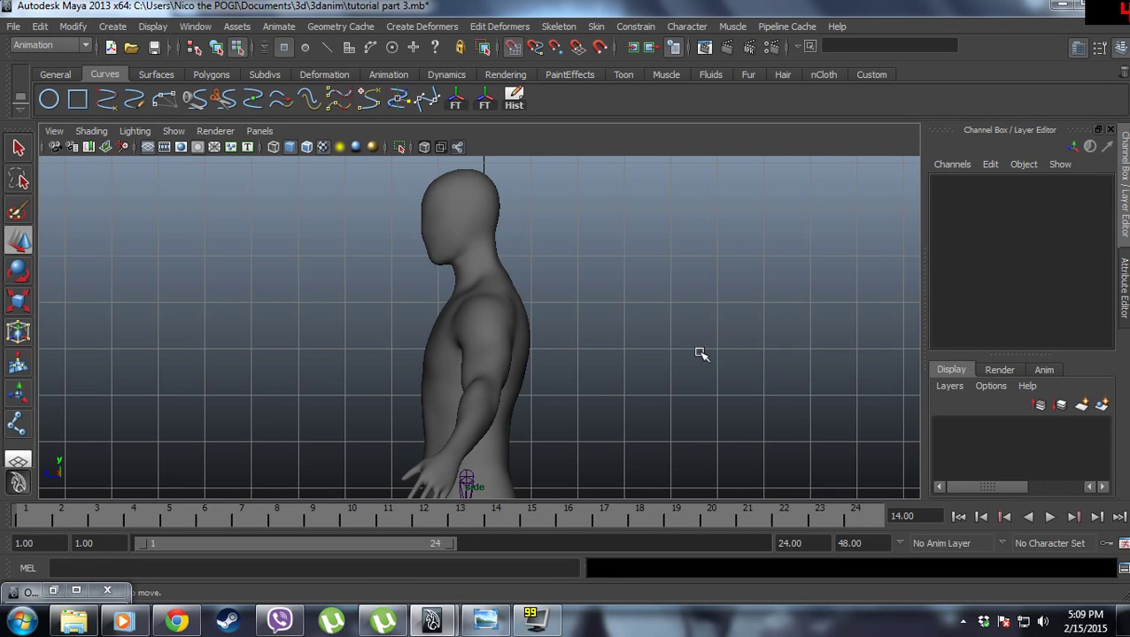
Switch to the perspective view and select the left foot control curve in object mode.
scroll(664, 354, "down", 4)
scroll(602, 350, "up", 4)
key("space")
left_click_drag(608, 314, 604, 303)
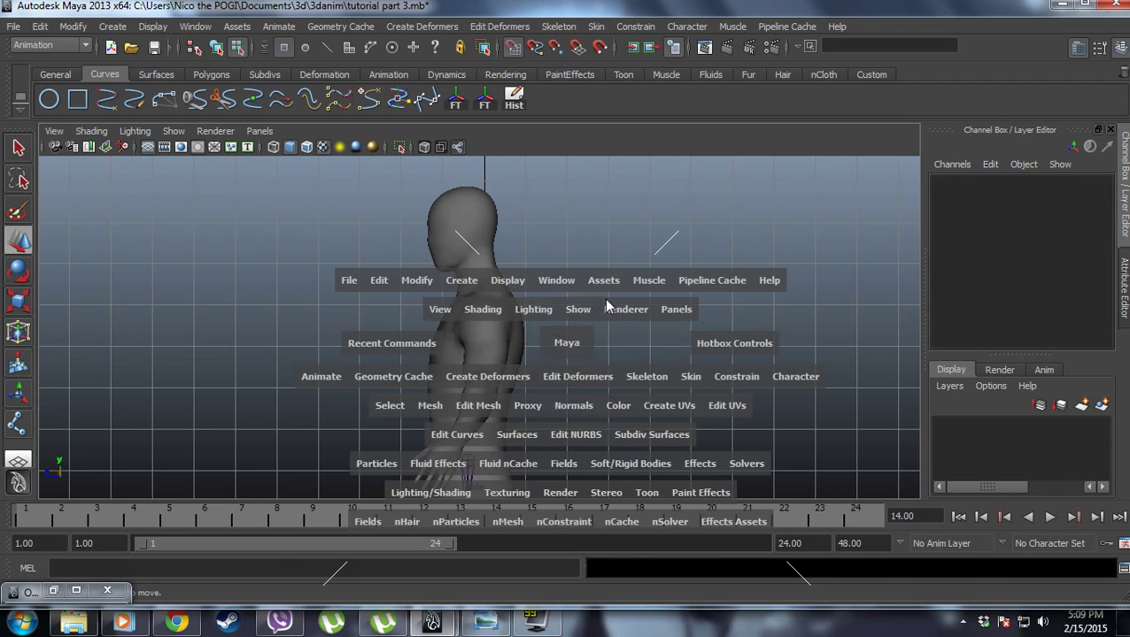
middle_click_drag(555, 461, 514, 161, "alt")
scroll(556, 425, "up", 3)
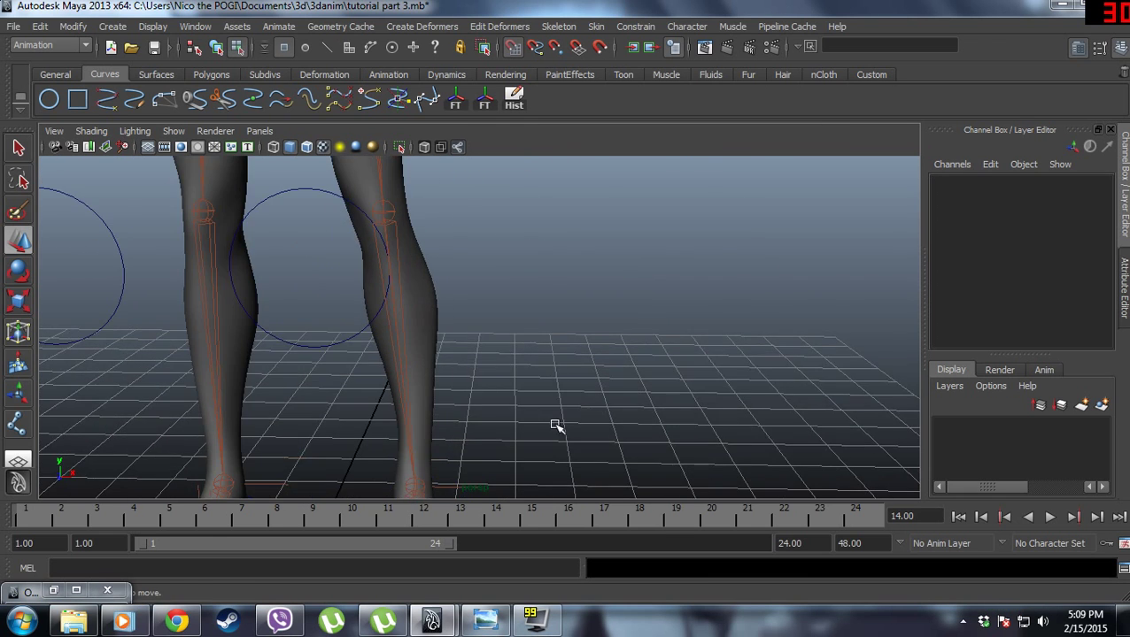
middle_click_drag(516, 456, 509, 328, "alt")
left_click(459, 400)
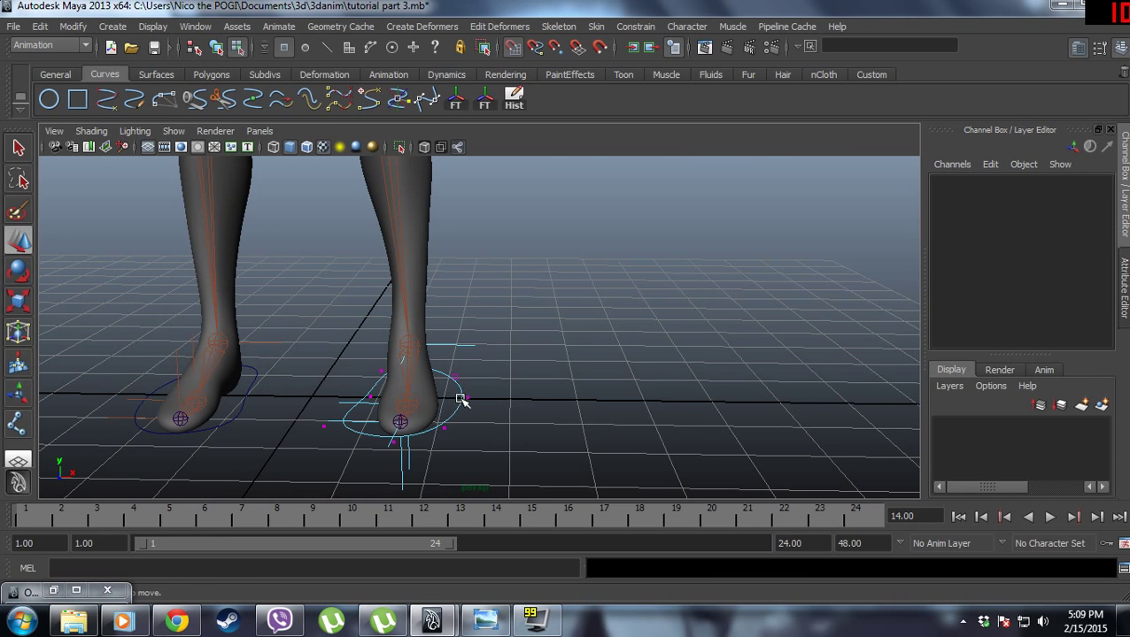
right_click_drag(459, 394, 455, 340)
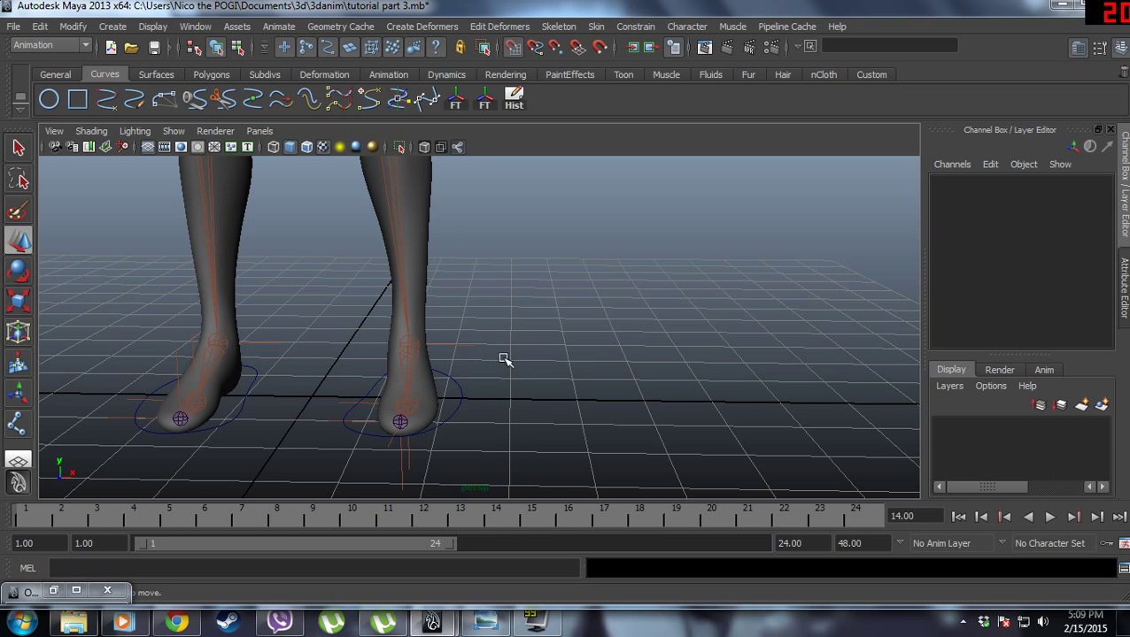
left_click(459, 394)
scroll(1070, 317, "down", 3)
scroll(1074, 292, "up", 2)
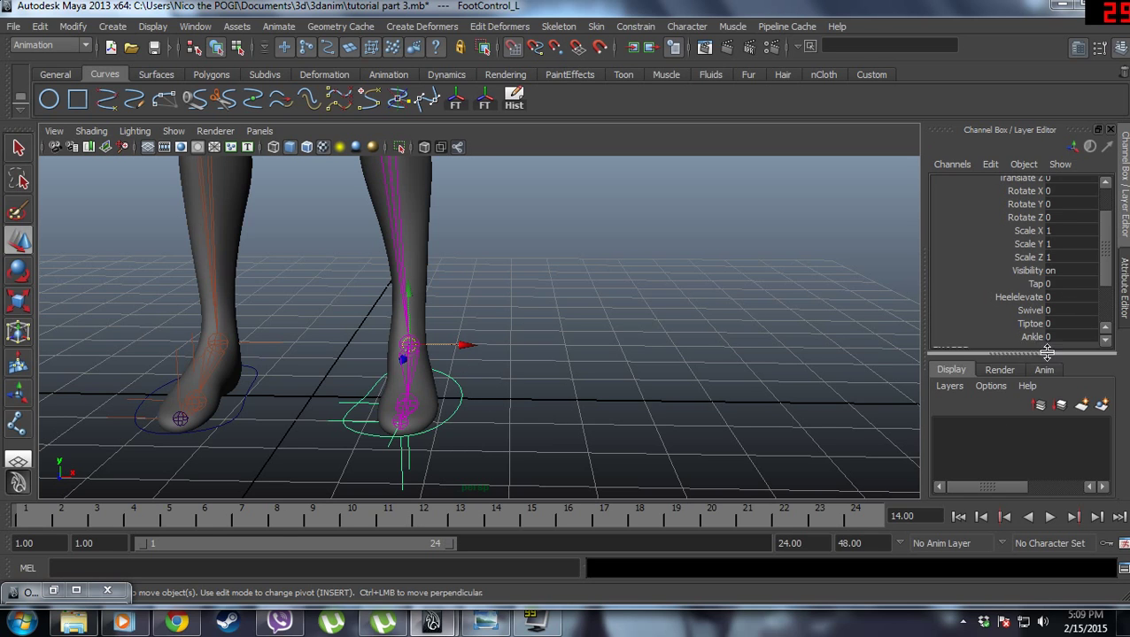
Try out the left foot control's Heelelevate and Tiptoe attributes, undoing the change after each test.
left_click(1027, 298)
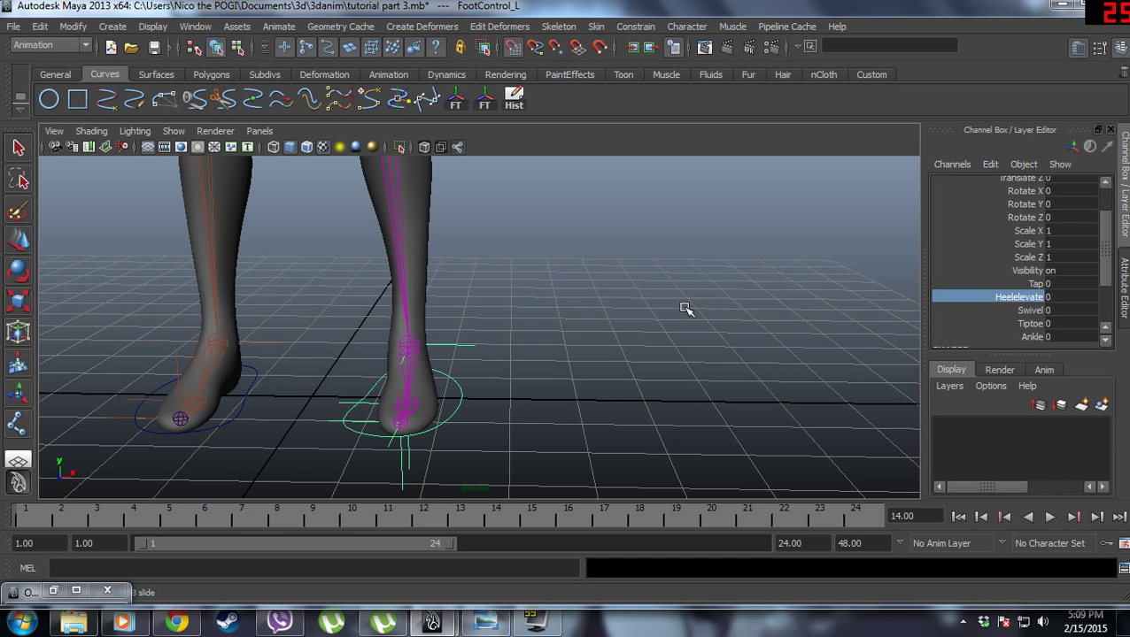
middle_click_drag(685, 308, 854, 257)
key("ctrl+z")
scroll(634, 325, "down", 5)
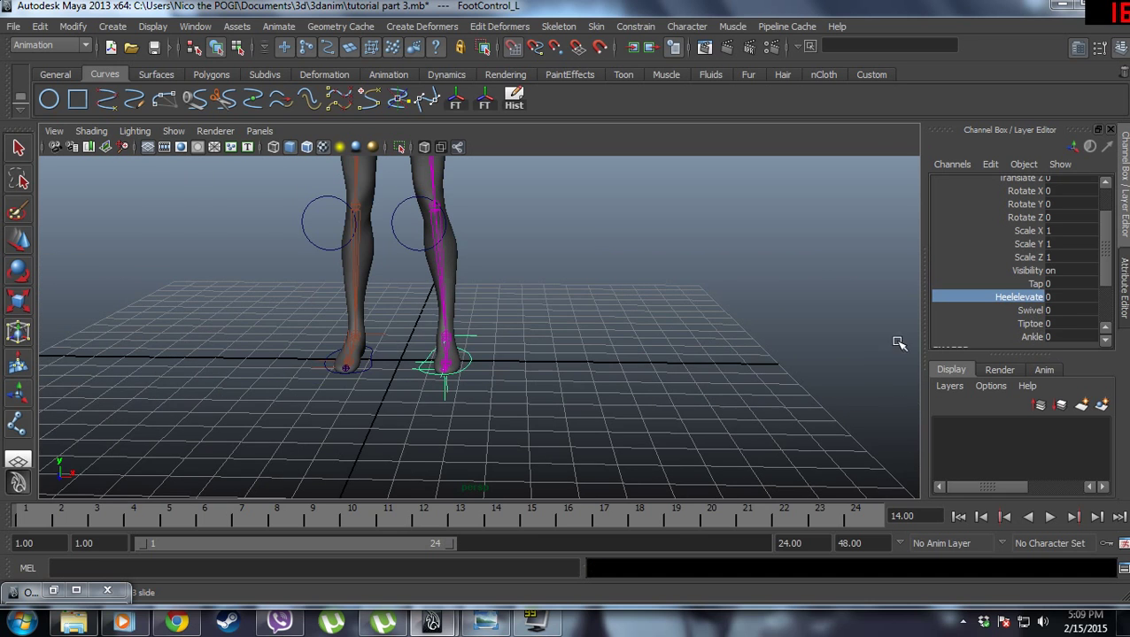
left_click(1032, 324)
scroll(527, 306, "up", 3)
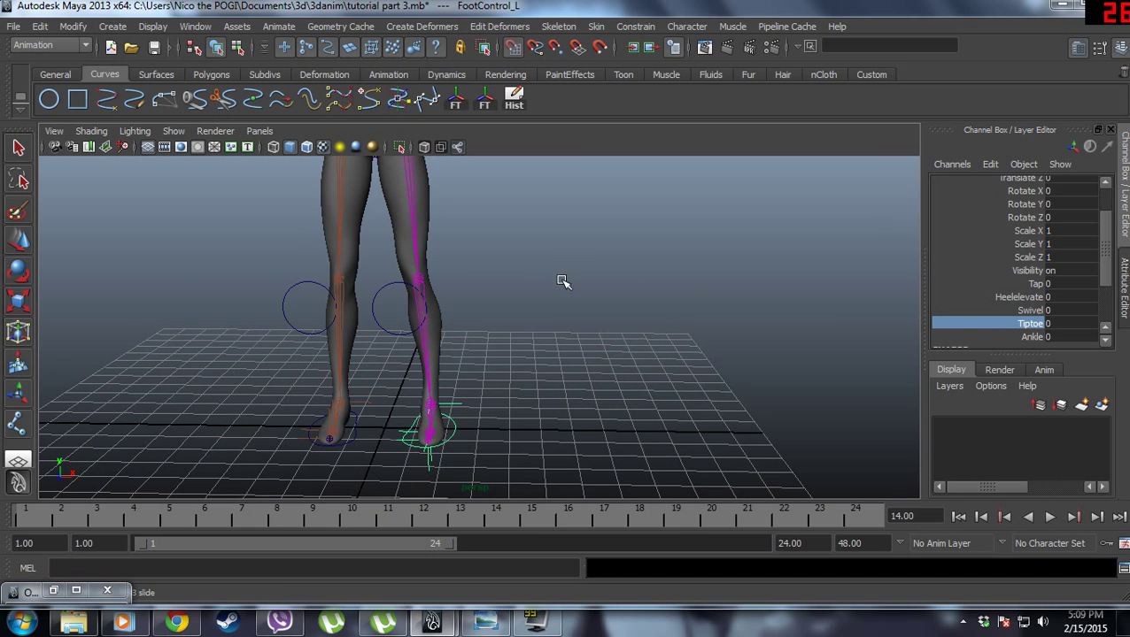
middle_click_drag(566, 281, 959, 286)
key("ctrl+z")
Inspect the hip joints in the perspective view, and switch to the side view of the torso.
left_click_drag(701, 302, 644, 303, "alt")
scroll(542, 328, "up", 4)
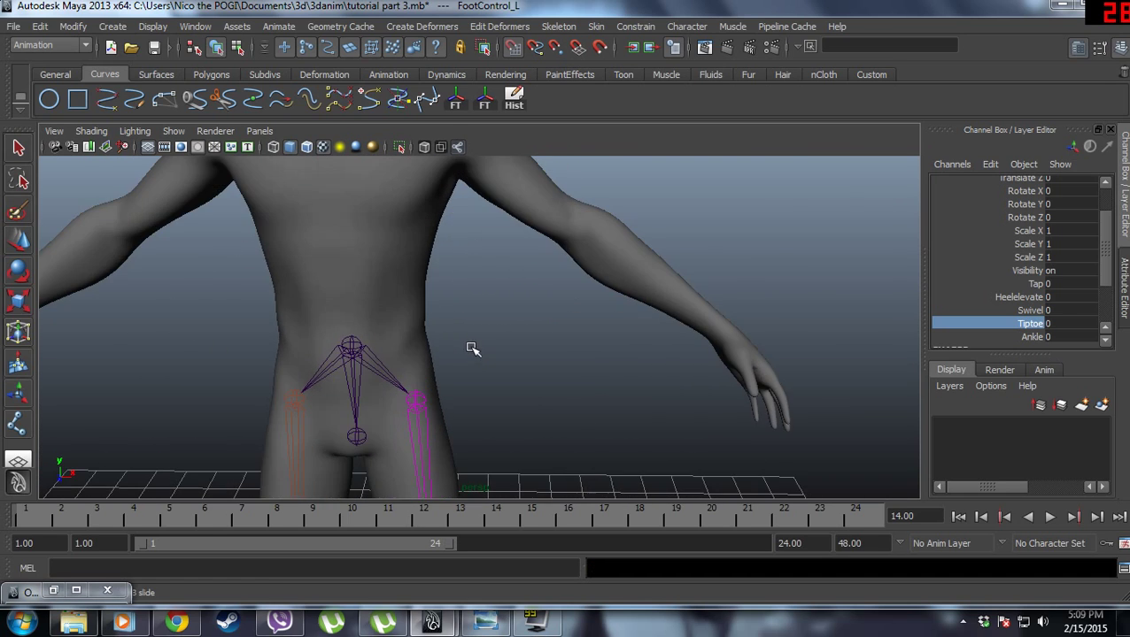
scroll(673, 381, "down", 3)
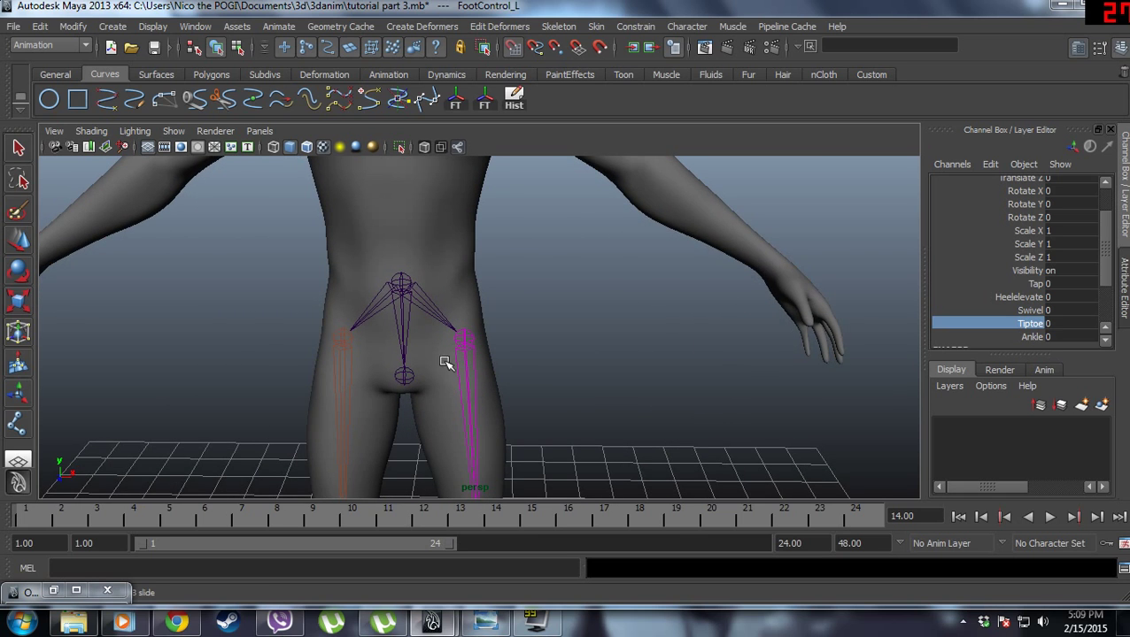
scroll(513, 363, "down", 3)
left_click_drag(574, 366, 526, 370, "alt")
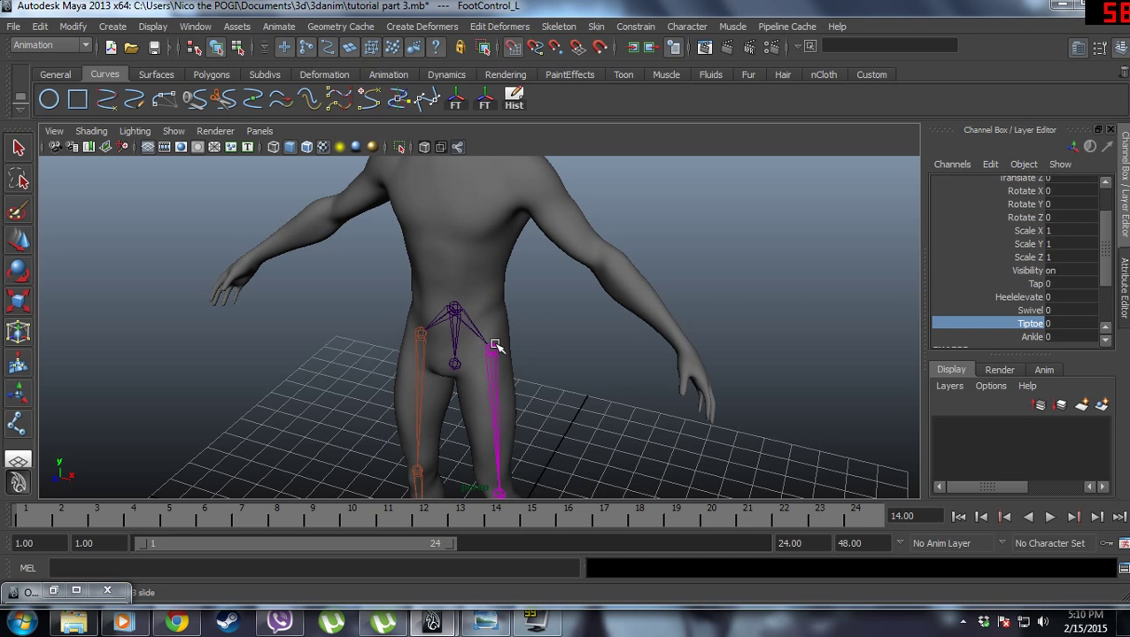
key("space")
left_click_drag(542, 353, 631, 351)
scroll(566, 422, "up", 3)
middle_click_drag(566, 422, 559, 306, "alt")
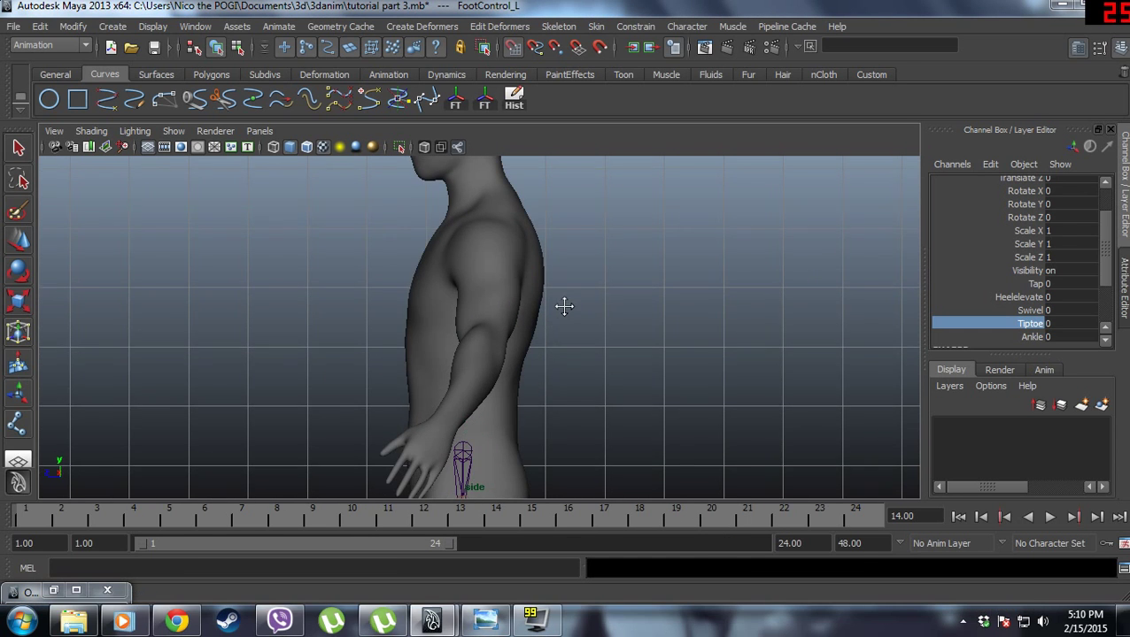
Activate the Joint Tool with its settings shown, and close the settings without changing them.
left_click(559, 26)
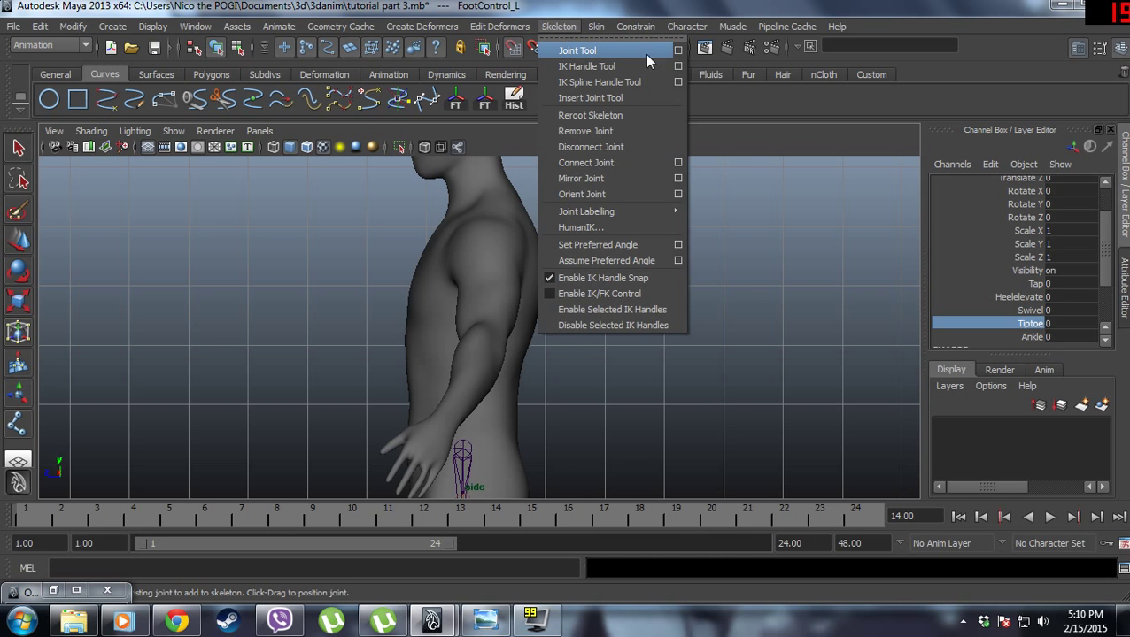
left_click(677, 51)
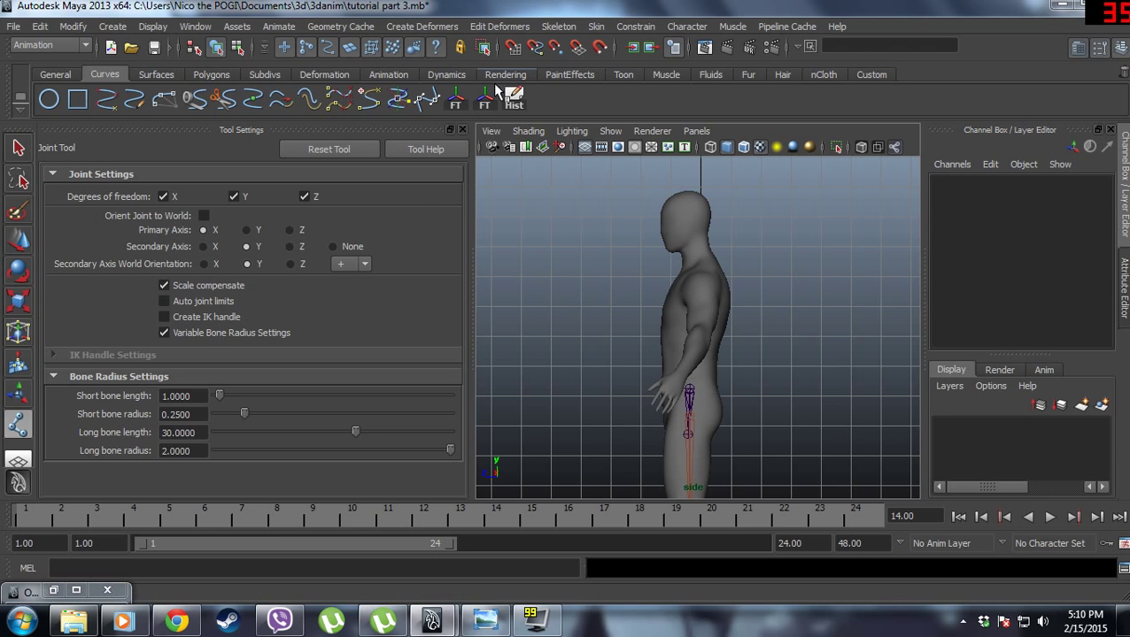
left_click(462, 130)
scroll(684, 345, "up", 3)
middle_click_drag(607, 360, 623, 323, "alt")
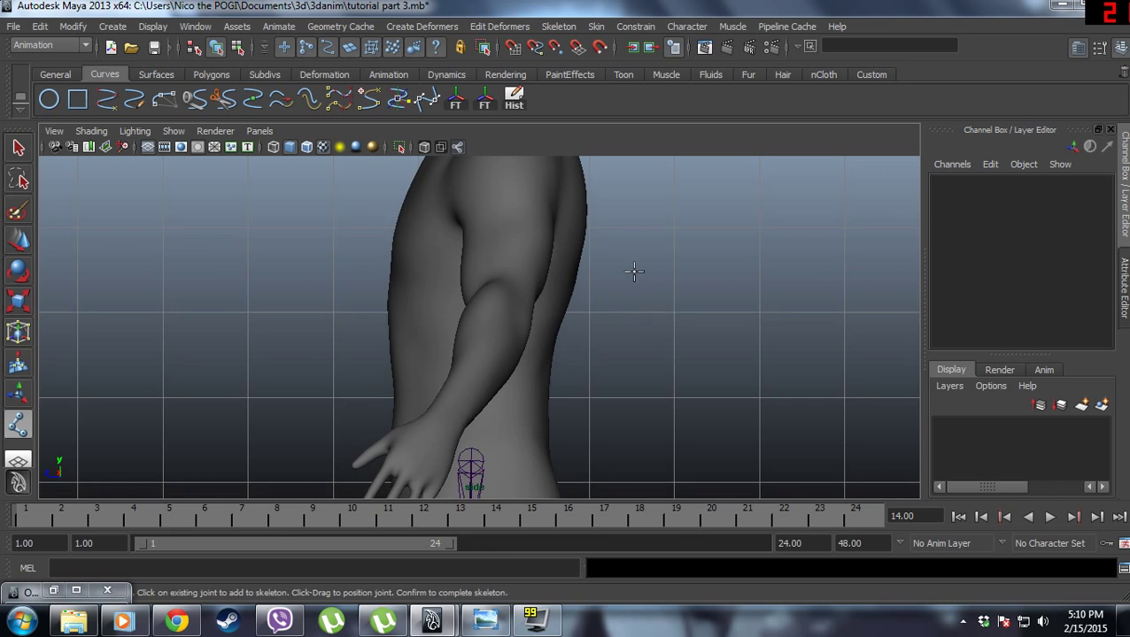
middle_click_drag(634, 271, 631, 379, "alt")
scroll(590, 355, "down", 3)
scroll(540, 441, "up", 2)
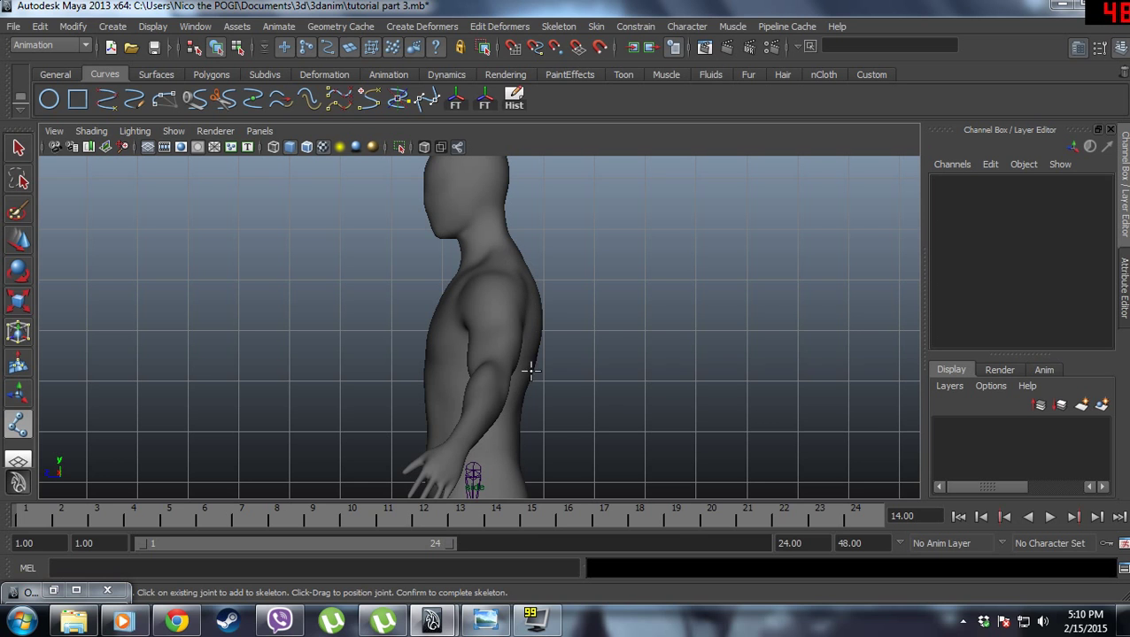
middle_click_drag(554, 425, 560, 315, "alt")
scroll(554, 328, "up", 1)
middle_click_drag(525, 376, 512, 465, "alt")
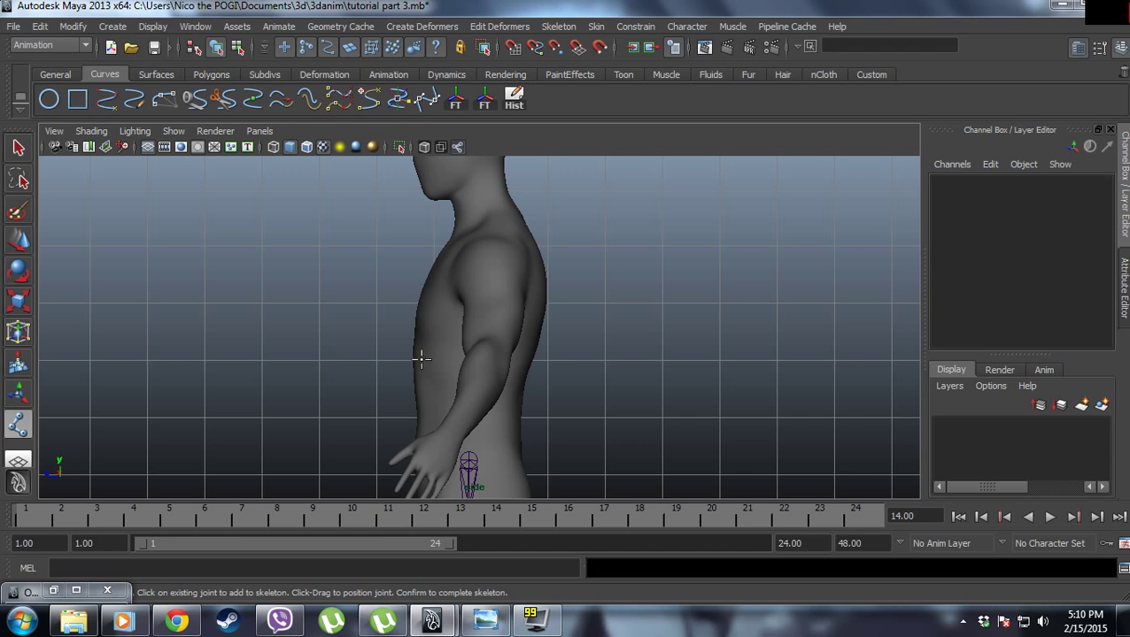
Draw a chain of seven joints up the spine, from just above the hip joint to the base of the neck.
left_click(475, 428)
left_click(482, 396)
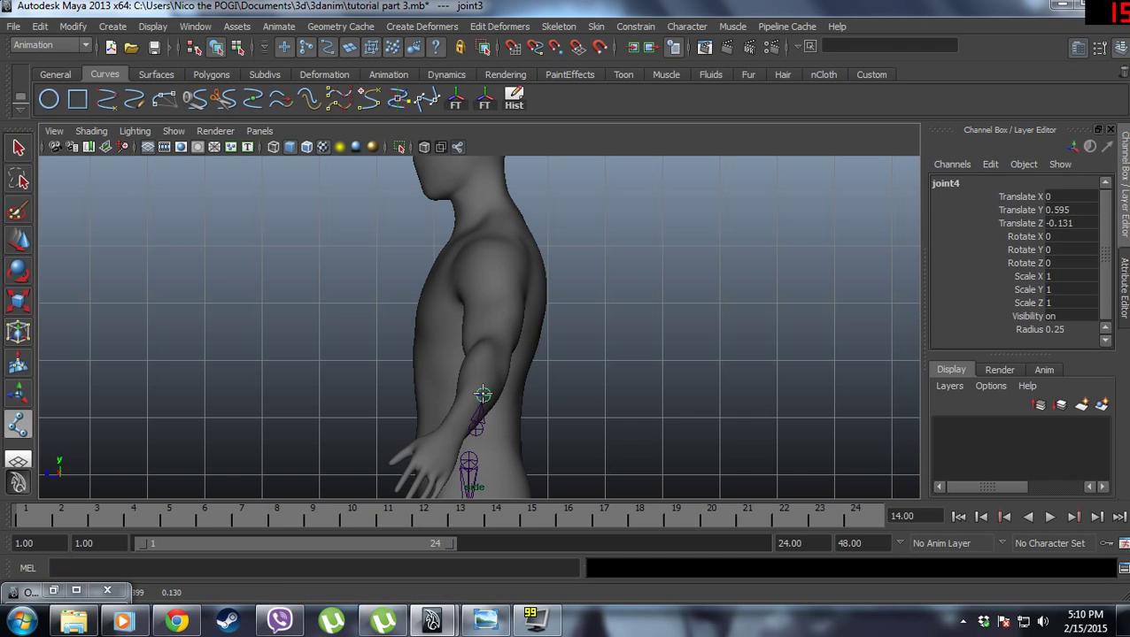
left_click(491, 355)
left_click(498, 317)
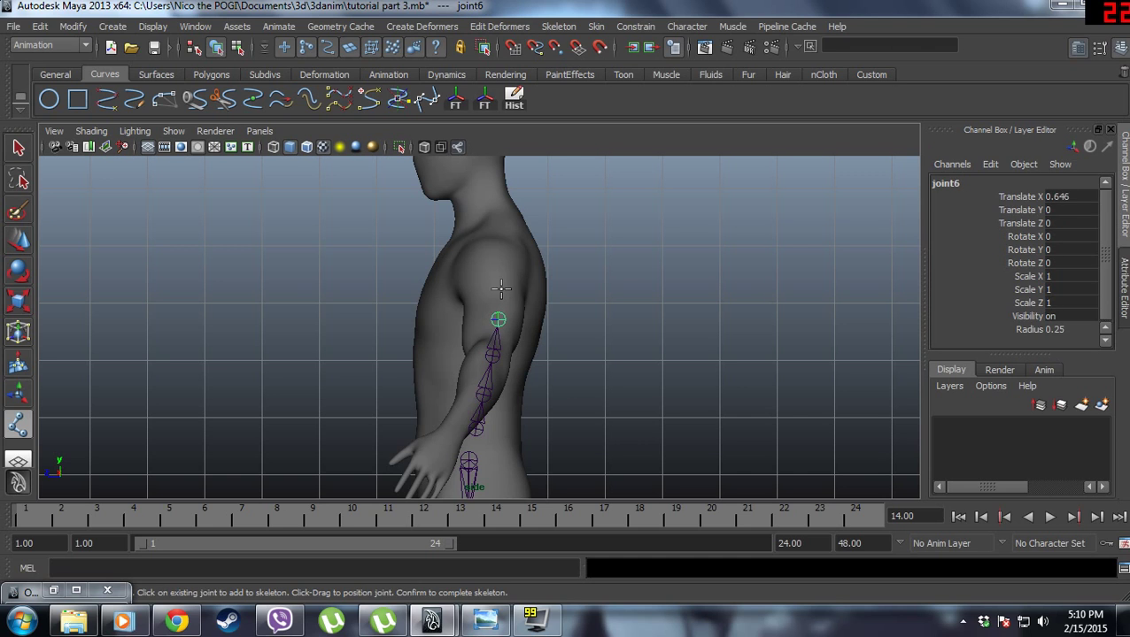
left_click(501, 290)
left_click(501, 255)
left_click(495, 227)
key("Return")
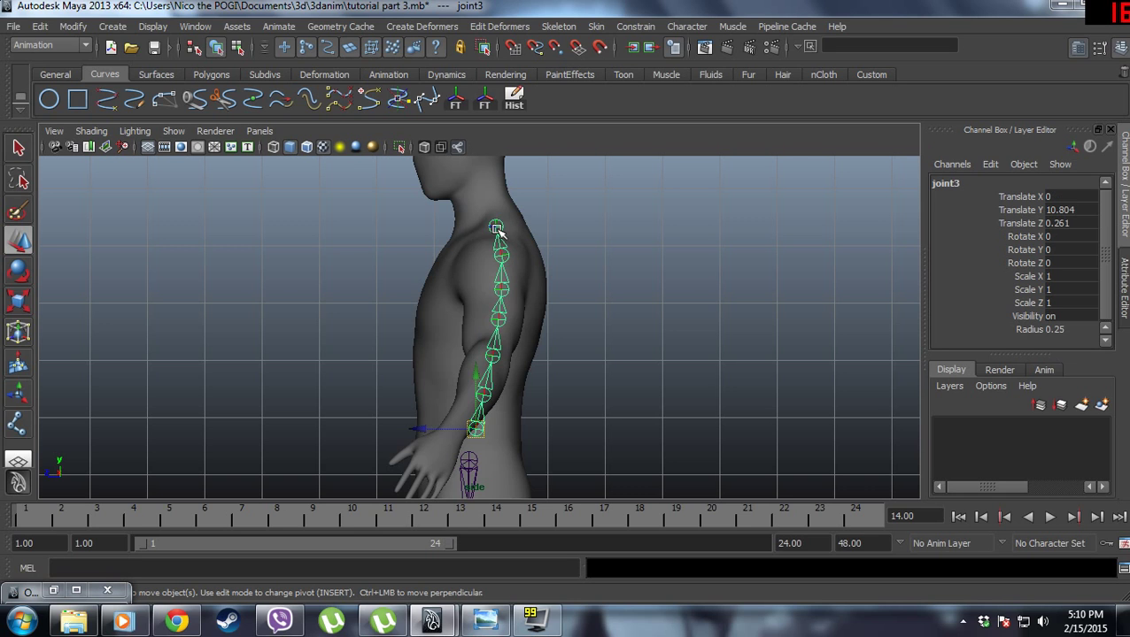
Move the top two joints of the spine chain upward so that the end joint sits in the neck.
left_click(494, 225)
left_click_drag(494, 225, 487, 212)
left_click(501, 255)
left_click_drag(501, 254, 502, 247)
left_click(484, 203)
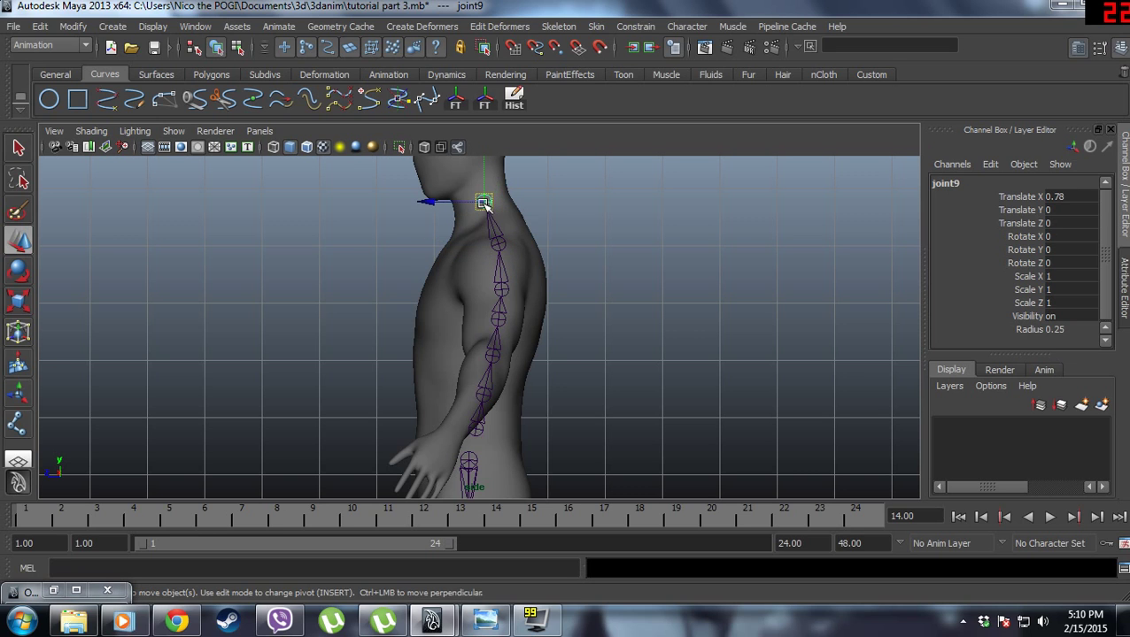
left_click_drag(483, 203, 484, 206)
middle_click_drag(590, 382, 554, 351, "alt")
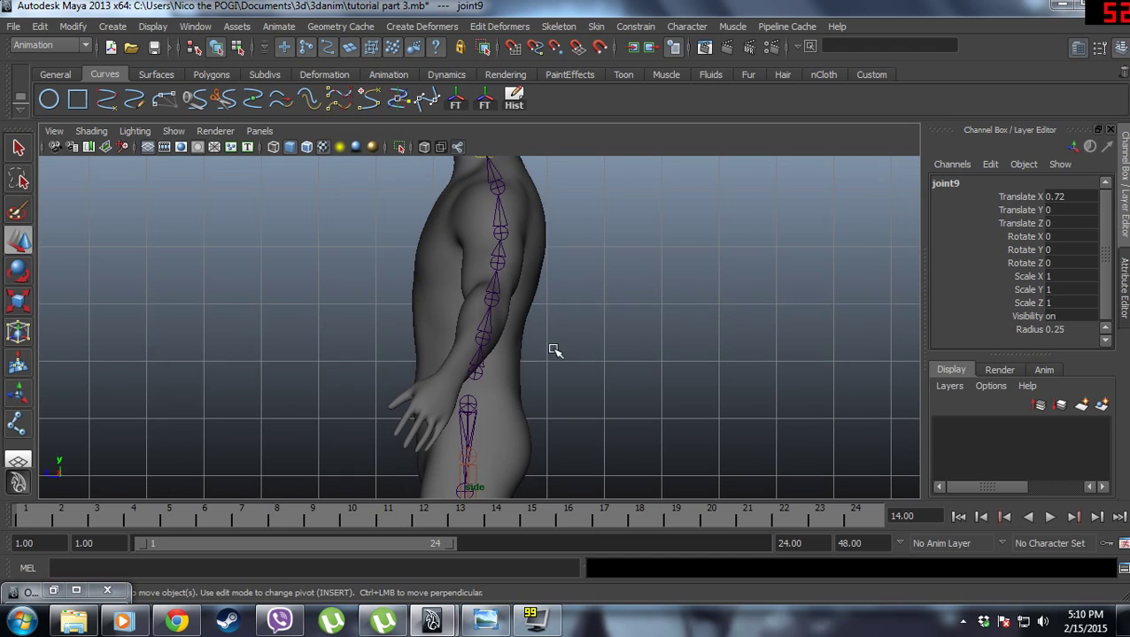
Select the whole spine joint hierarchy from its lowest joint with the MEL command select -hi.
left_click(477, 370)
scroll(514, 381, "up", 2)
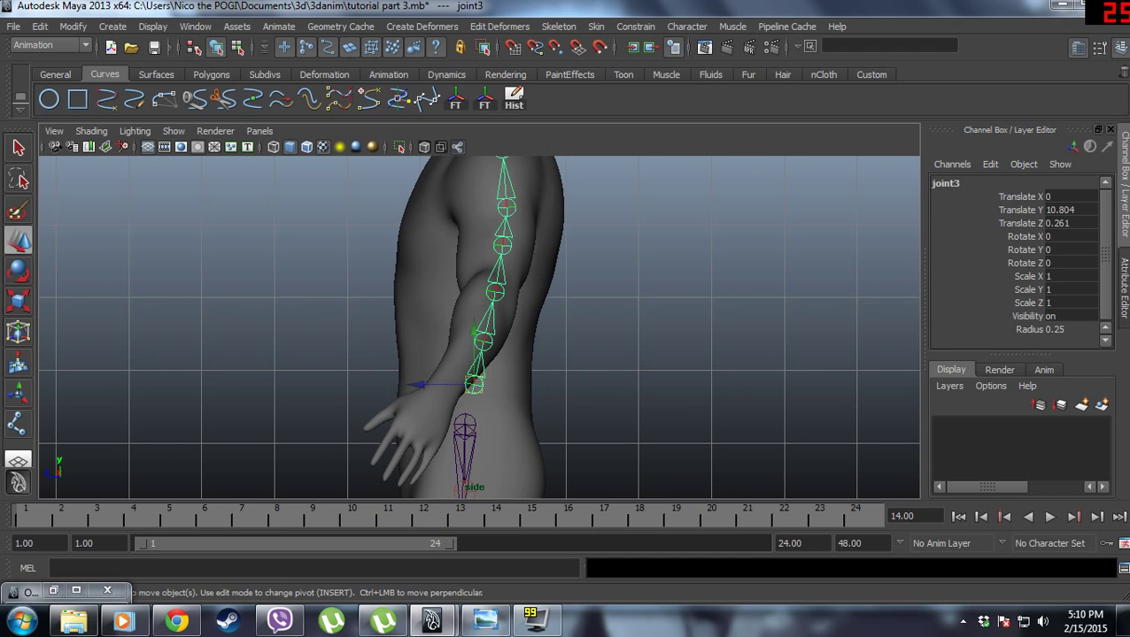
key("alt+grave")
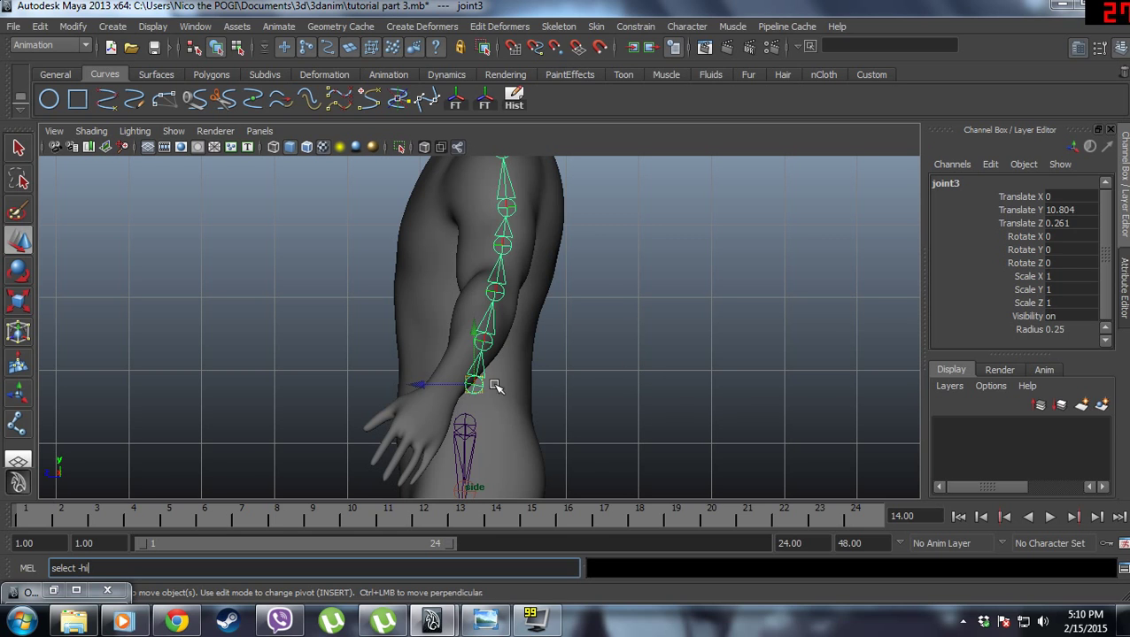
key("Return")
Freeze the transformations of all the spine joints and delete their history.
middle_click_drag(647, 305, 639, 345, "alt")
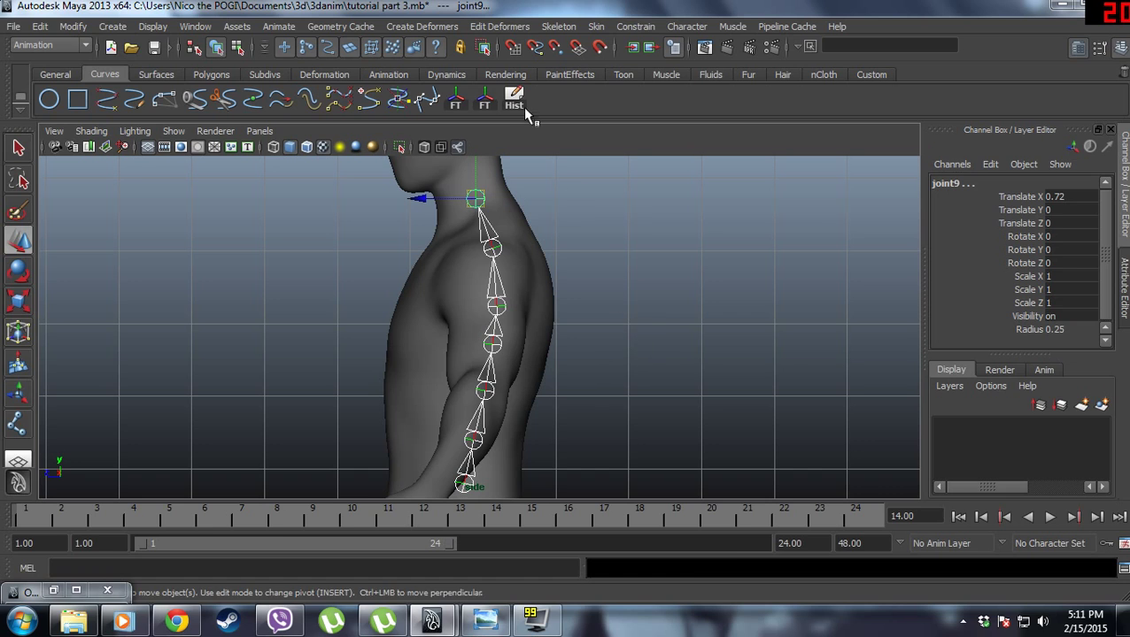
left_click(484, 99)
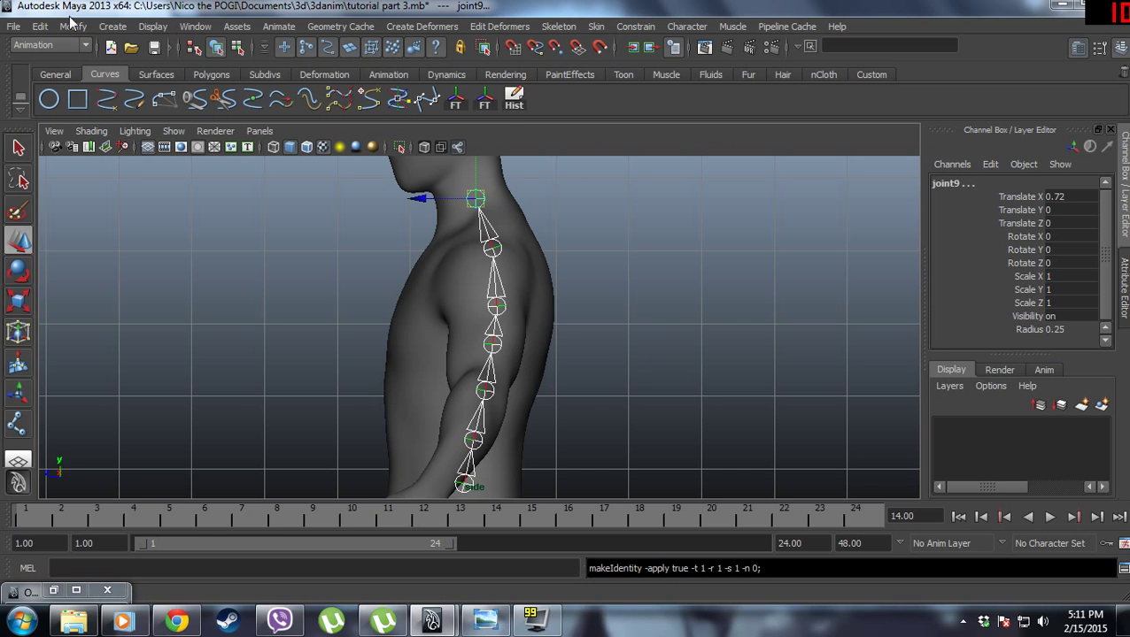
left_click(45, 27)
mouse_move(139, 198)
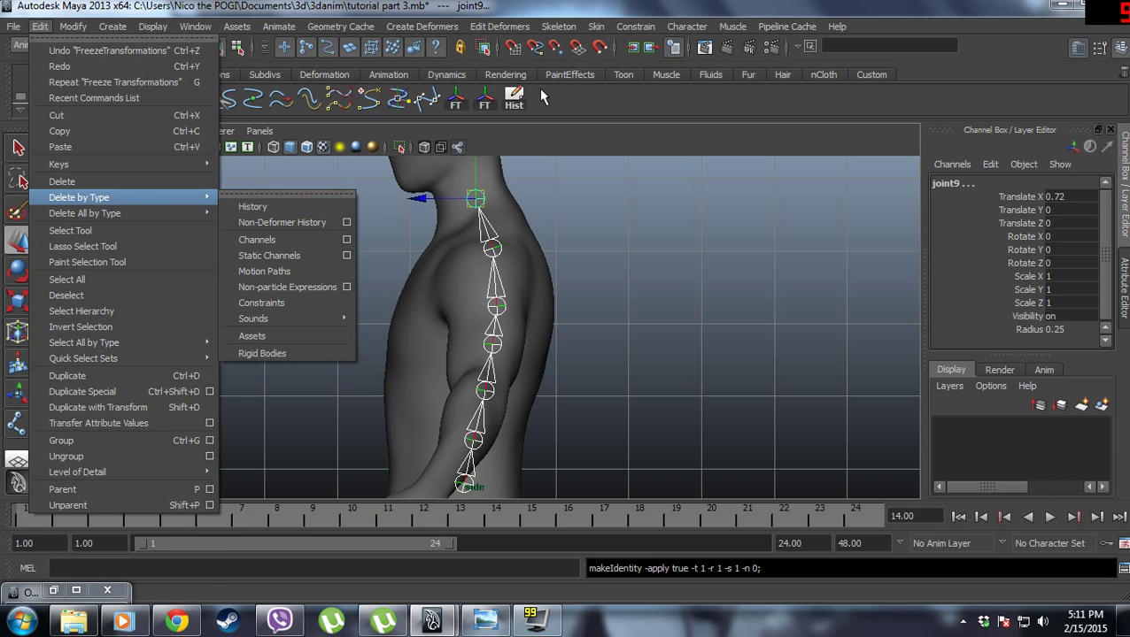
left_click(254, 207)
Return to the perspective view, deselect the spine joints and examine how the leg joints connect to the hip.
middle_click_drag(587, 386, 606, 163, "alt")
scroll(567, 269, "up", 2)
scroll(567, 271, "down", 5)
key("space")
left_click_drag(569, 273, 539, 246)
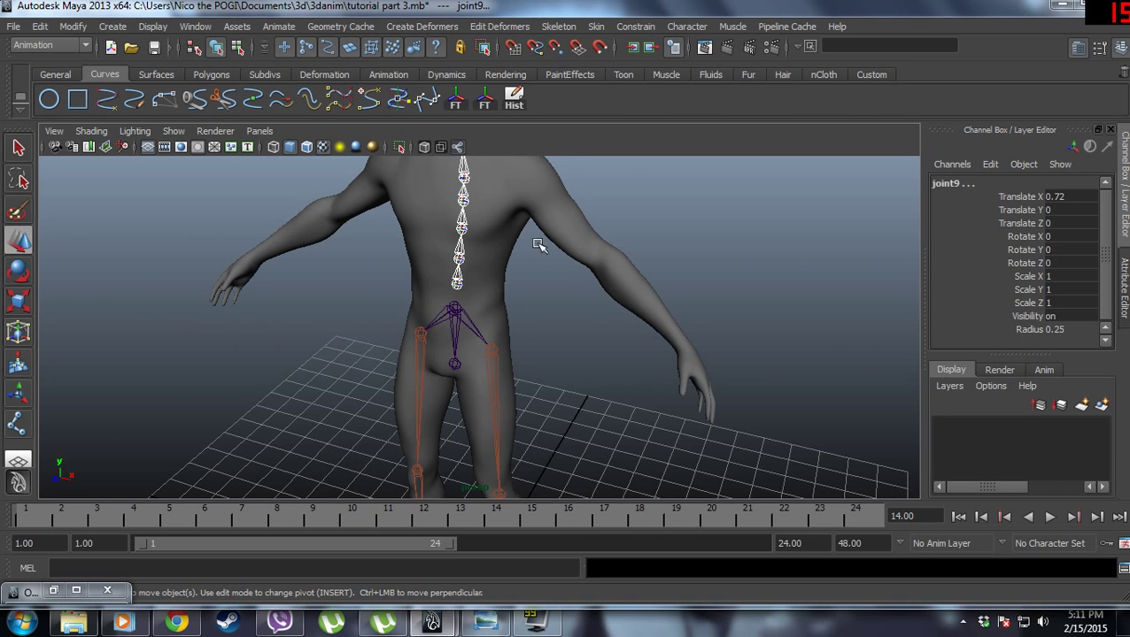
left_click(561, 323)
scroll(501, 323, "up", 3)
middle_click_drag(502, 328, 513, 367, "alt")
mouse_move(514, 369)
left_mouse_down("alt")
mouse_move(577, 322)
mouse_move(552, 381)
mouse_move(577, 282)
mouse_move(576, 299)
mouse_move(525, 353)
left_mouse_up("alt")
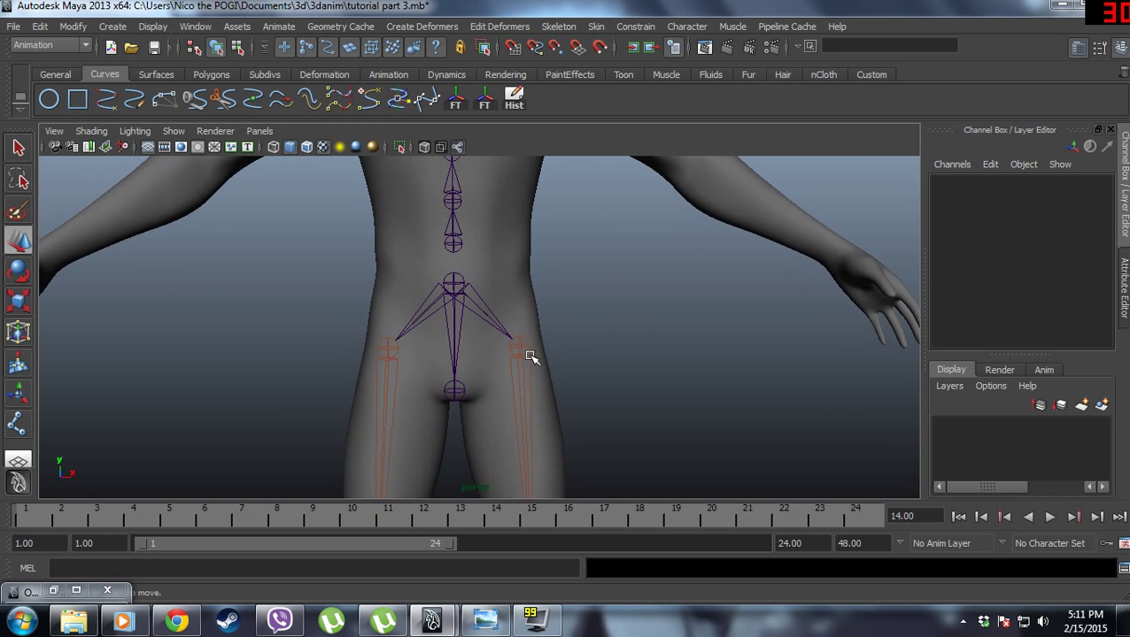
left_click_drag(593, 299, 578, 315, "alt")
scroll(445, 357, "up", 2)
scroll(439, 361, "up", 2)
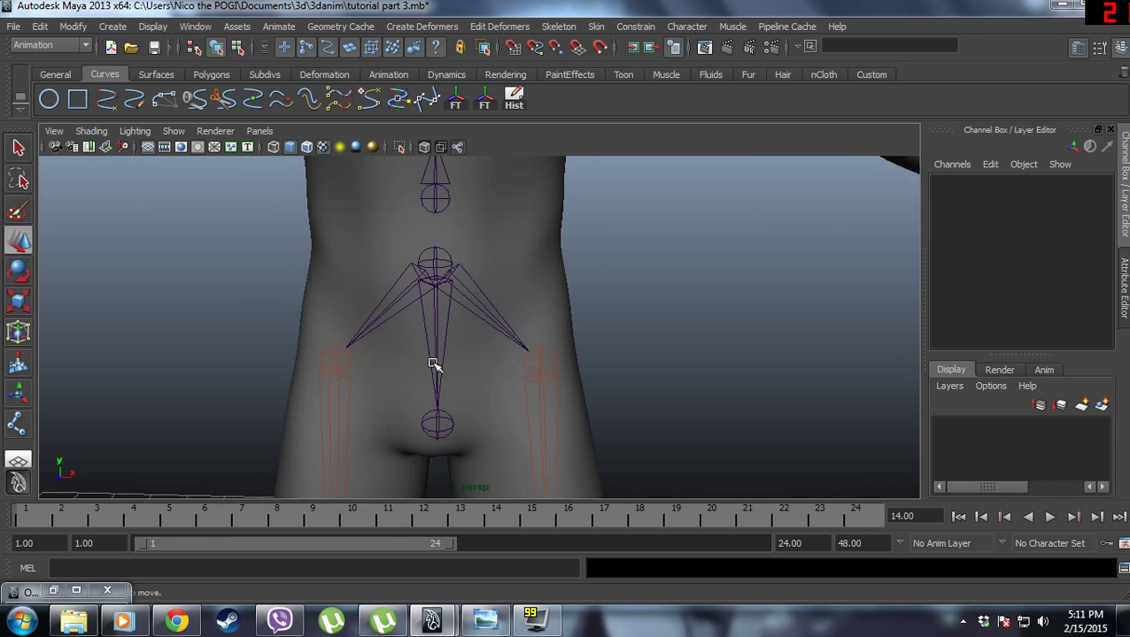
scroll(434, 365, "down", 2)
Try rotating the Hip joint about its Y axis, undo the rotation and deselect the joint.
left_click(440, 341)
scroll(440, 341, "down", 2)
key("e")
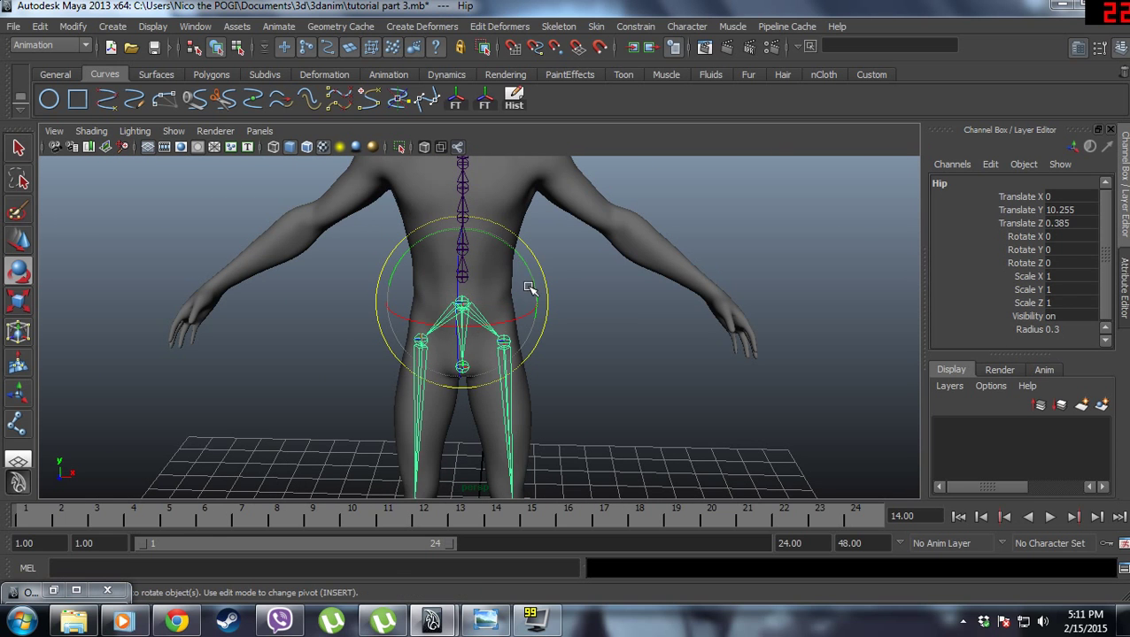
left_click_drag(529, 285, 499, 242)
scroll(518, 328, "up", 2)
key("ctrl+z")
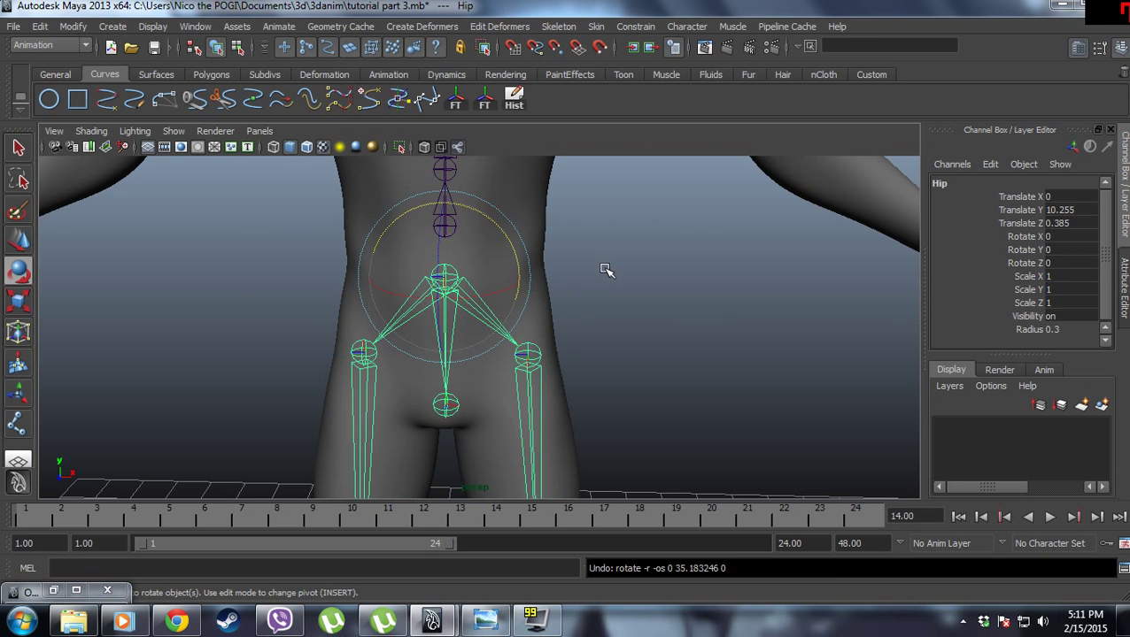
left_click(568, 295)
scroll(589, 298, "up", 1)
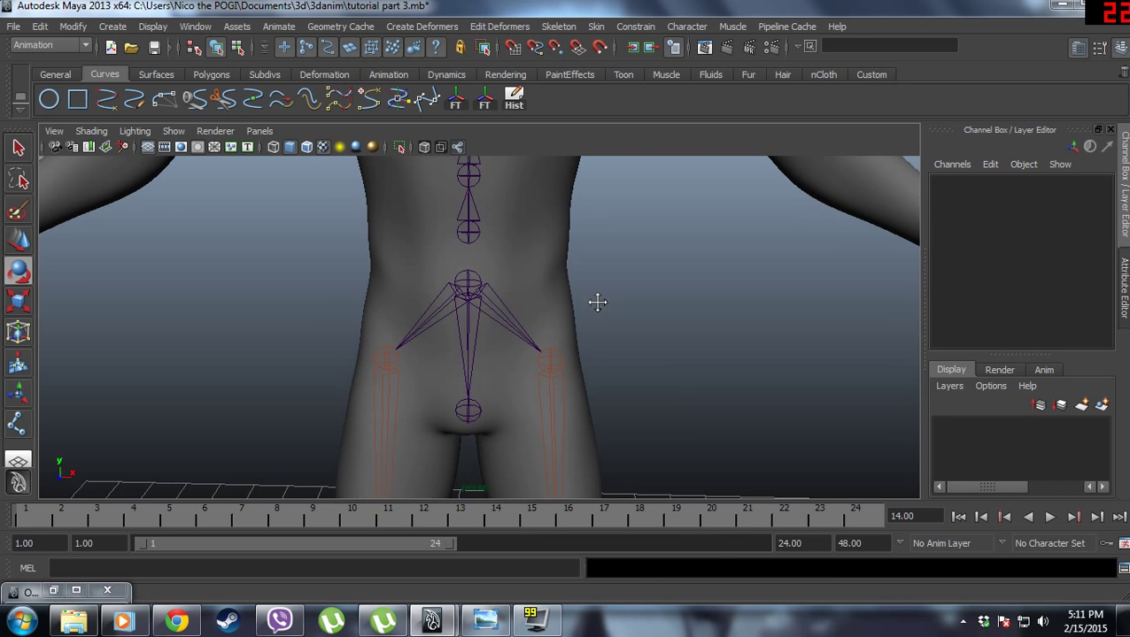
Unparent the UpperLeg_R and UpperLeg_L joints from the hip.
left_click(388, 357)
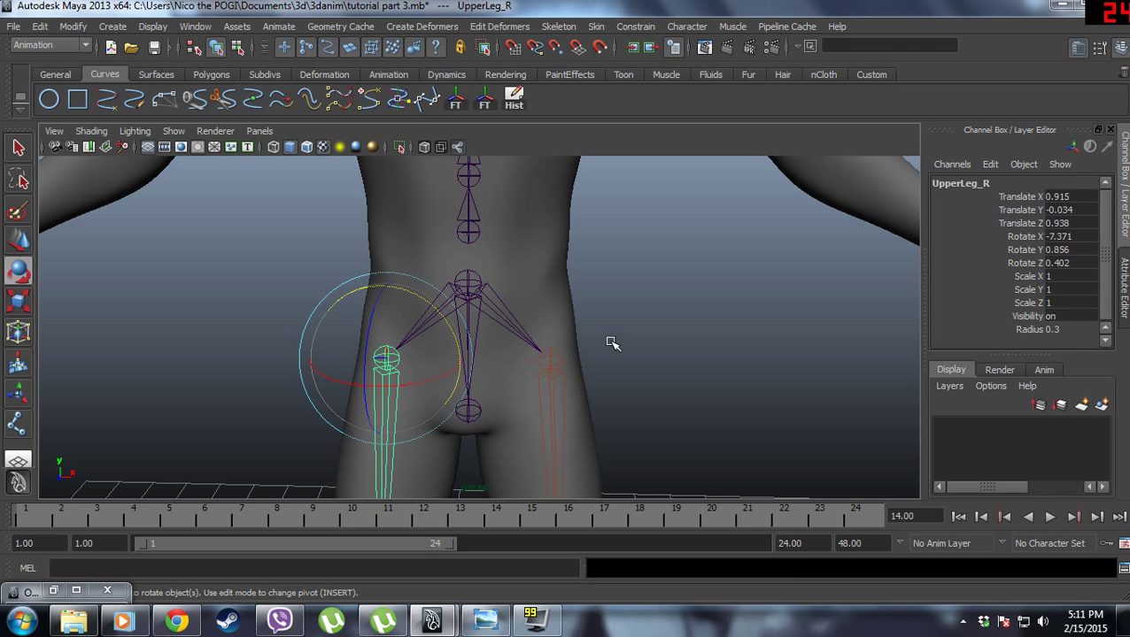
key("shift+p")
left_click(557, 363)
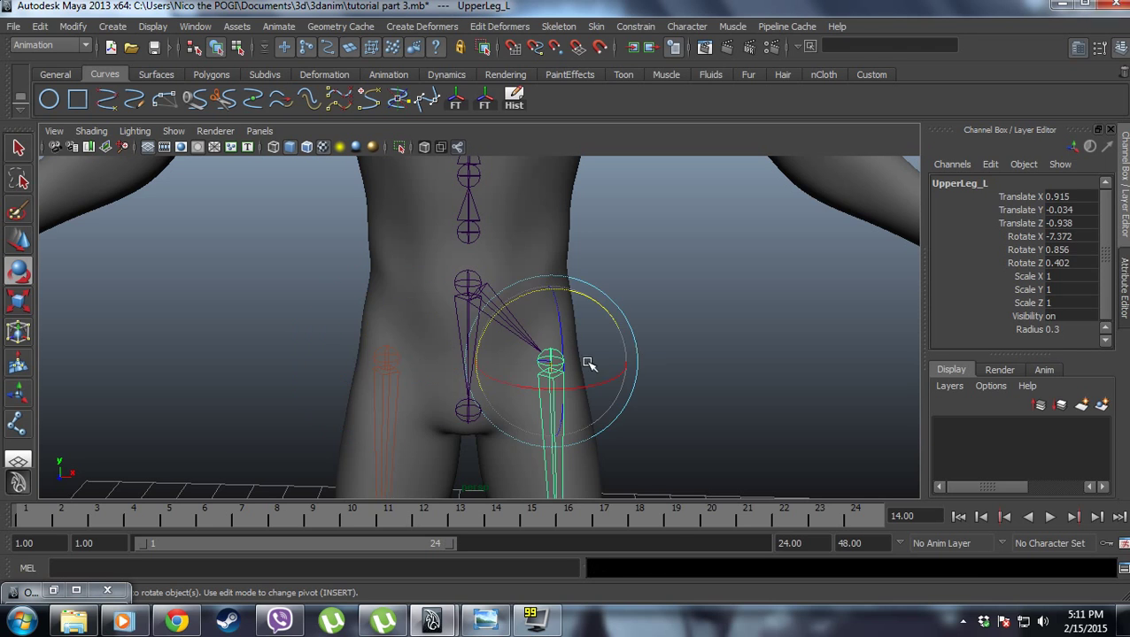
key("shift+p")
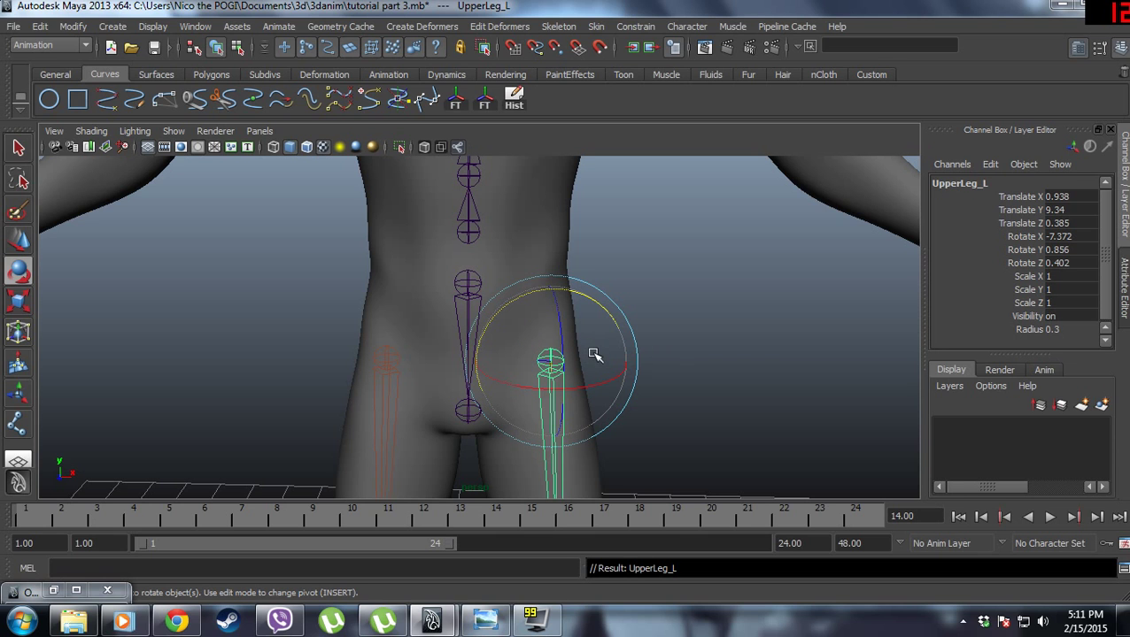
key("shift+p")
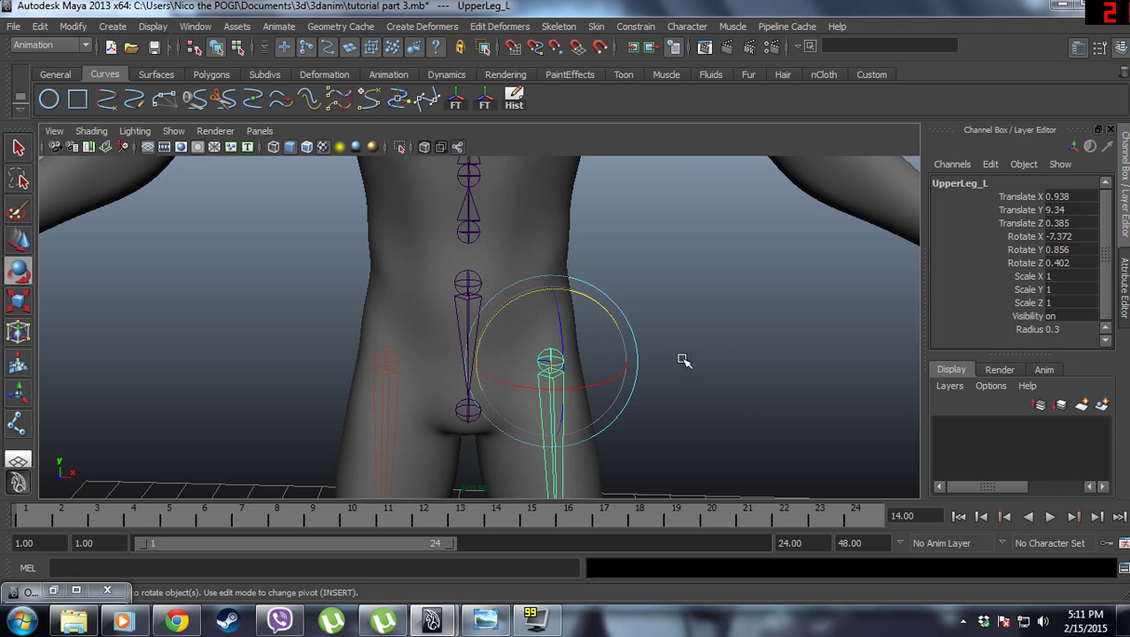
Unparent the crotch-level joint2 from the Hip joint and clear the selection.
left_click(542, 345)
left_click(468, 411)
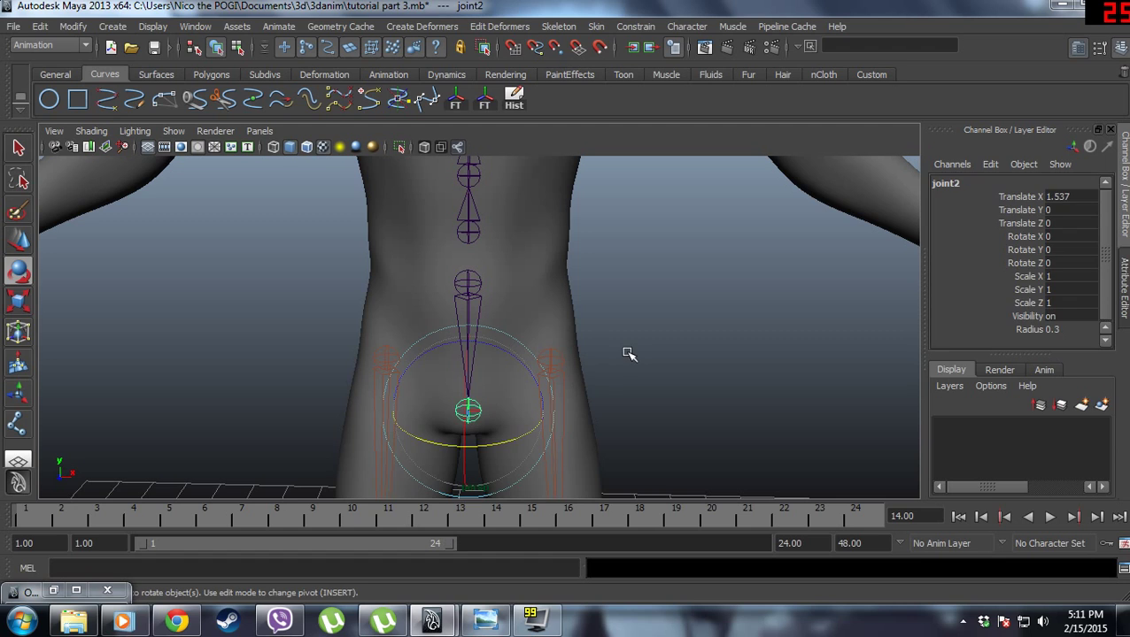
key("shift+p")
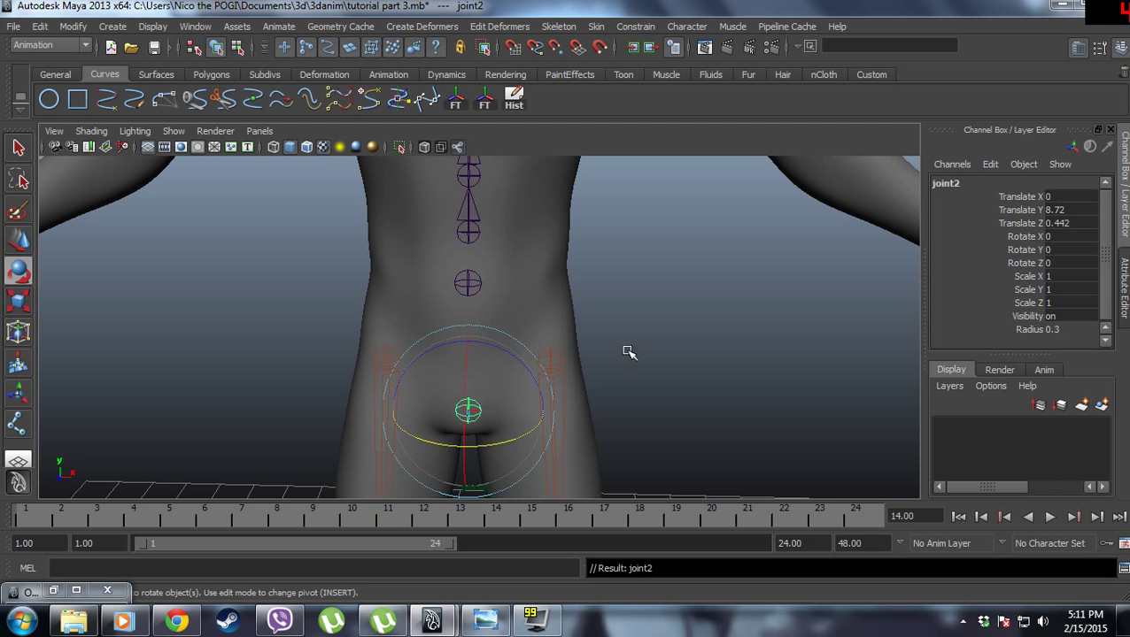
left_click(470, 283)
left_click(496, 416)
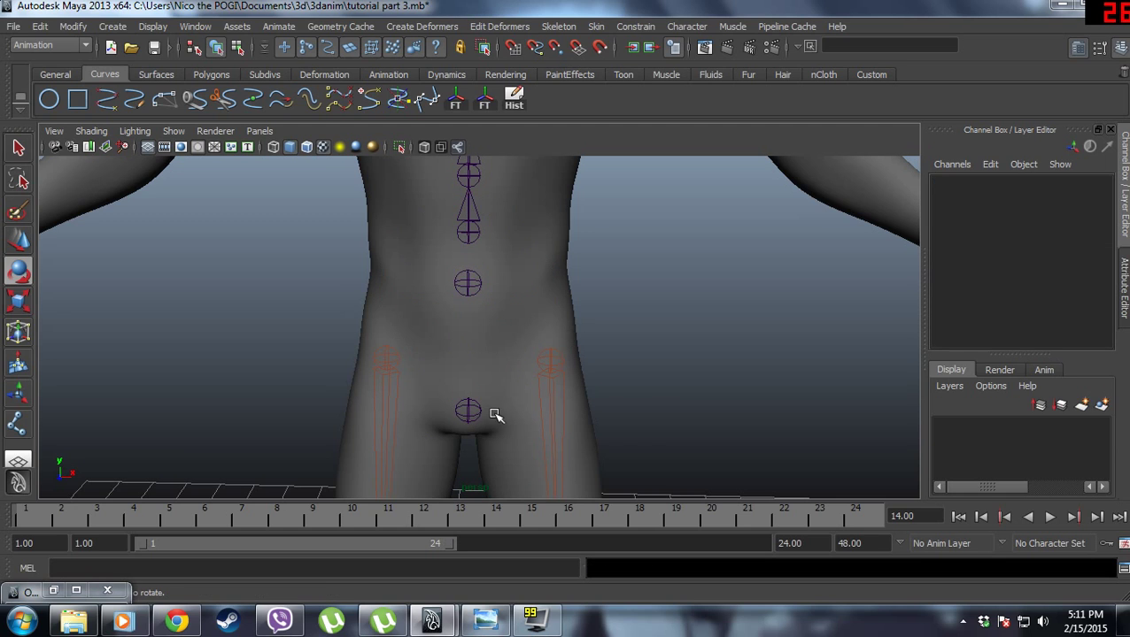
Duplicate the Hip joint and move the copy straight down to about midway between Hip and the crotch-level joint.
left_click(466, 285)
key("w")
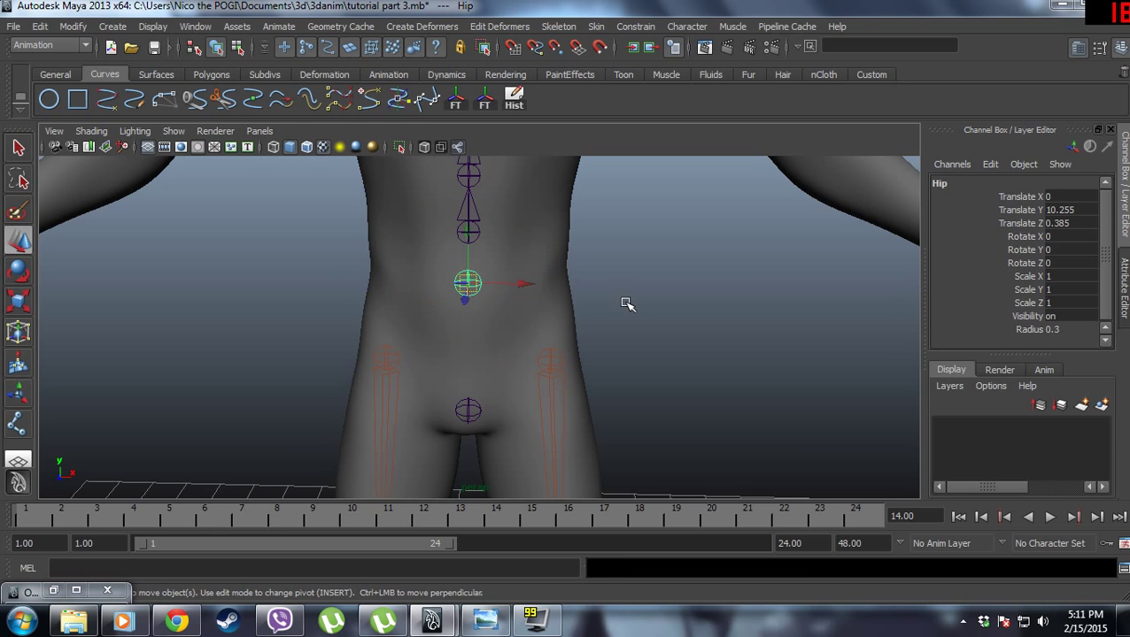
key("ctrl+d")
middle_click_drag(469, 237, 474, 305)
left_click(580, 321)
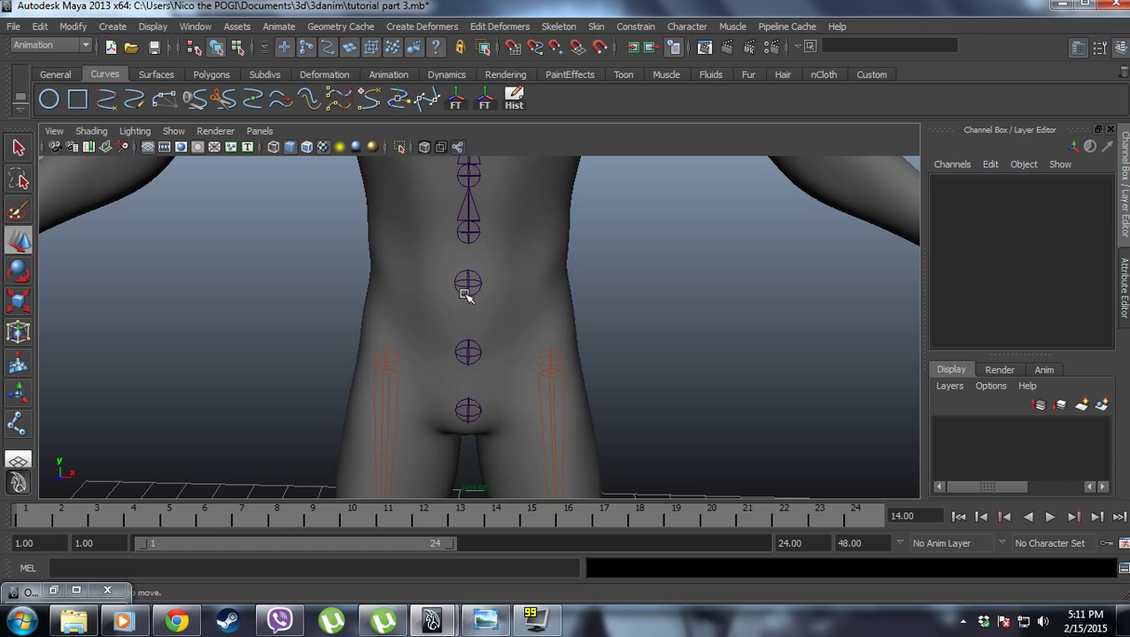
Parent the spine joint just above Hip to the Hip joint, and parent Hip to its duplicate below.
left_click(469, 236)
left_click(472, 282)
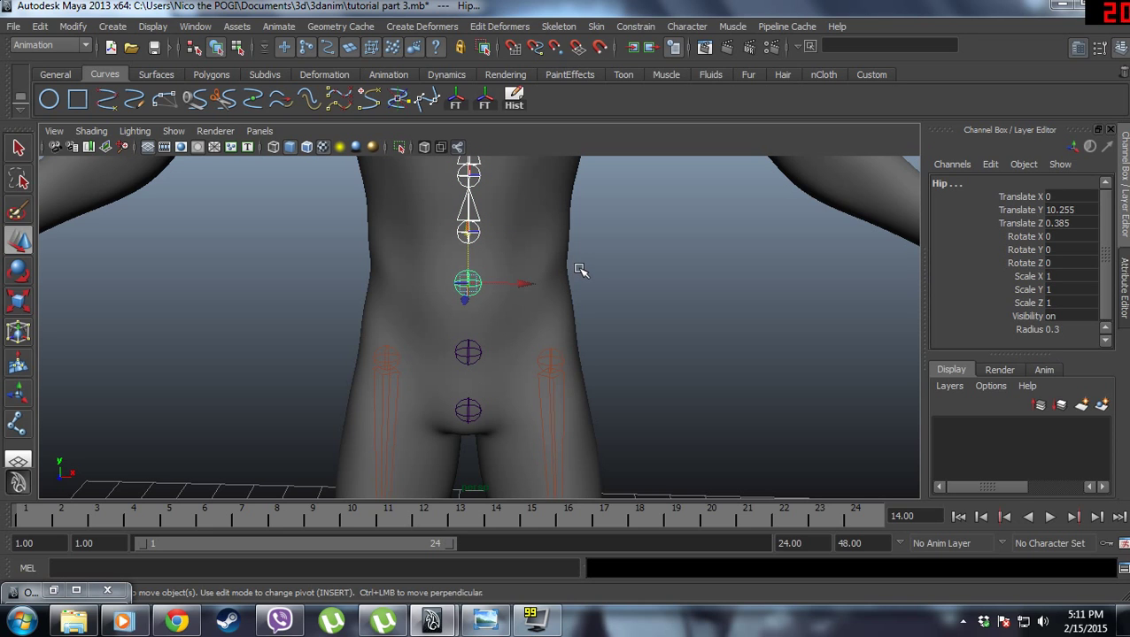
key("p")
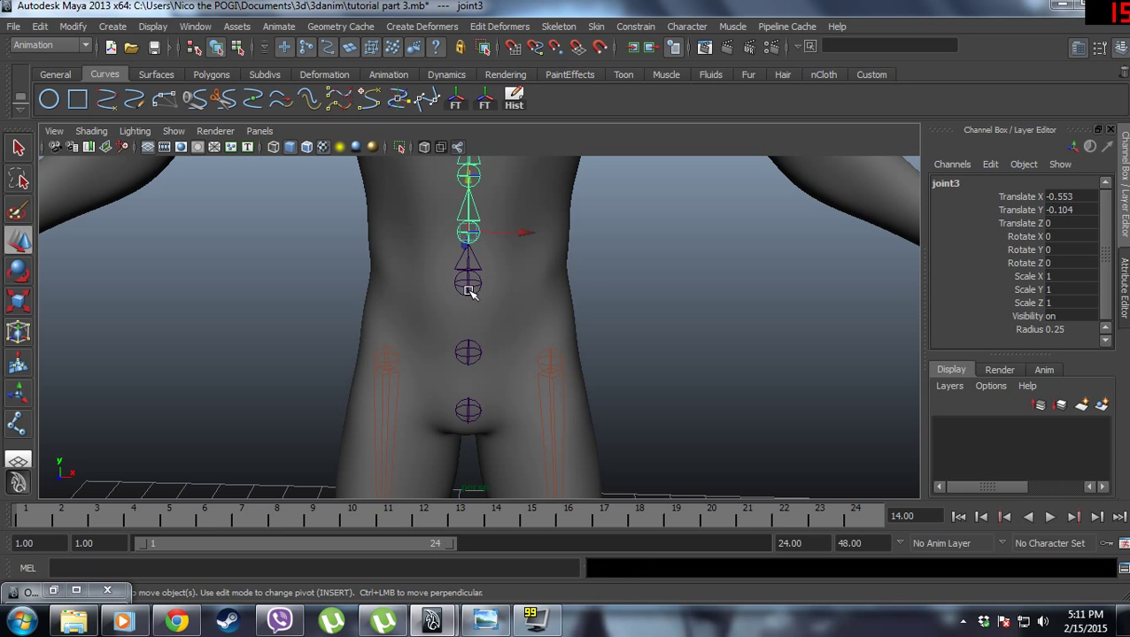
left_click(467, 289)
left_click(471, 351, "shift")
key("p")
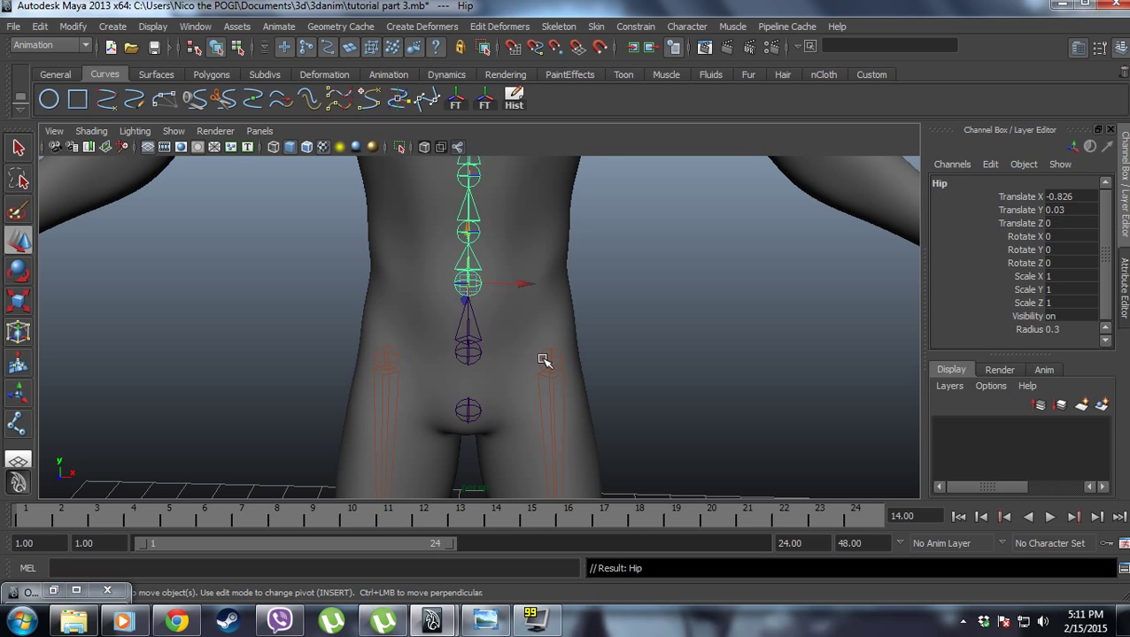
Parent the duplicated joint Hip1, together with the spine above it, to the crotch-level joint2.
left_click(468, 409)
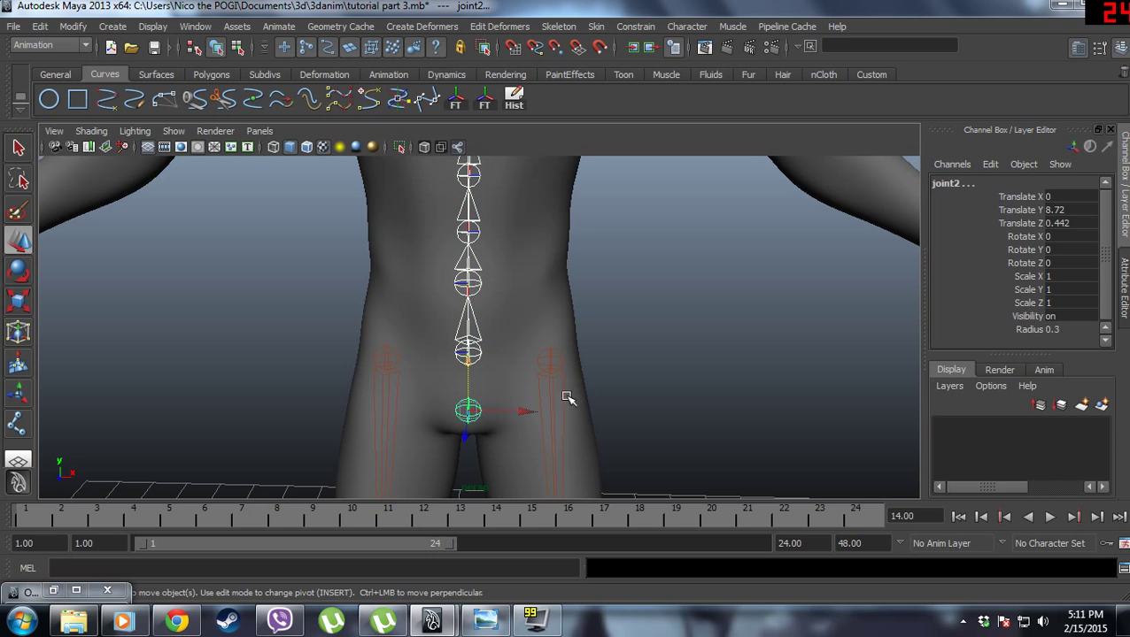
key("p")
scroll(610, 334, "up", 3)
middle_click_drag(609, 324, 615, 253, "alt")
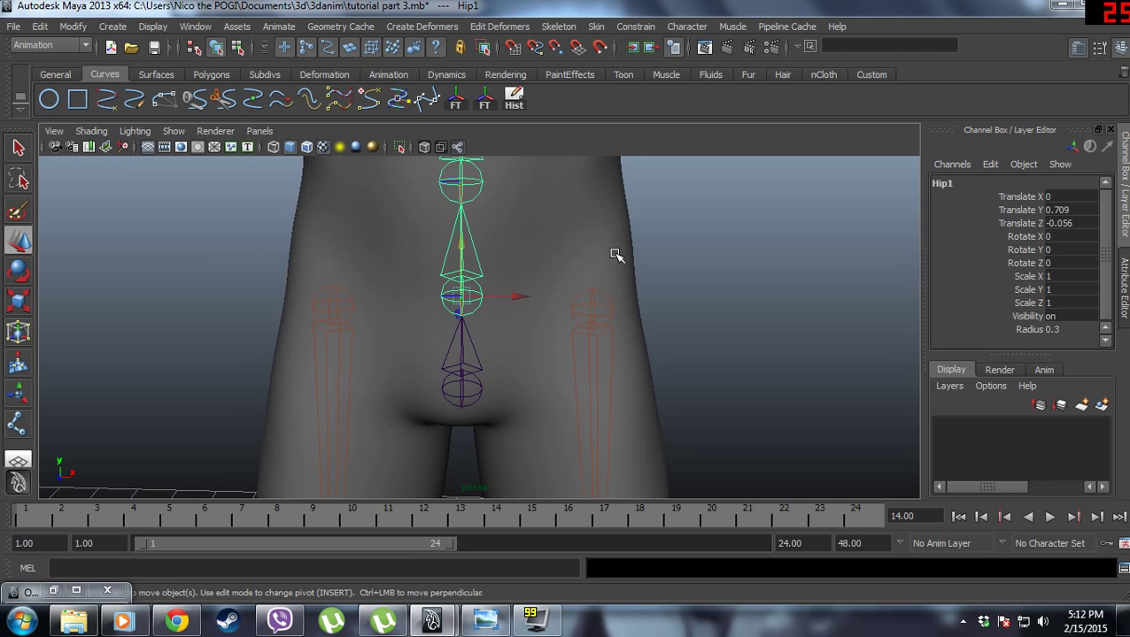
middle_click_drag(599, 298, 601, 301, "alt")
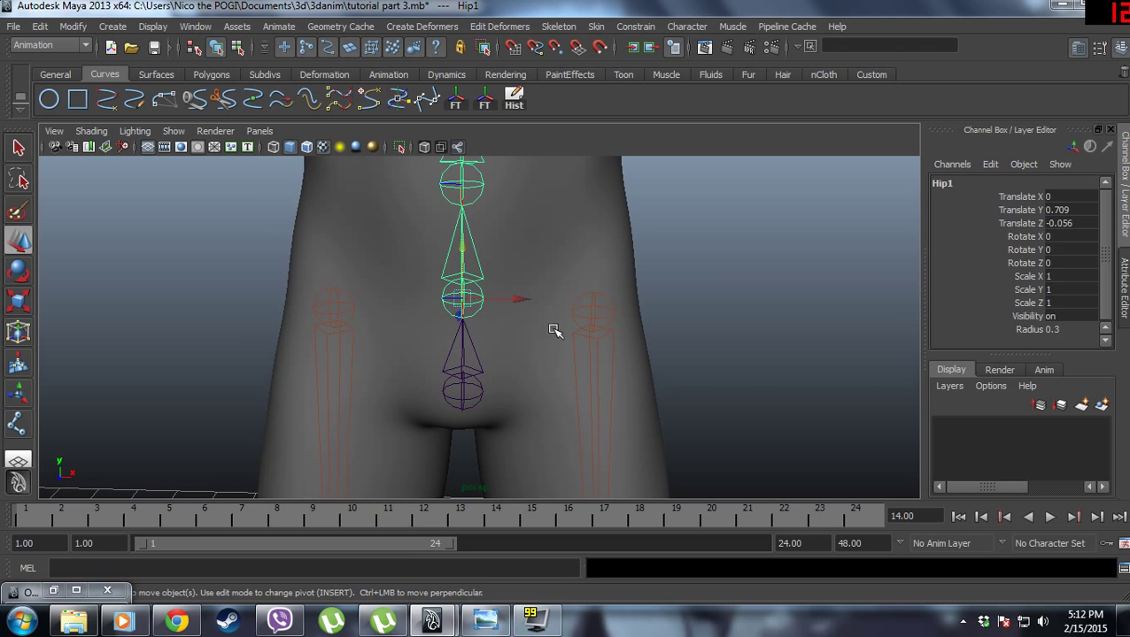
Rename the lowest joint of the chain, joint2, as Hip.
left_click(476, 401)
left_click(965, 184)
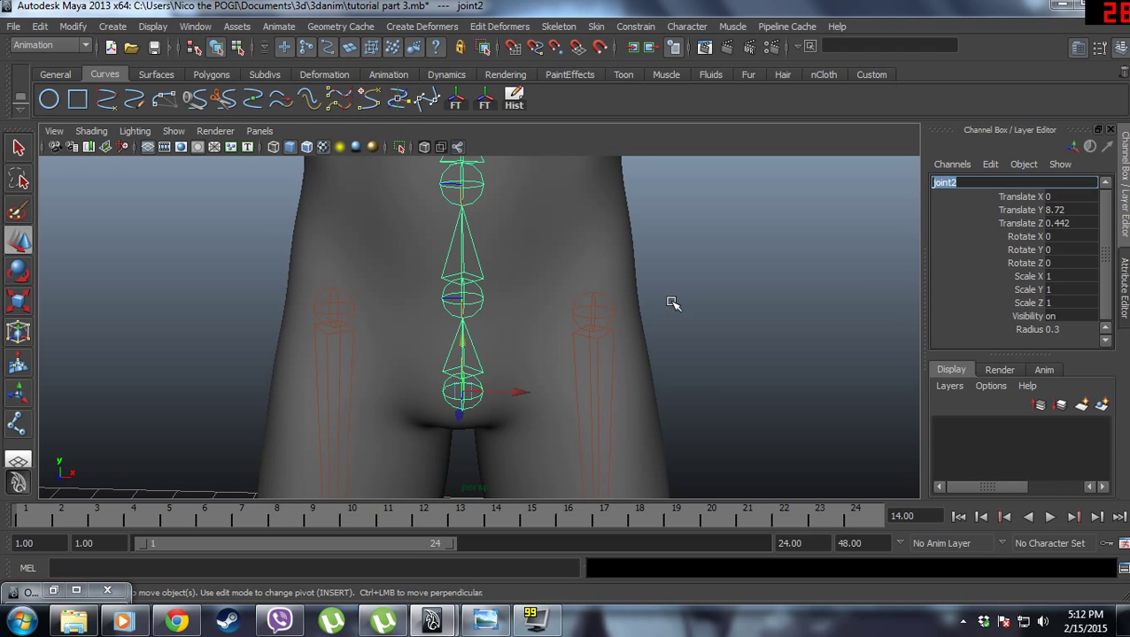
type("Hip")
key("Return")
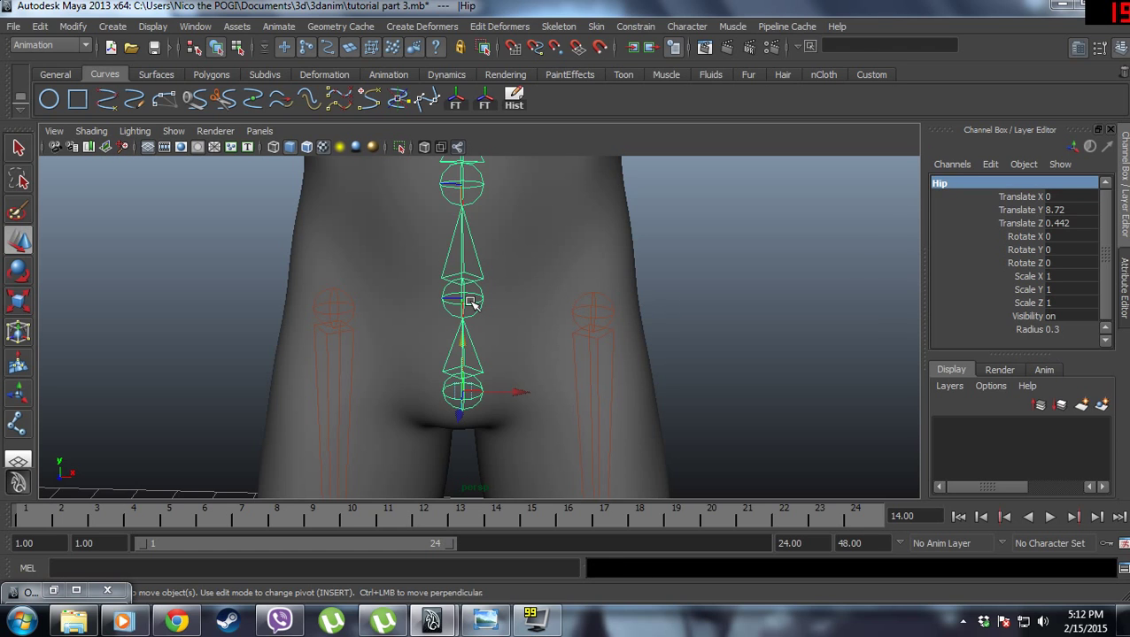
Rename the joint directly above the new root, Hip1, as Spine1.
left_click(476, 302)
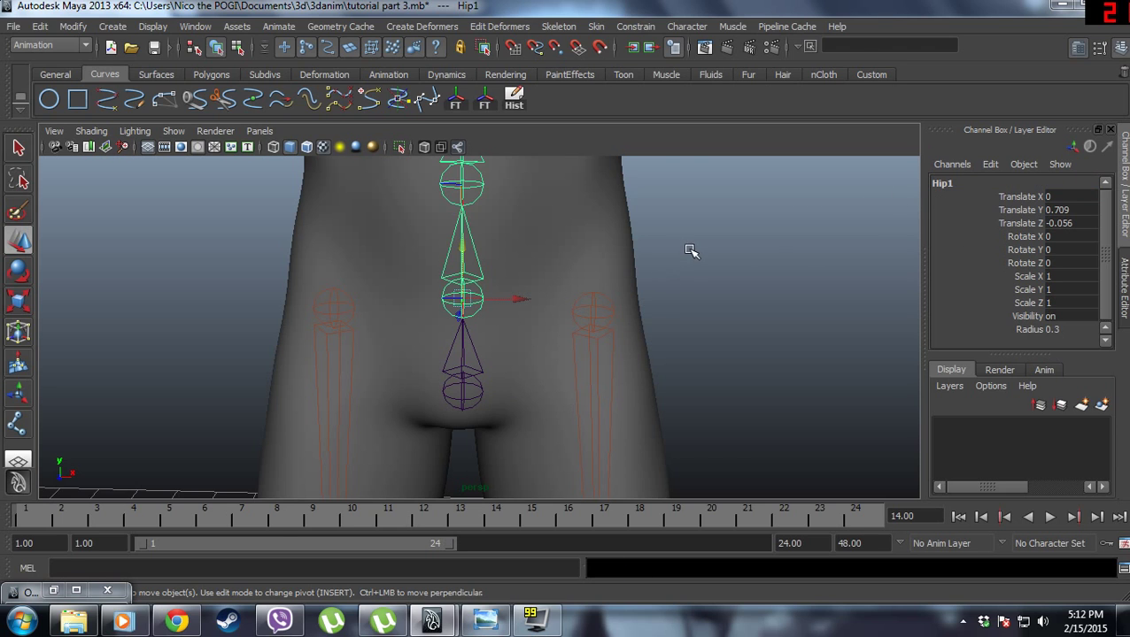
middle_click_drag(690, 250, 692, 309, "alt")
left_click(949, 182)
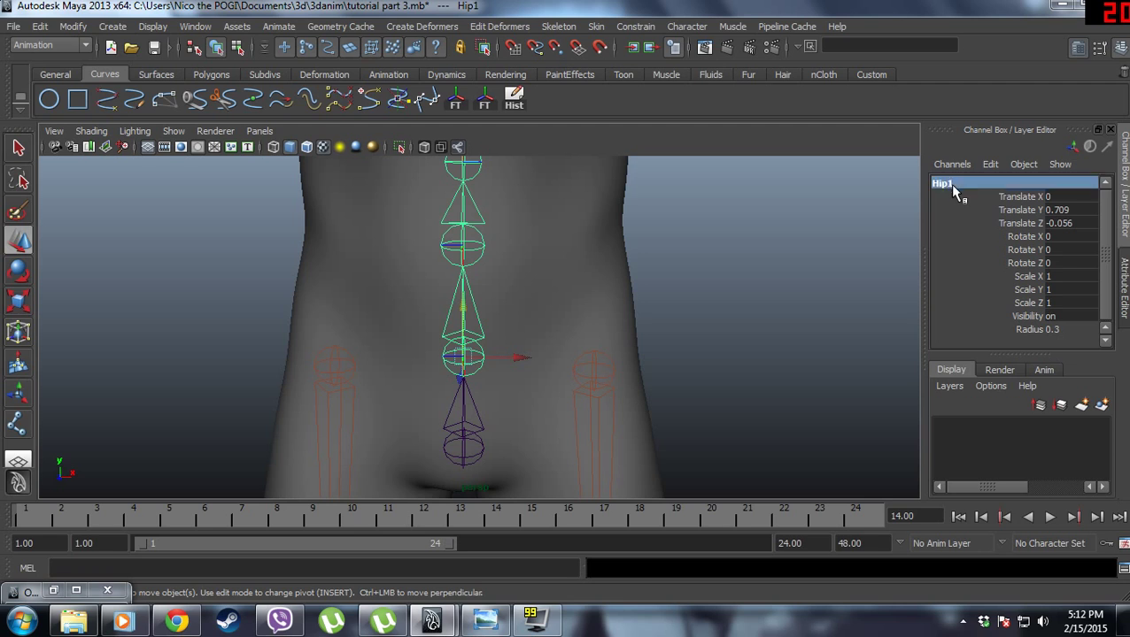
type("Spine")
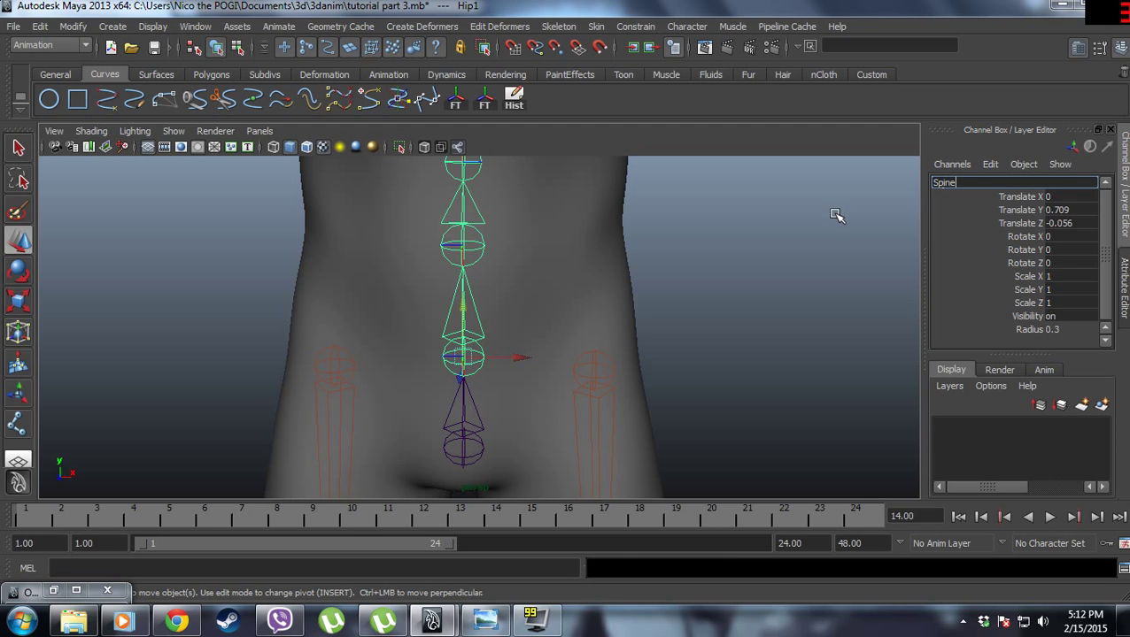
type("1")
key("Return")
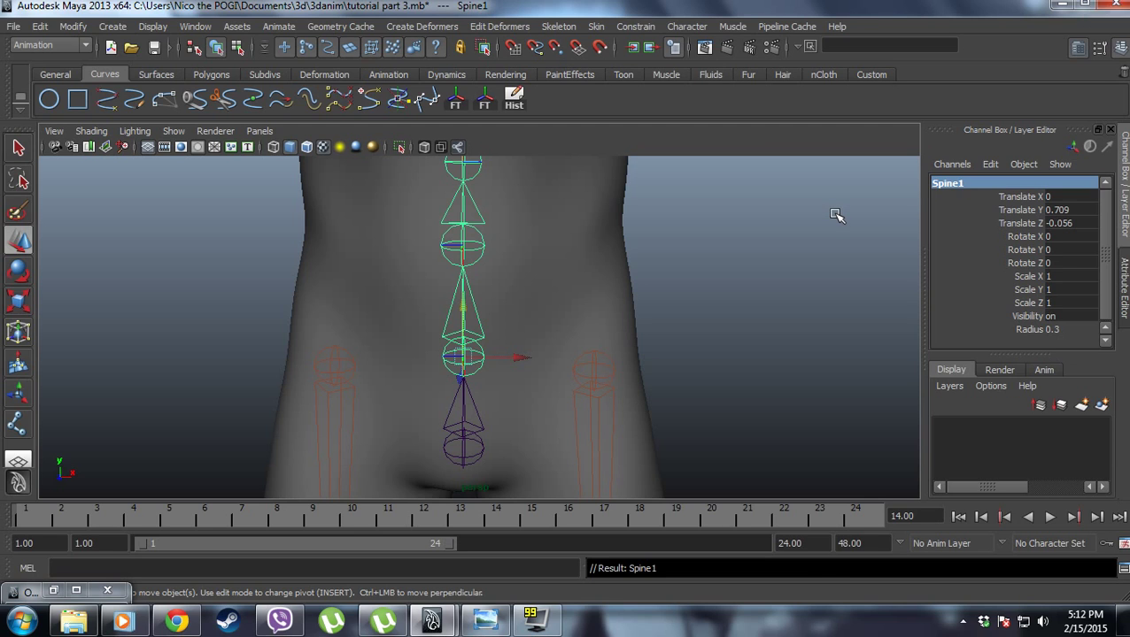
Rename the joint above Spine1, the former Hip joint, as Spine2.
left_click(486, 240)
left_click(963, 182)
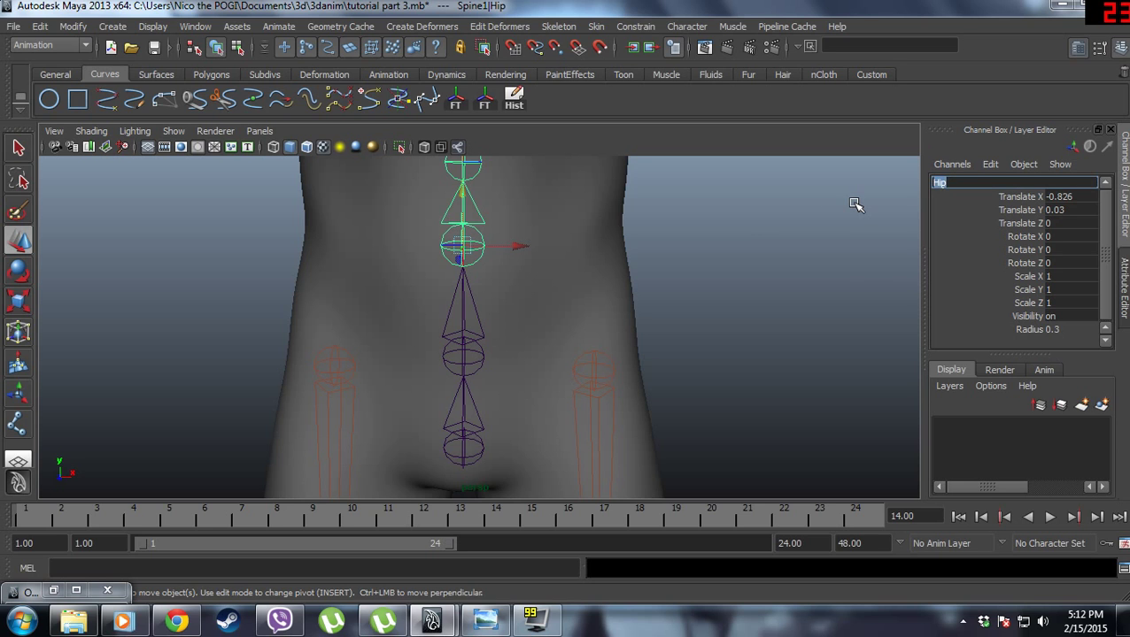
type("Spine2")
key("Return")
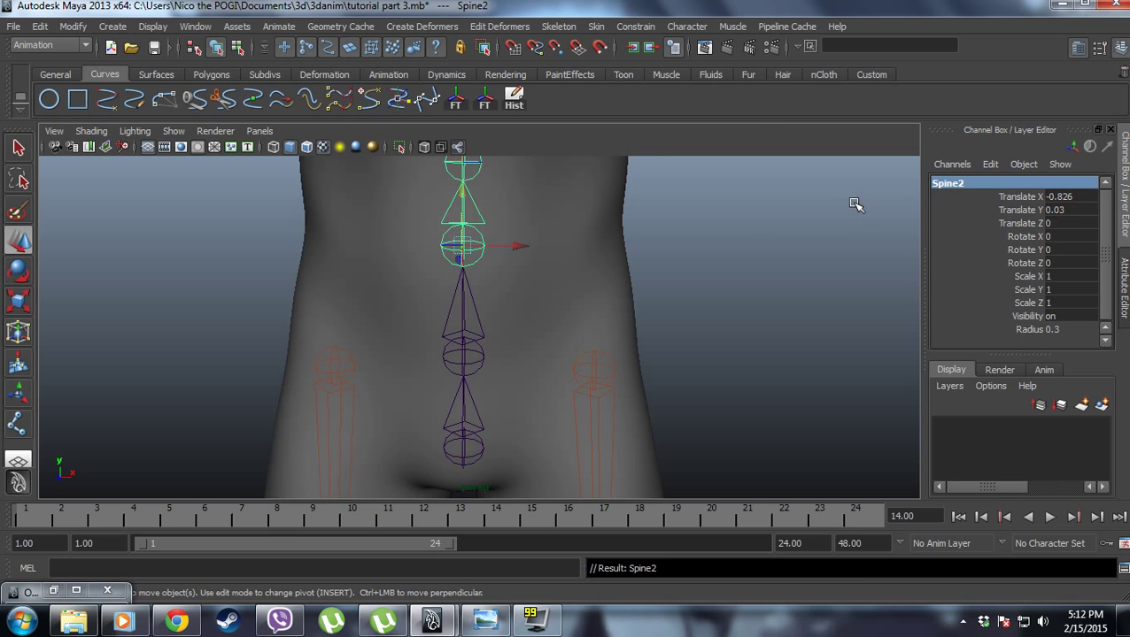
Rename joint3, the joint directly above Spine2, as Spine3.
middle_click_drag(857, 206, 666, 298, "alt")
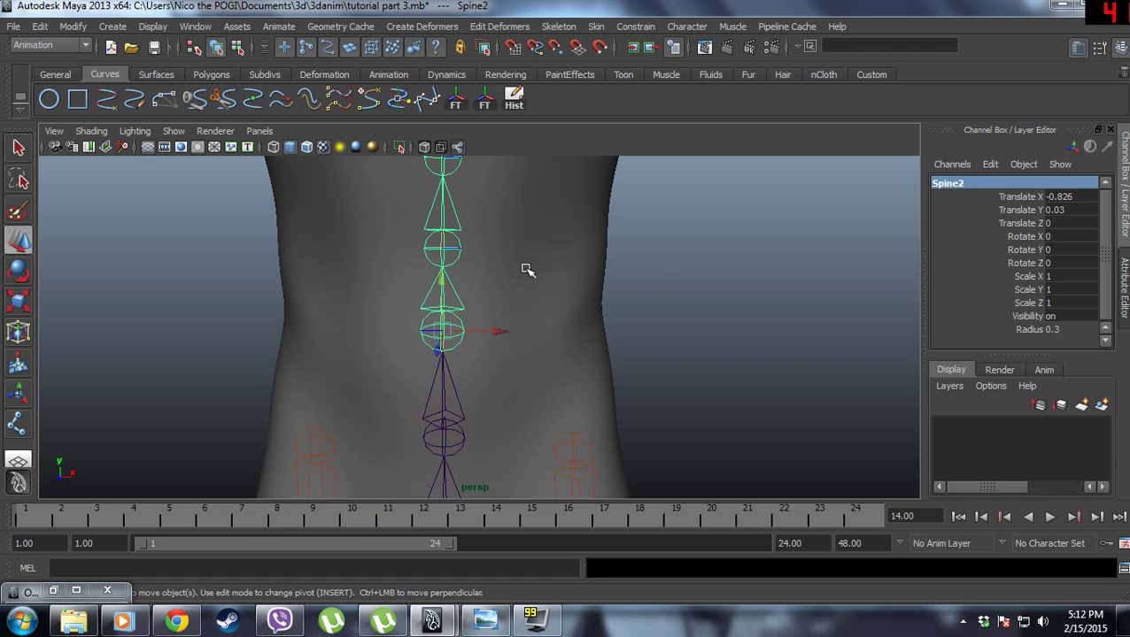
left_click(456, 248)
left_click(964, 182)
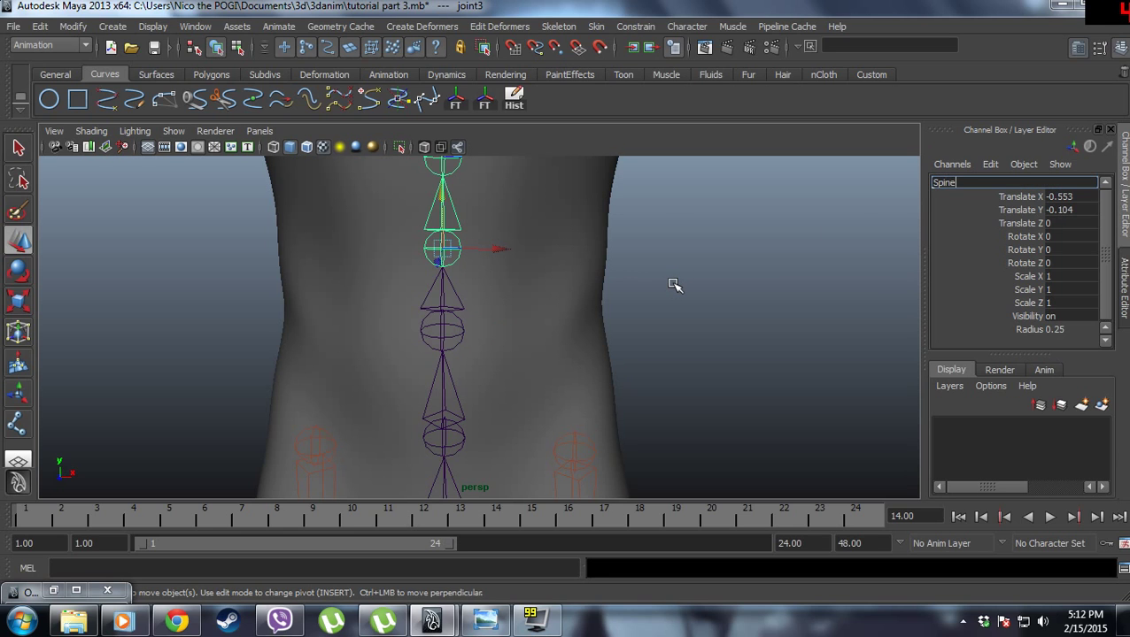
key("Return")
Rename joint4, the joint directly above Spine3, as Spine4.
middle_click_drag(568, 262, 669, 192, "alt")
scroll(512, 467, "down", 3)
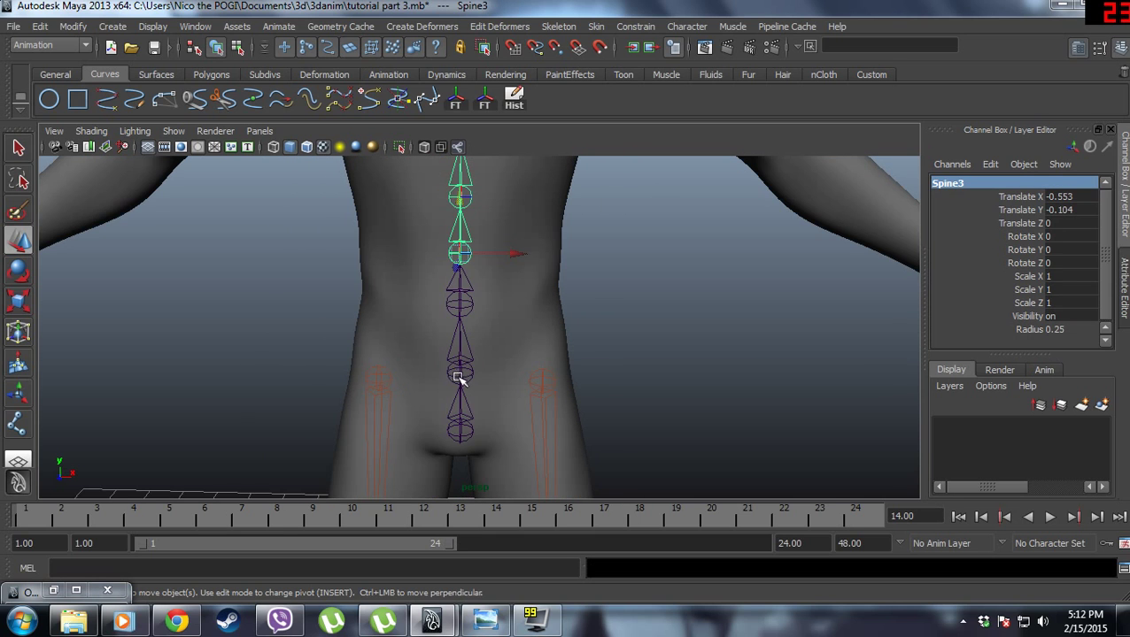
left_click(459, 292)
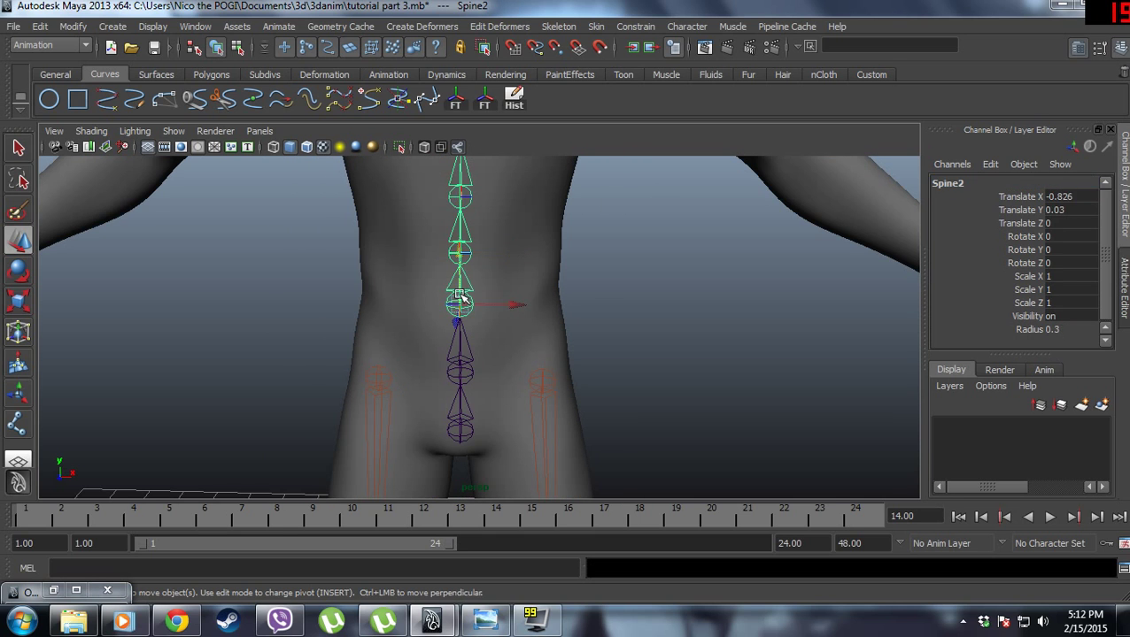
left_click(462, 202)
middle_click_drag(648, 309, 654, 352, "alt")
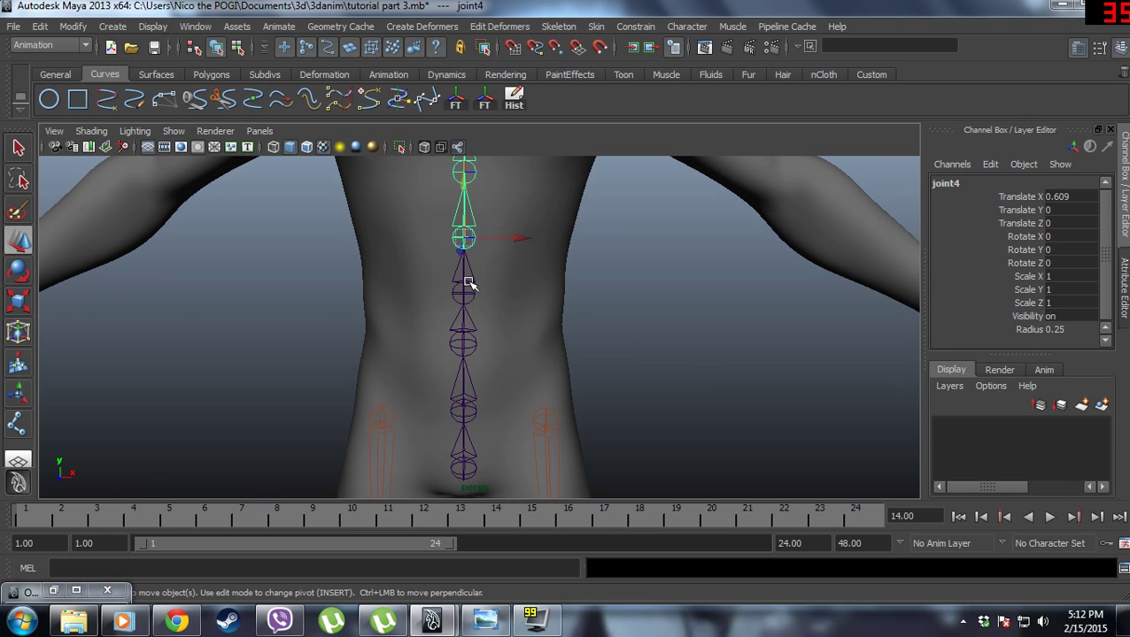
left_click(944, 183)
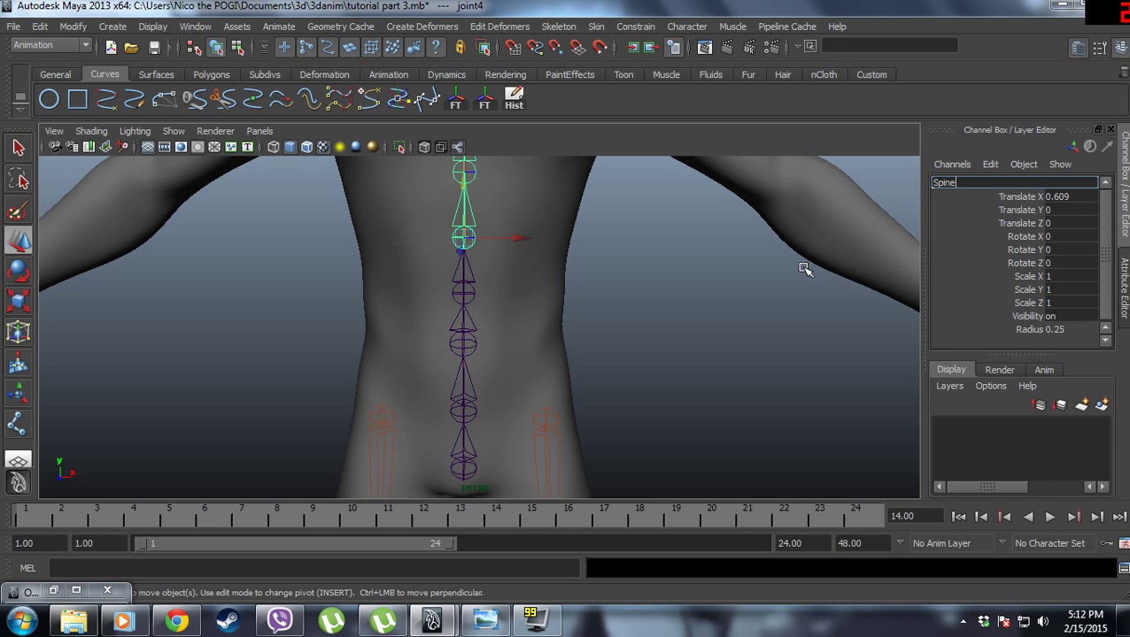
type("Spine4")
key("Return")
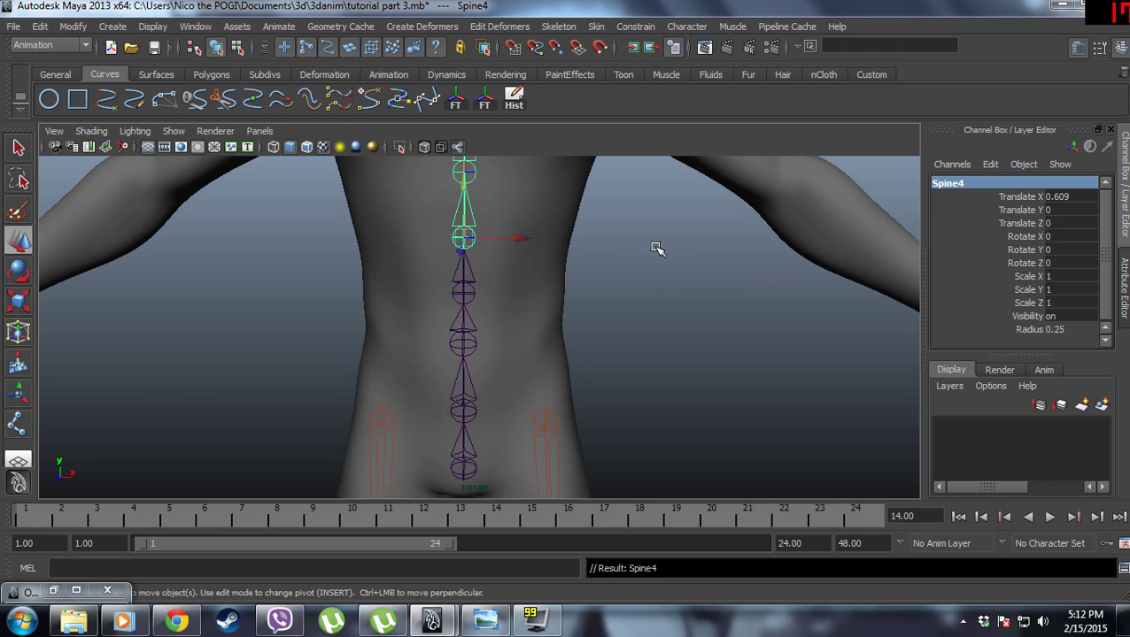
Rename joint5, the joint directly above Spine4, as Spine5.
scroll(655, 247, "down", 2)
left_click(467, 243)
left_click(1032, 184)
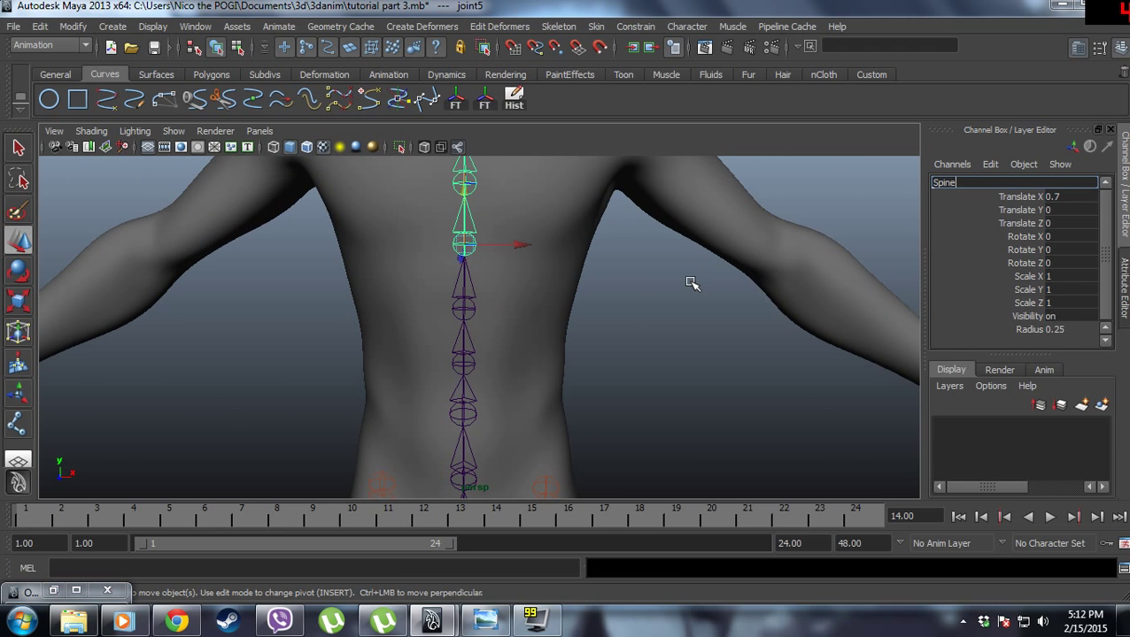
type("Spine5")
key("Return")
Rename joint6, the joint directly above Spine5, as Spine6.
middle_click_drag(686, 321, 684, 406, "alt")
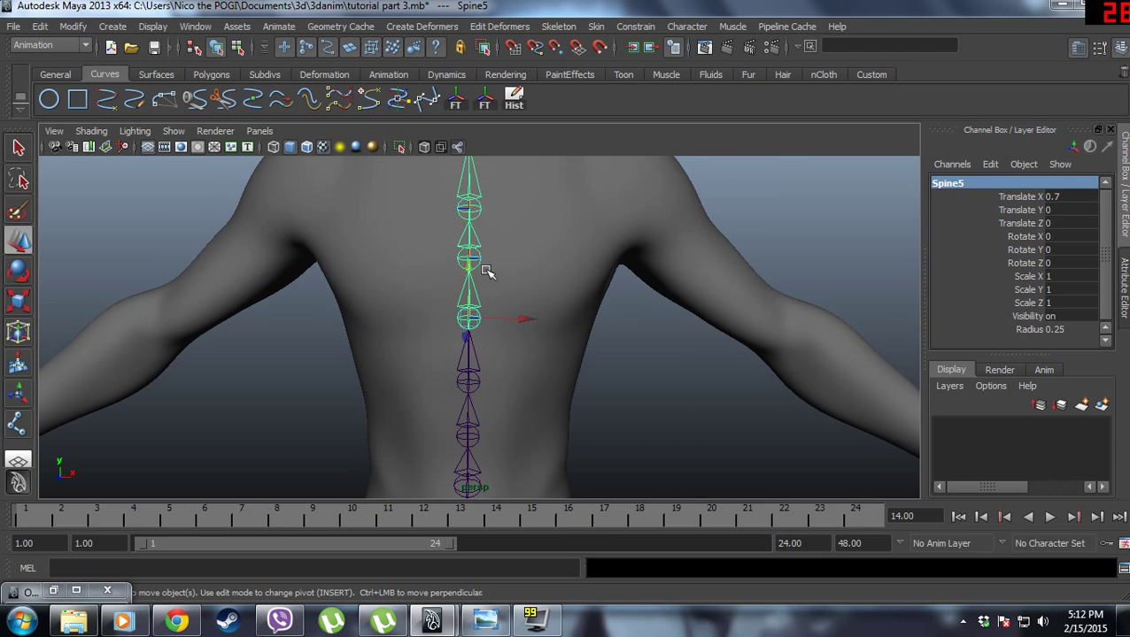
left_click(386, 232)
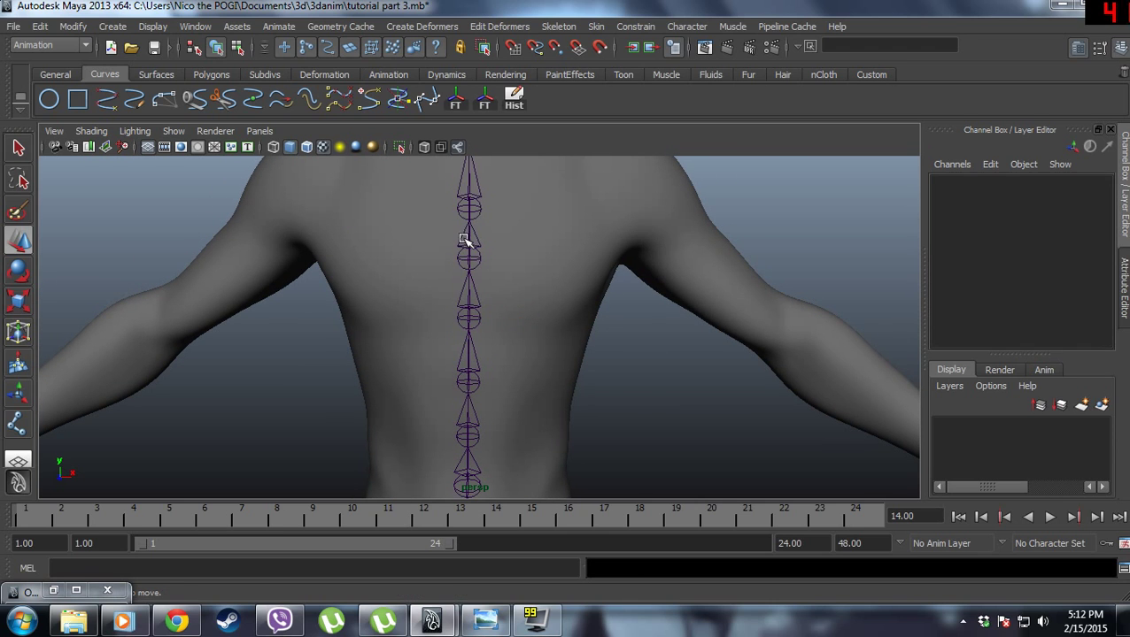
left_click(468, 252)
left_click(961, 180)
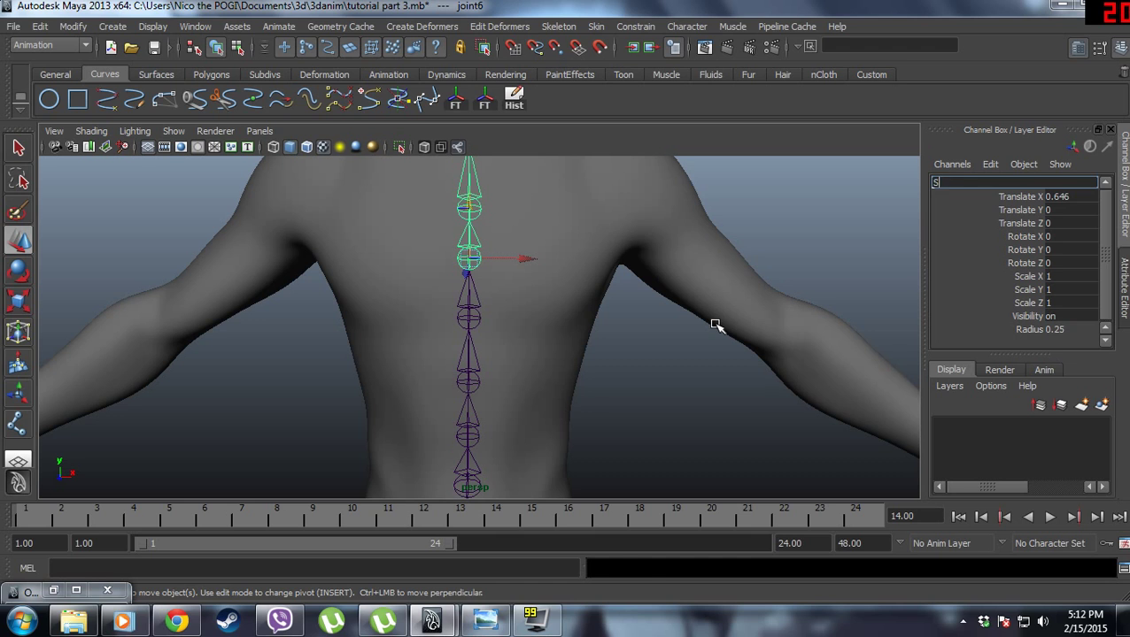
key("Return")
middle_click_drag(618, 322, 588, 492, "alt")
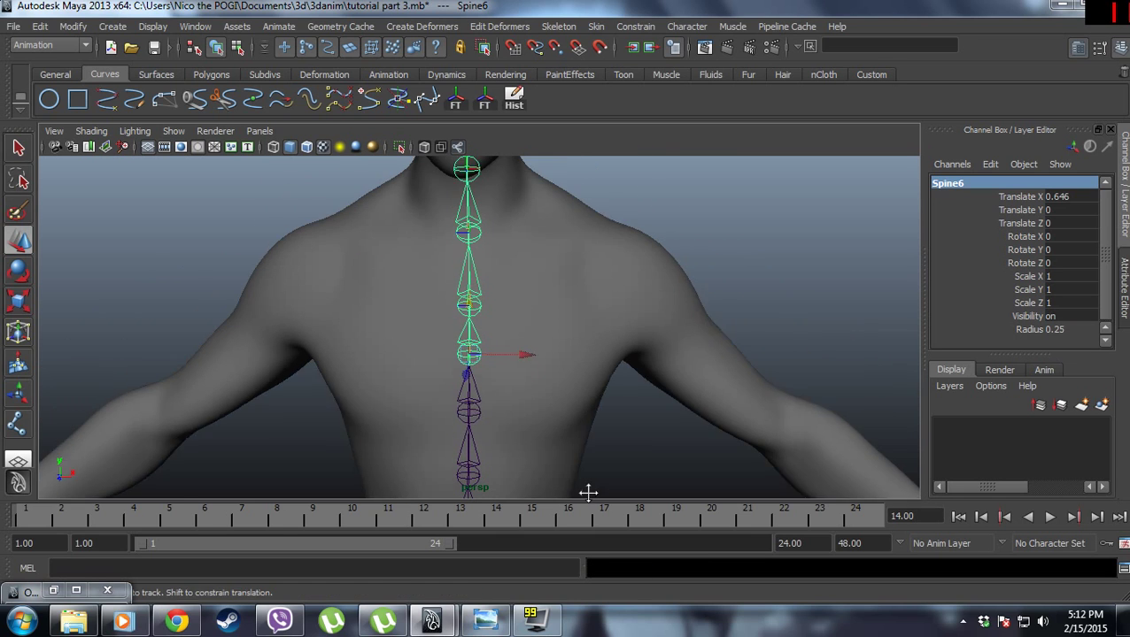
Rename joint7, the joint directly above Spine6, as Spine7.
left_click(467, 347)
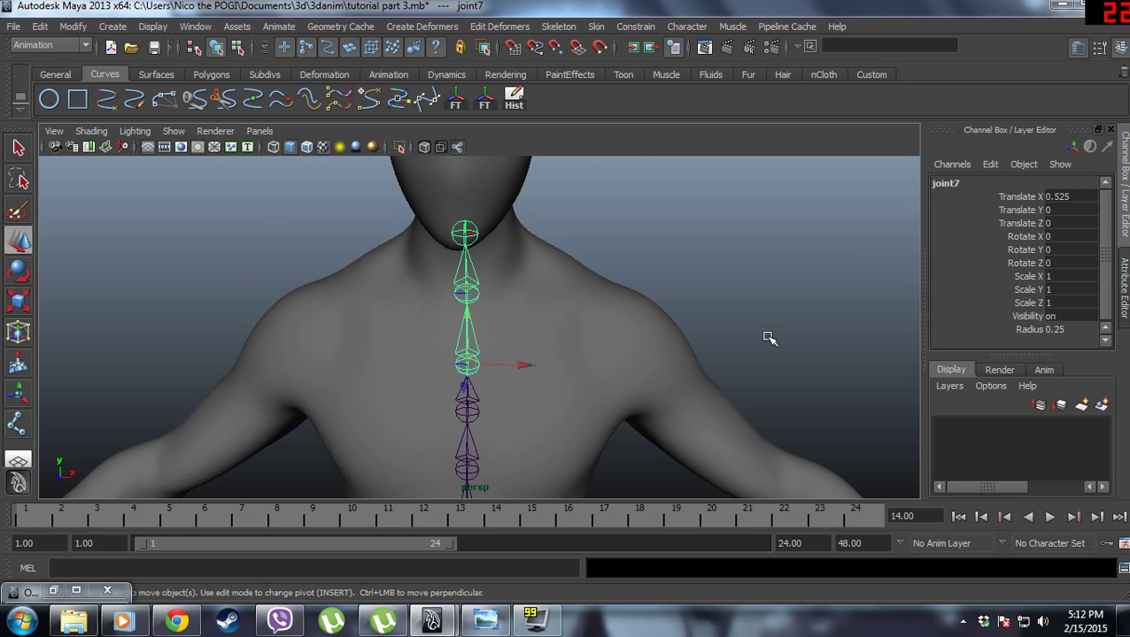
left_click(958, 183)
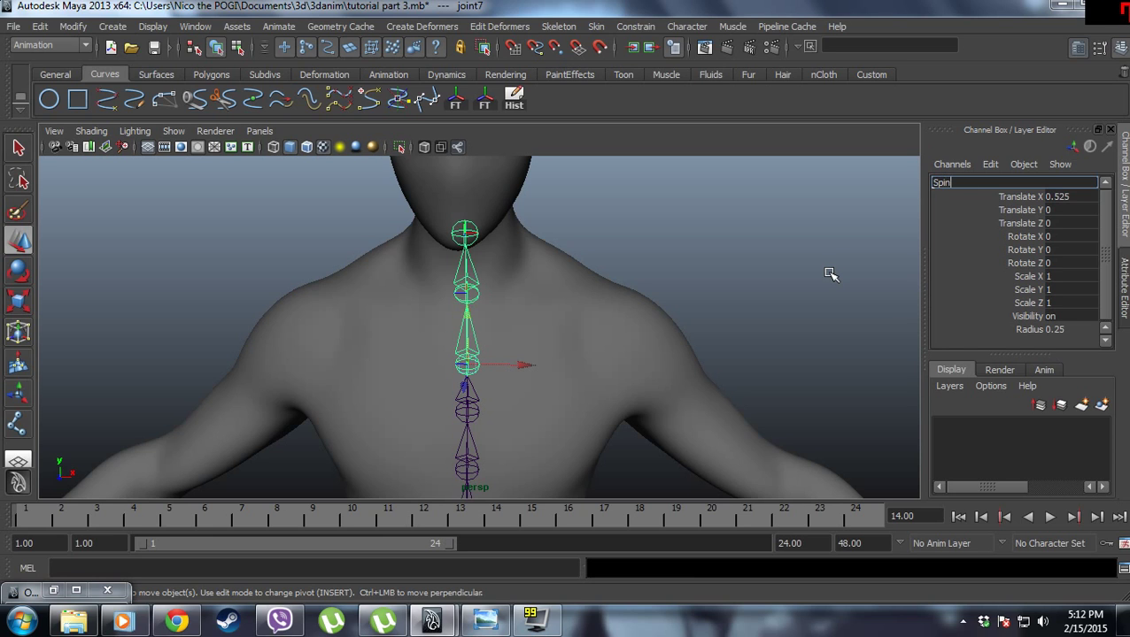
type("Spine7")
key("Return")
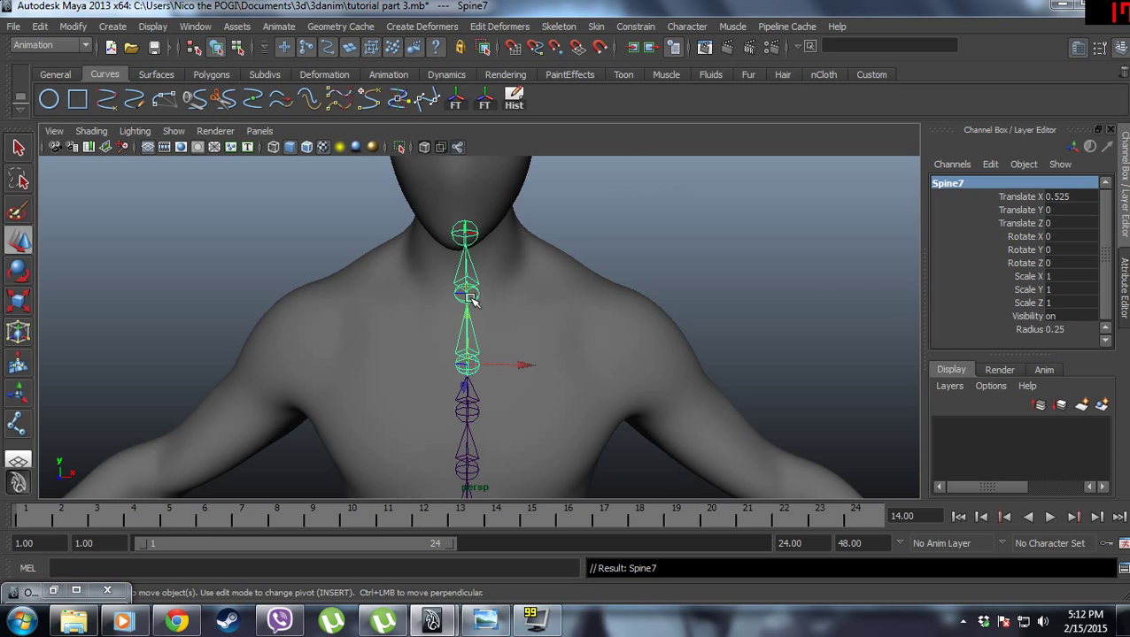
Rename joint8, the joint directly above Spine7, as Spine8.
left_click(469, 278)
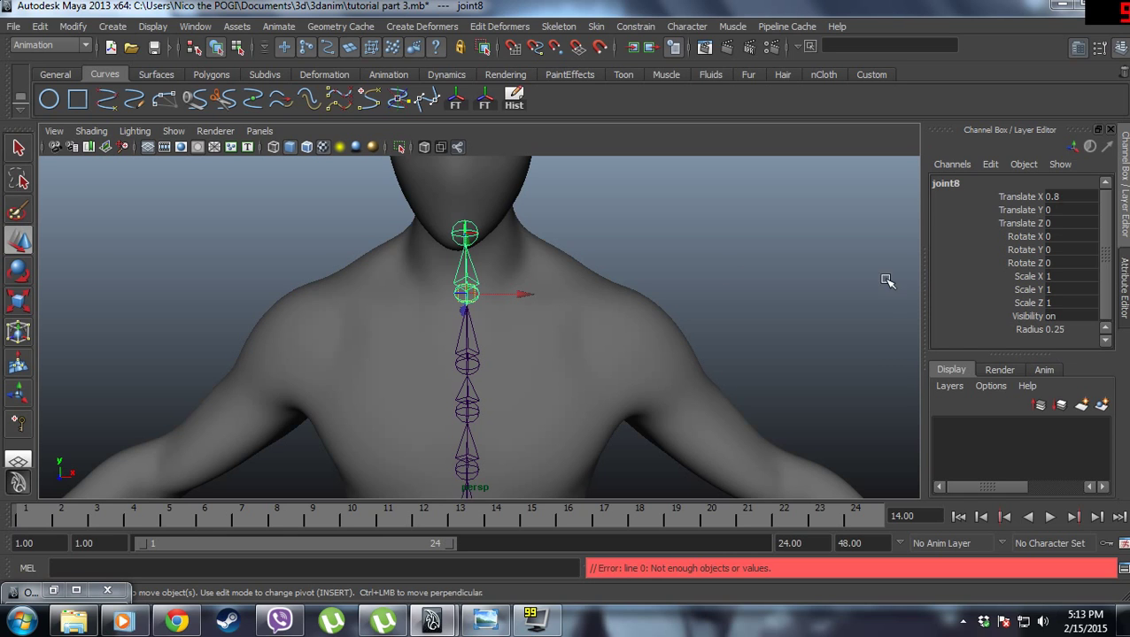
left_click(951, 184)
type("Spine")
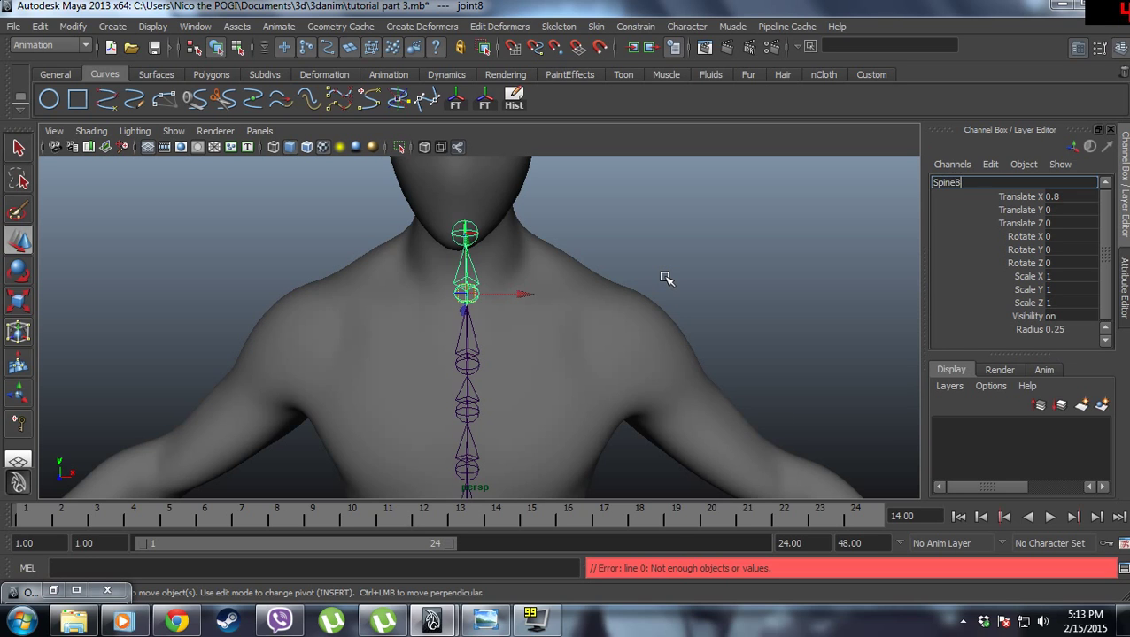
type("8")
key("Return")
Rename joint9, the topmost joint of the chain at the chin, as Spine9.
left_click(466, 227)
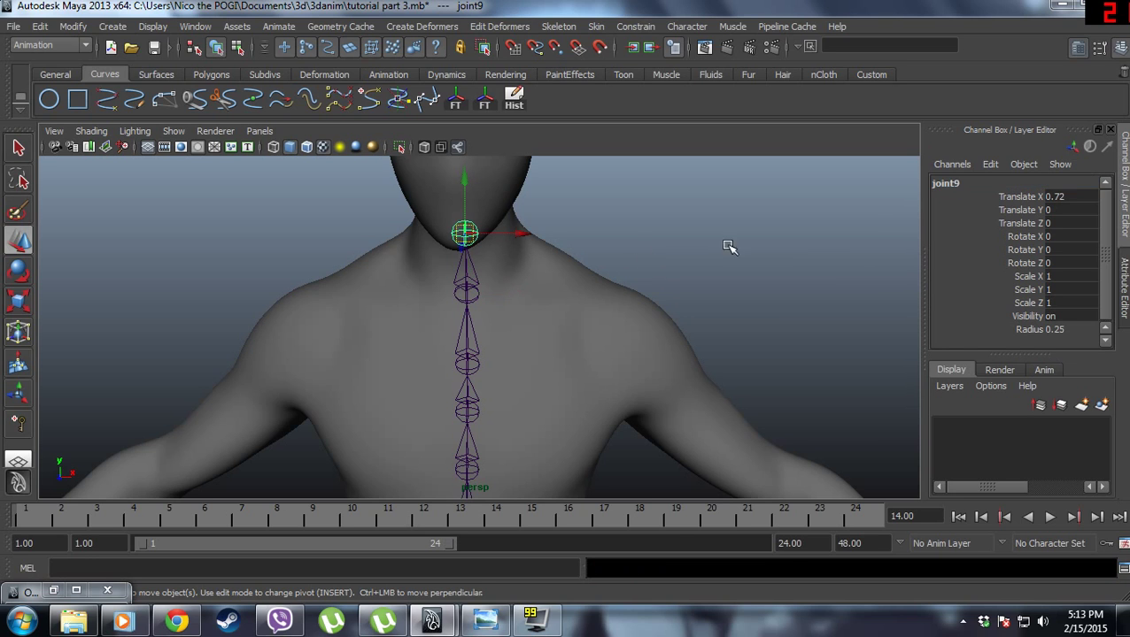
left_click(967, 178)
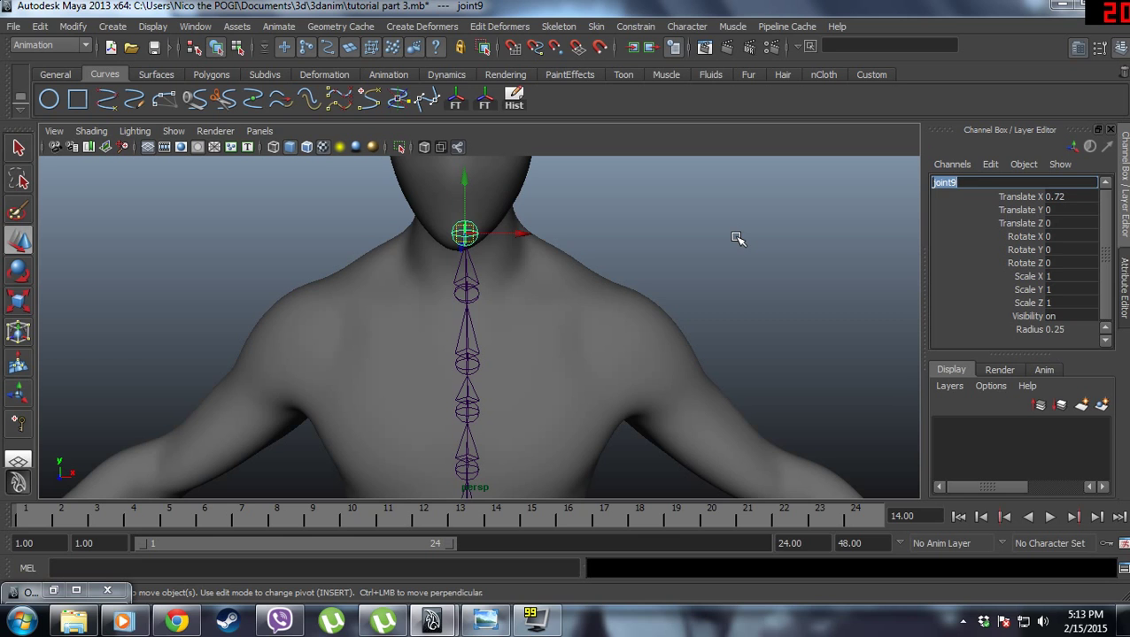
type("Spine9")
key("Return")
Activate the IK Spline Handle Tool with Auto parent curve turned off in its settings.
scroll(741, 271, "down", 5)
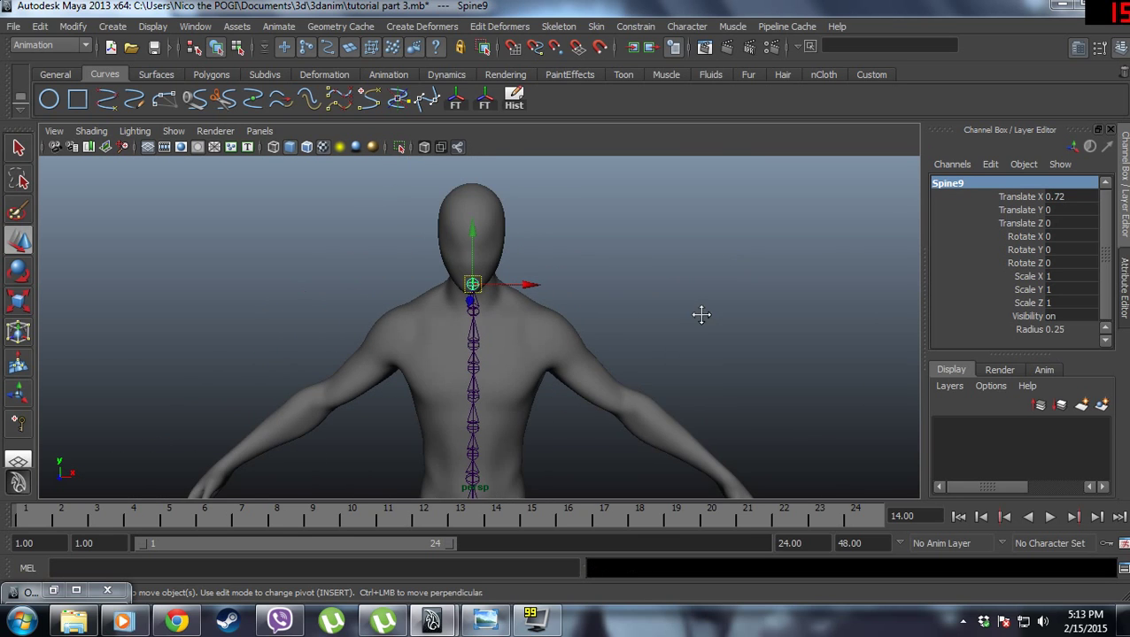
middle_click_drag(706, 343, 726, 266, "alt")
scroll(557, 348, "up", 7)
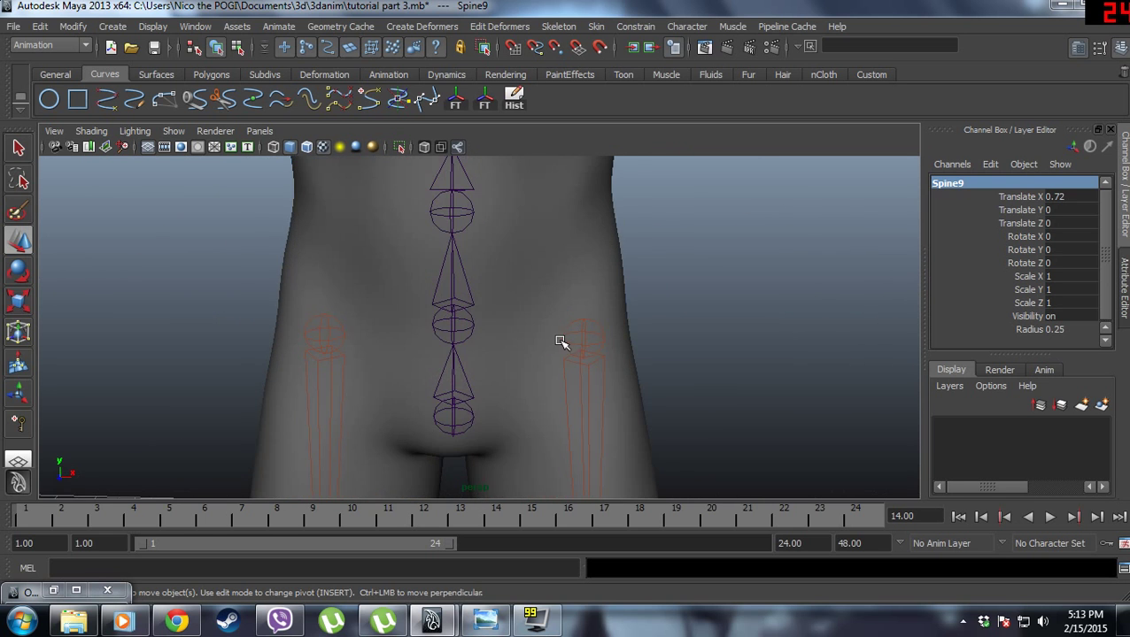
scroll(559, 343, "down", 4)
left_click_drag(551, 264, 450, 418, "alt")
left_click(454, 411)
scroll(509, 359, "down", 4)
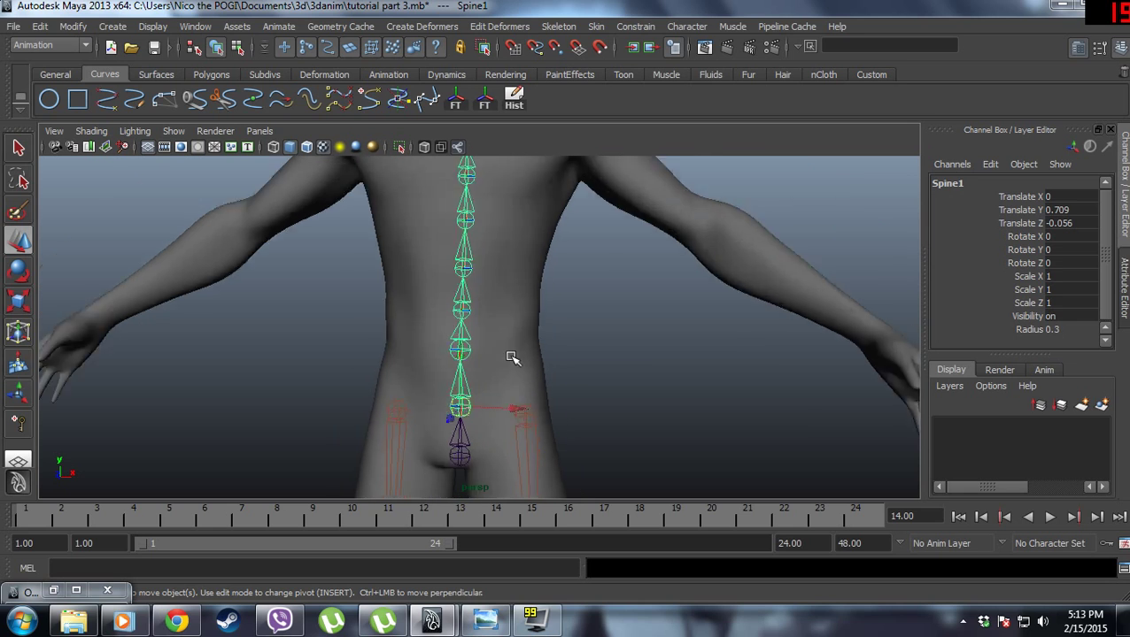
scroll(529, 326, "up", 2)
left_click(559, 25)
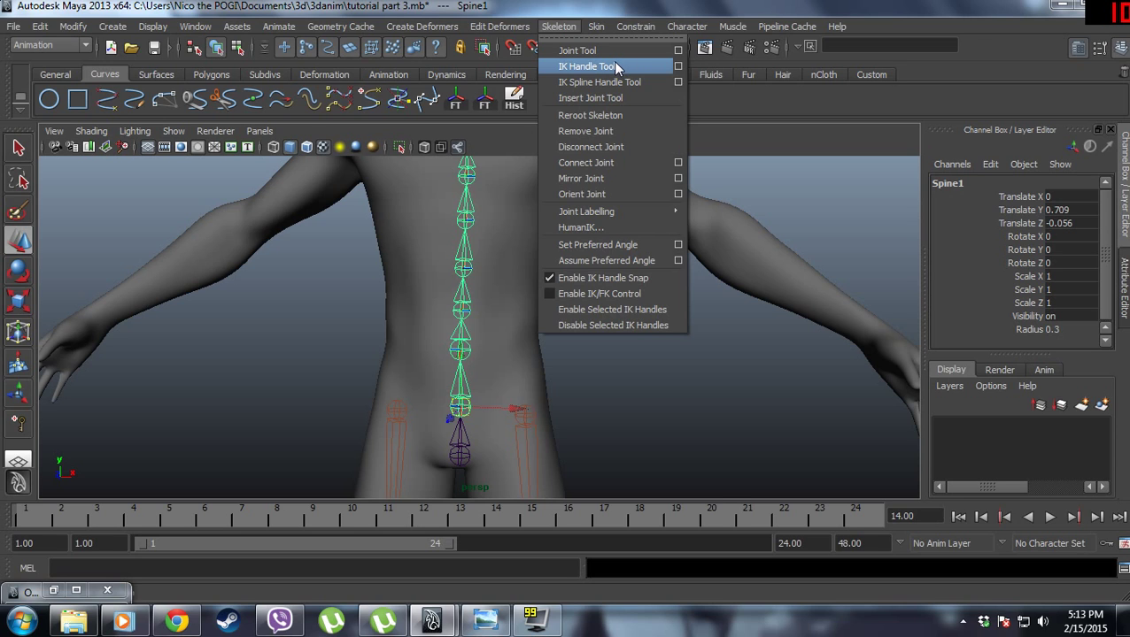
left_click(386, 76)
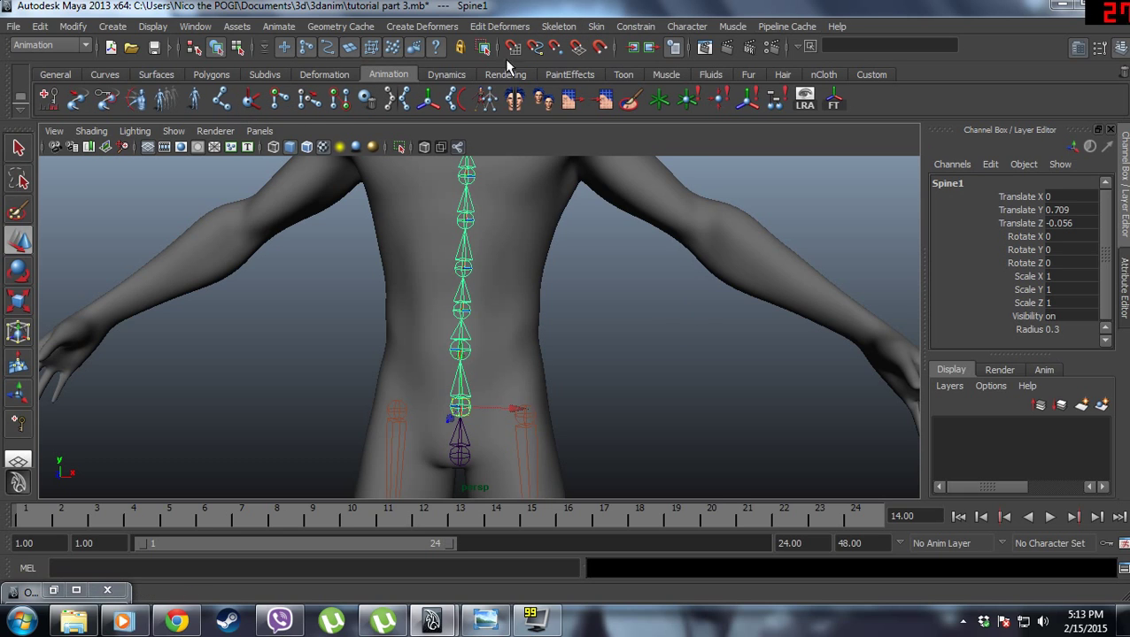
left_click(564, 29)
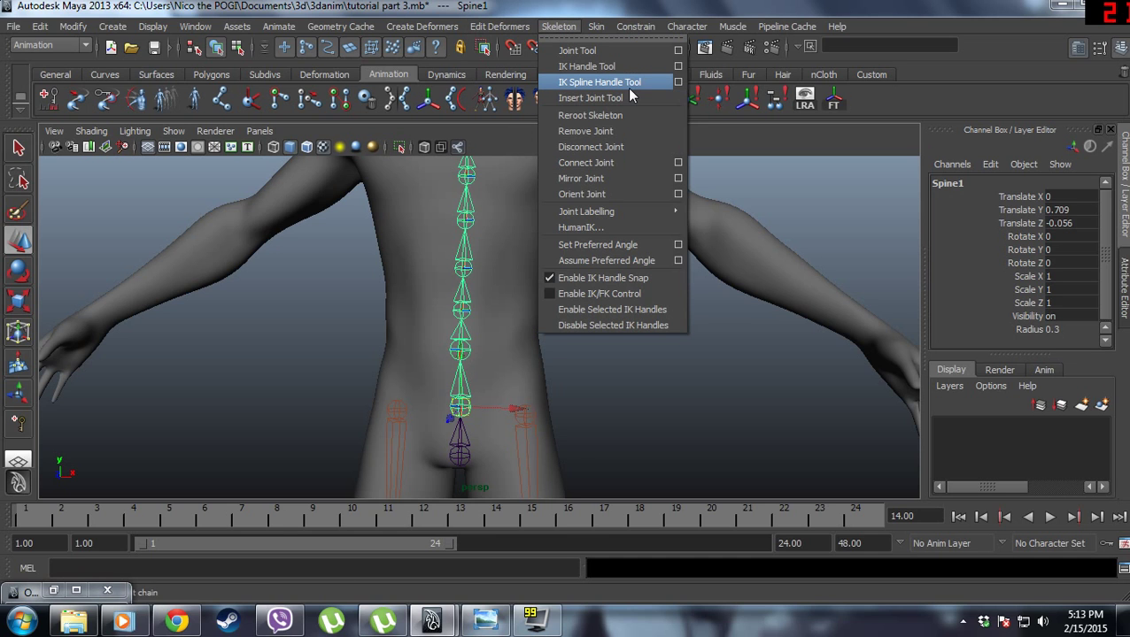
left_click(678, 82)
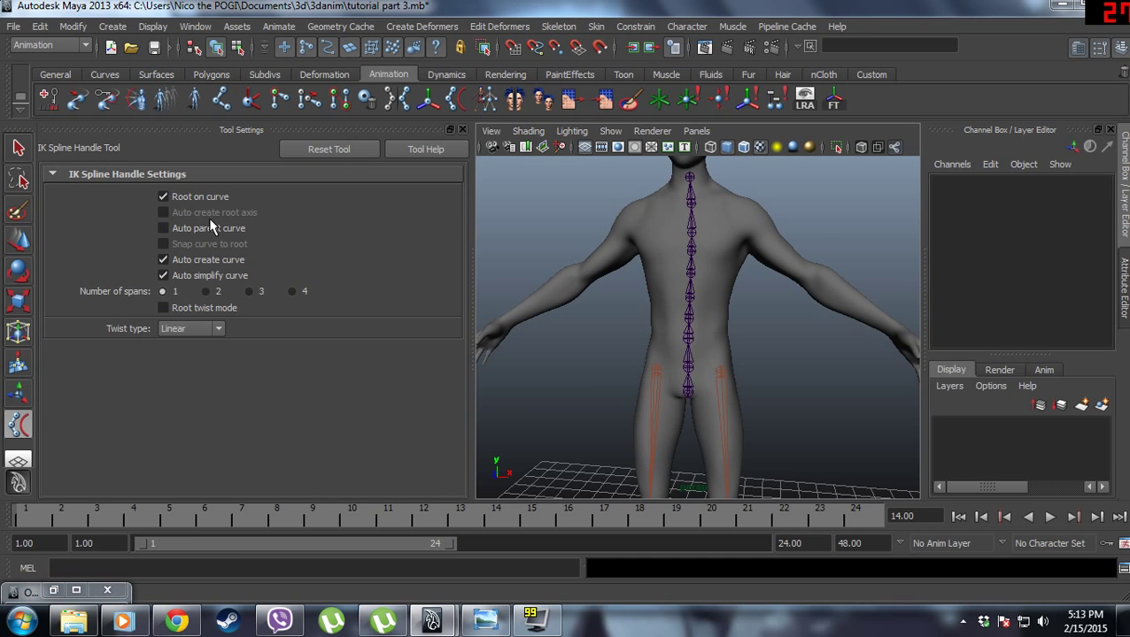
left_click(186, 229)
left_click(459, 129)
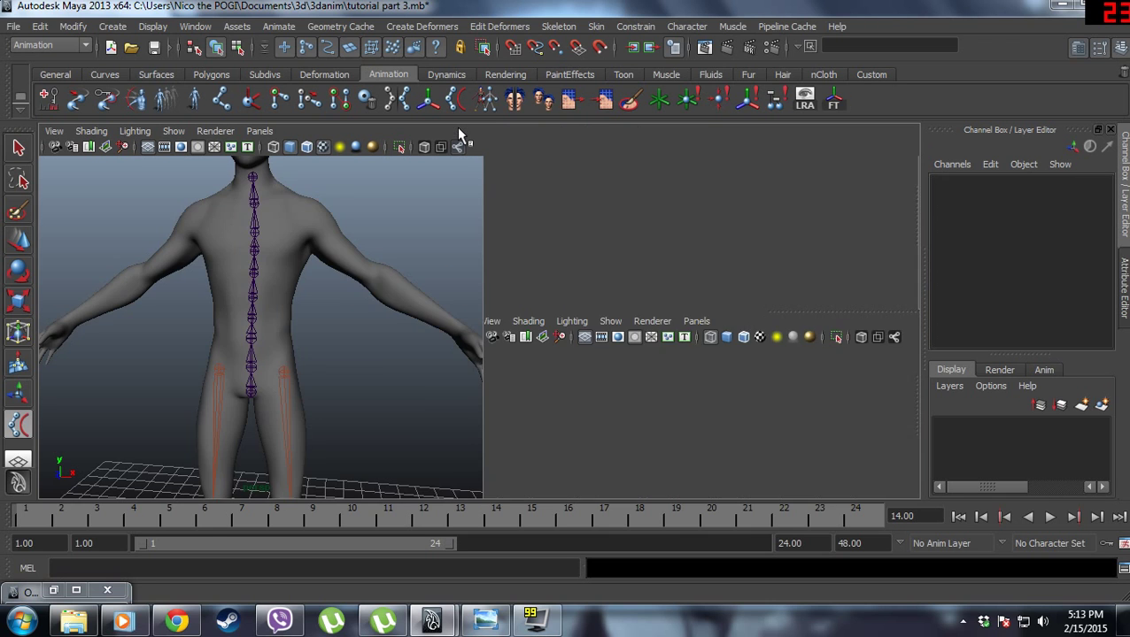
Create an IK spline handle running from Spine1, just above the hip joint, up to Spine9.
scroll(452, 381, "up", 2)
scroll(458, 380, "down", 1)
scroll(455, 456, "up", 2)
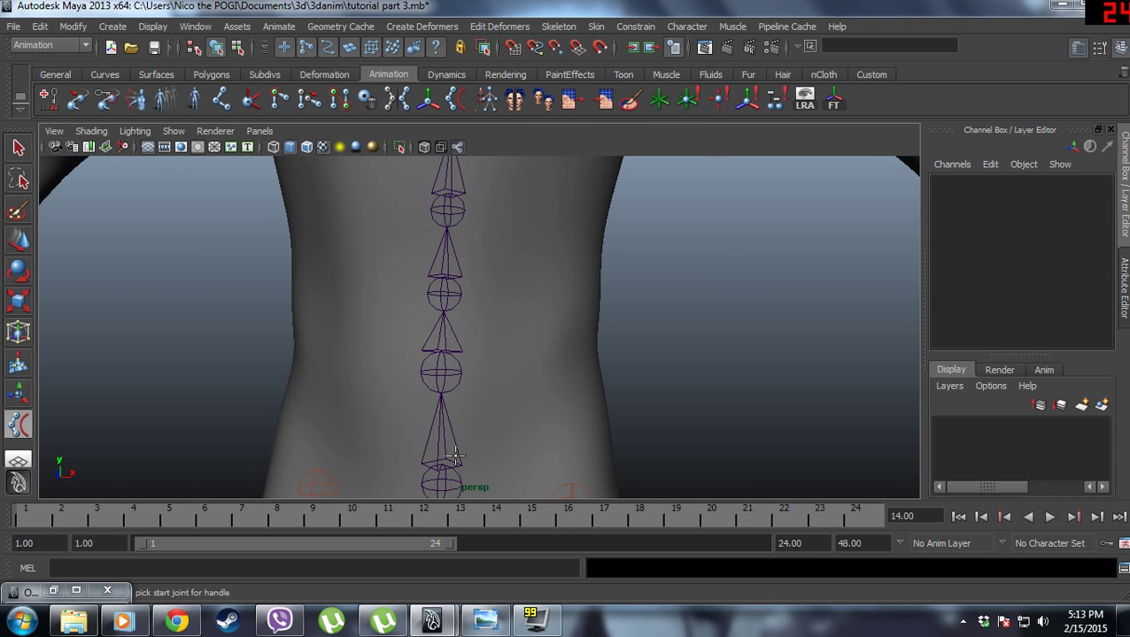
scroll(446, 475, "down", 1)
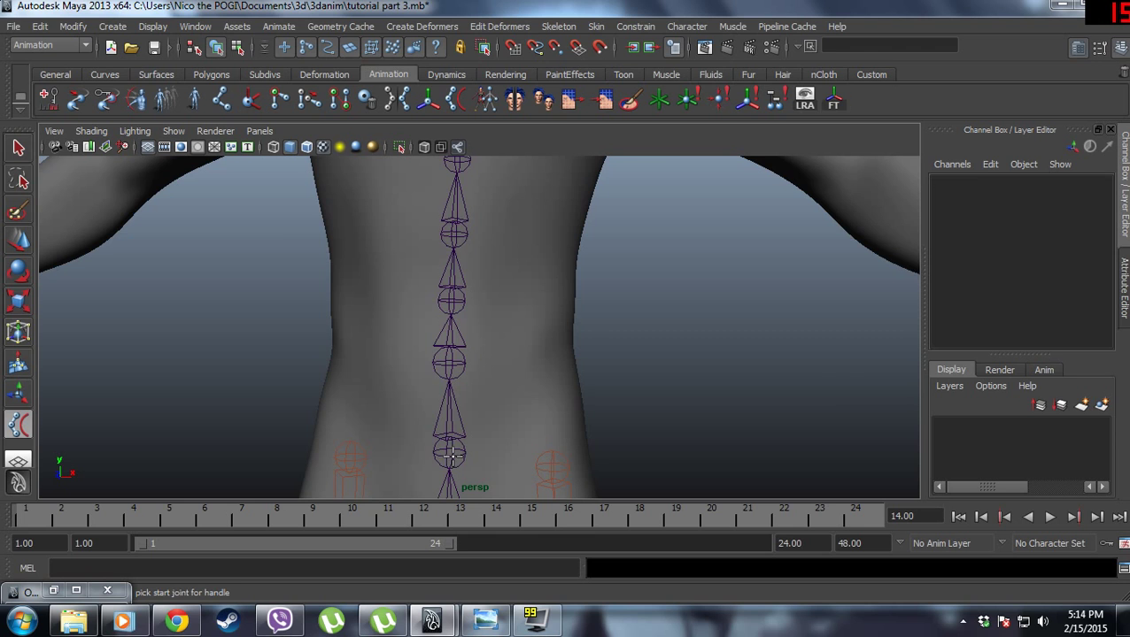
left_click(450, 456)
scroll(485, 292, "down", 3)
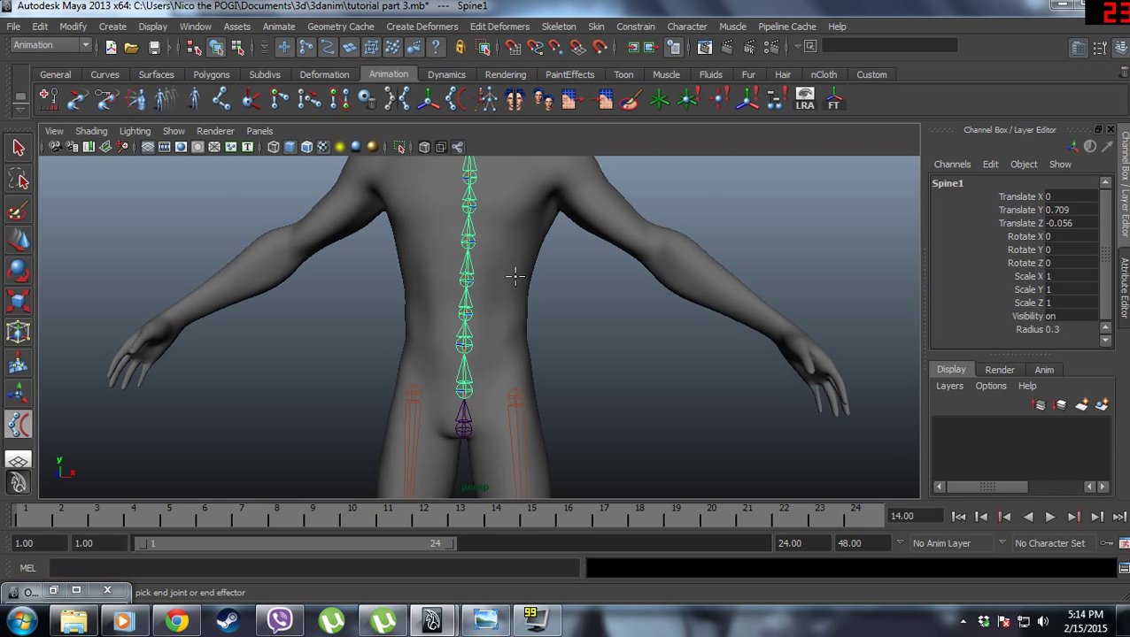
middle_click_drag(588, 270, 580, 390, "alt")
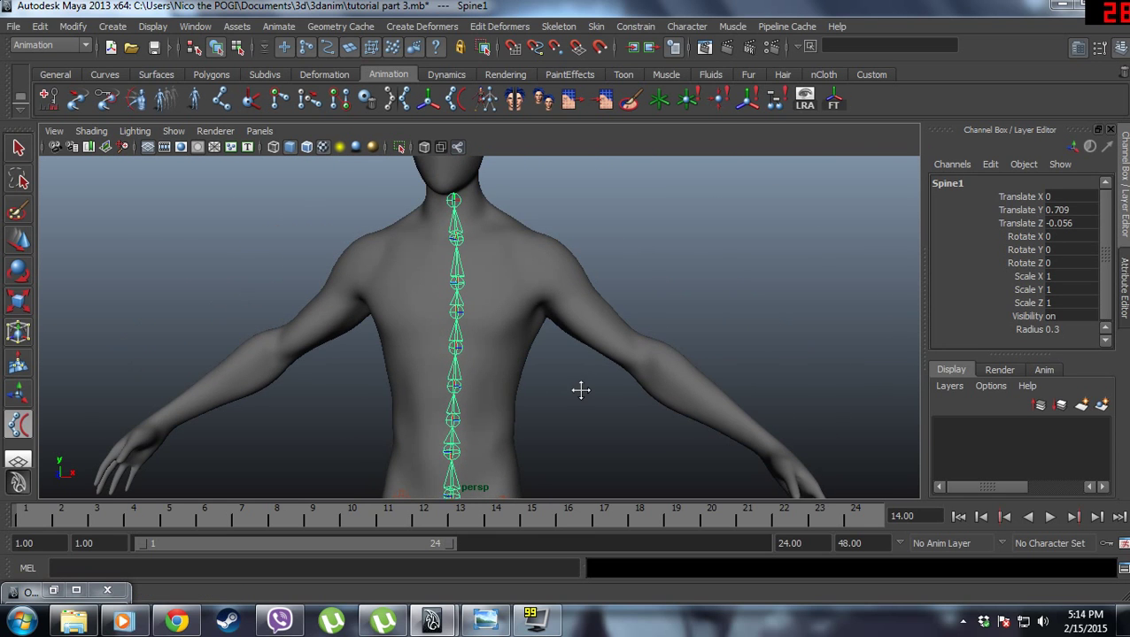
left_click(452, 202)
key("w")
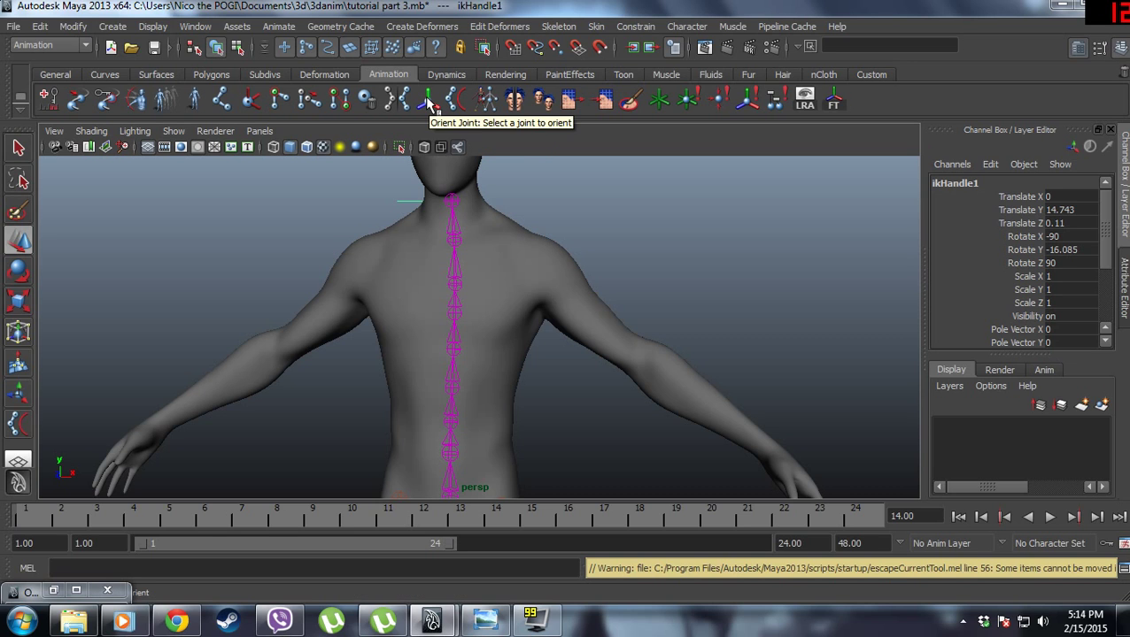
Hide polygons and joints in the perspective view, leaving the IK handle and its curve displayed.
left_click(174, 132)
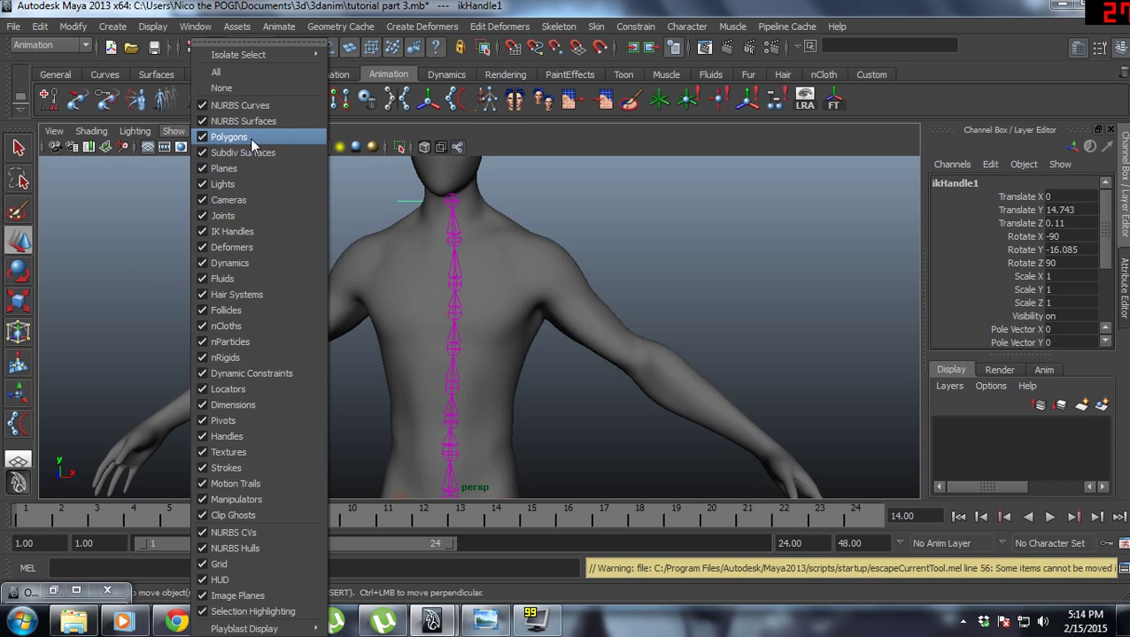
left_click(206, 138)
left_click(176, 131)
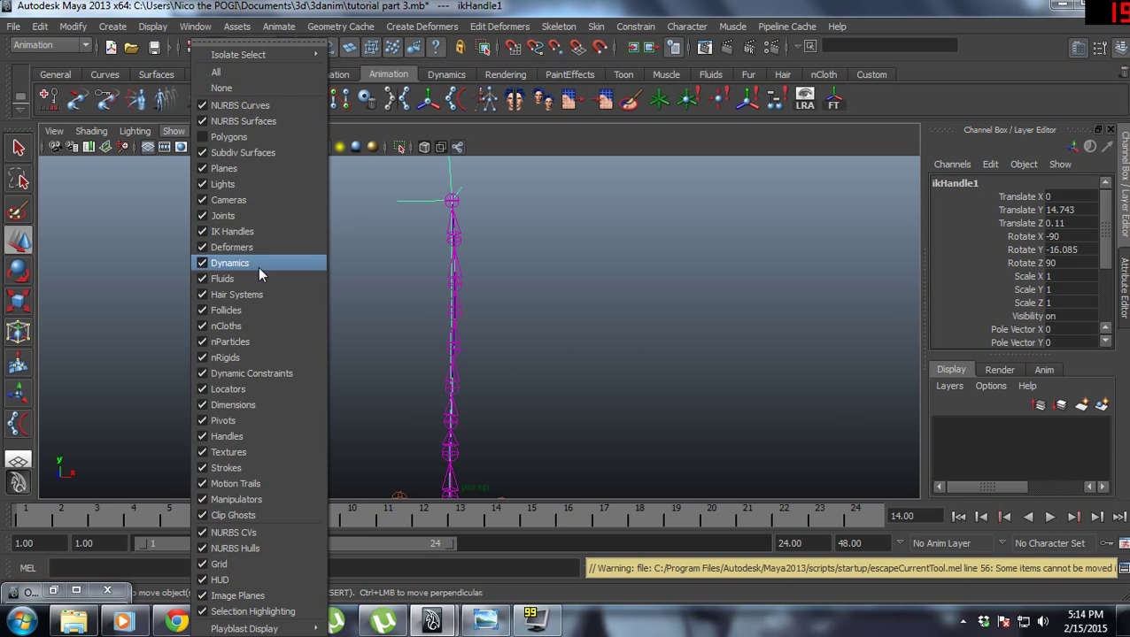
left_click(255, 220)
Select curve1 and ikHandle1 in turn in the Outliner to examine them from the side.
left_click_drag(509, 348, 406, 316, "alt")
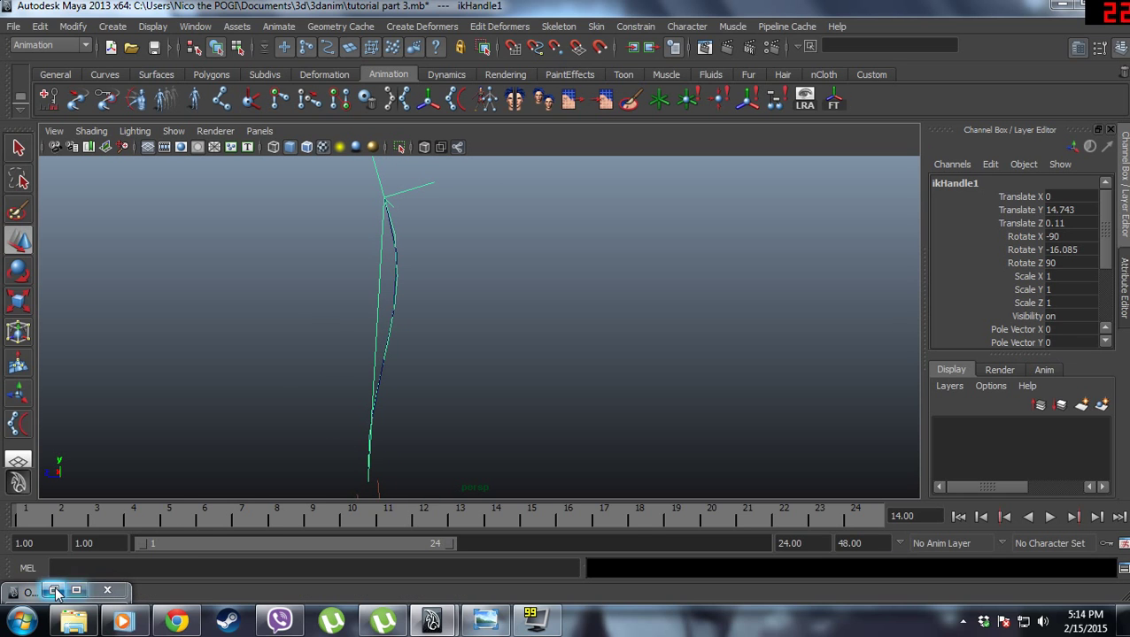
left_click(53, 591)
left_click(122, 387)
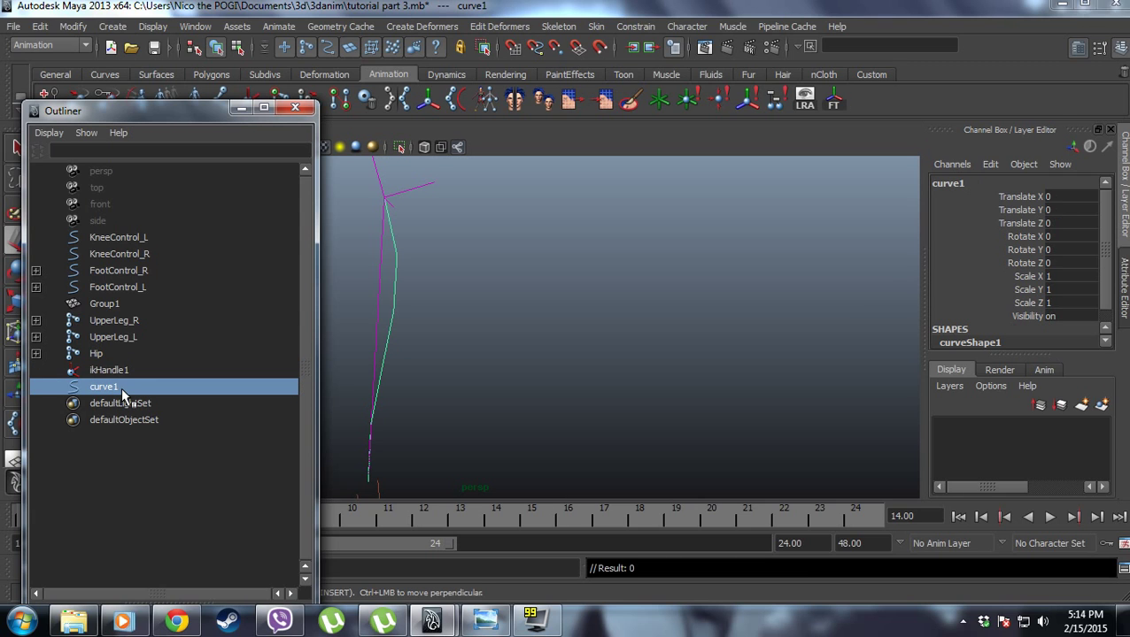
left_click(127, 375)
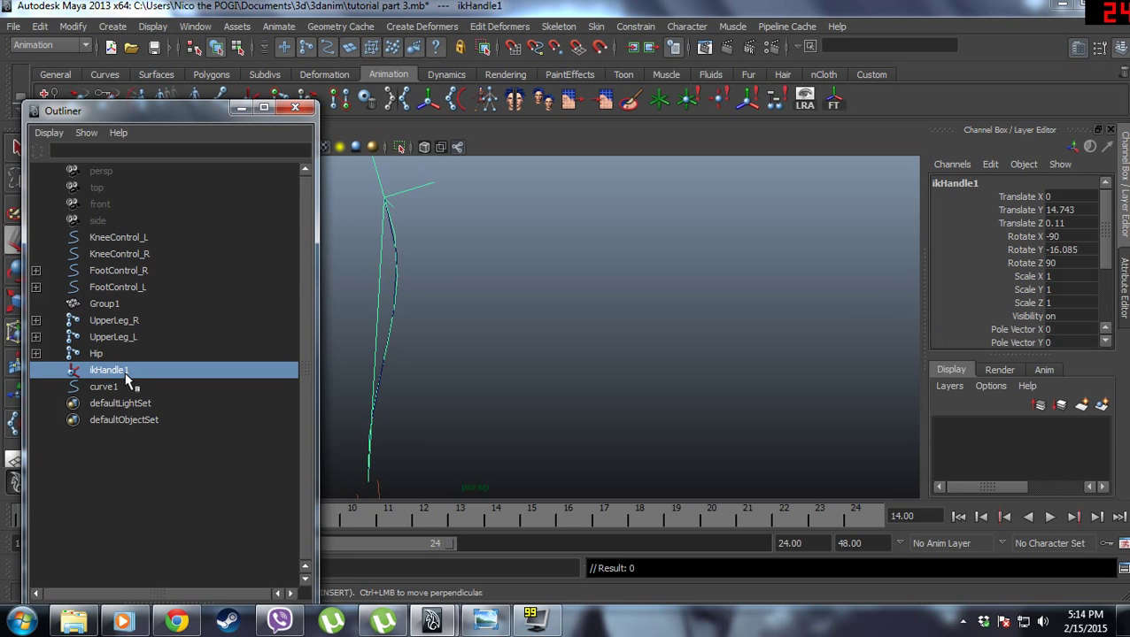
middle_click_drag(504, 394, 552, 324, "alt")
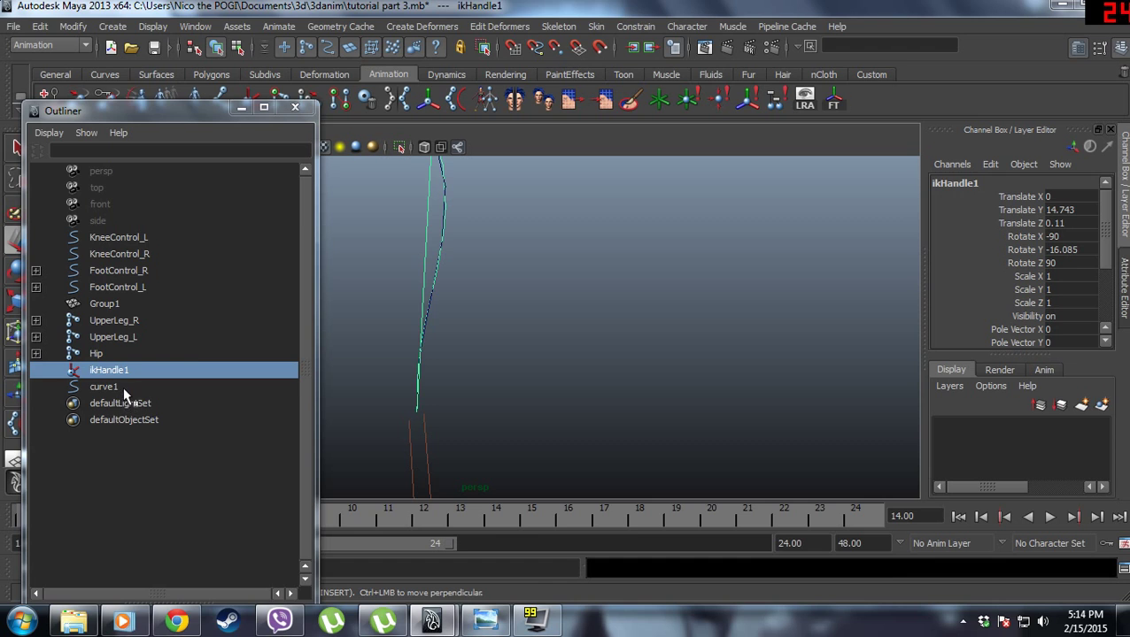
Try to select the top control vertex of curve1 in Control Vertex mode.
left_click(123, 387)
right_click(442, 237)
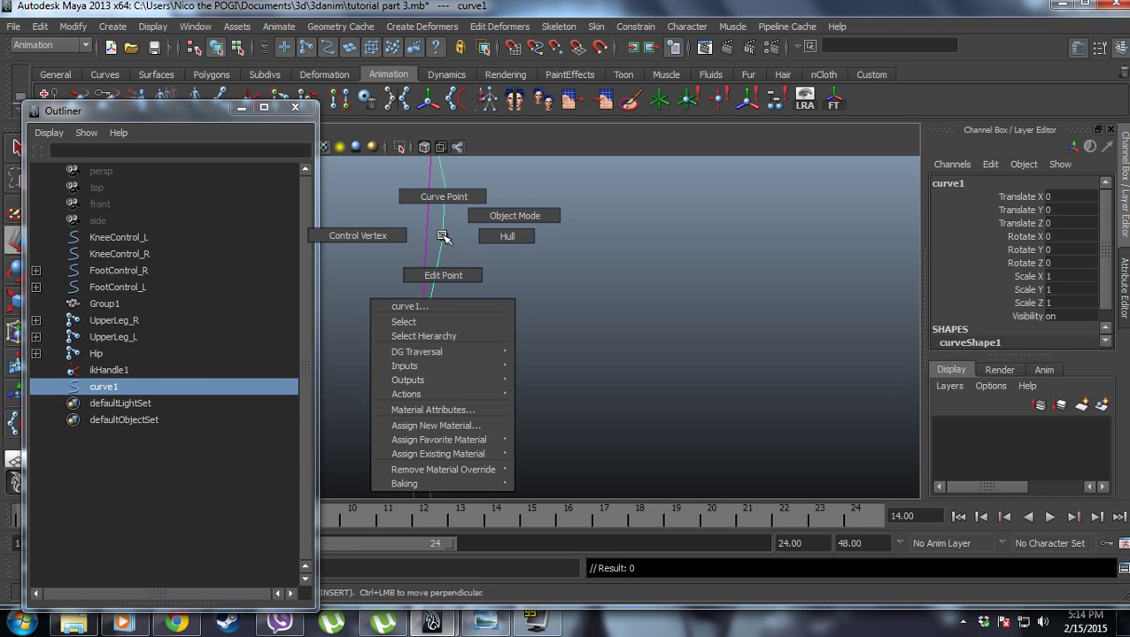
right_click_drag(443, 238, 394, 237)
middle_click_drag(533, 221, 597, 373, "alt")
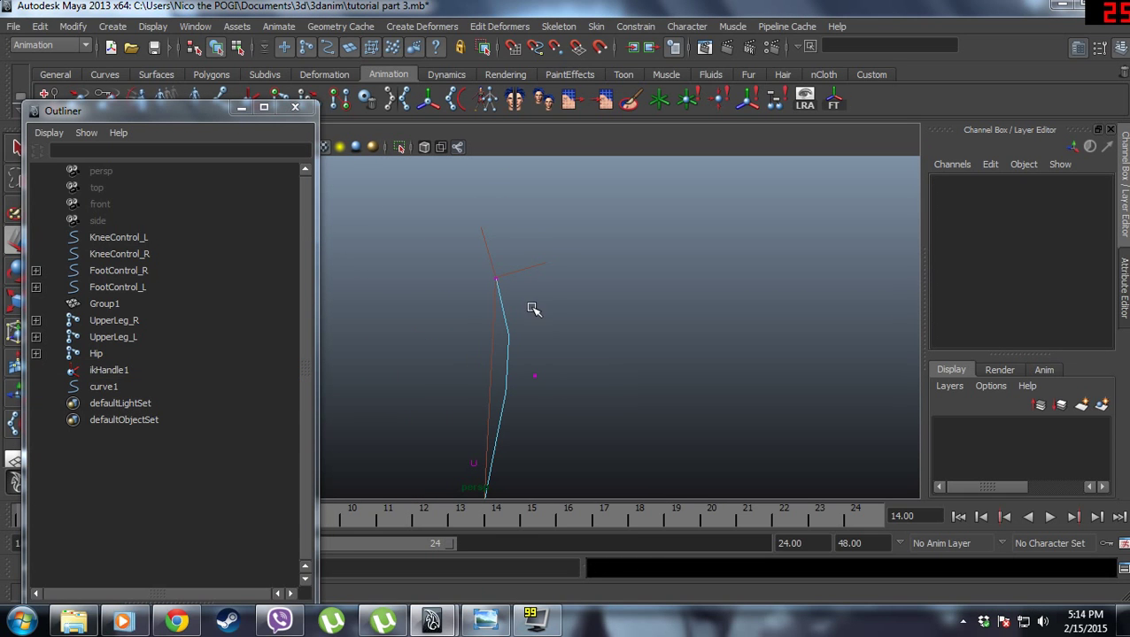
left_click_drag(485, 270, 519, 305)
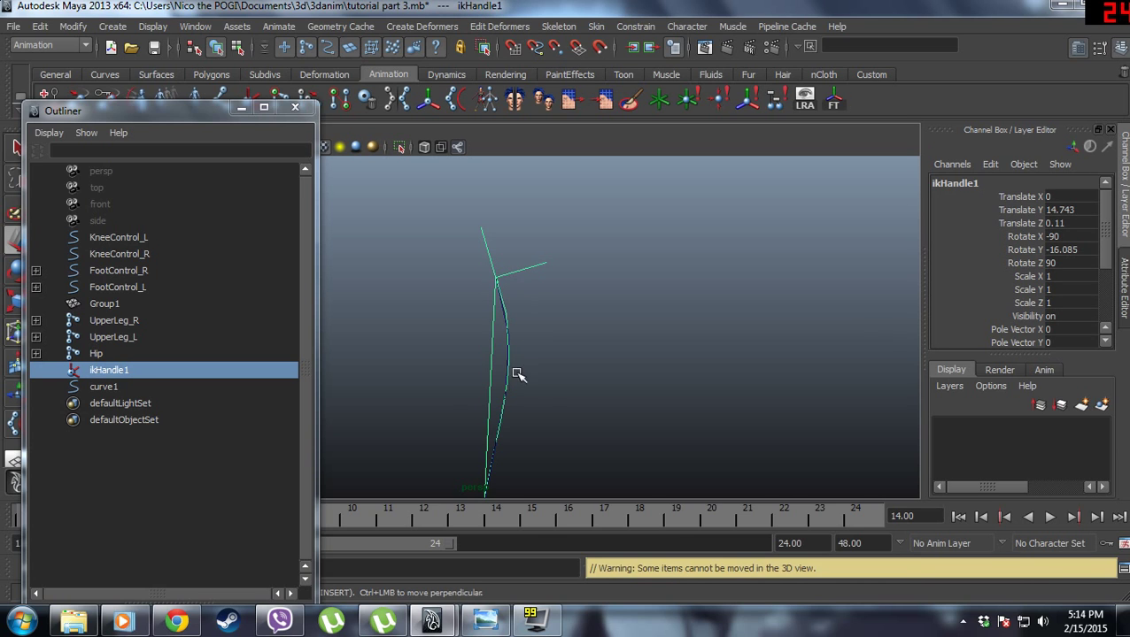
left_click_drag(518, 375, 550, 320, "alt")
left_click(217, 388)
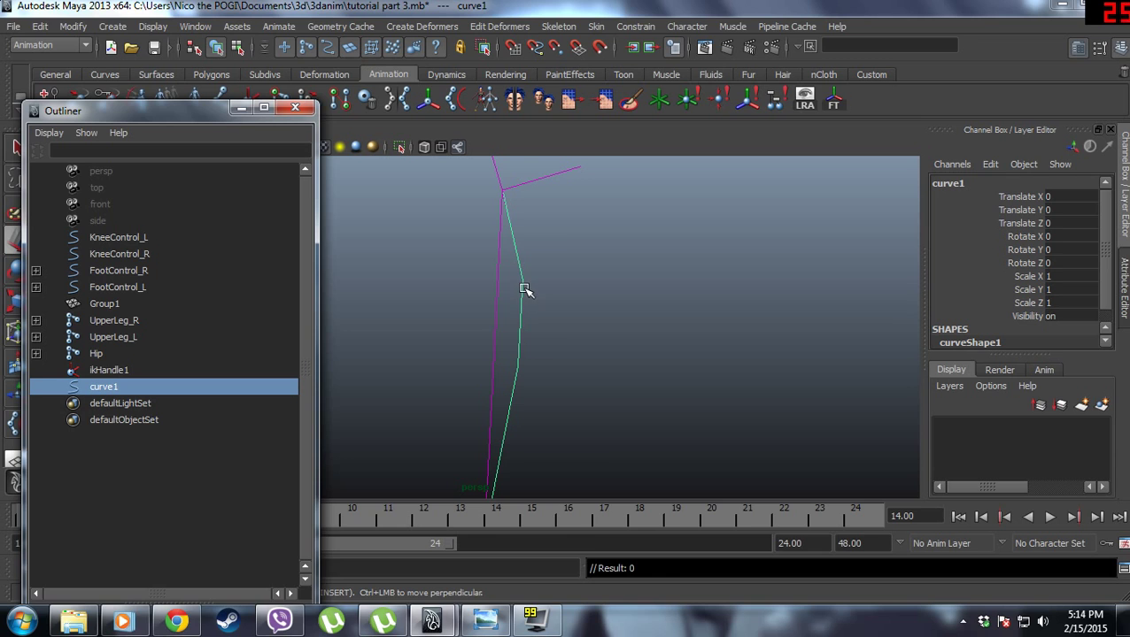
right_click_drag(525, 290, 467, 285)
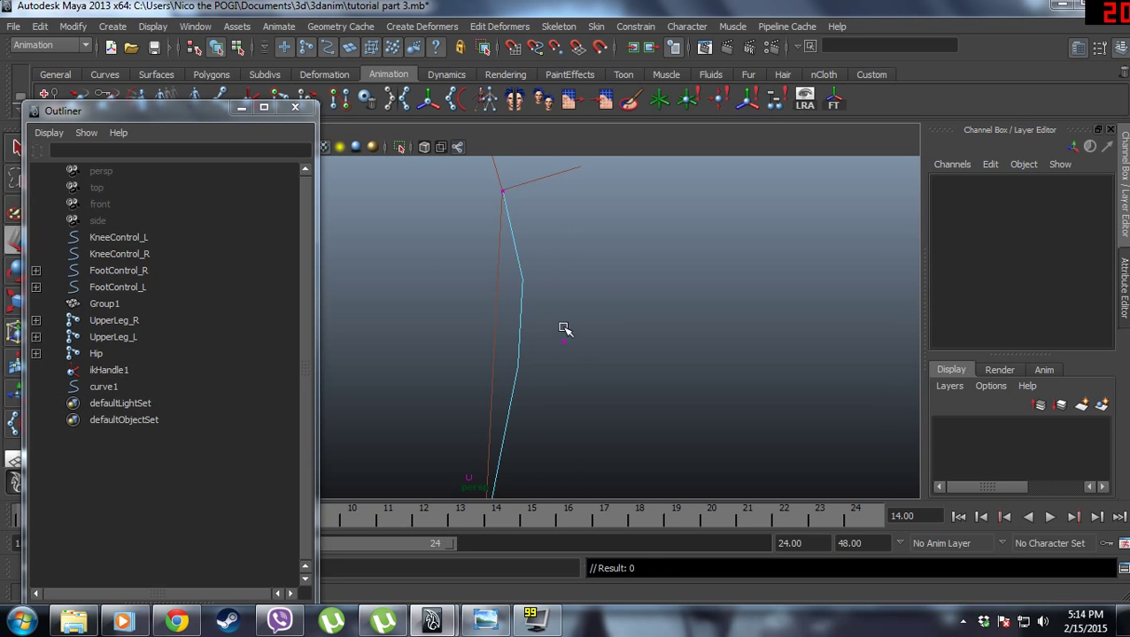
left_click_drag(502, 194, 520, 211, "alt")
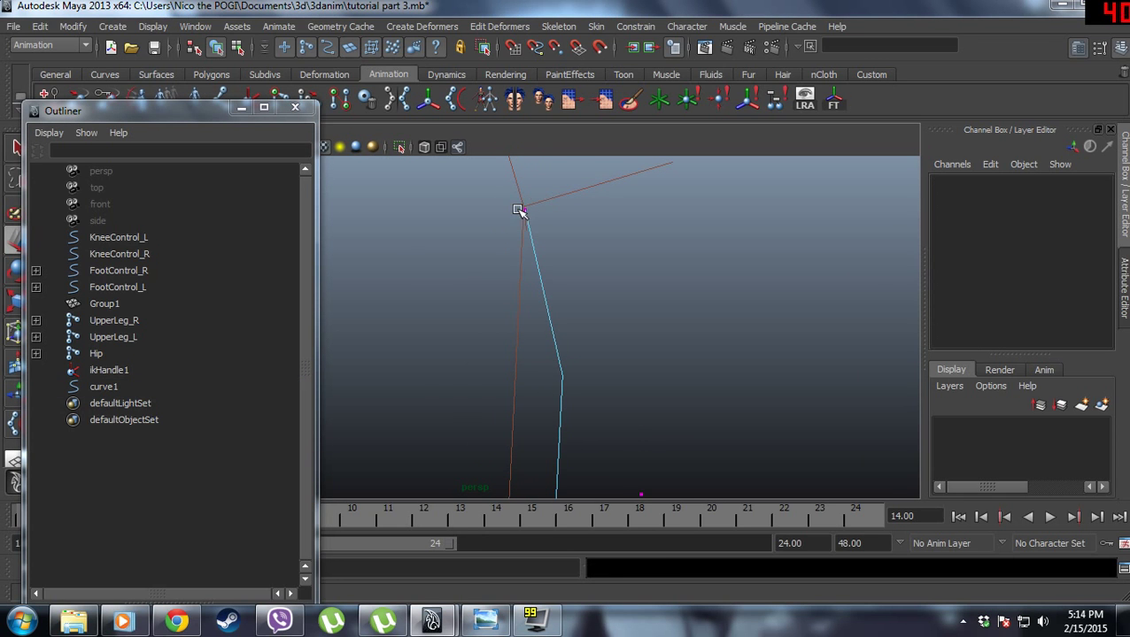
left_click(523, 211)
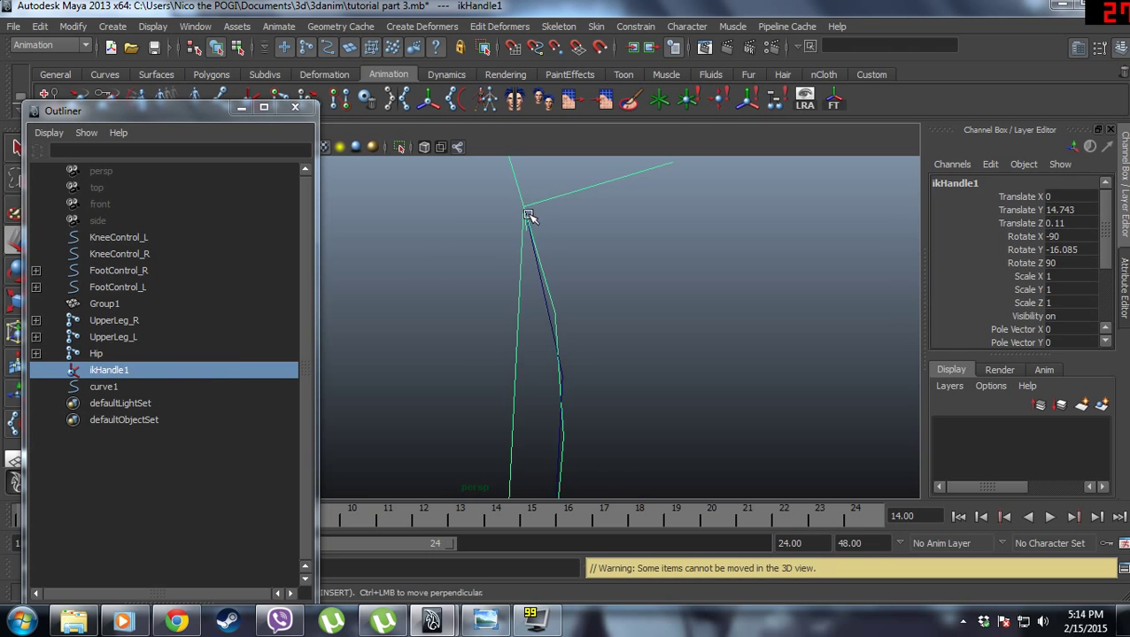
Reselect curve1 and try again to pick its uppermost control vertex in Control Vertex mode.
left_click(151, 387)
left_click_drag(531, 230, 538, 320, "alt")
right_click(558, 299)
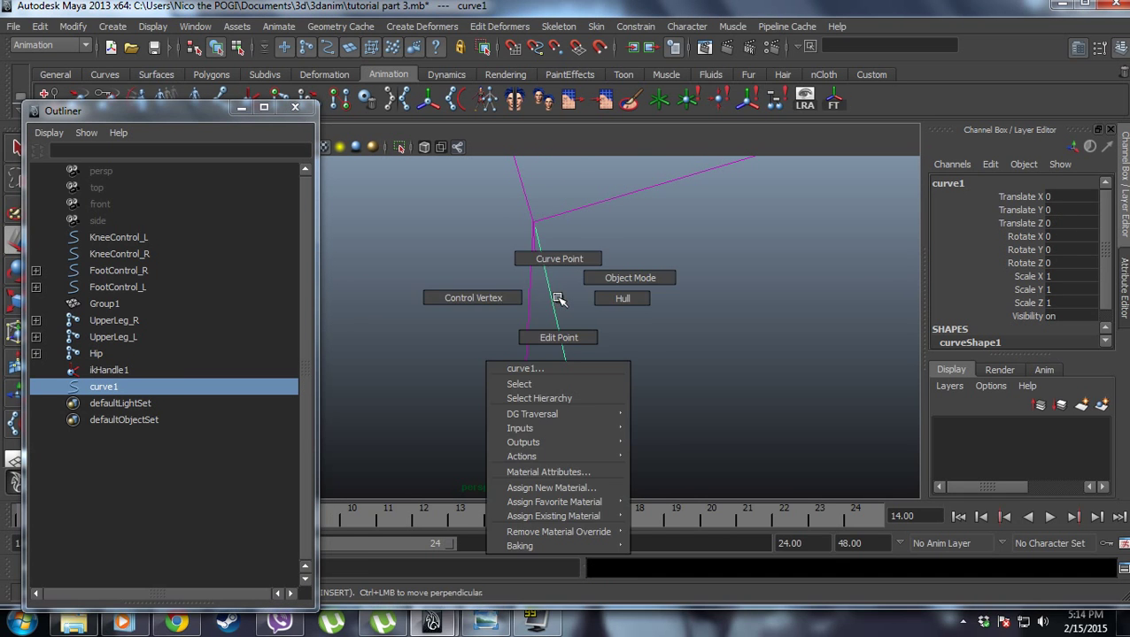
right_click_drag(558, 299, 467, 297)
left_click_drag(547, 262, 481, 410, "alt")
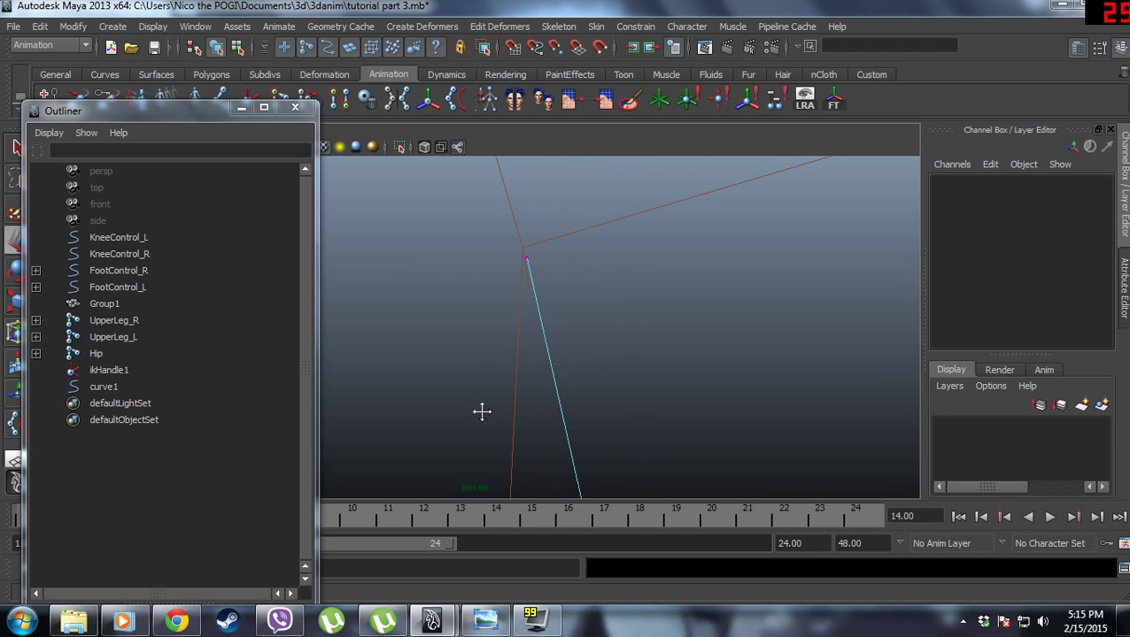
left_click(525, 260)
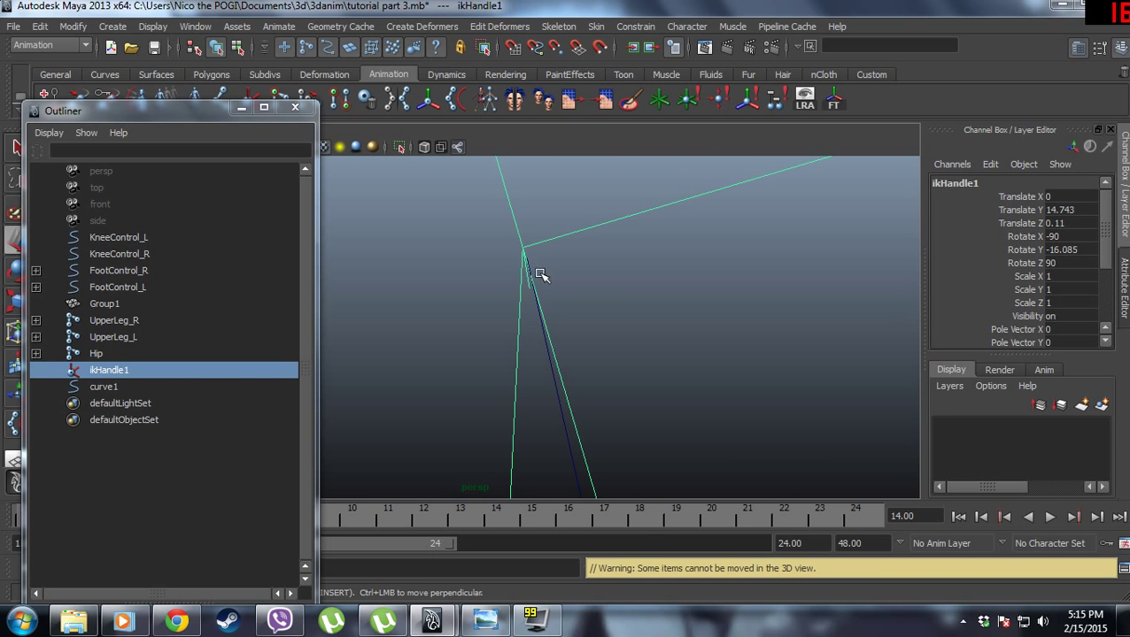
Select curve1's top control vertex in Control Vertex mode and move it horizontally along the Z axis to test the bend.
left_click(266, 385)
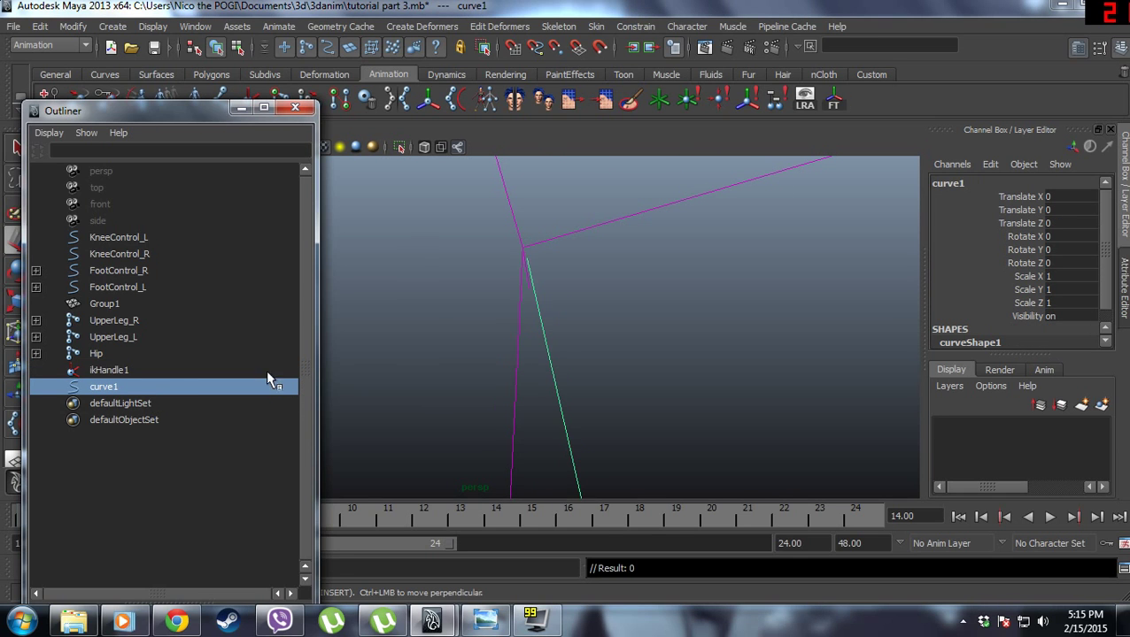
right_click(543, 305)
left_click(491, 303)
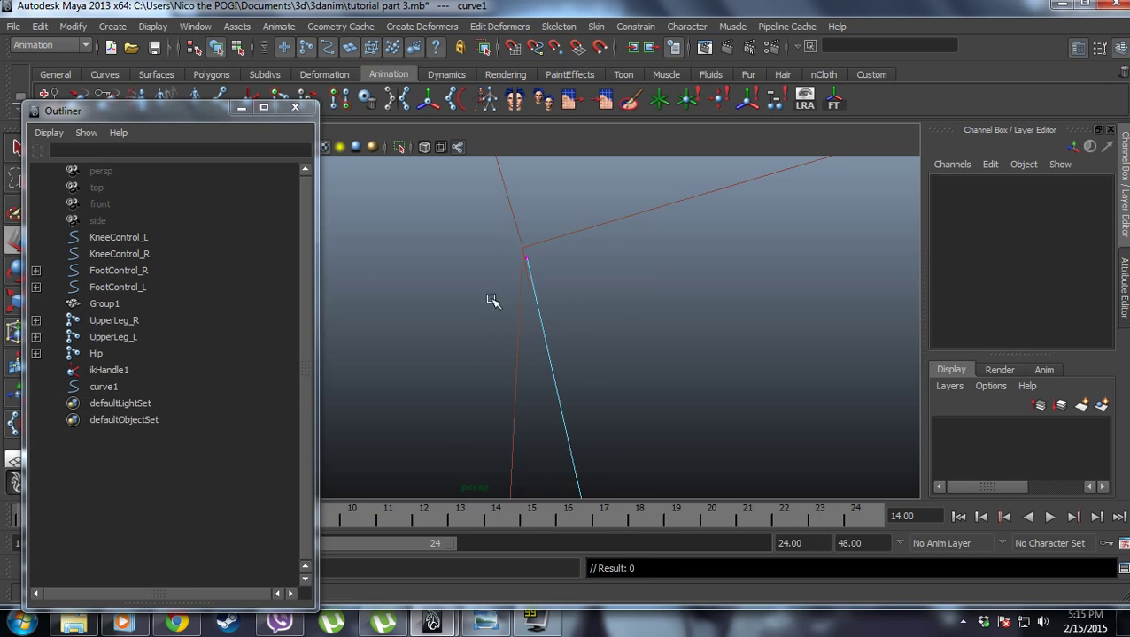
left_click(529, 260)
left_click_drag(527, 257, 556, 231)
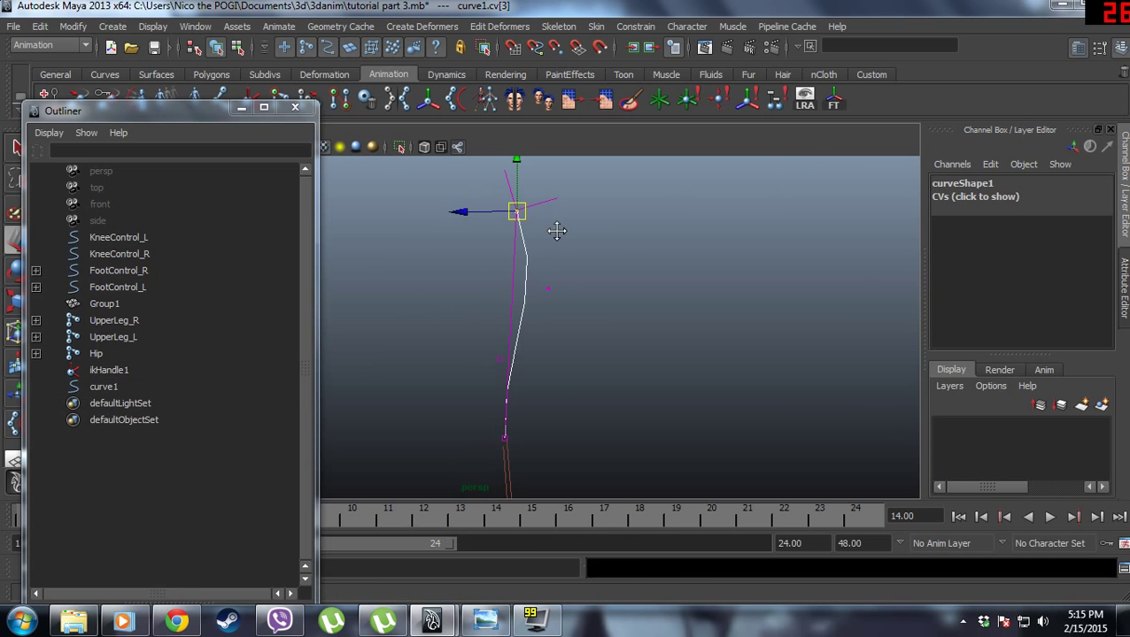
left_click_drag(457, 211, 354, 212)
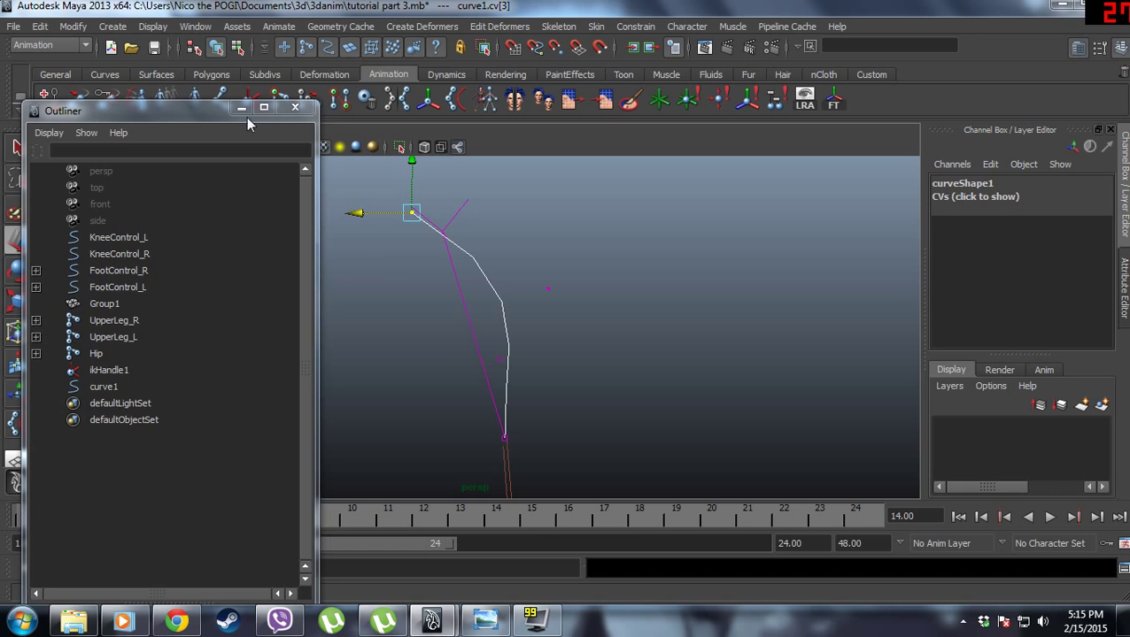
Show joints in the perspective view to check the bent spine, and undo the control vertex move.
left_click(240, 108)
left_click(173, 131)
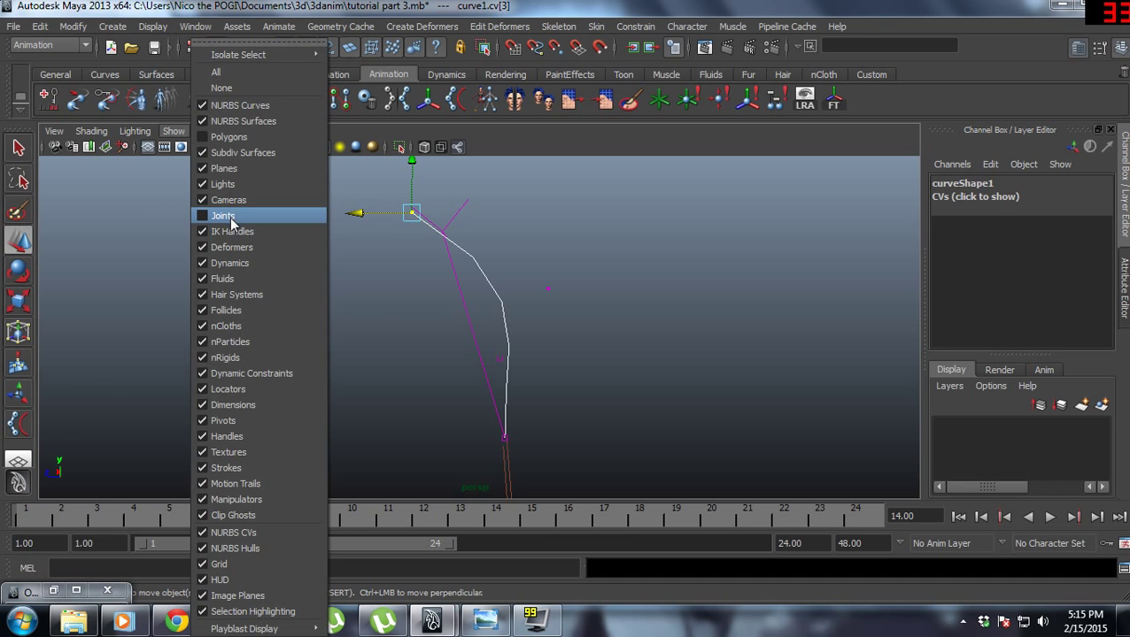
left_click(228, 217)
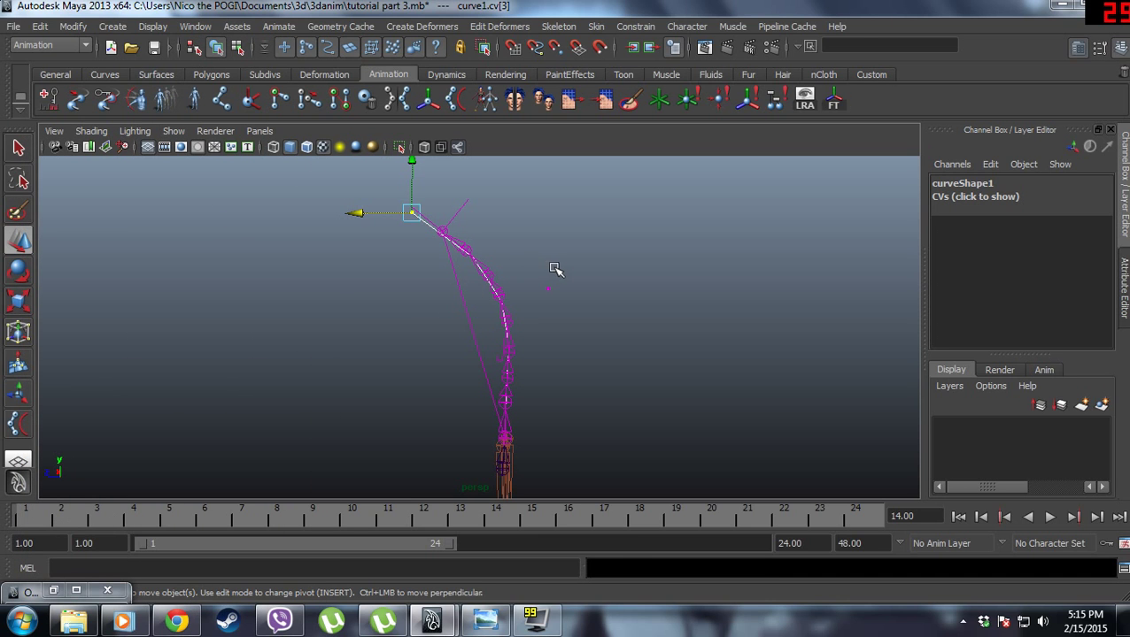
key("ctrl+z")
scroll(499, 232, "up", 5)
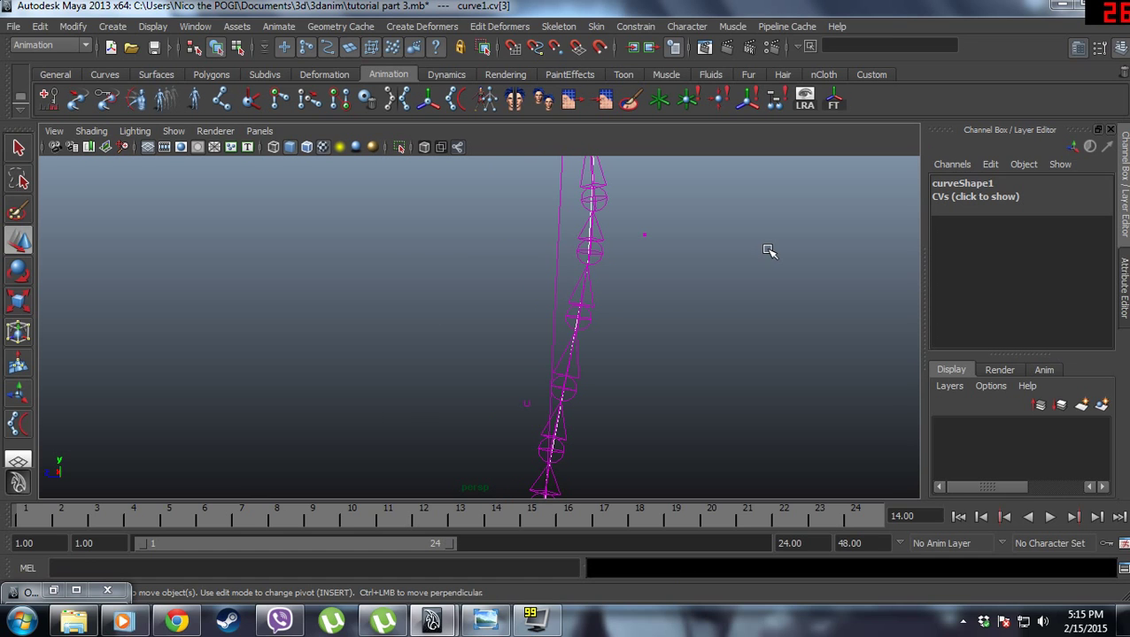
left_click_drag(625, 298, 528, 329, "alt")
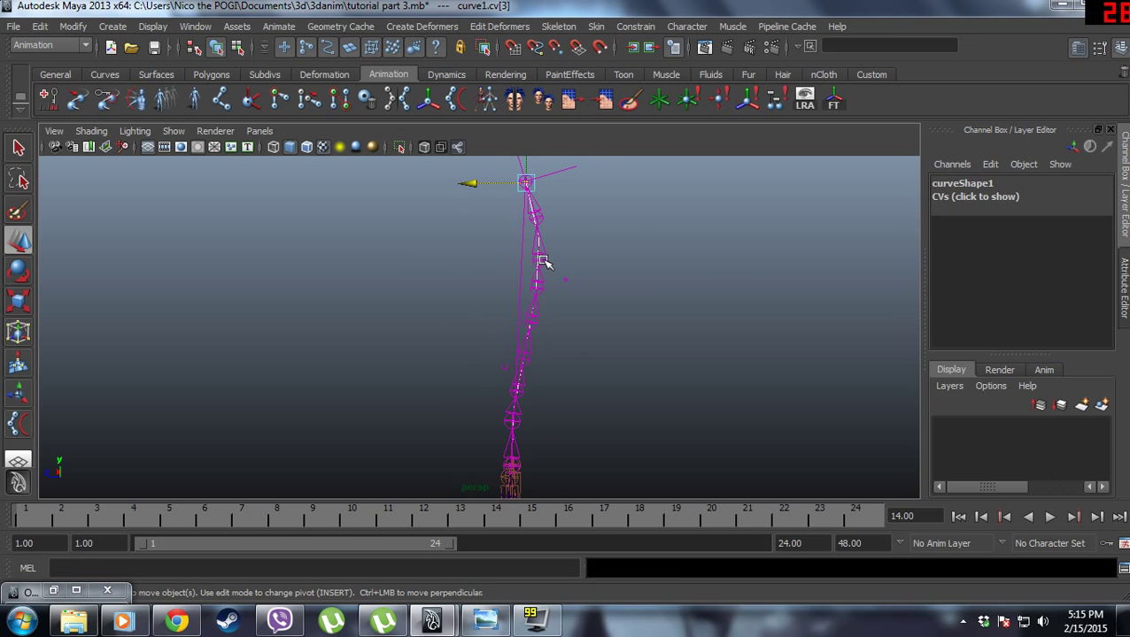
Select curve1 in the Outliner and hide joints in the perspective view.
left_click(53, 593)
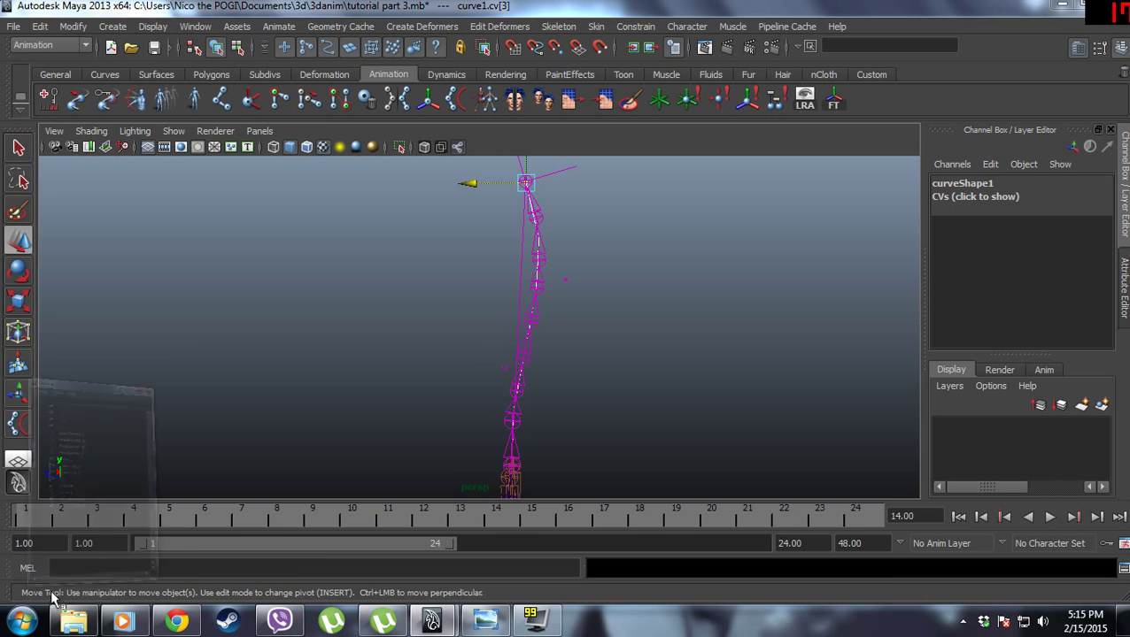
left_click(121, 389)
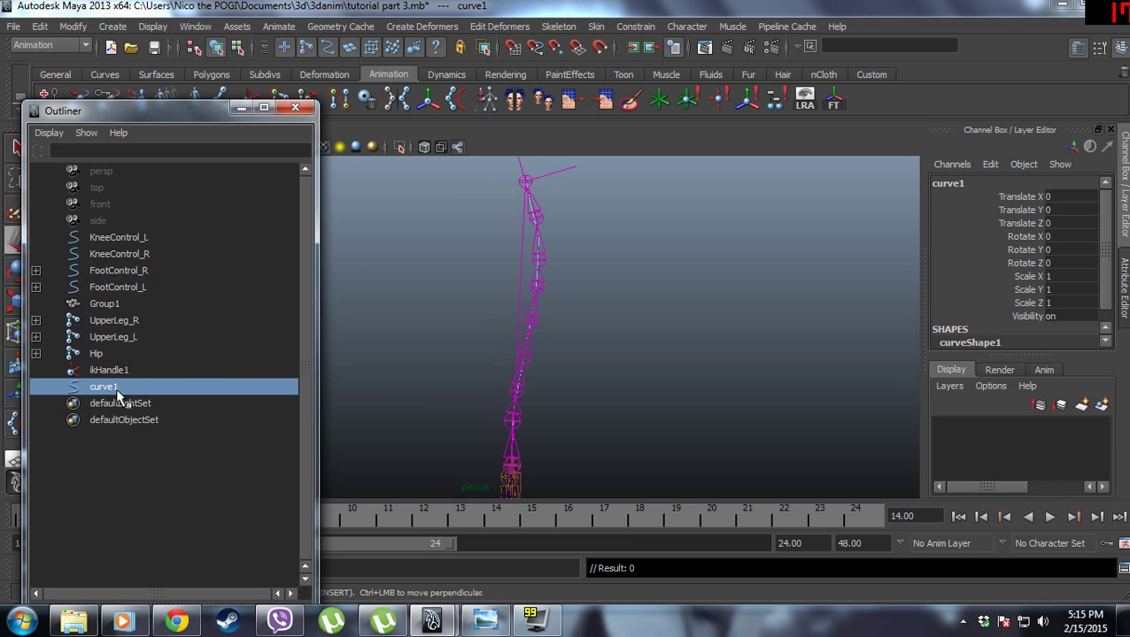
left_click(240, 107)
left_click(175, 131)
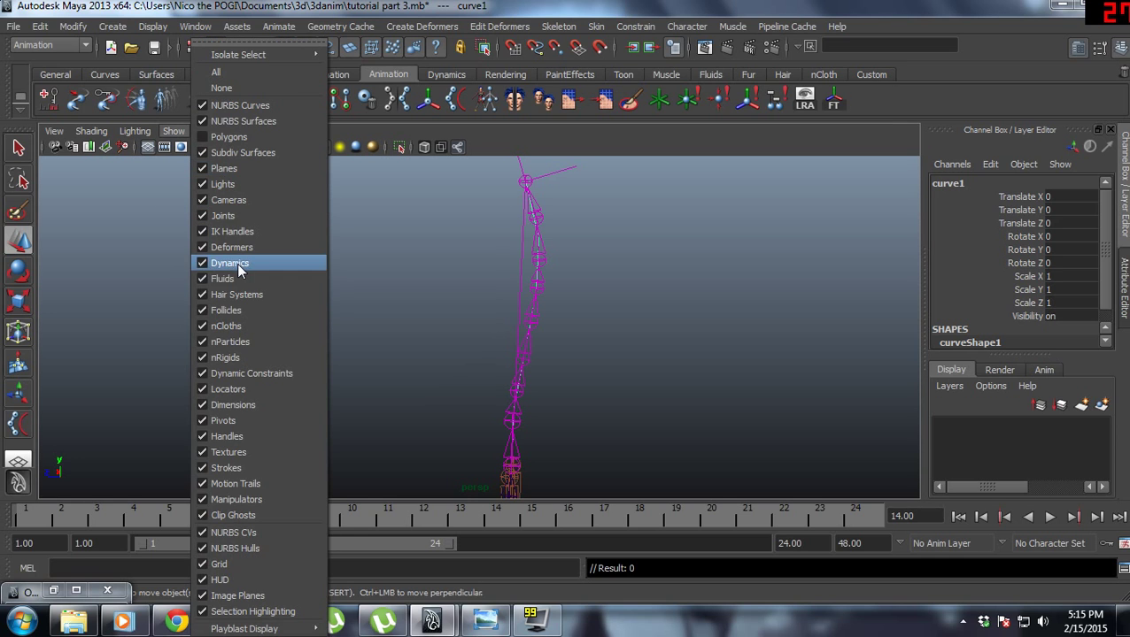
left_click(238, 220)
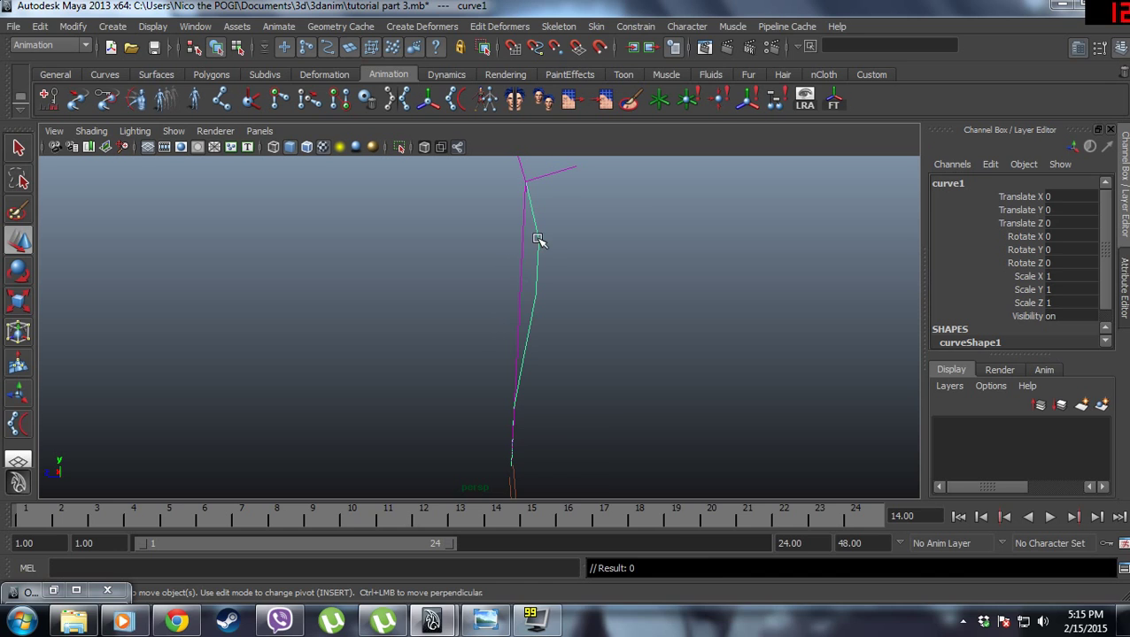
Try to pick only the end control vertex at the upper tip of curve1, re-entering Control Vertex mode.
right_click_drag(538, 239, 496, 242)
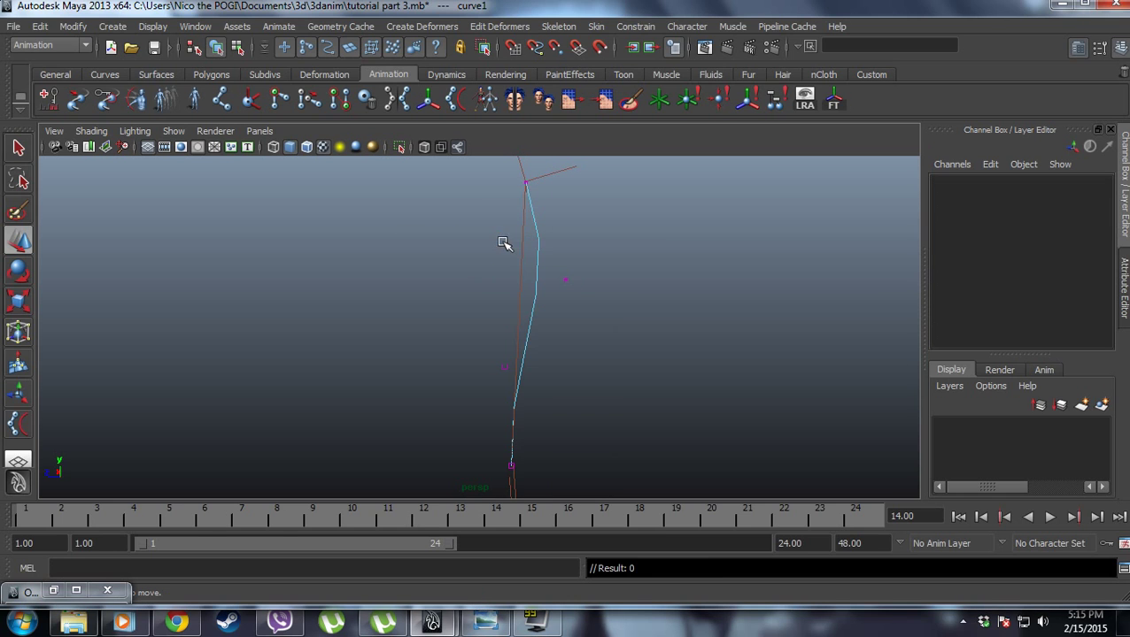
middle_click_drag(611, 241, 559, 282, "alt")
left_click_drag(531, 292, 479, 247, "alt")
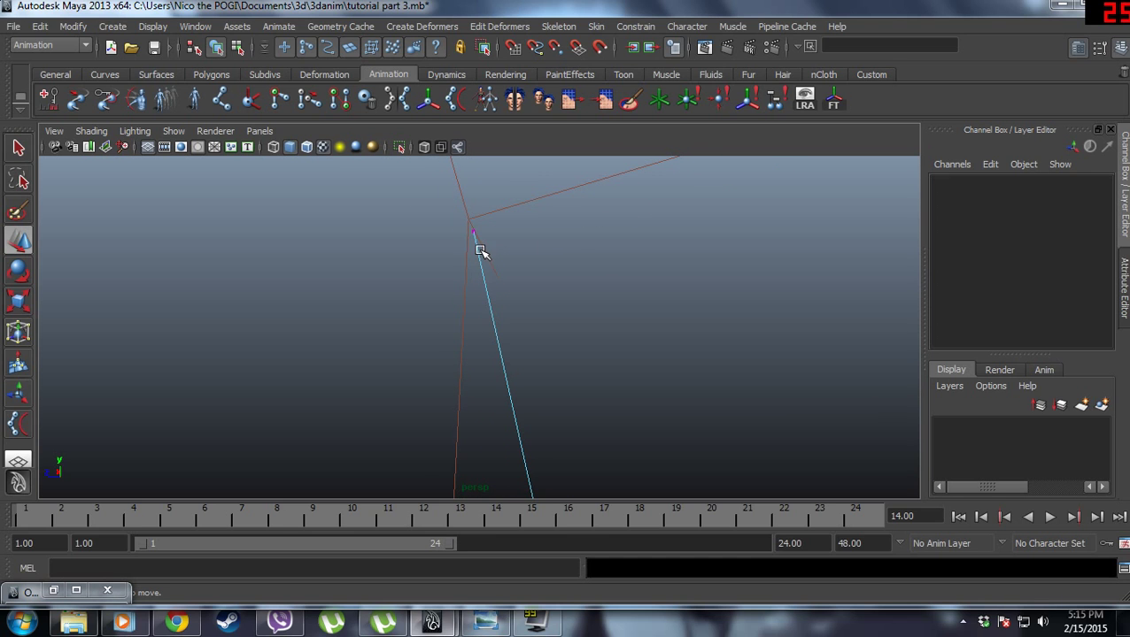
left_click(473, 232)
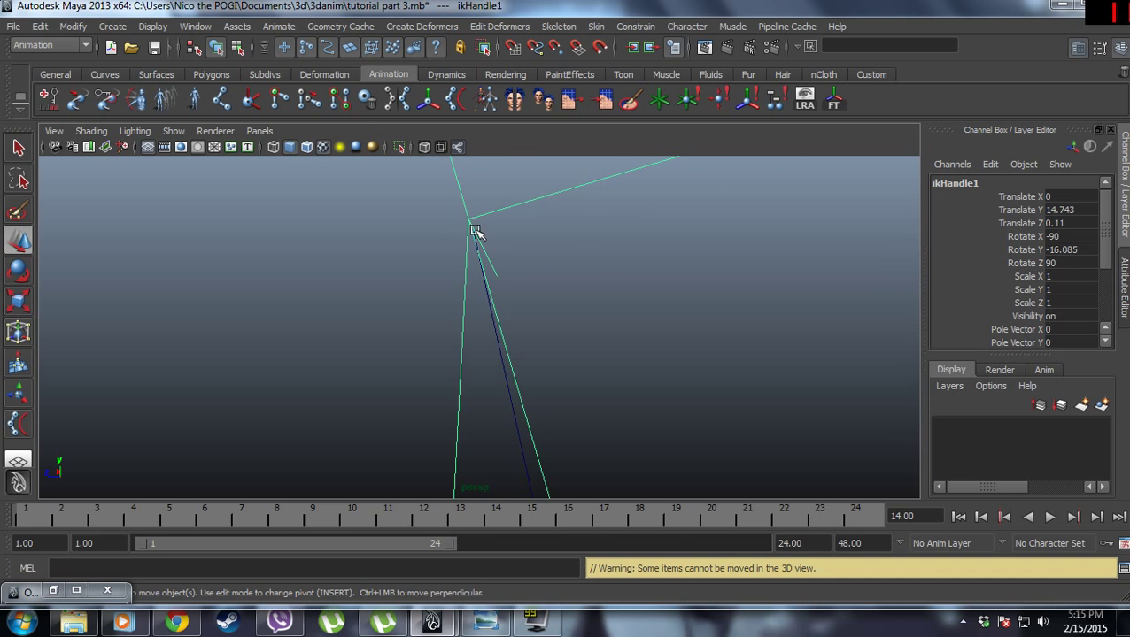
left_click(494, 331)
right_click_drag(494, 334, 470, 234)
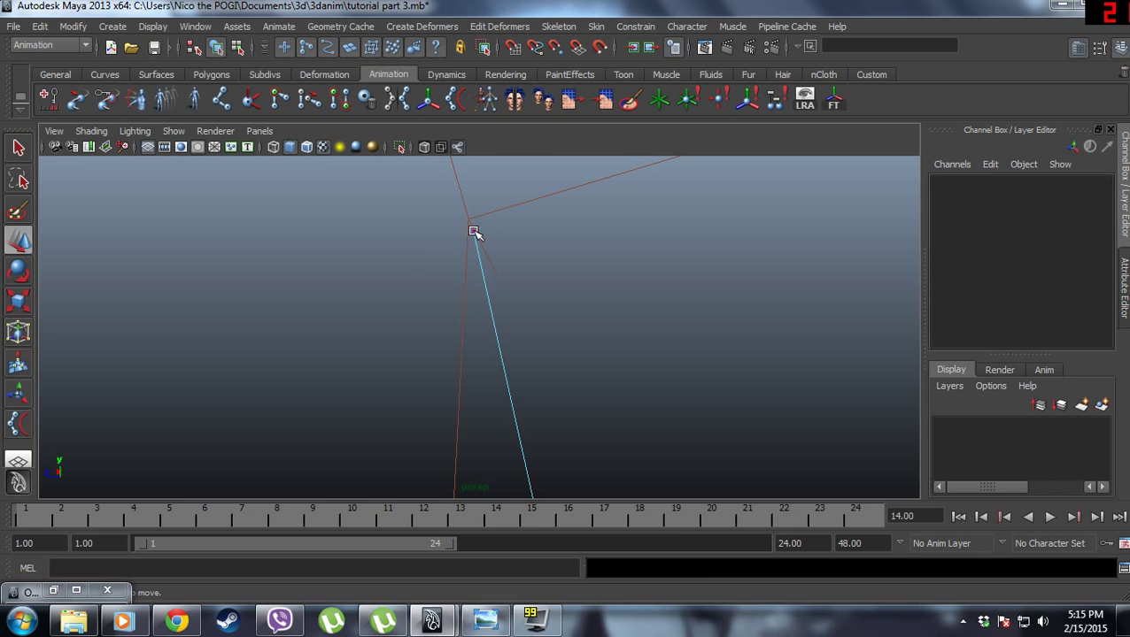
left_click(470, 232)
Select the top two control vertices of curve1 and create a cluster deformer from them.
left_click(497, 331)
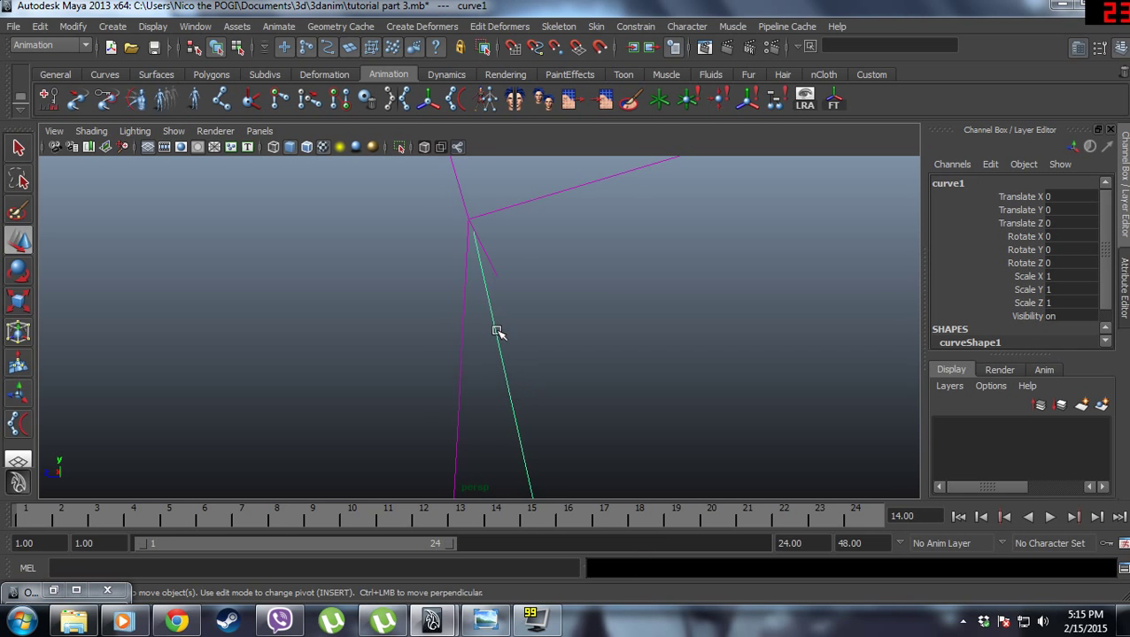
left_click_drag(497, 331, 577, 456, "alt")
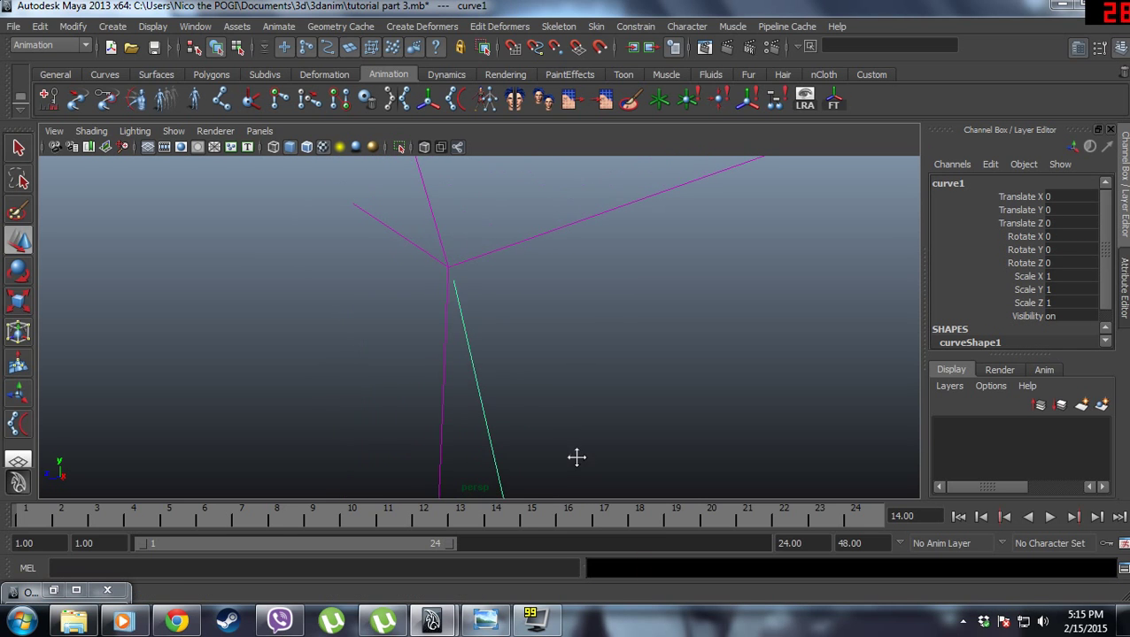
right_click_drag(456, 283, 454, 291)
left_click(455, 282)
left_click_drag(455, 281, 483, 362, "alt")
scroll(541, 276, "down", 5)
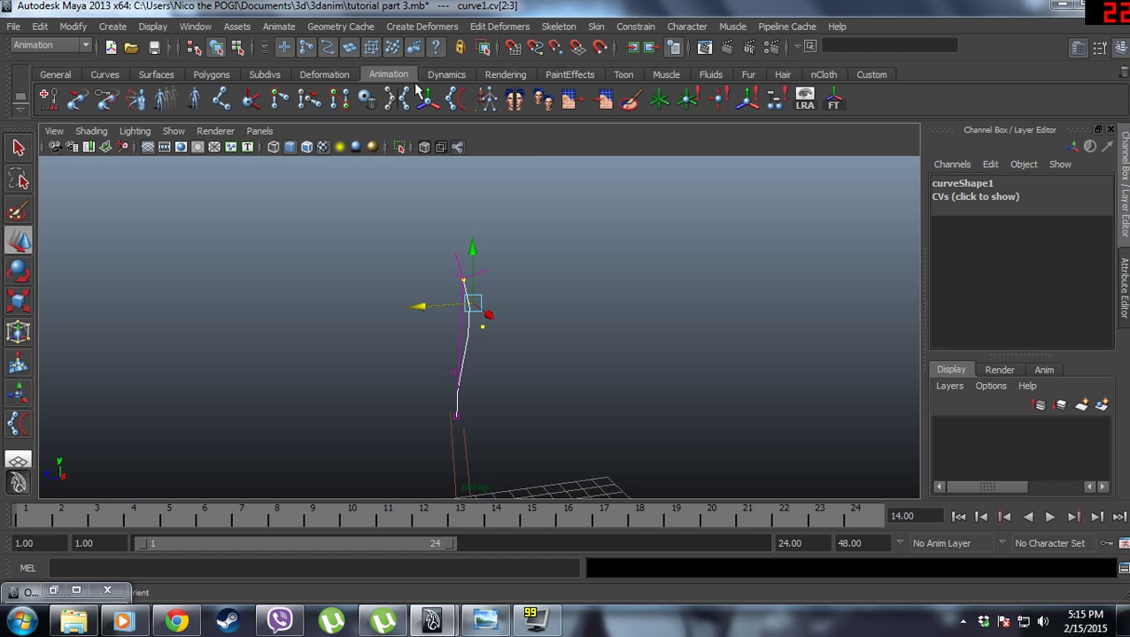
left_click(430, 25)
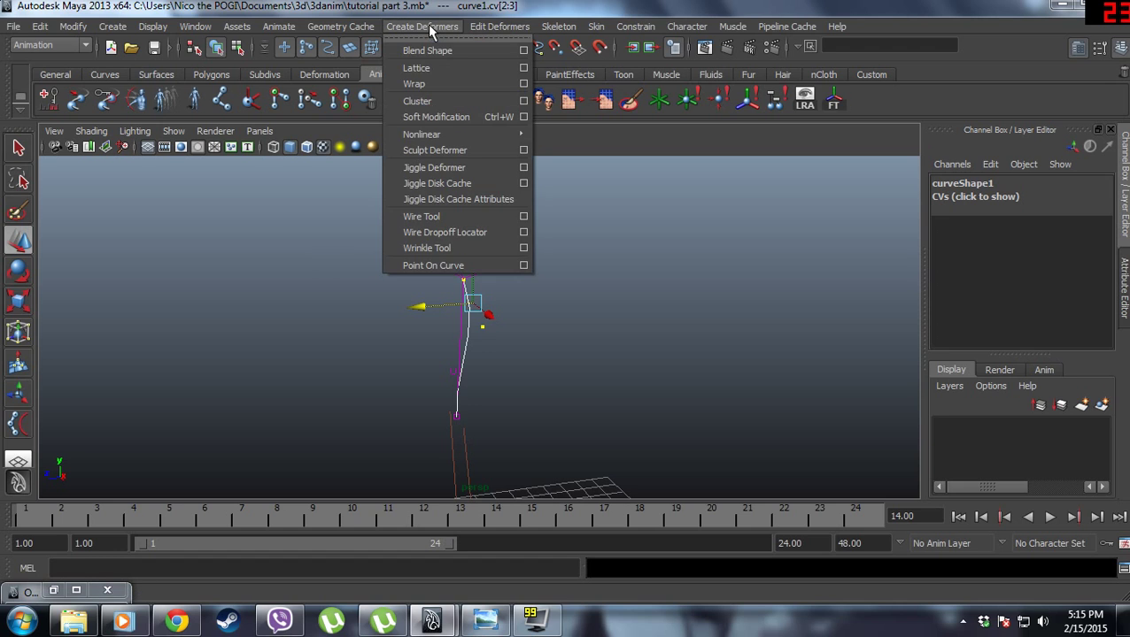
left_click(439, 103)
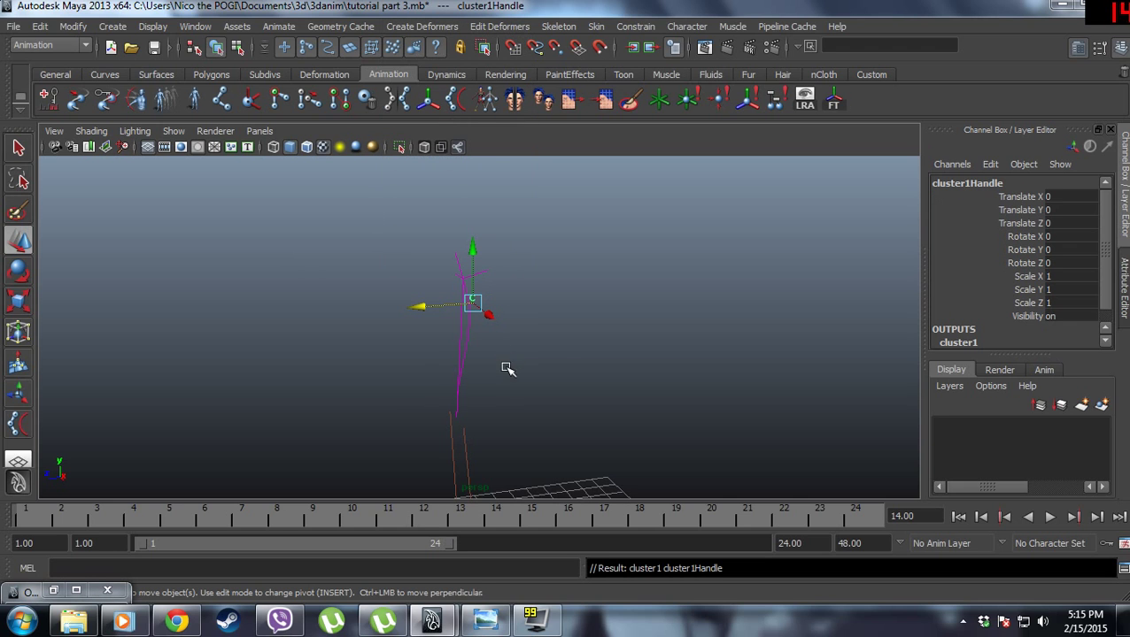
Rename the new cluster handle as UpperbodyCluster.
left_click(982, 186)
left_click(981, 184)
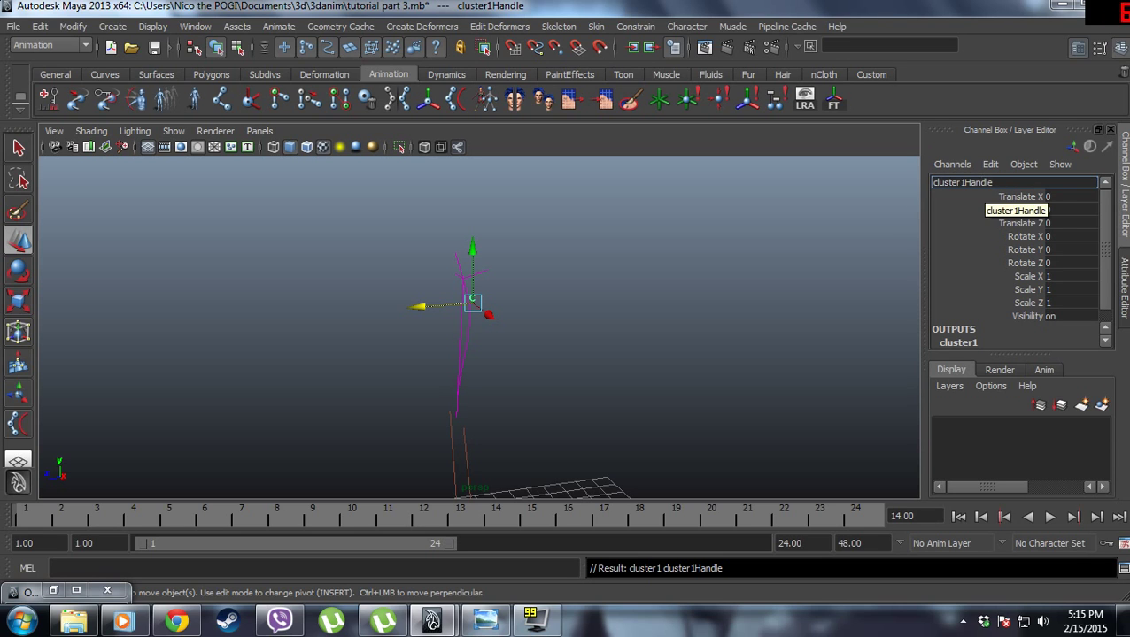
left_click_drag(995, 184, 645, 123)
type("S")
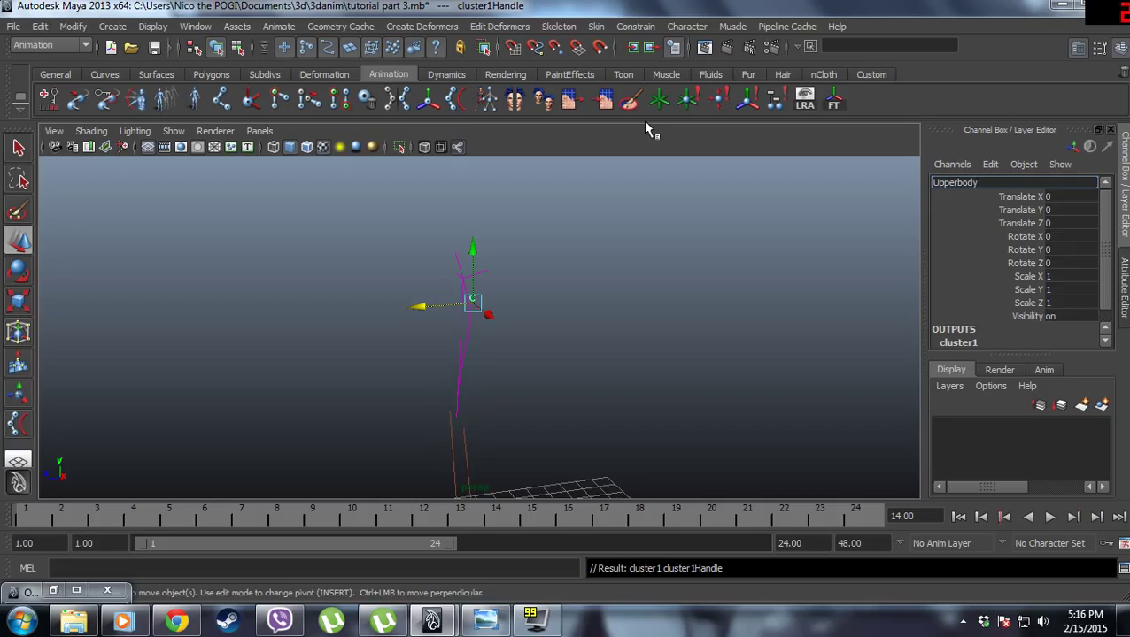
type("ter")
key("Return")
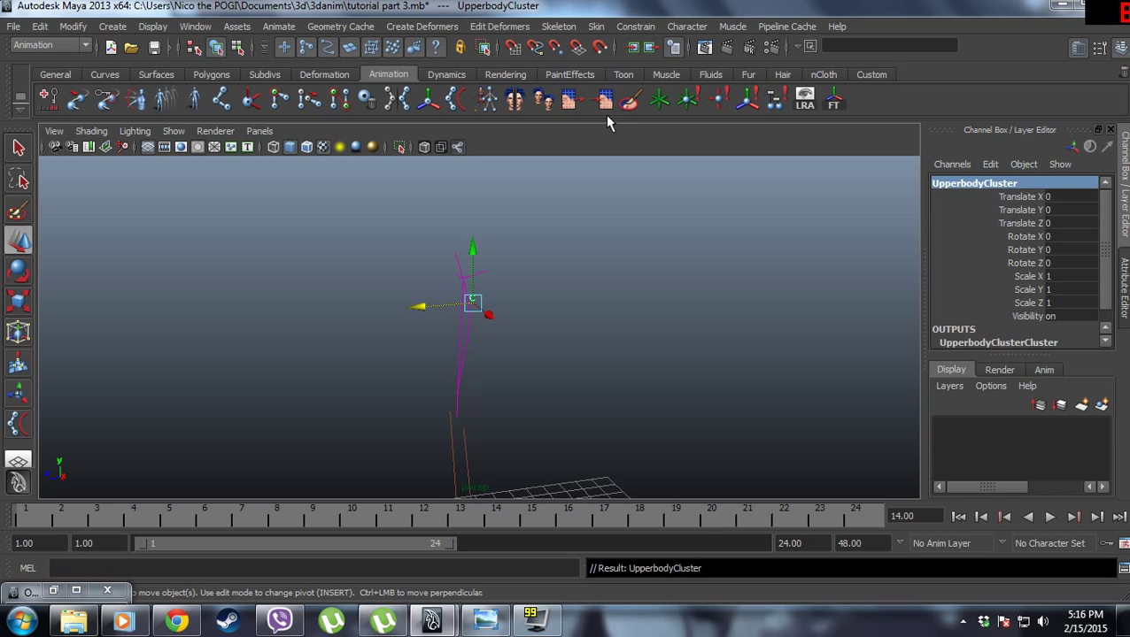
Select the two lowest control vertices of curve1 and create a cluster deformer from them.
scroll(409, 365, "up", 5)
left_click(430, 308)
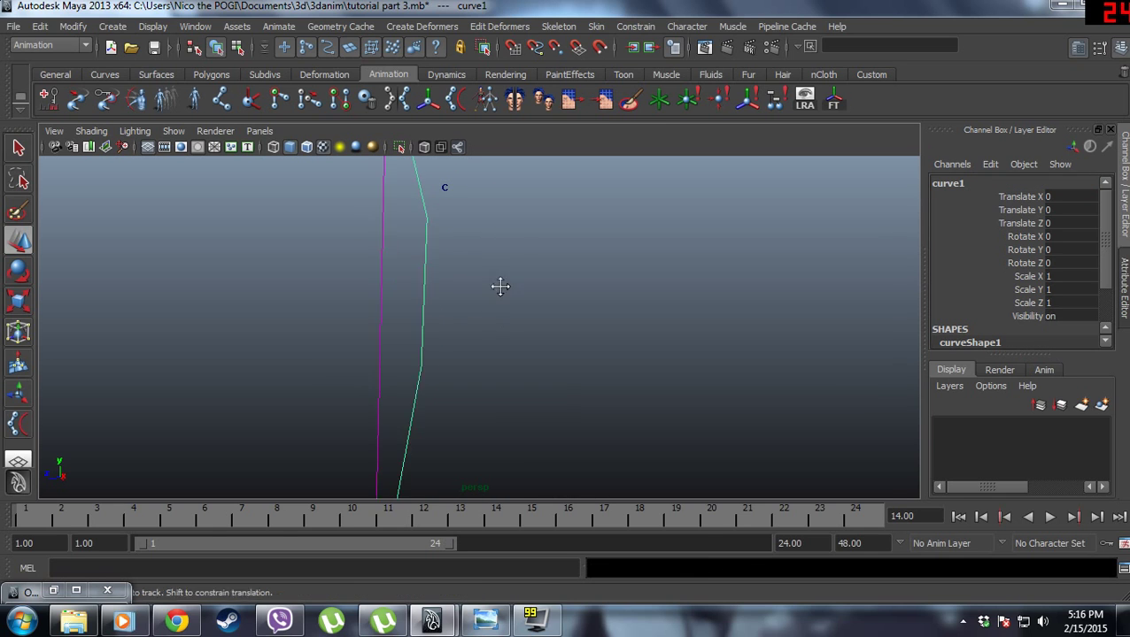
right_click_drag(440, 242, 352, 240)
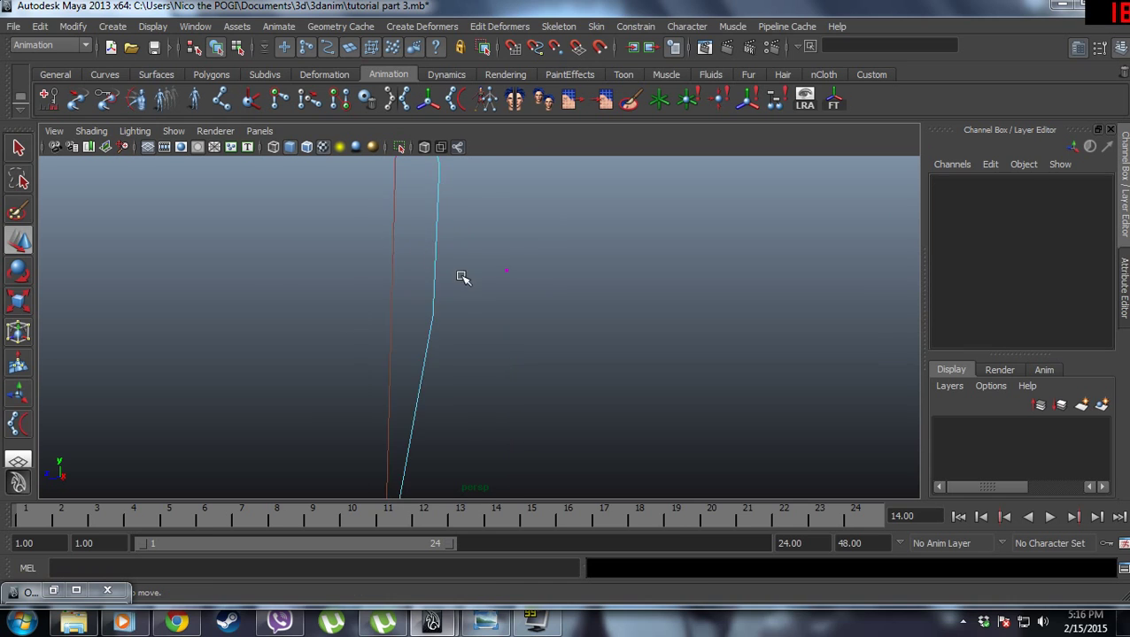
middle_click_drag(462, 277, 483, 195, "alt")
left_click(404, 336)
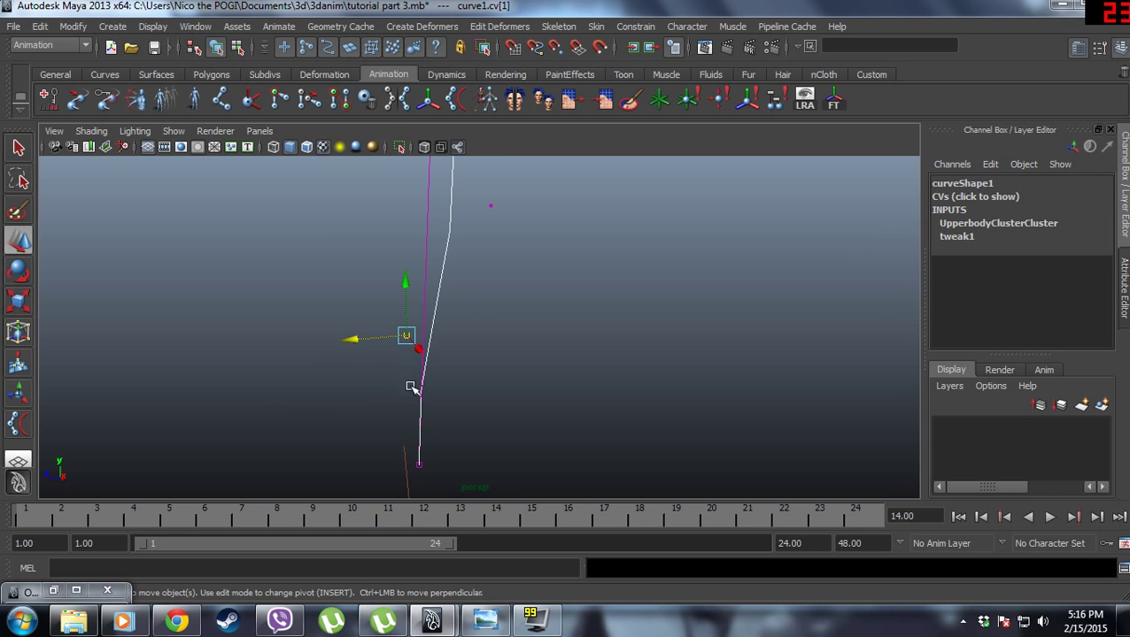
left_click(423, 469, "shift")
left_click_drag(520, 319, 602, 283, "alt")
left_click(421, 25)
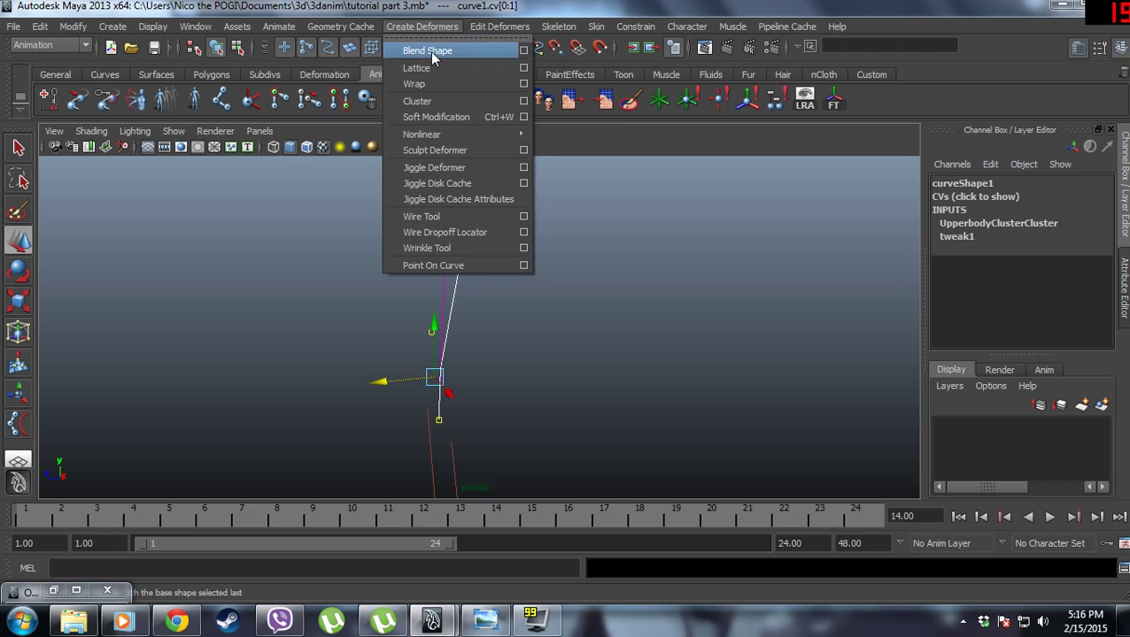
left_click(449, 104)
Rename the lower cluster handle as LowerbodyCluster and deselect it.
double_click(962, 182)
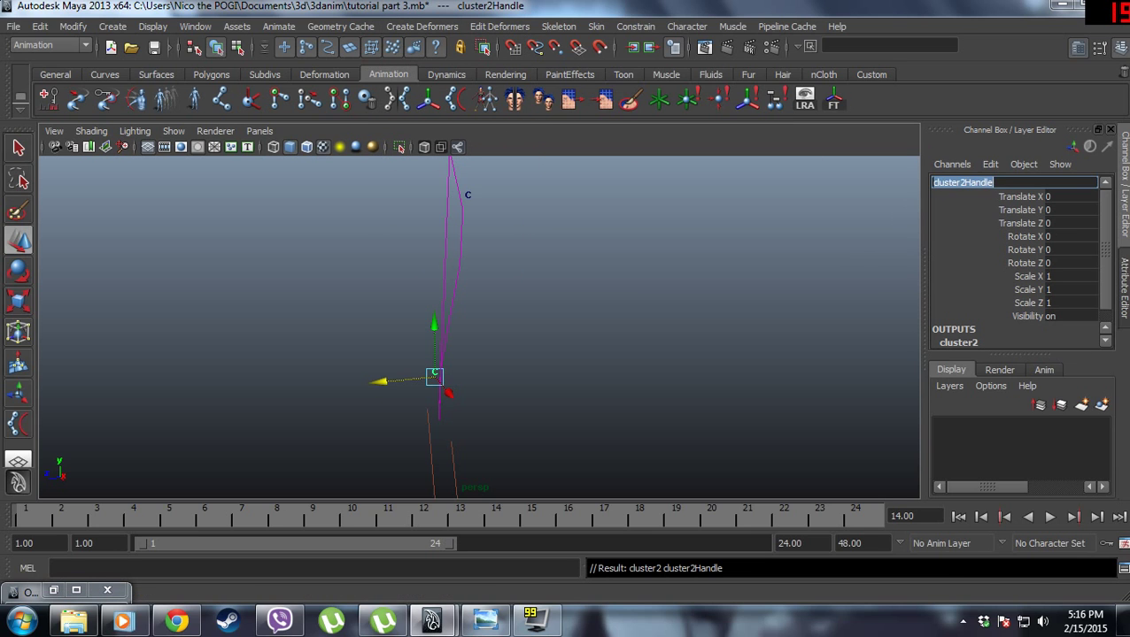
type("LowerbodyCluster")
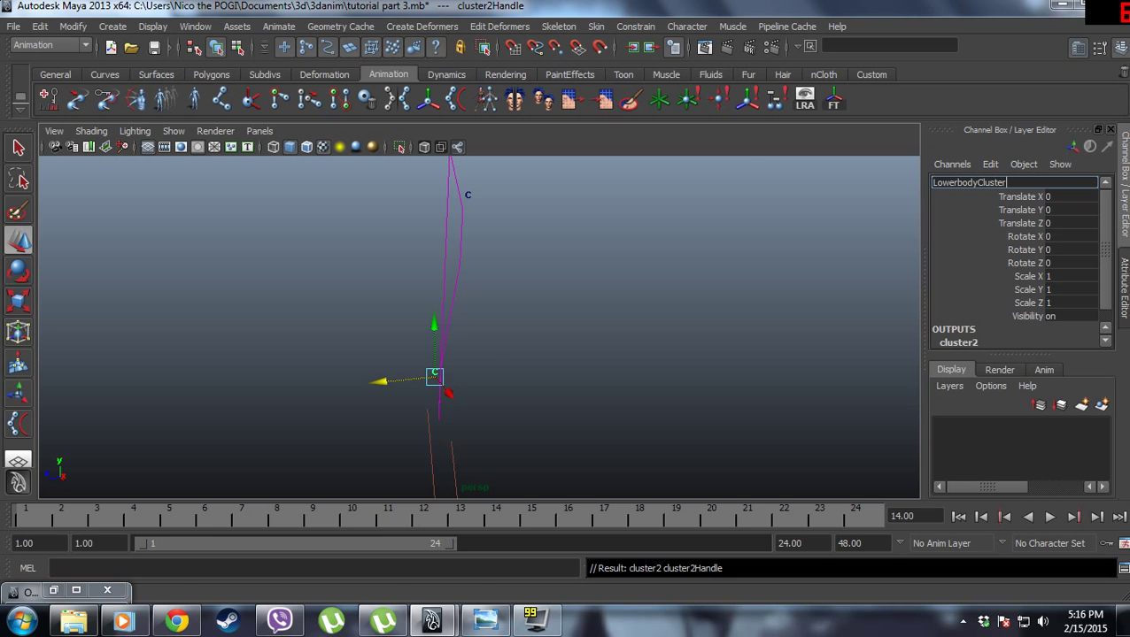
key("Return")
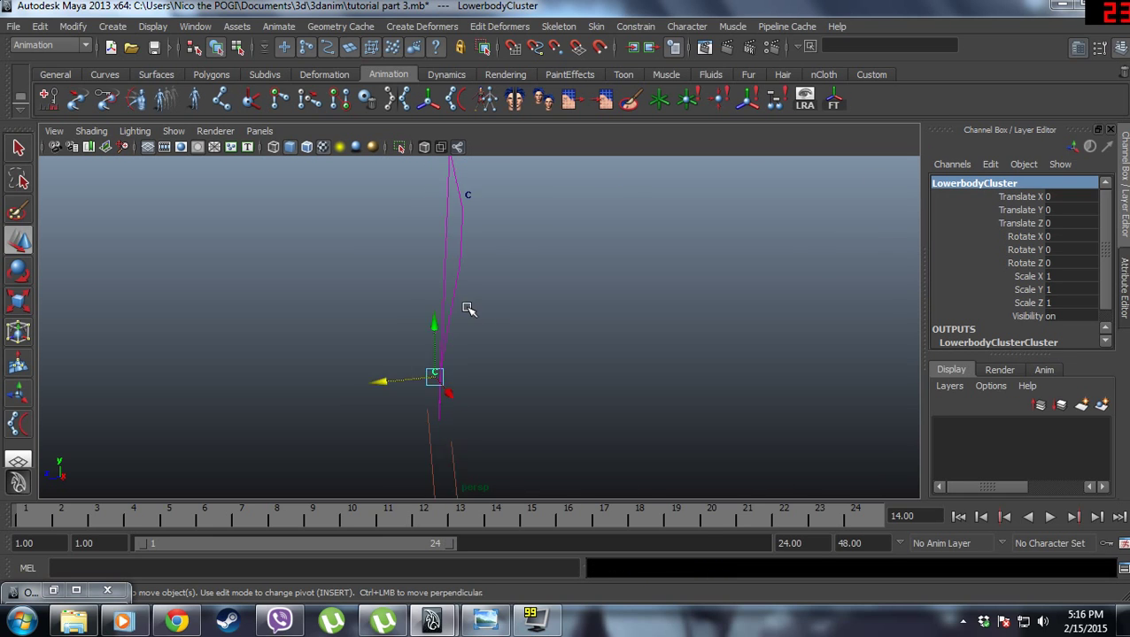
left_click(520, 295)
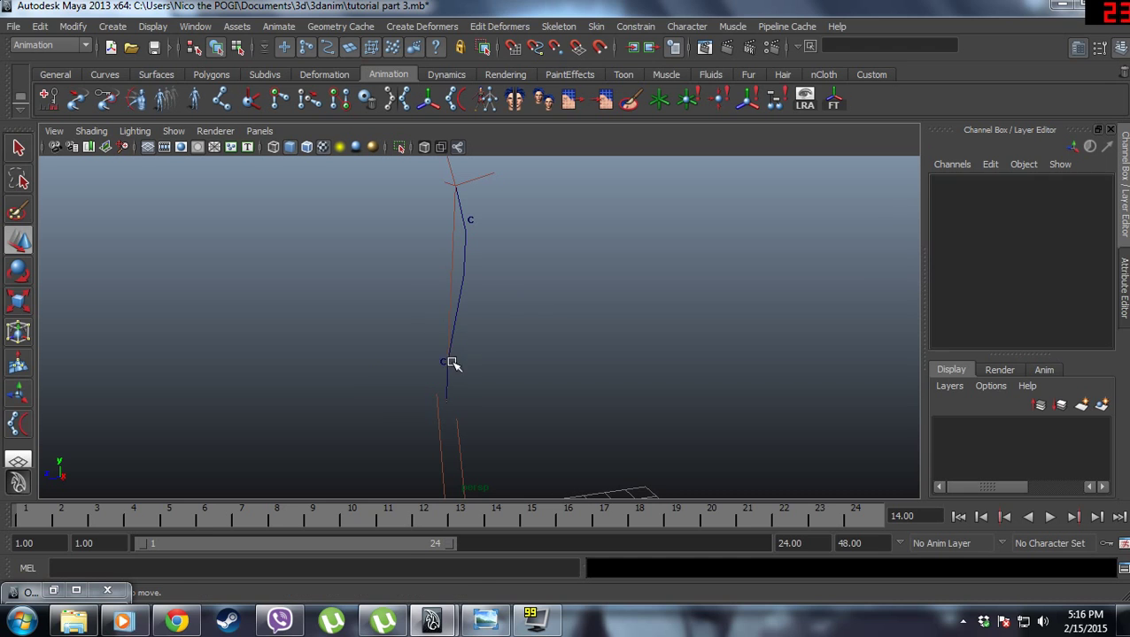
Test the spine deformation by rotating UpperbodyCluster about its Z axis, and undo each rotation.
left_click(469, 222)
key("f")
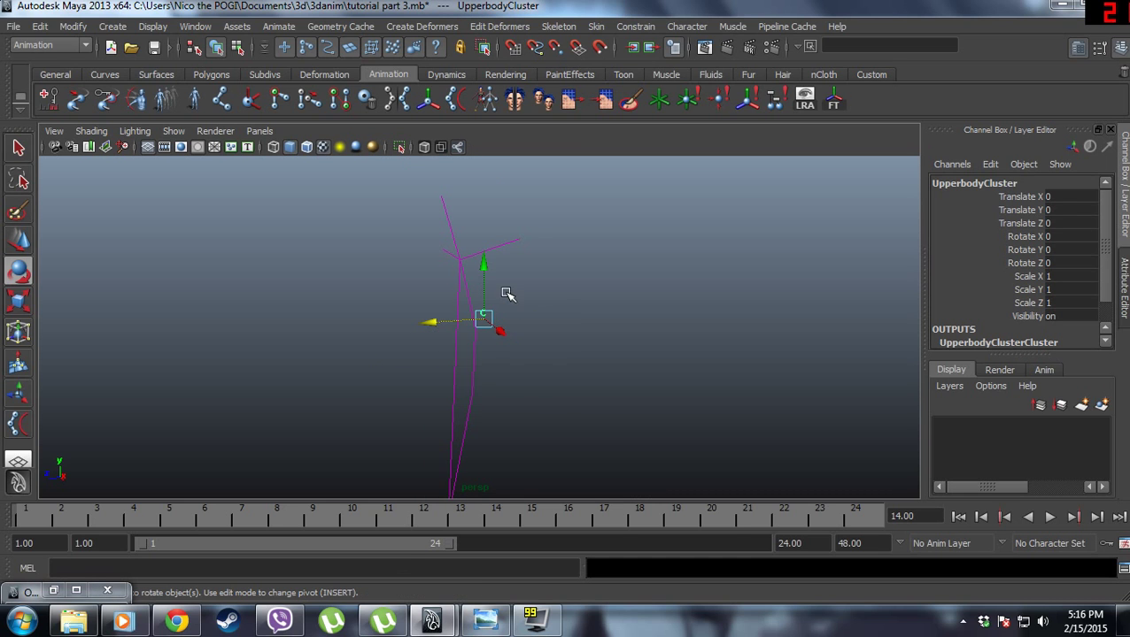
key("e")
left_click_drag(610, 312, 695, 325, "alt")
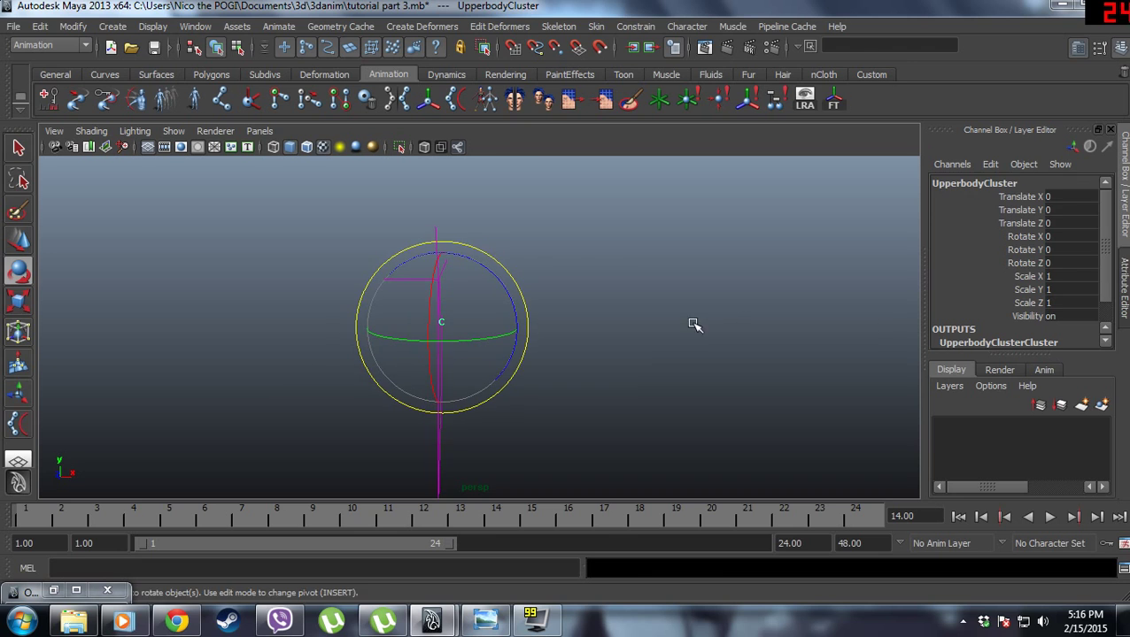
key("ctrl+z")
left_click_drag(610, 330, 434, 171, "alt")
left_click(469, 269)
key("ctrl+z")
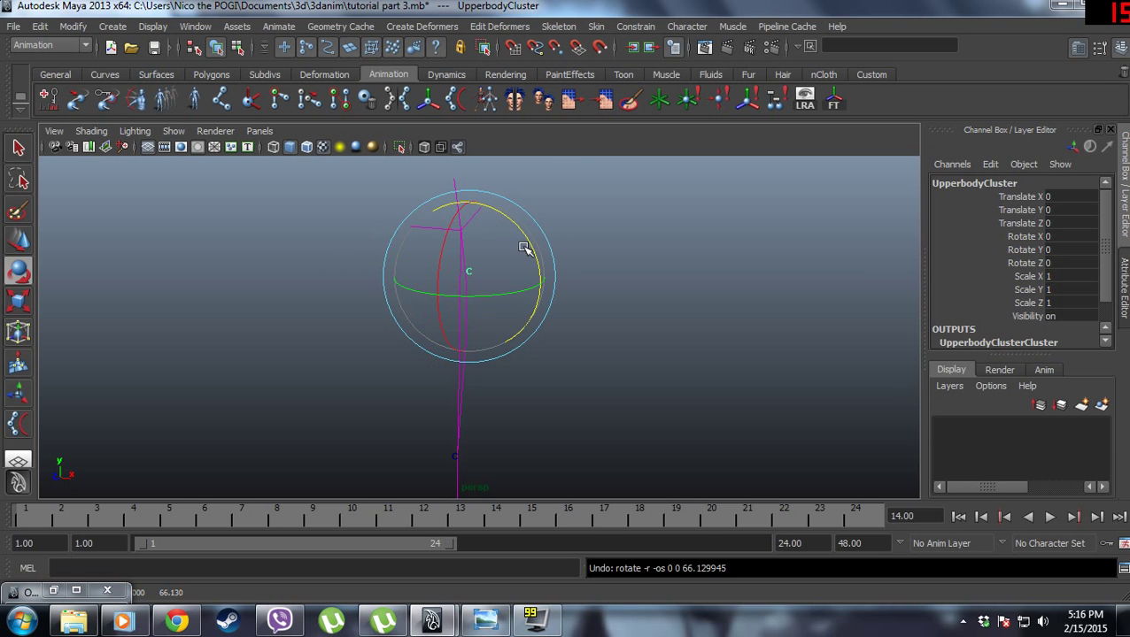
left_click_drag(524, 244, 530, 391)
scroll(516, 441, "down", 5)
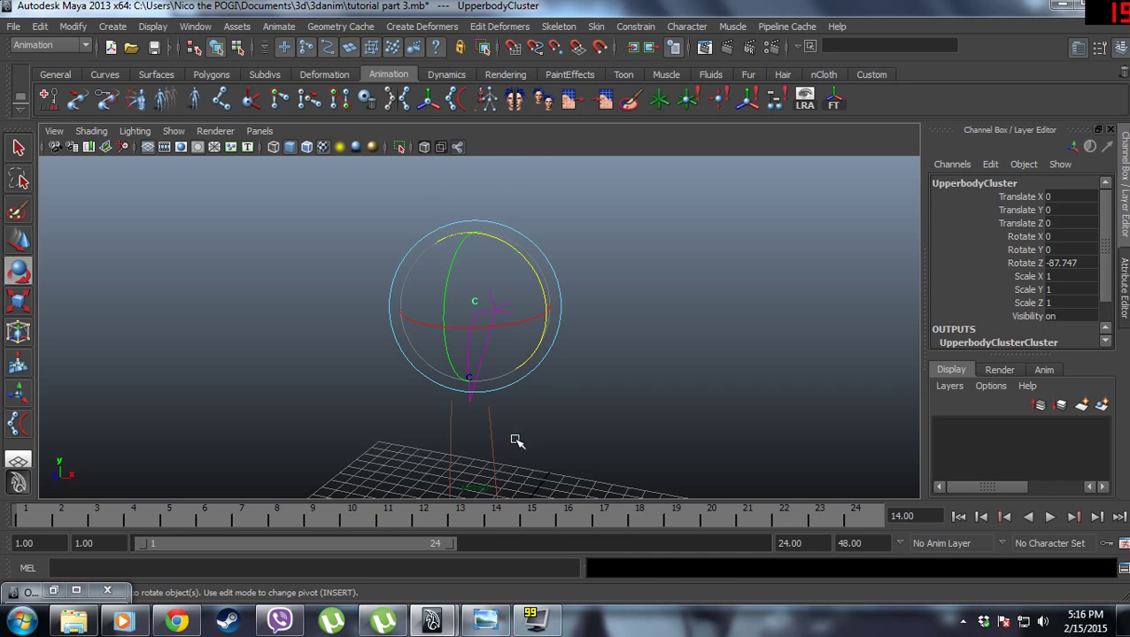
key("ctrl+z")
left_click_drag(562, 350, 451, 416, "alt")
left_click_drag(537, 357, 507, 362, "alt")
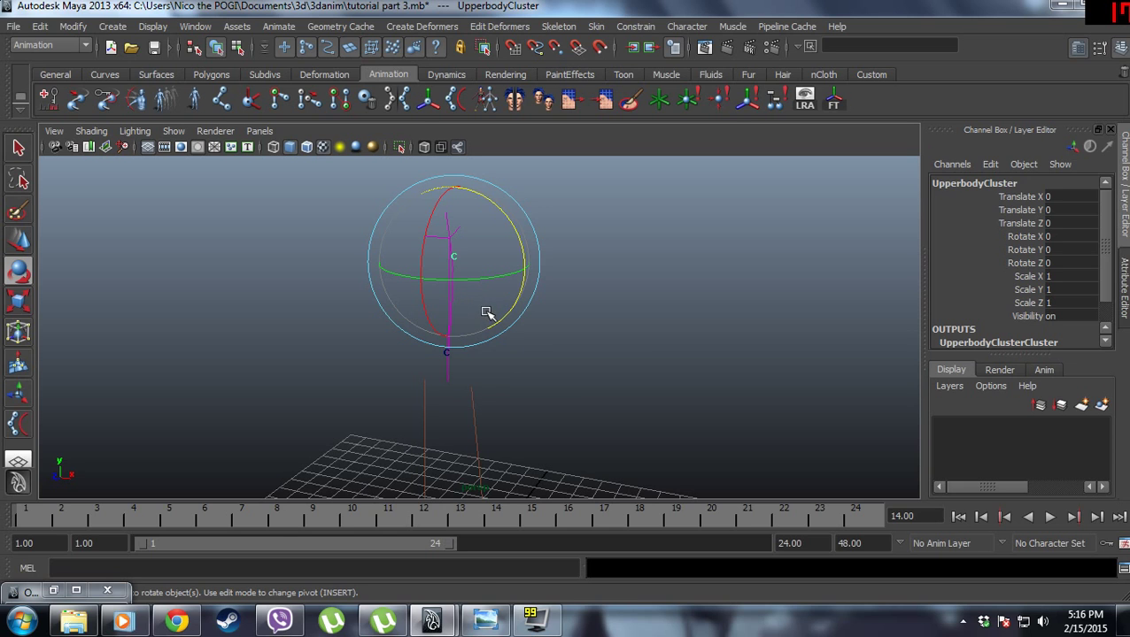
Turn on the display of joints in the perspective view.
key("w")
mouse_move(539, 305)
left_mouse_down("alt")
mouse_move(483, 272)
mouse_move(530, 323)
left_mouse_up("alt")
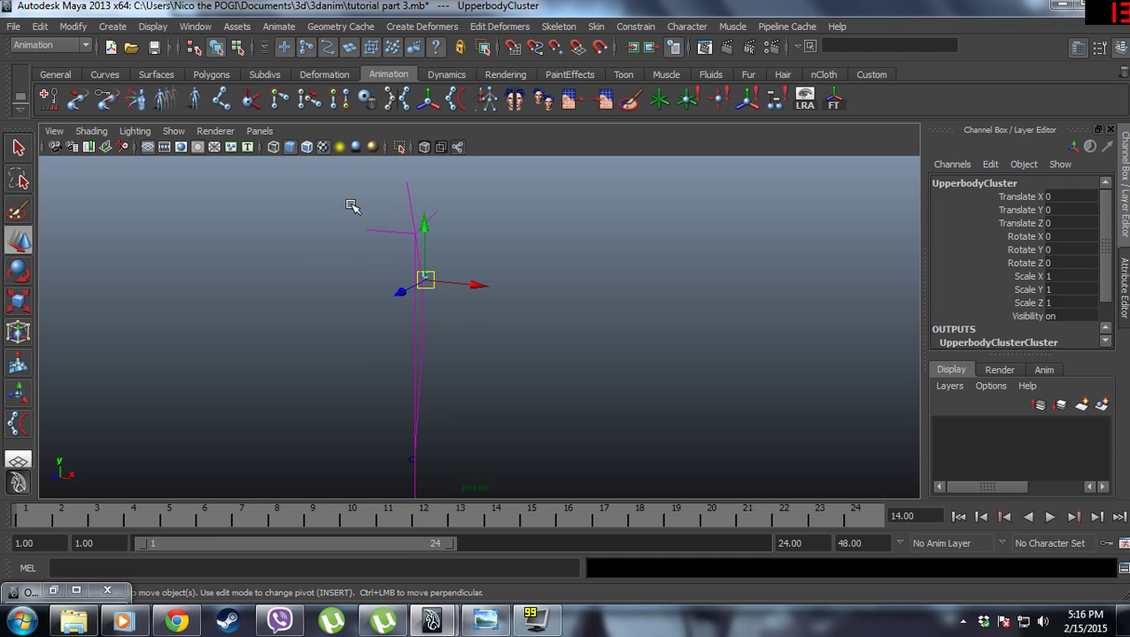
left_click(173, 131)
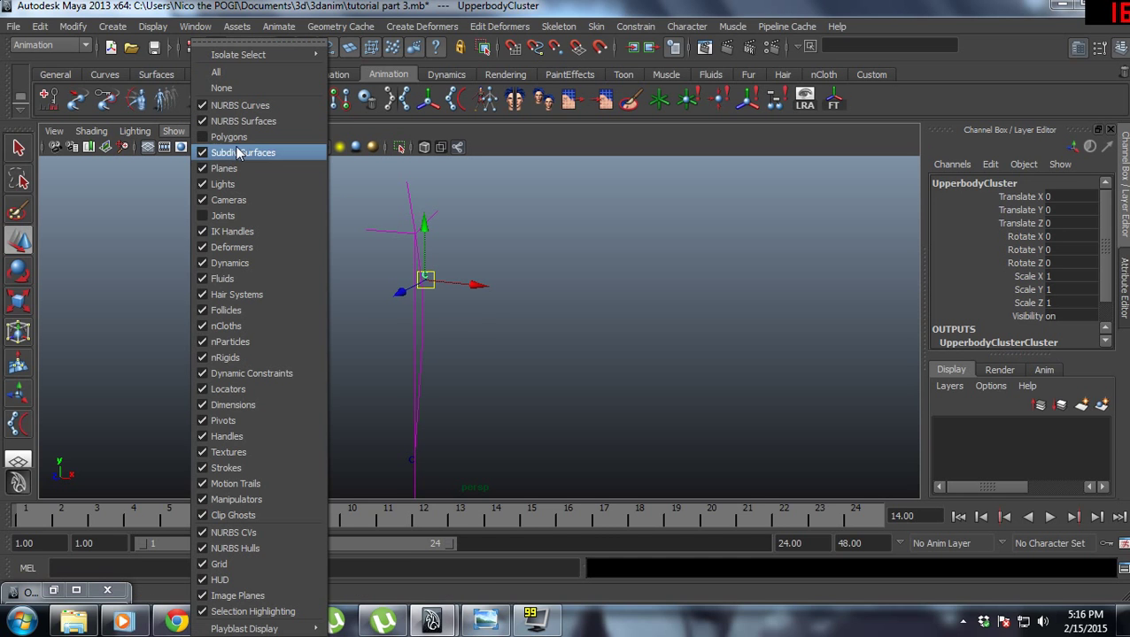
left_click(256, 216)
left_click_drag(470, 320, 305, 229, "alt")
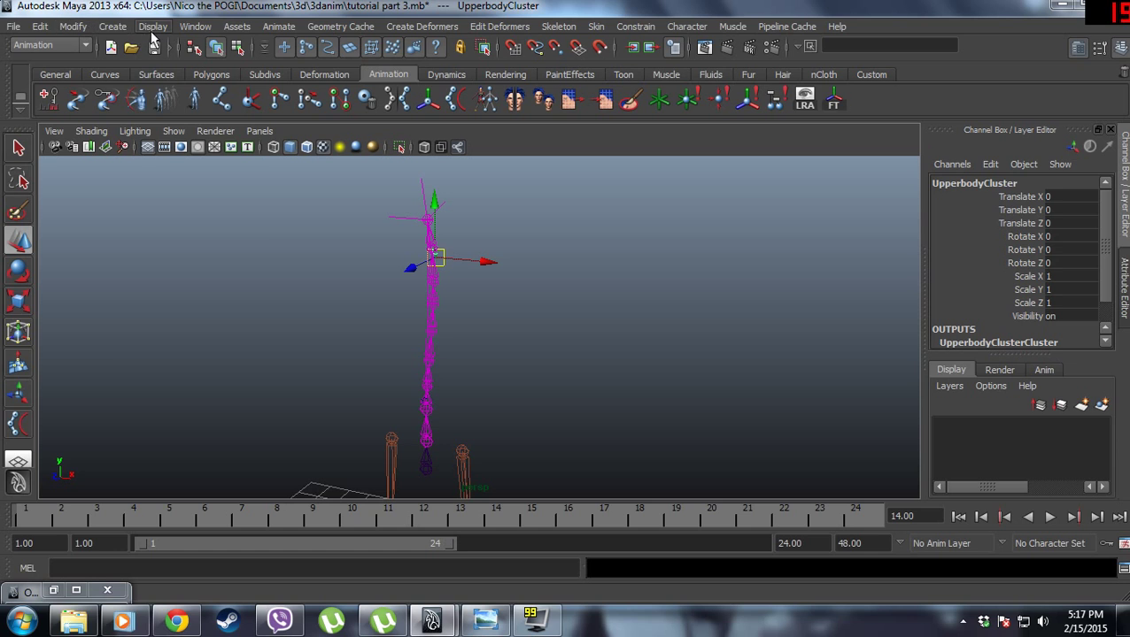
Create a NURBS circle and snap it to the Hip joint at the base of the spine.
left_click(120, 28)
mouse_move(156, 68)
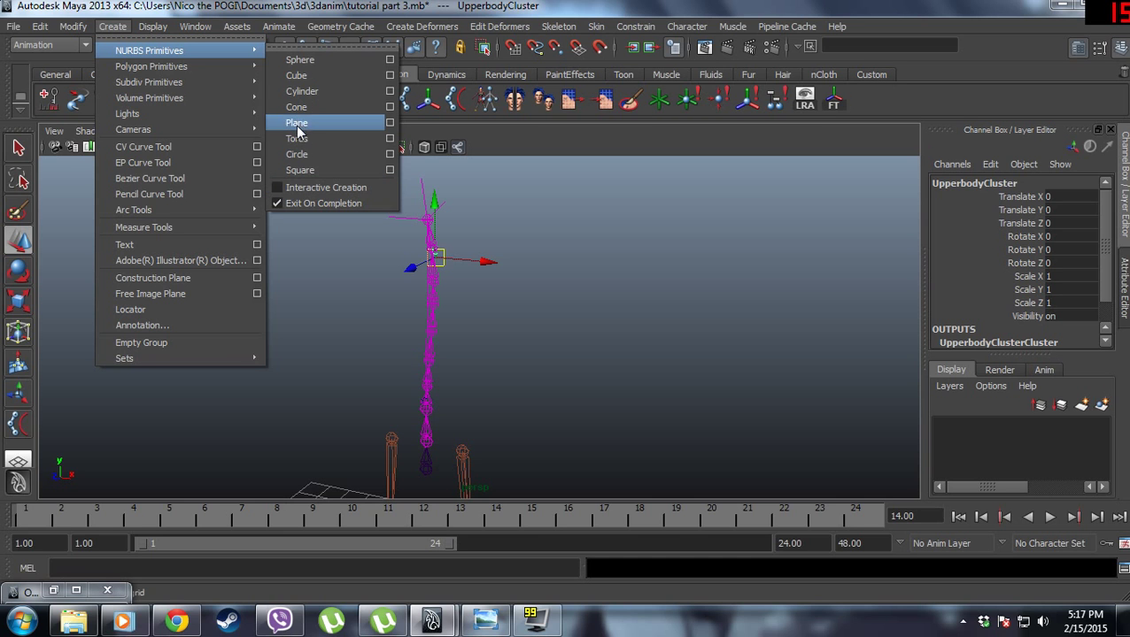
left_click(315, 157)
left_click_drag(478, 266, 447, 415, "alt")
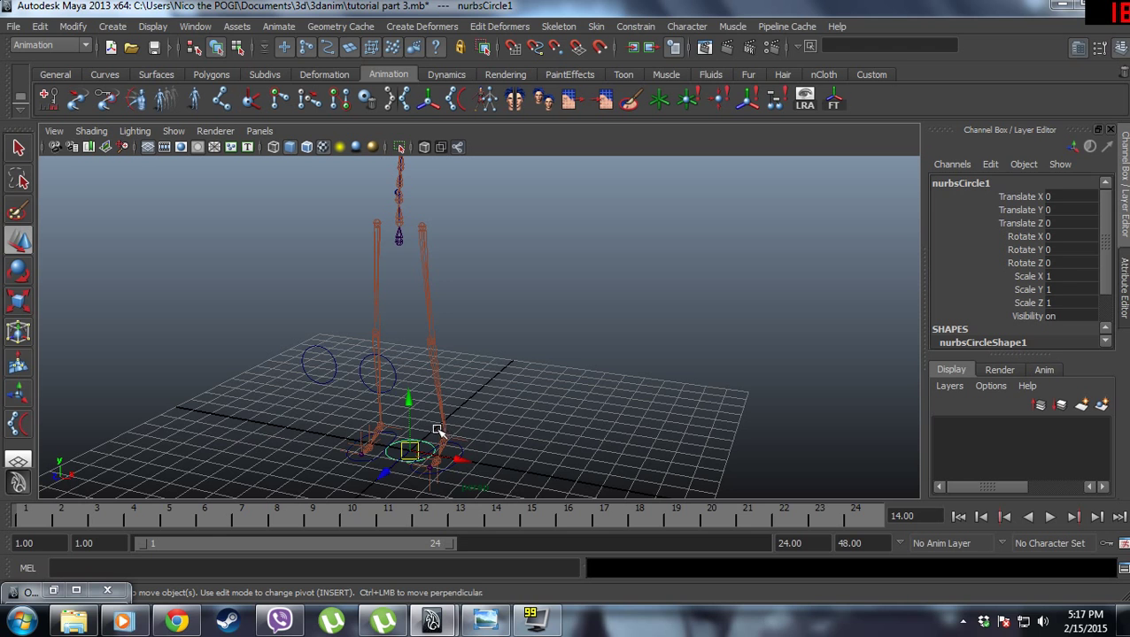
key("v")
left_click_drag(416, 453, 465, 375)
Scale the hip circle uniformly to about 2.65 and rename it LowerSpineControl.
key("e")
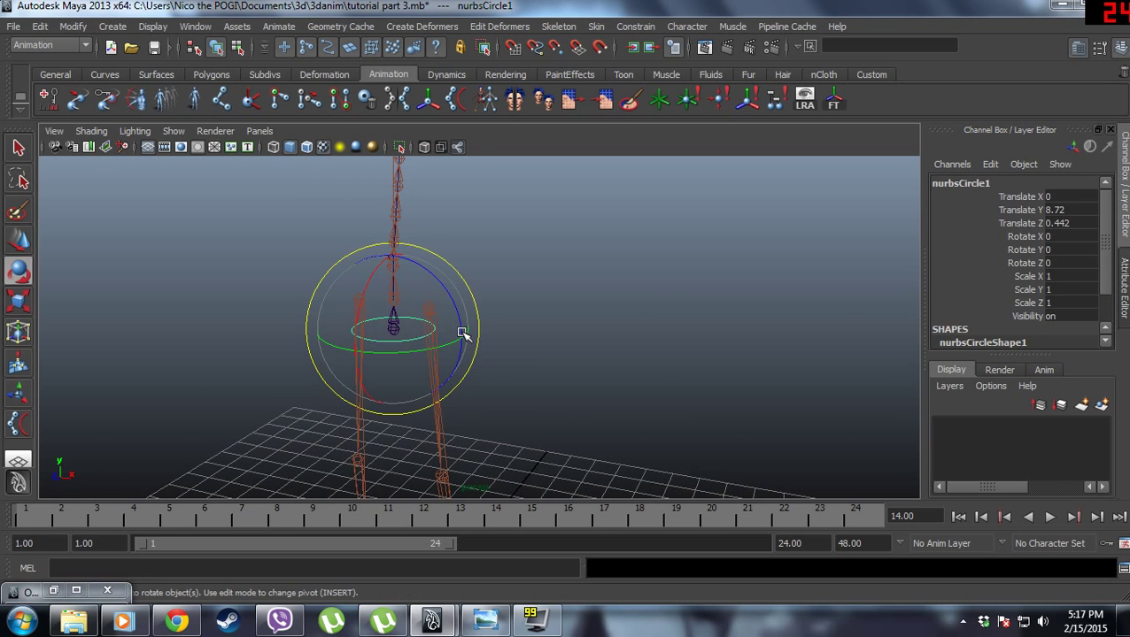
key("r")
left_click_drag(396, 331, 507, 404)
double_click(975, 185)
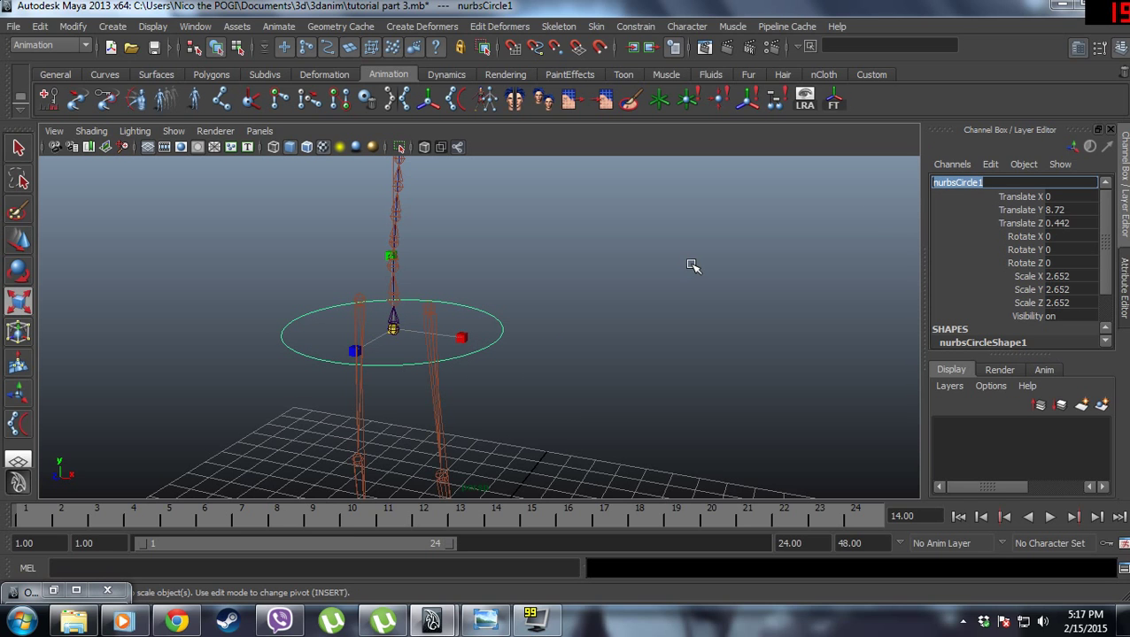
type("LowerSpineContr")
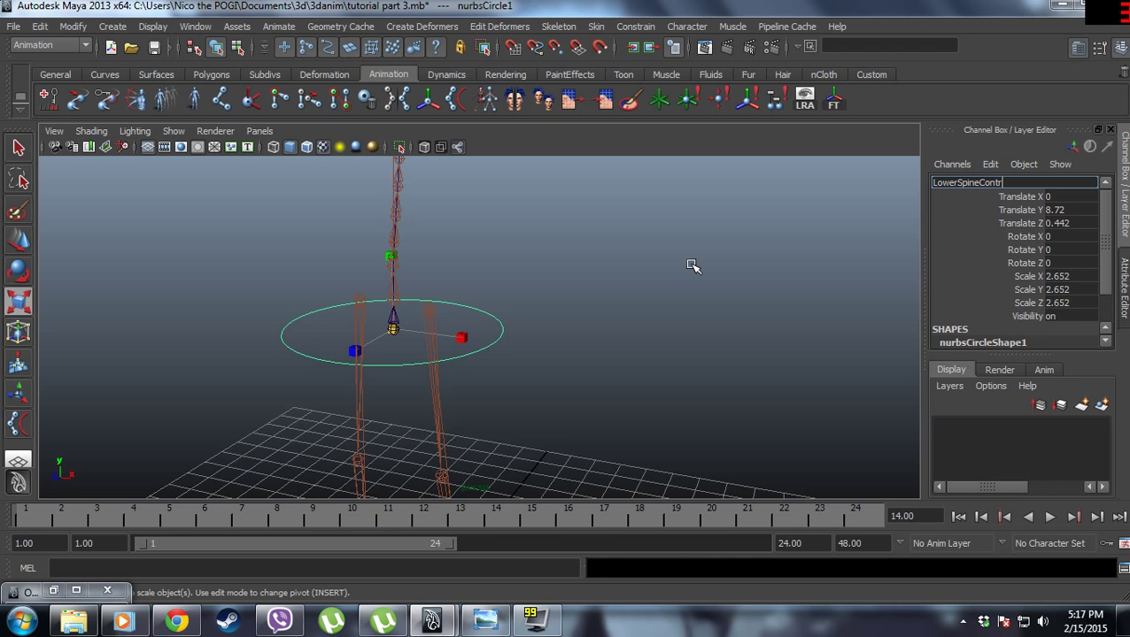
type("l")
key("Return")
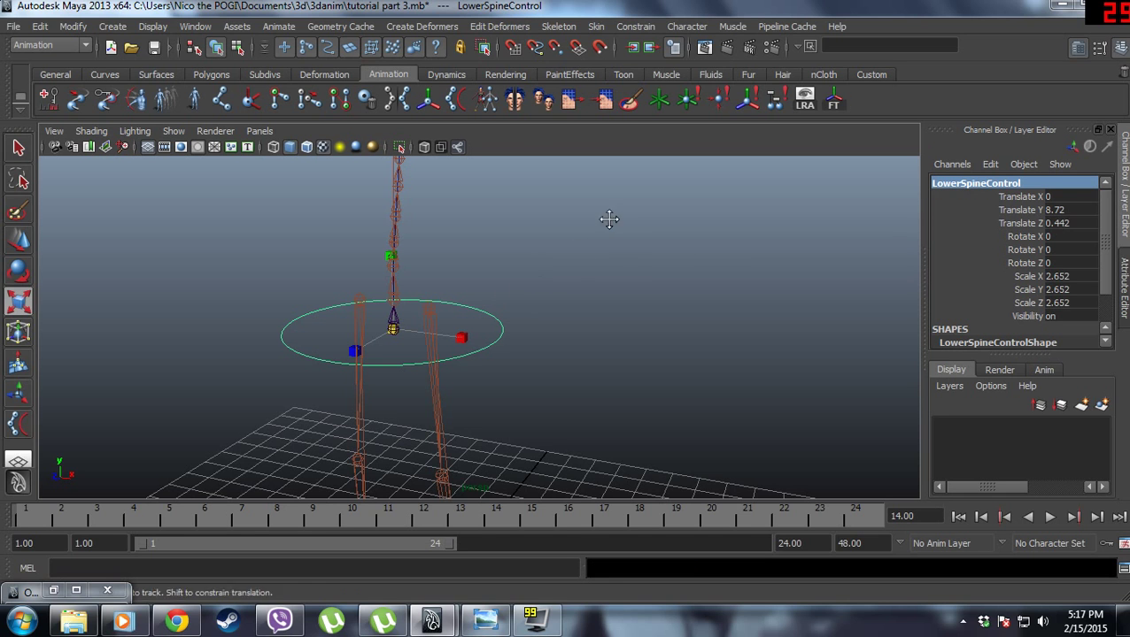
Freeze the transformations of LowerSpineControl.
middle_click_drag(605, 220, 598, 270, "alt")
right_click_drag(599, 270, 517, 289, "alt")
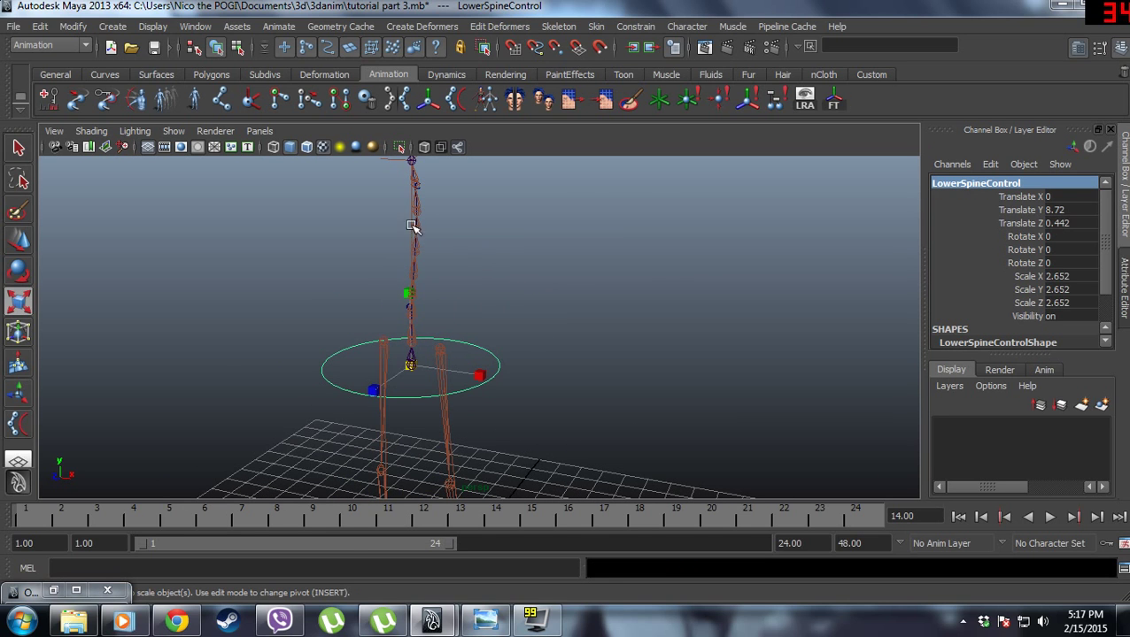
left_click(104, 74)
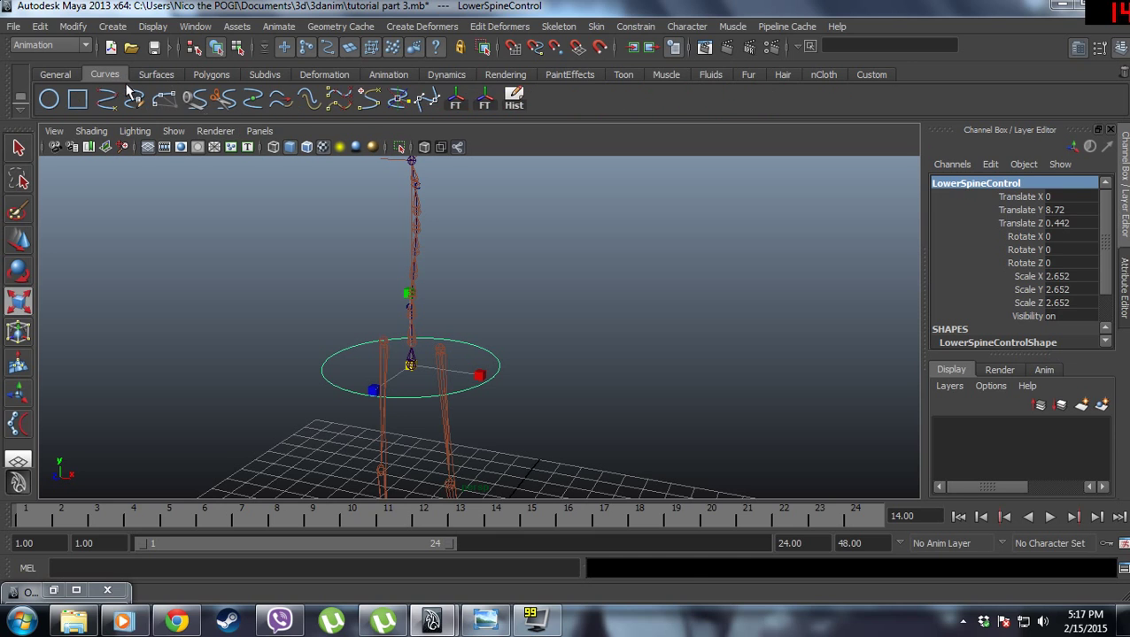
left_click(484, 101)
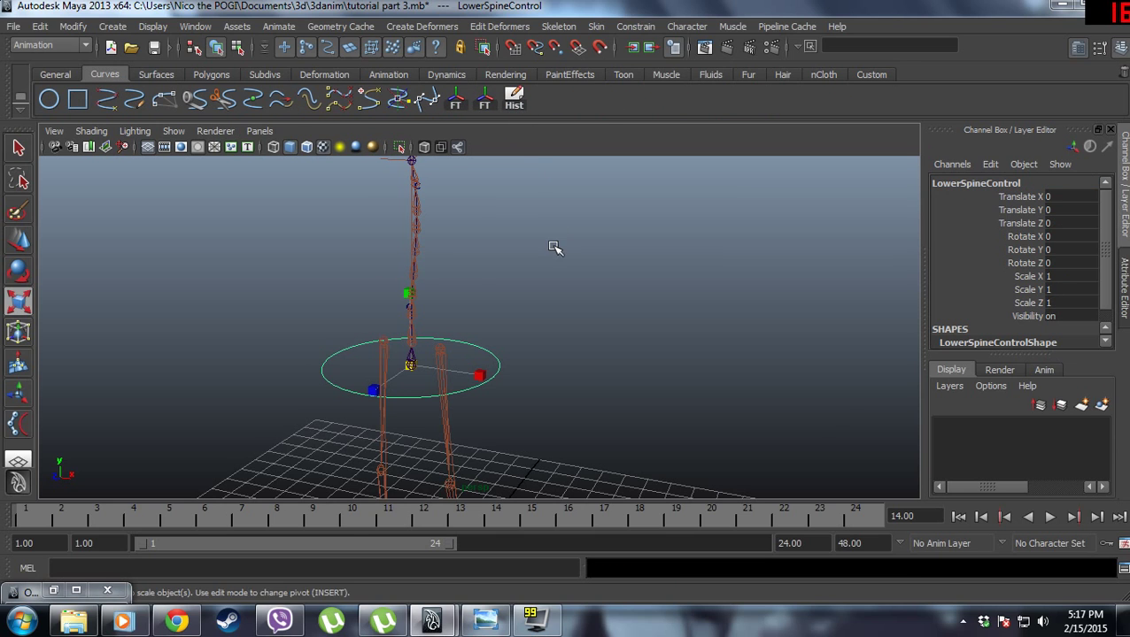
Duplicate LowerSpineControl, snap the copy to the topmost spine joint, and leave the copy selected.
middle_click_drag(556, 247, 531, 310, "alt")
key("w")
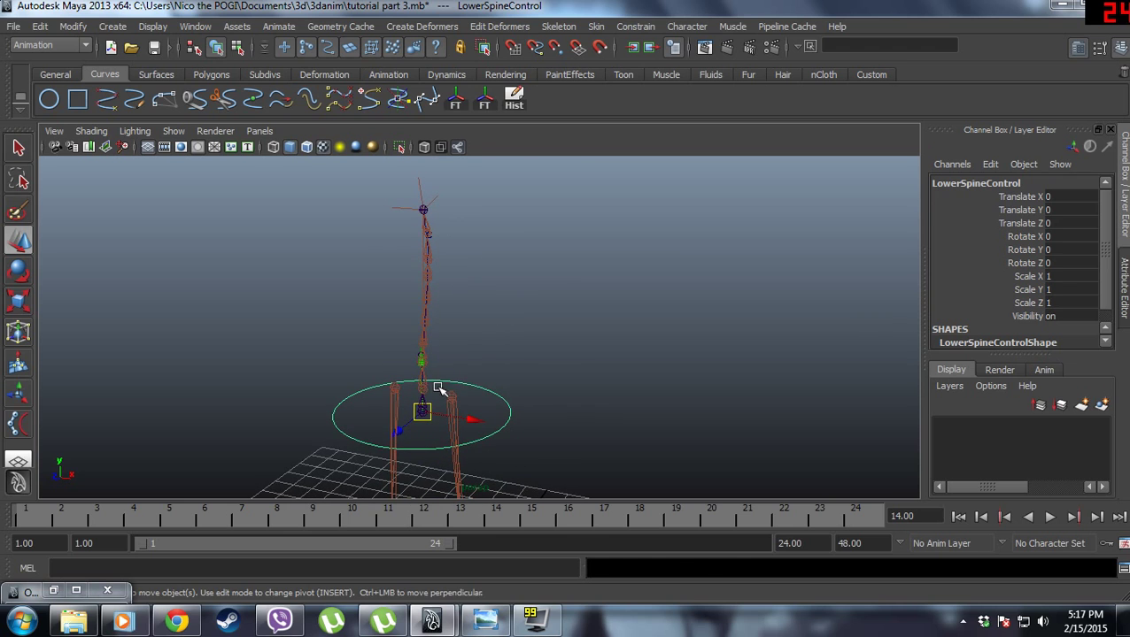
key("ctrl+d")
left_click_drag(423, 356, 419, 283)
key("v")
left_click_drag(425, 326, 421, 206)
scroll(471, 255, "up", 2)
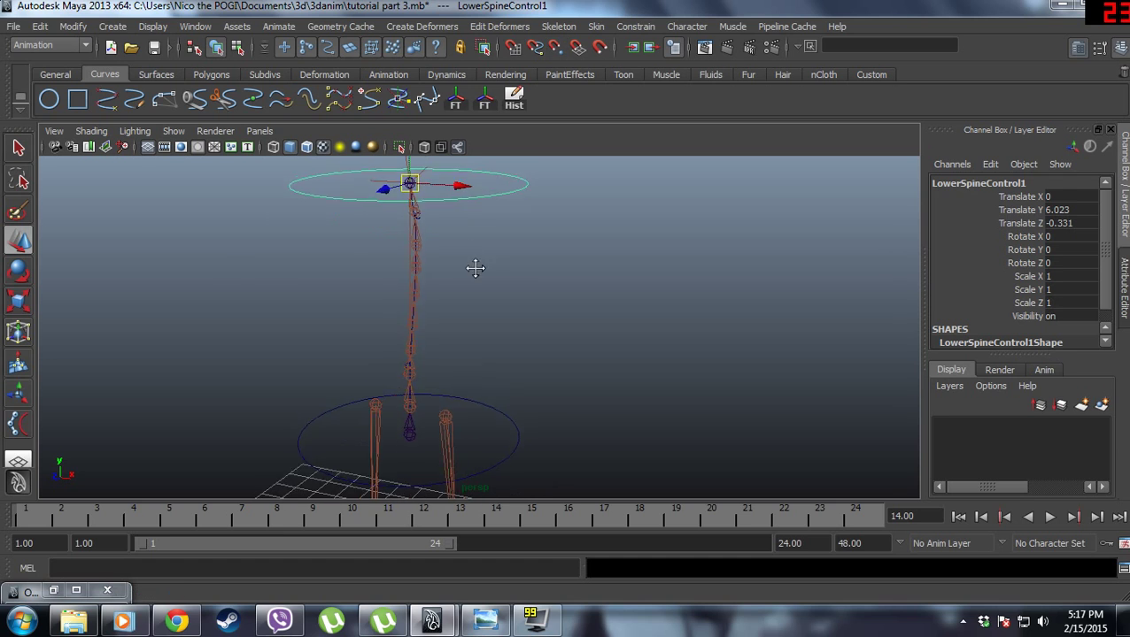
left_click(497, 423)
left_click(468, 218)
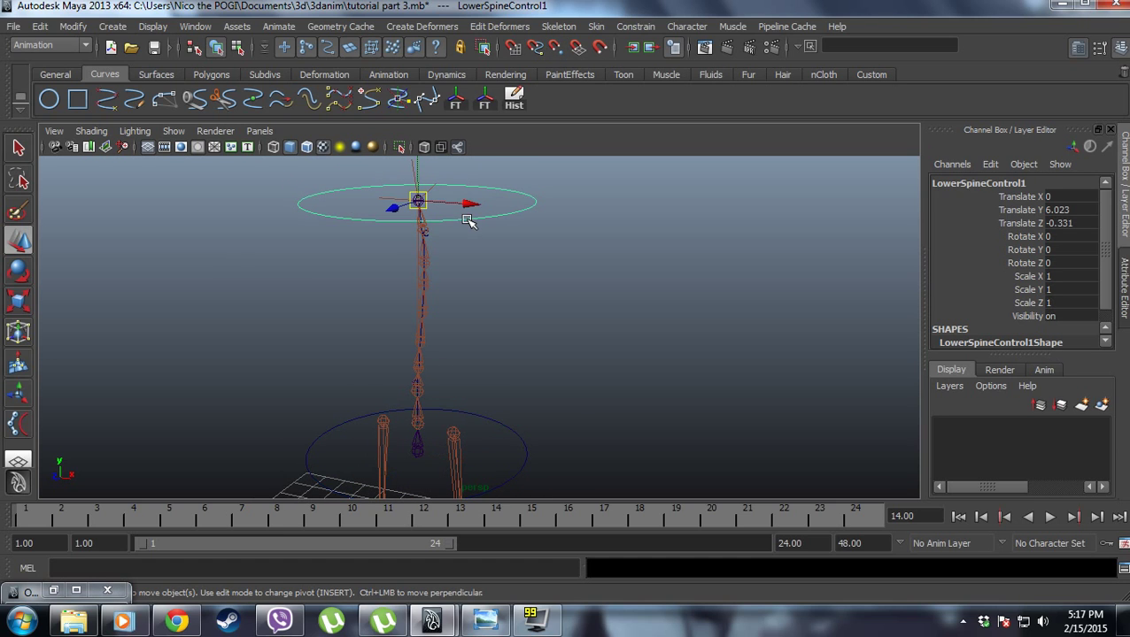
Rename the upper circle as UpperSpineControl, freeze its transformations and delete its history.
left_click(966, 187)
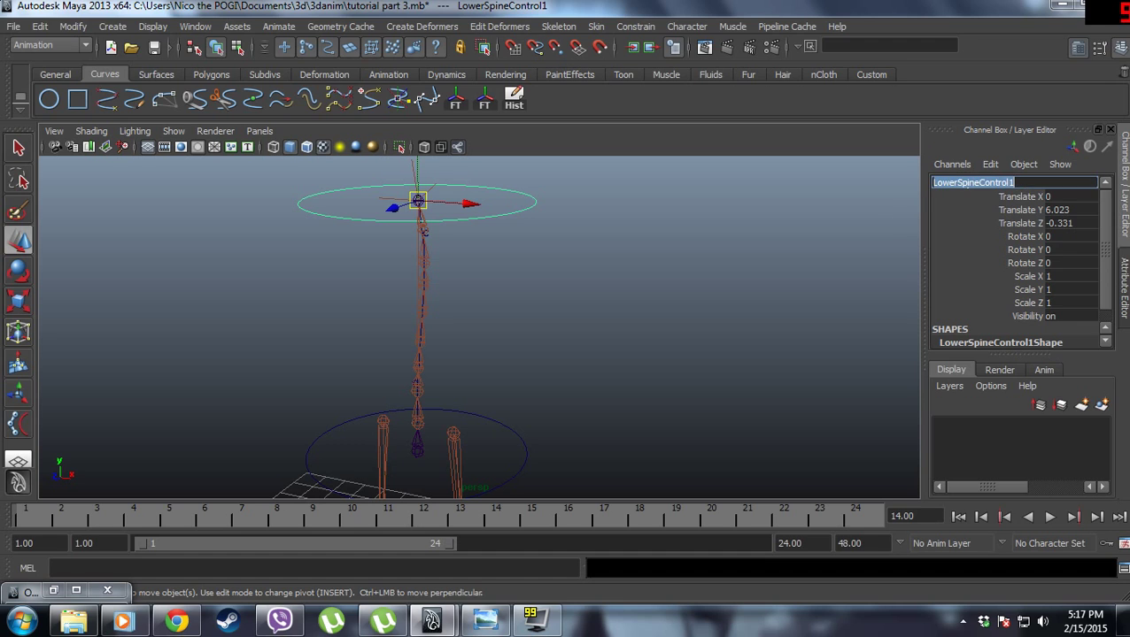
type("Upp")
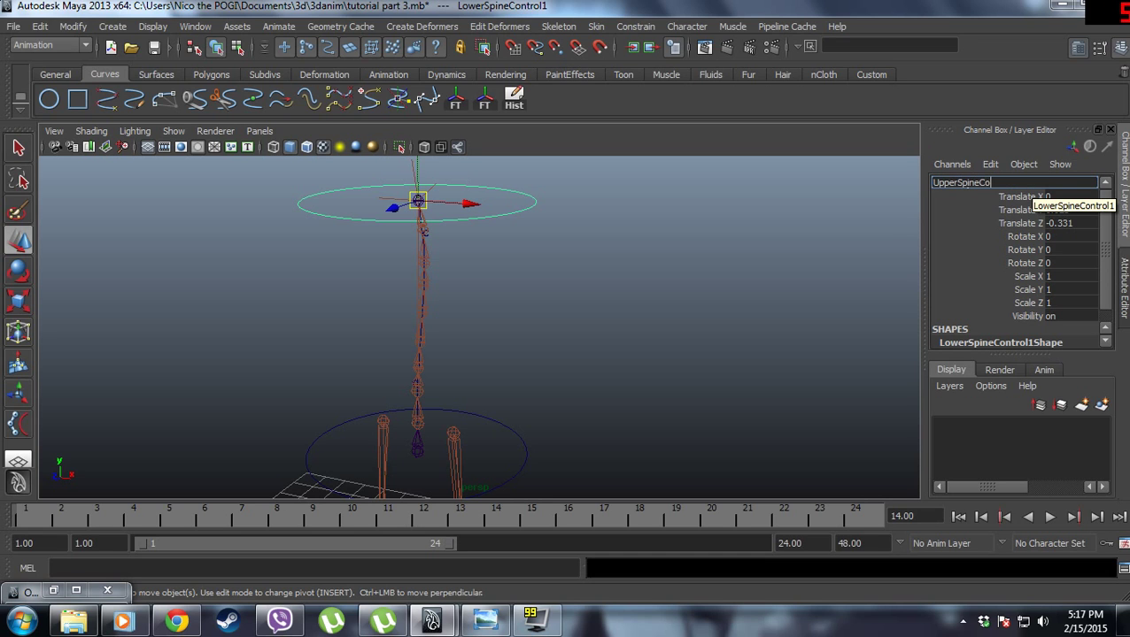
type("erSpineControl")
key("Return")
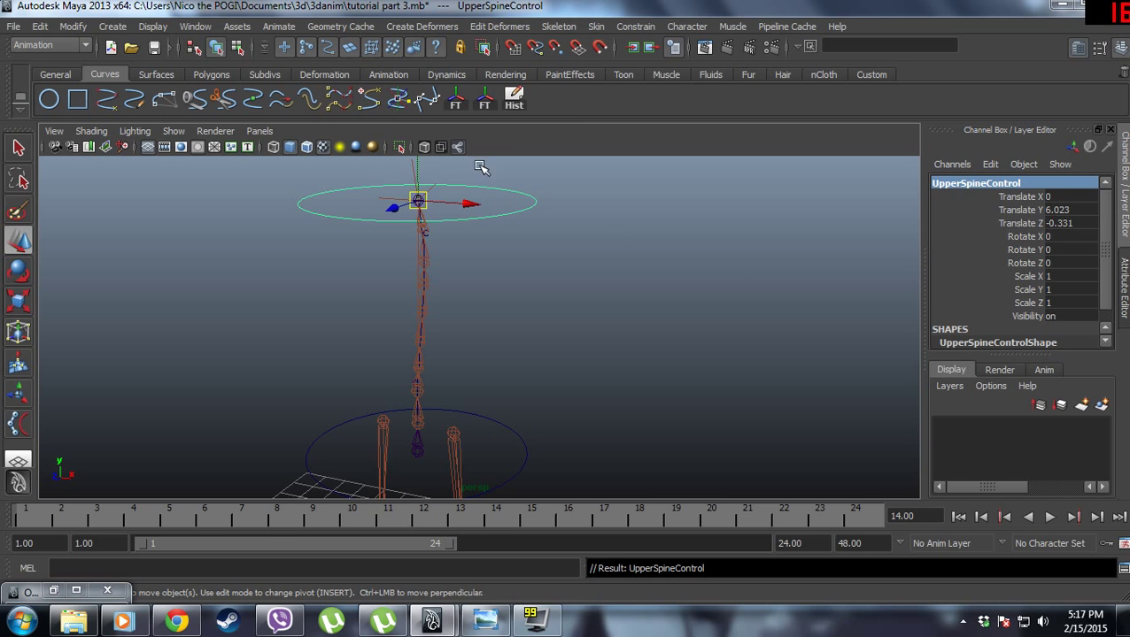
left_click(457, 107)
left_click(505, 104)
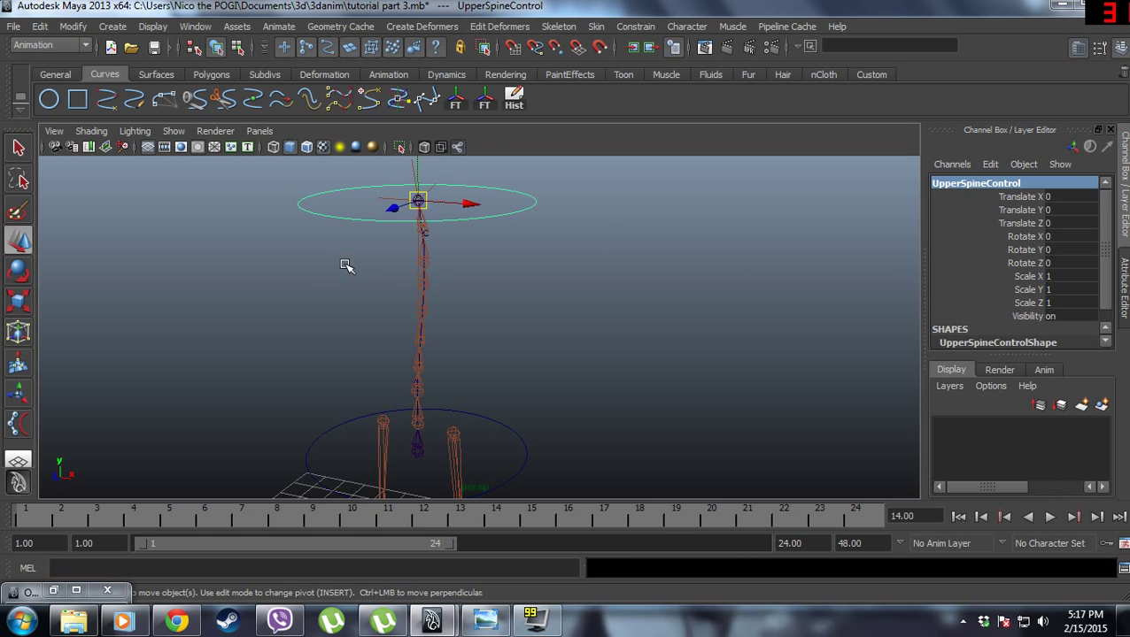
Parent LowerbodyCluster under LowerSpineControl and UpperbodyCluster under UpperSpineControl in the Outliner.
left_click(67, 591)
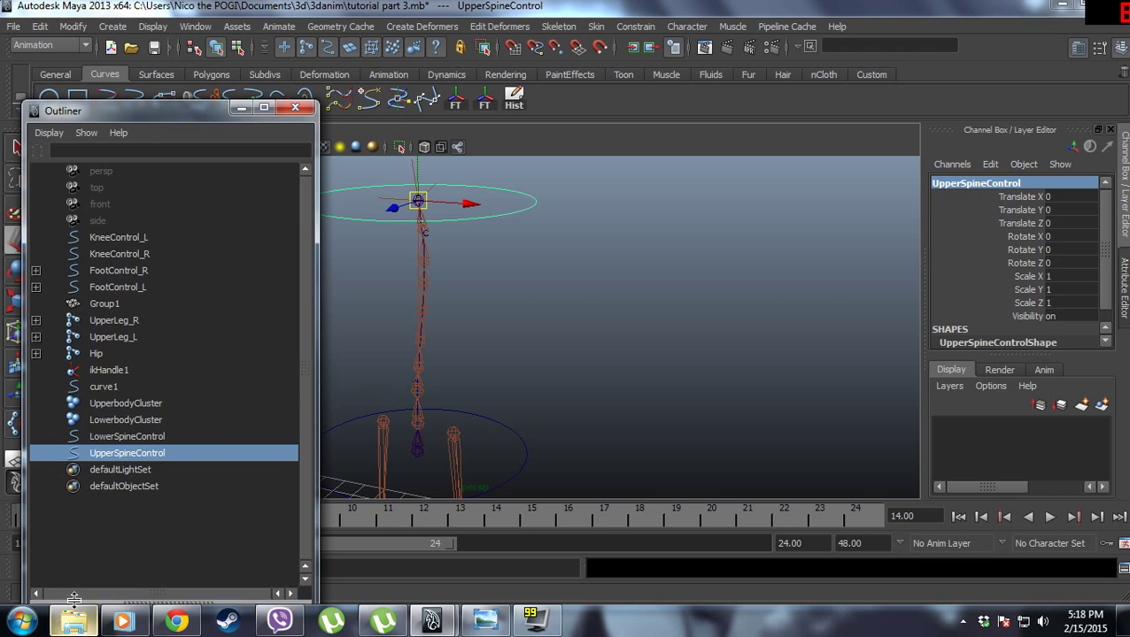
left_click(146, 422)
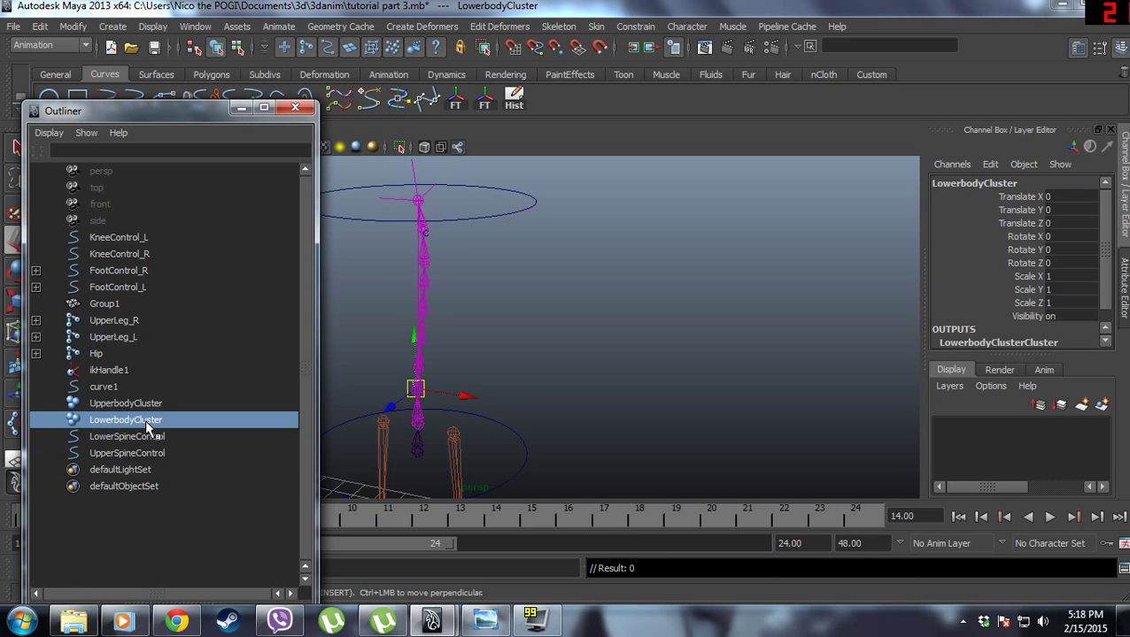
middle_click_drag(147, 422, 148, 424)
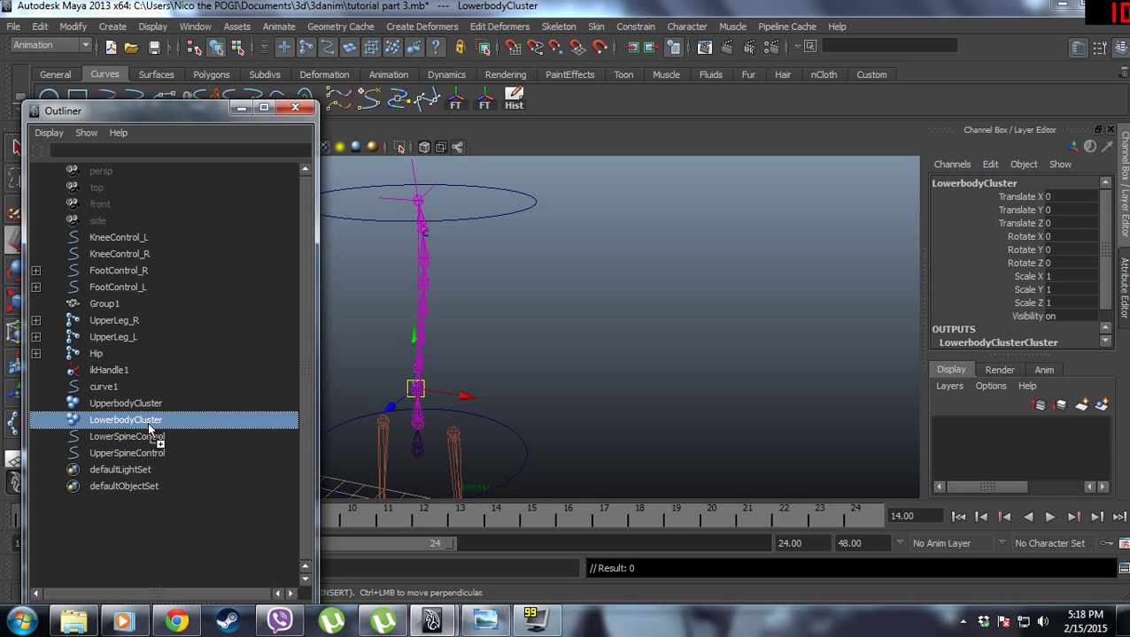
mouse_move(148, 425)
middle_mouse_down()
mouse_move(152, 440)
mouse_move(148, 408)
mouse_move(151, 435)
middle_mouse_up()
left_click(147, 406)
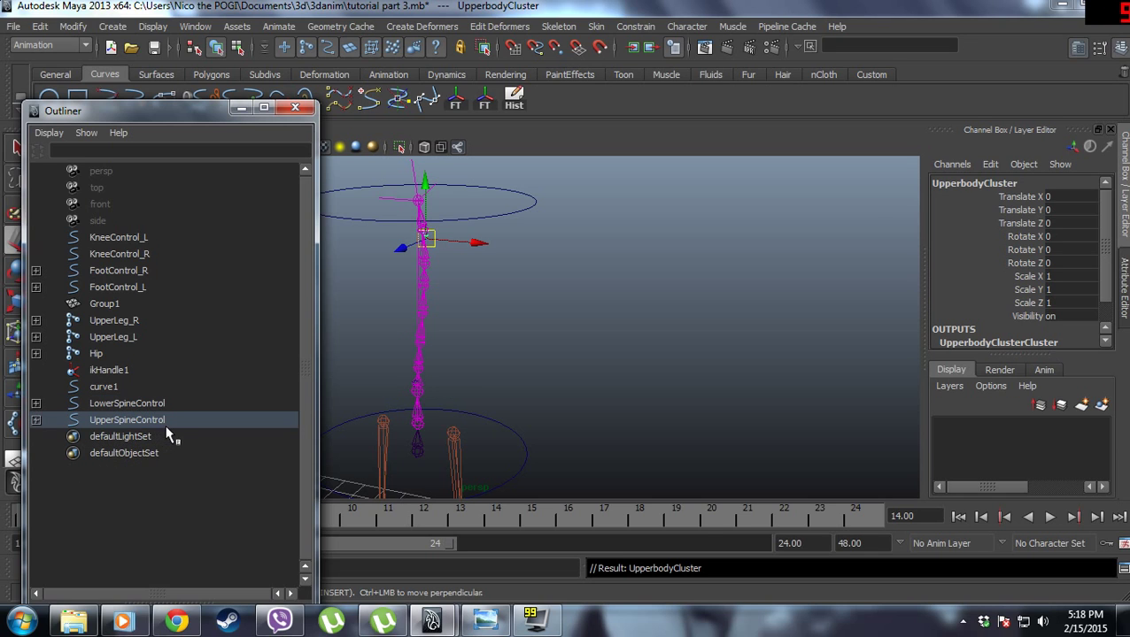
Test UpperSpineControl by rotating it about 68 degrees around Z, and undo the rotation.
left_click(531, 193)
left_click_drag(531, 193, 521, 281, "alt")
key("e")
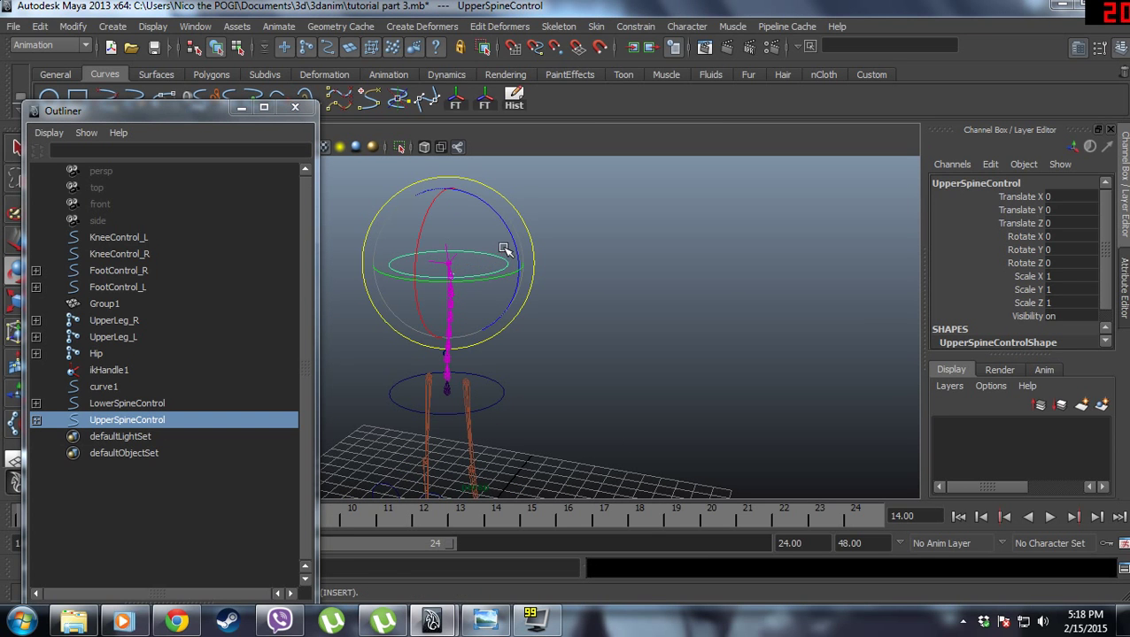
left_click_drag(505, 244, 473, 222)
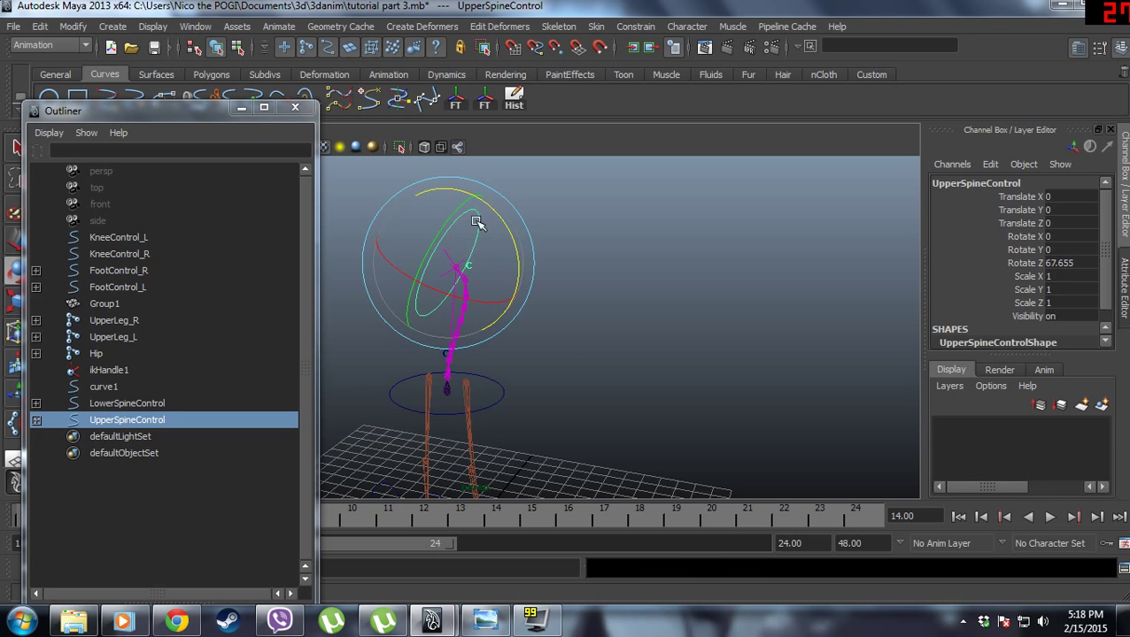
key("ctrl+z")
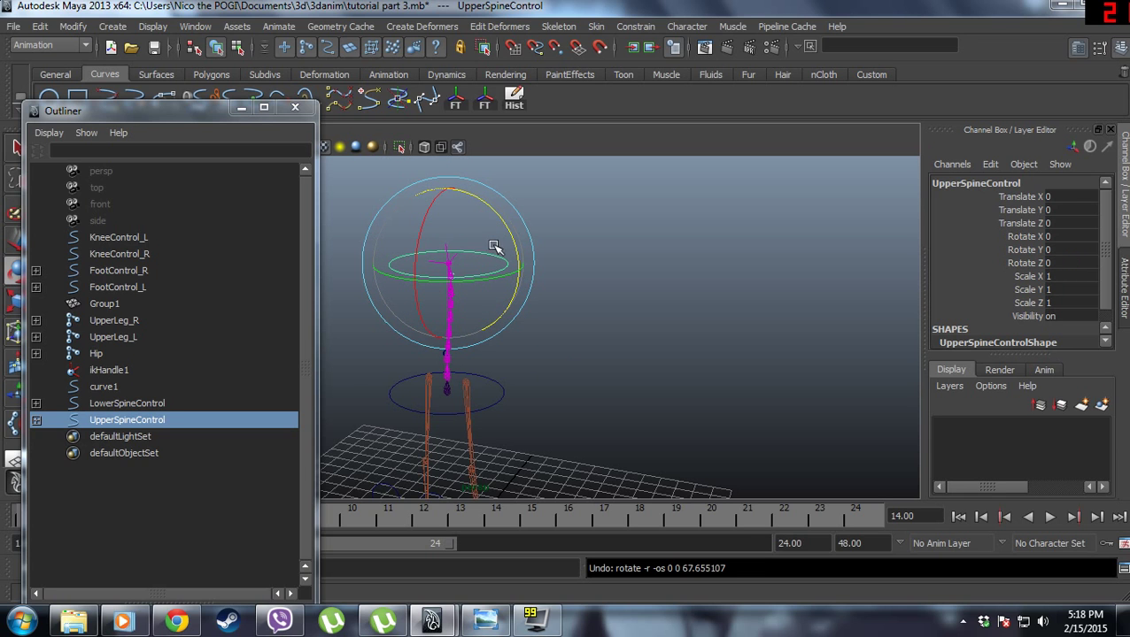
Minimize the Outliner and parent the UpperLeg_L joint to the Hip joint.
left_click(241, 107)
scroll(478, 319, "up", 5)
middle_click_drag(526, 344, 505, 194, "alt")
left_click_drag(491, 290, 552, 298, "alt")
left_click(410, 316)
left_click_drag(412, 376, 411, 282, "alt")
left_click(403, 289)
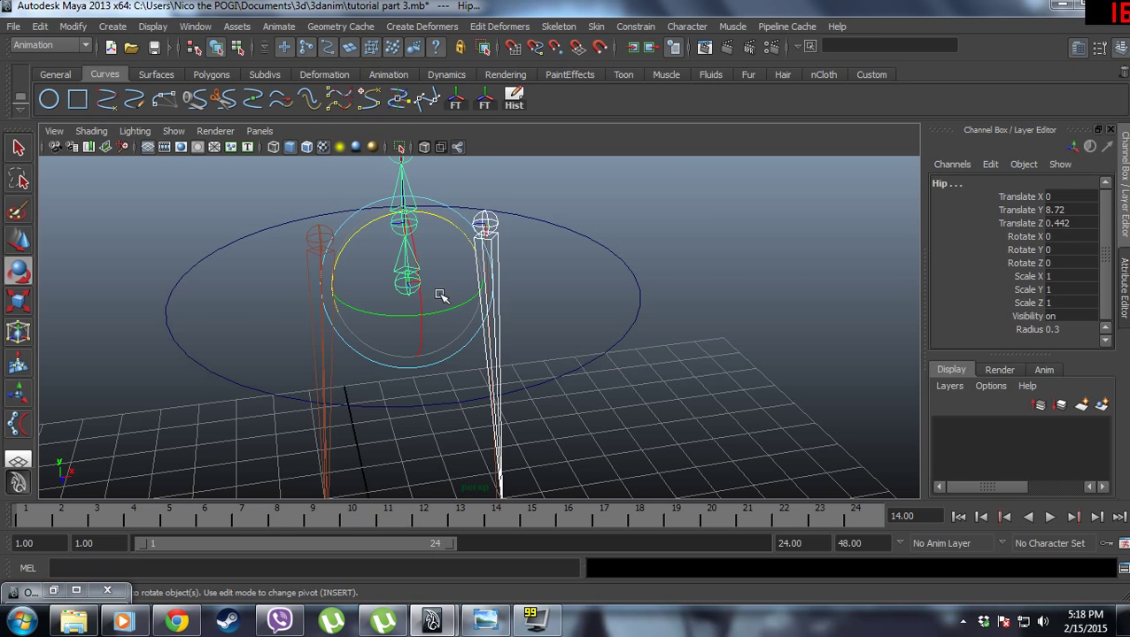
left_click(509, 221)
left_click(482, 229)
left_click(403, 292)
key("p")
Parent the UpperLeg_R joint to the Hip joint.
left_click(316, 241)
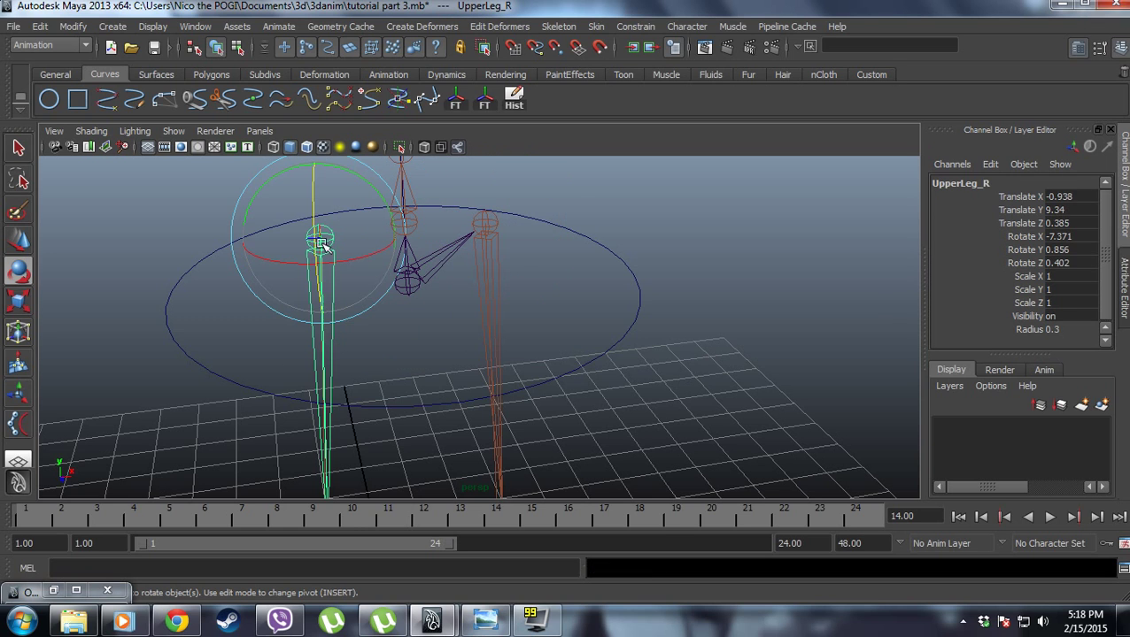
left_click(409, 288)
key("p")
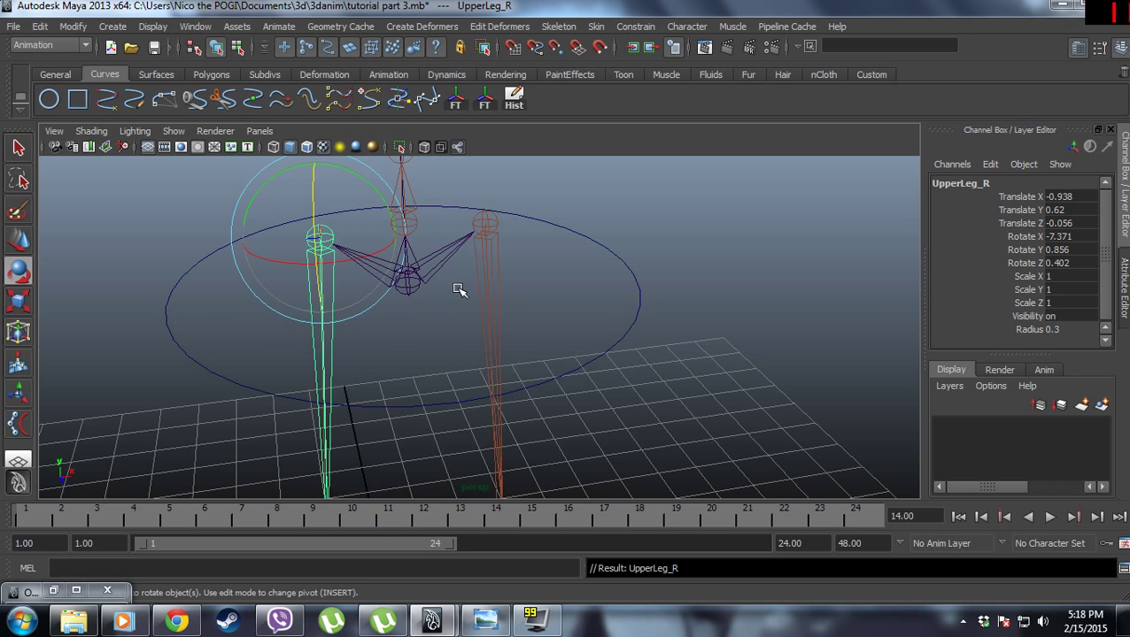
scroll(502, 289, "down", 4)
left_click_drag(568, 262, 524, 248, "alt")
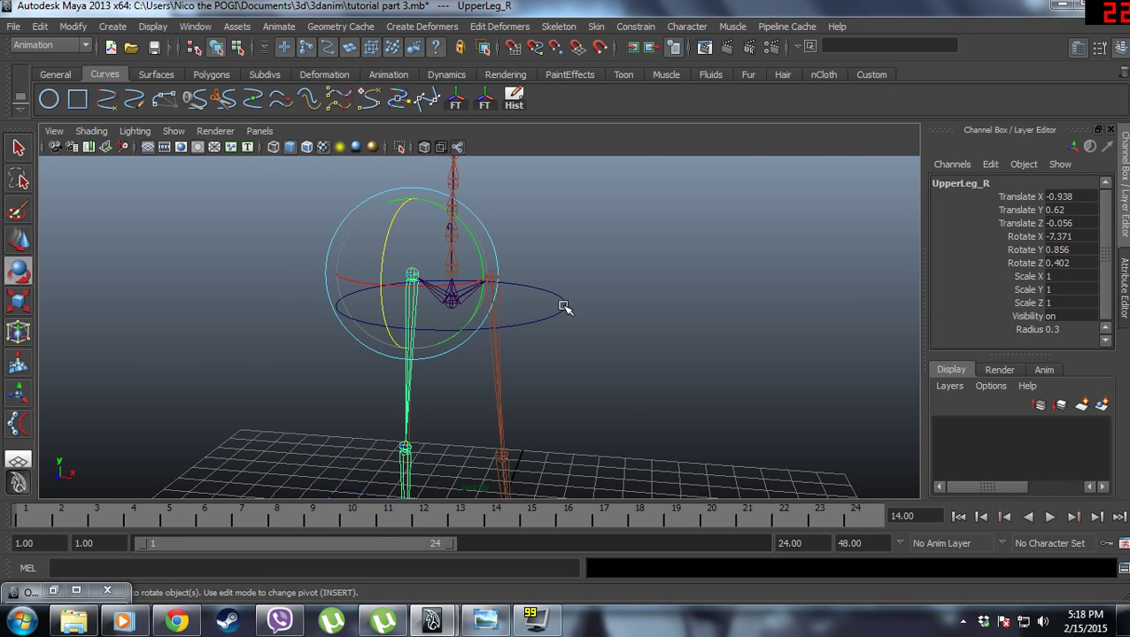
Duplicate the LowerSpineControl circle and scale the copy uniformly to about 1.697.
left_click(564, 306)
scroll(563, 319, "down", 4)
scroll(556, 319, "up", 2)
key("w")
scroll(545, 296, "down", 2)
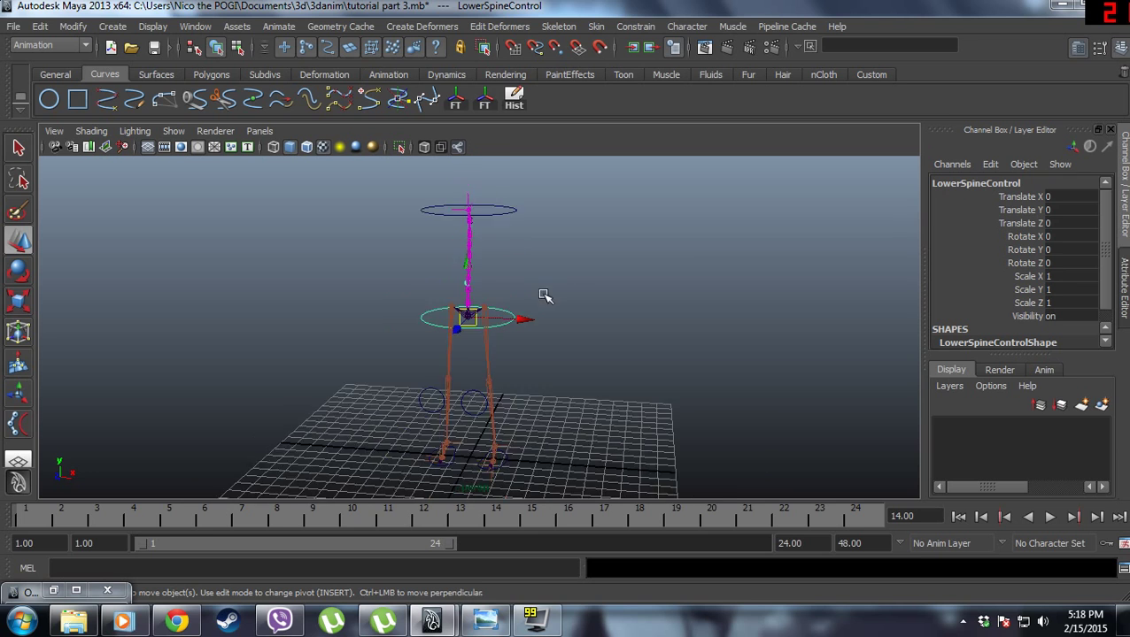
left_click_drag(544, 297, 506, 342, "alt")
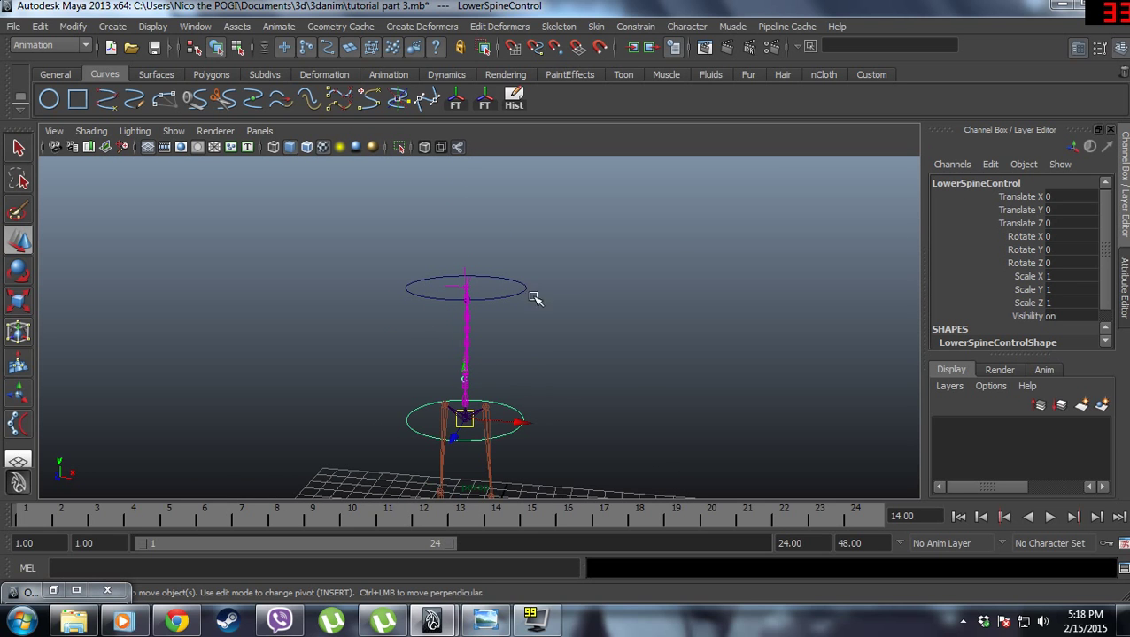
left_click_drag(559, 408, 559, 358, "alt")
key("e")
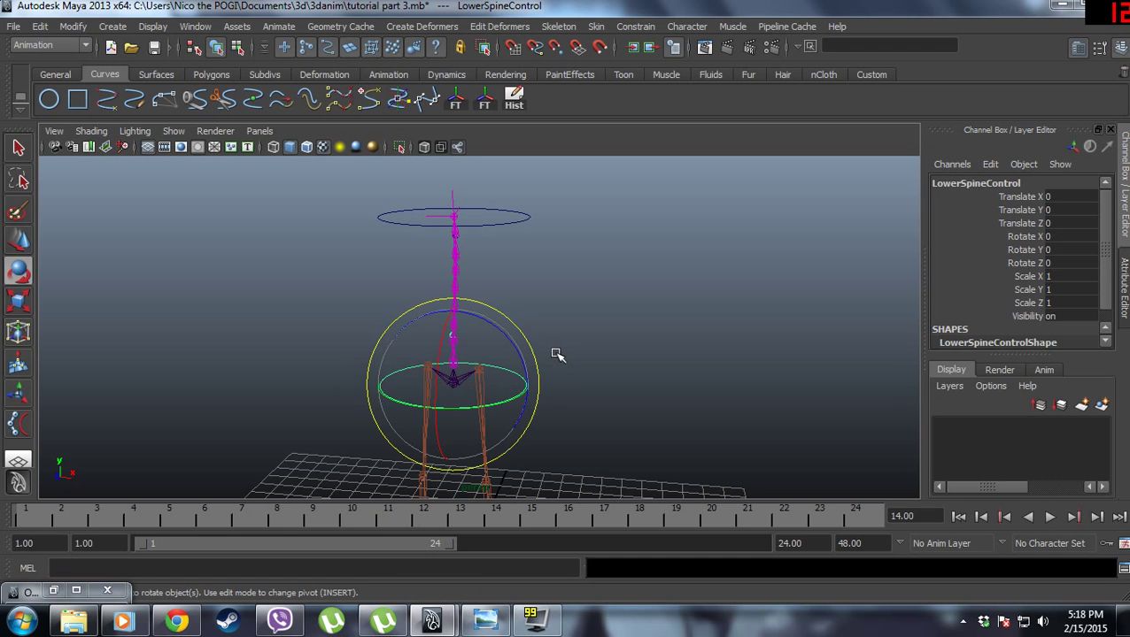
key("r")
key("e")
key("w")
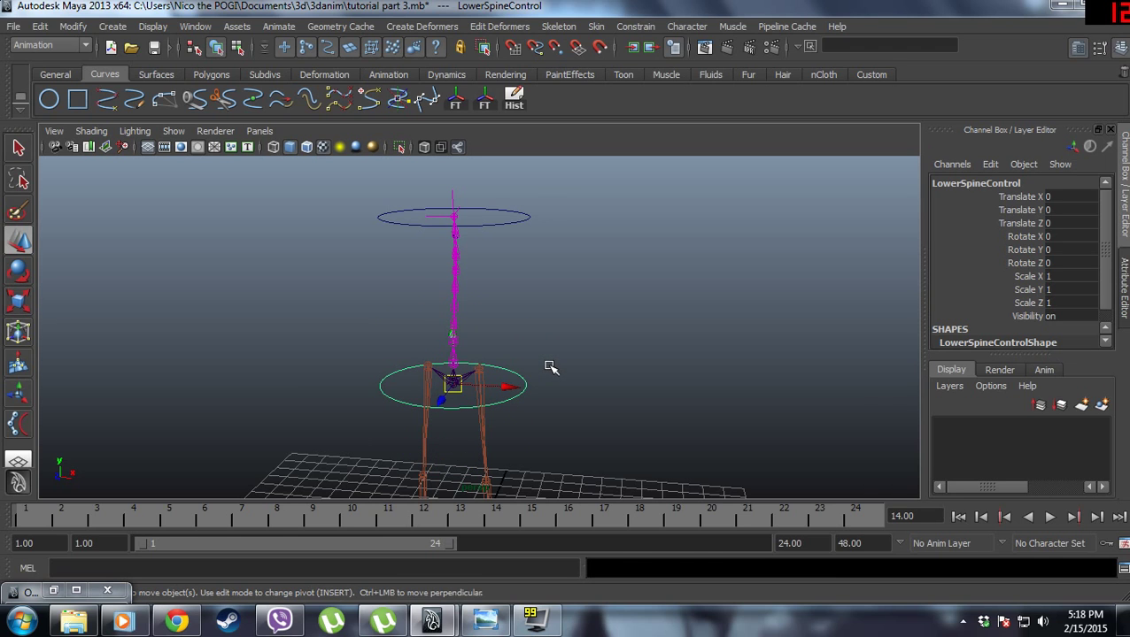
key("ctrl+d")
key("r")
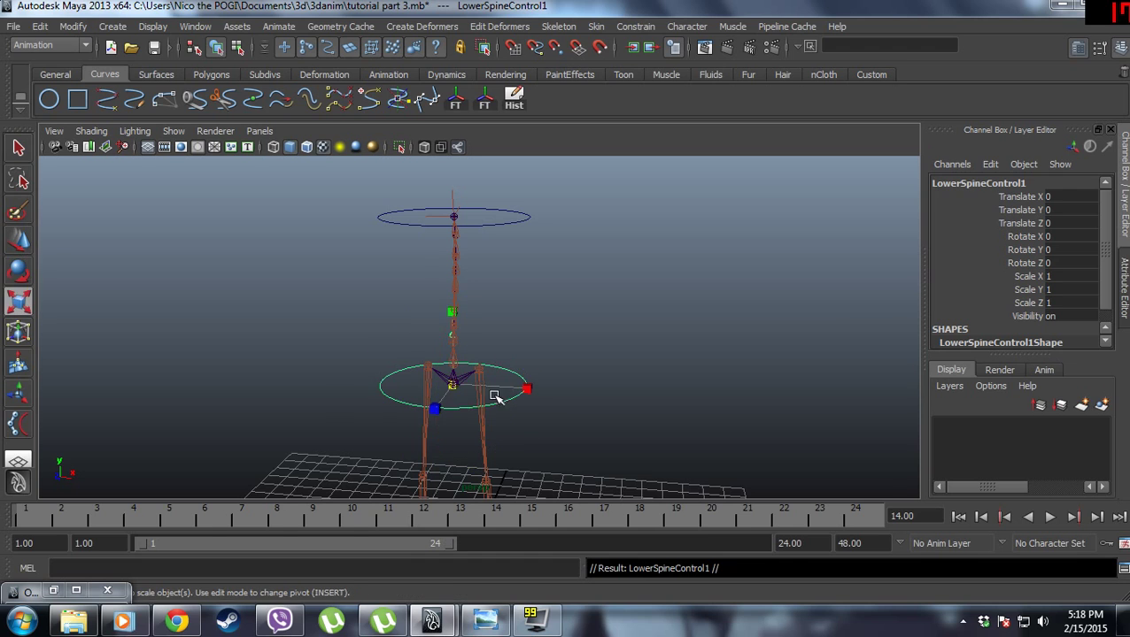
left_click_drag(452, 383, 540, 448)
Rename the enlarged duplicate circle BodyControl and deselect it.
left_click(991, 182)
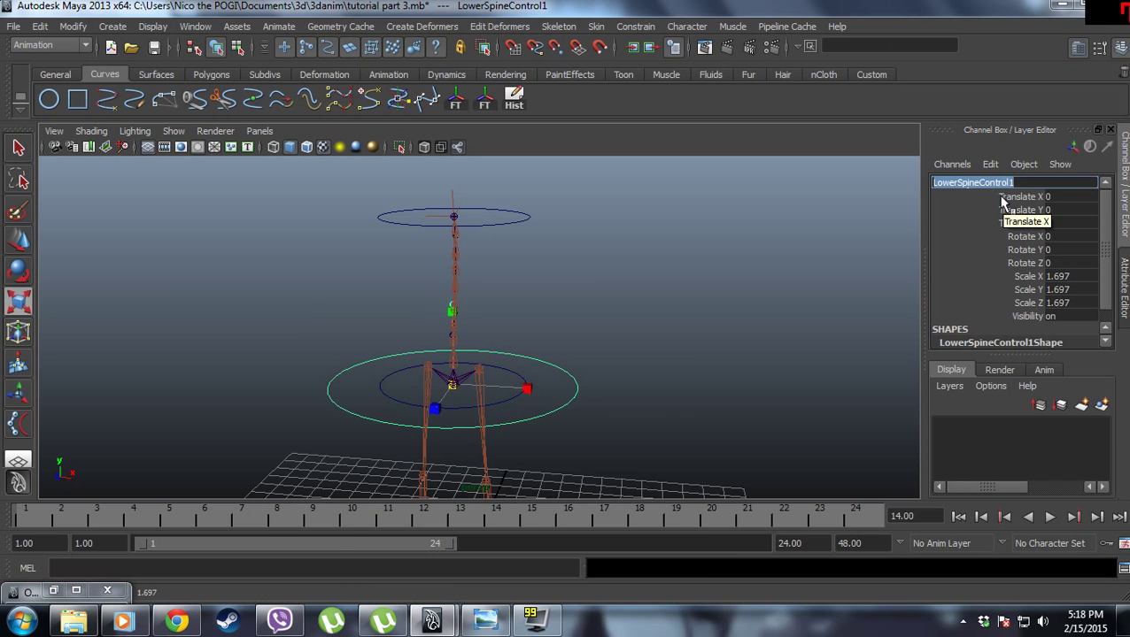
type("BodyControl")
key("Return")
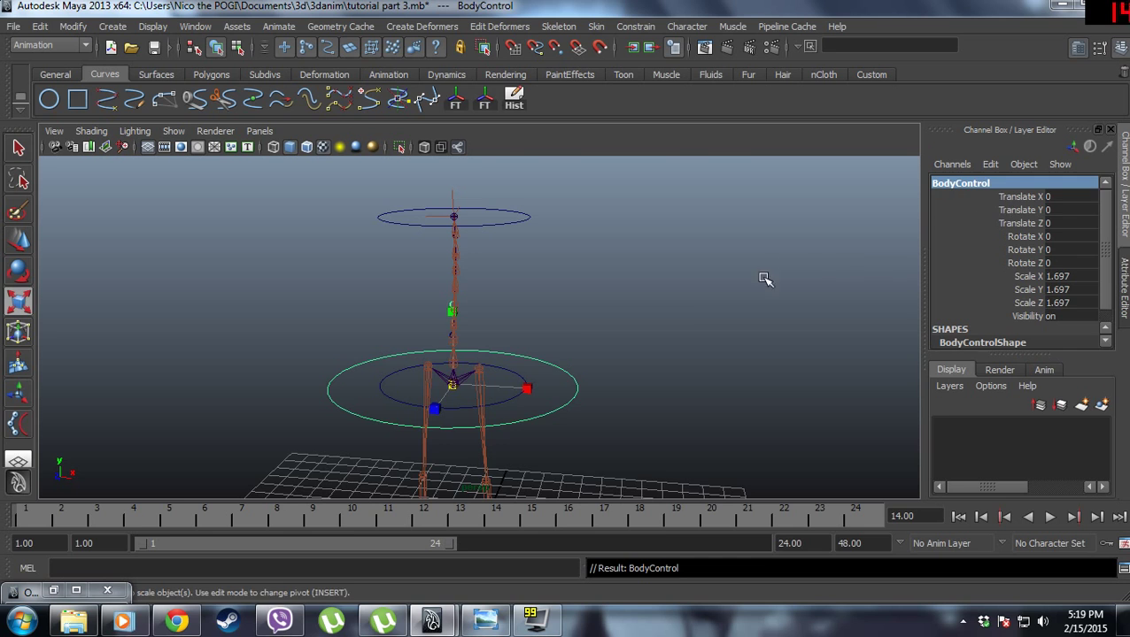
left_click(763, 279)
Parent UpperSpineControl and LowerSpineControl under BodyControl in the Outliner, and select the BodyControl circle with the Move tool.
scroll(587, 341, "up", 5)
middle_click_drag(587, 341, 611, 251, "alt")
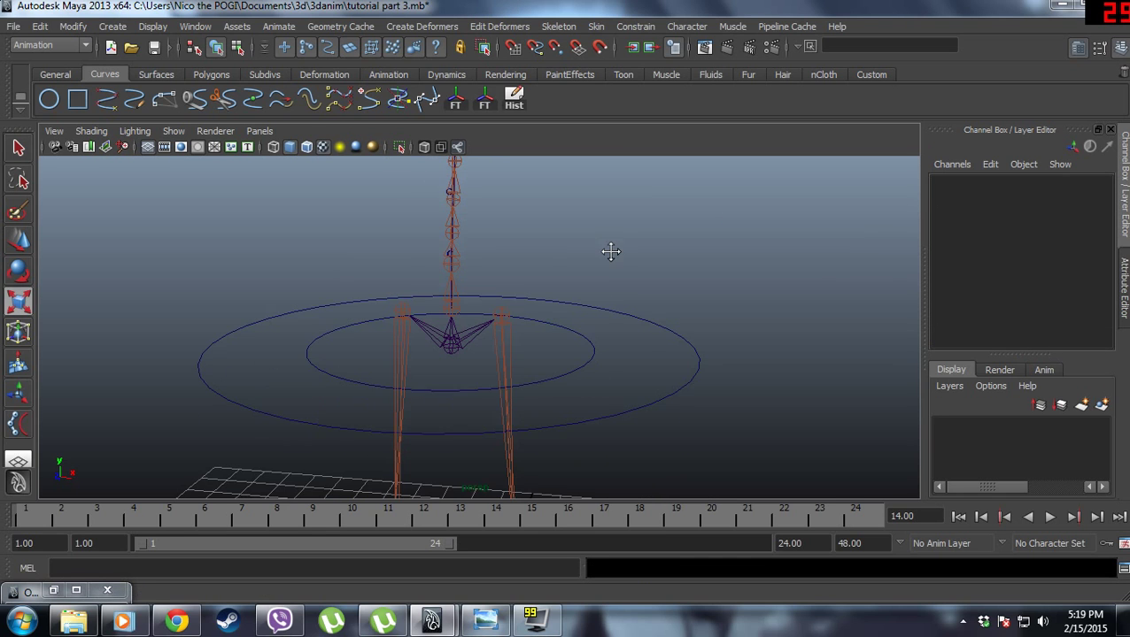
left_click(648, 320)
scroll(616, 266, "down", 5)
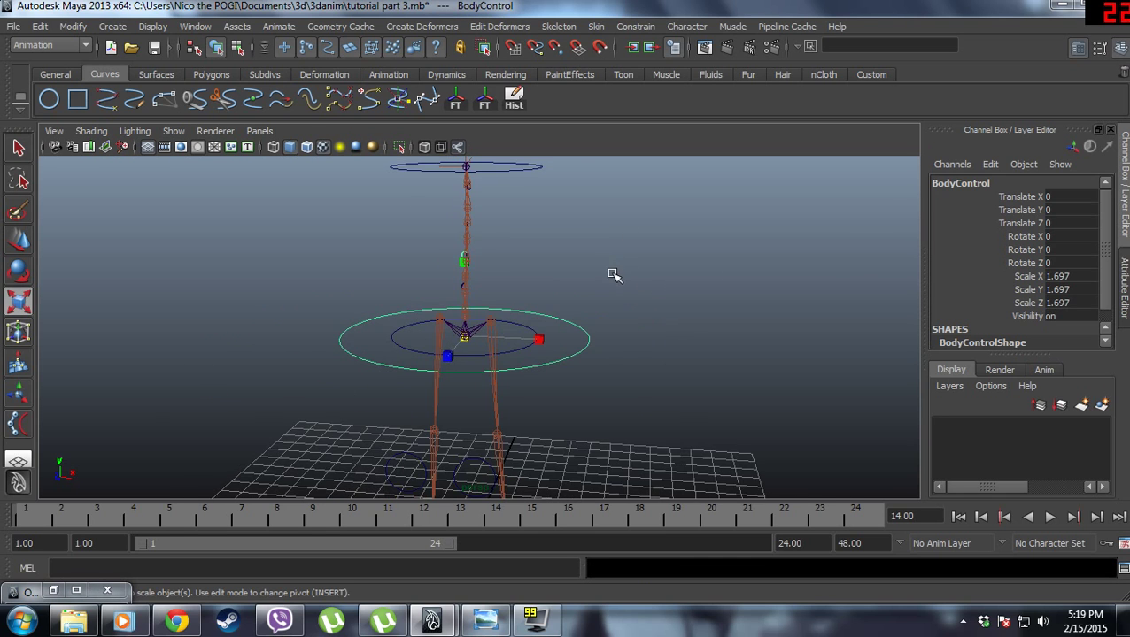
key("q")
scroll(600, 293, "up", 5)
scroll(493, 352, "down", 2)
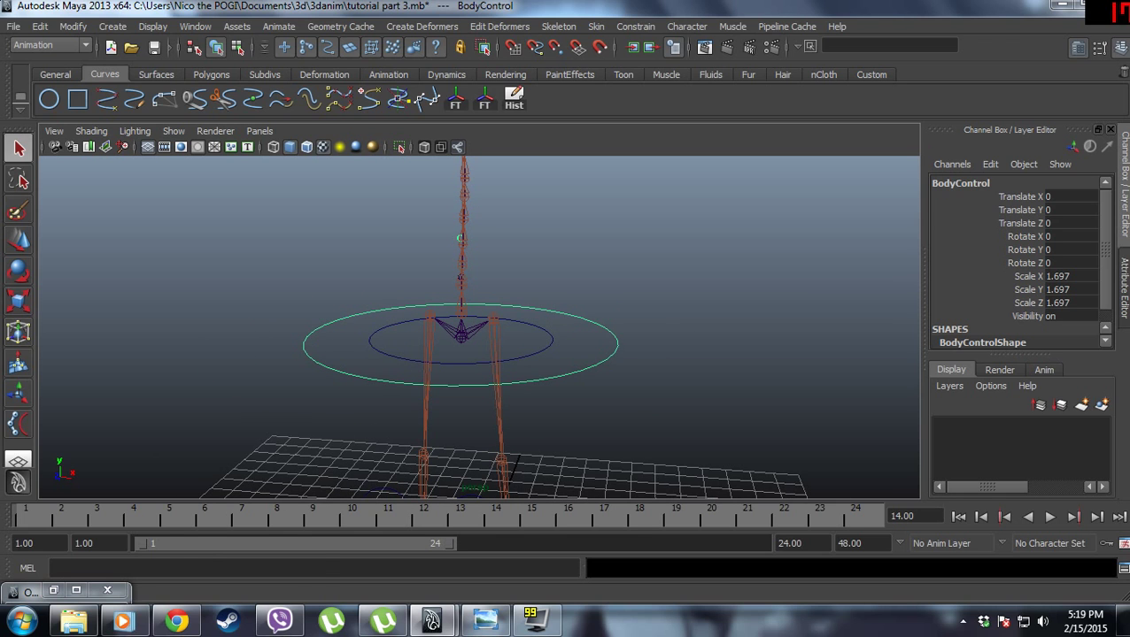
left_click(31, 591)
left_click(127, 394)
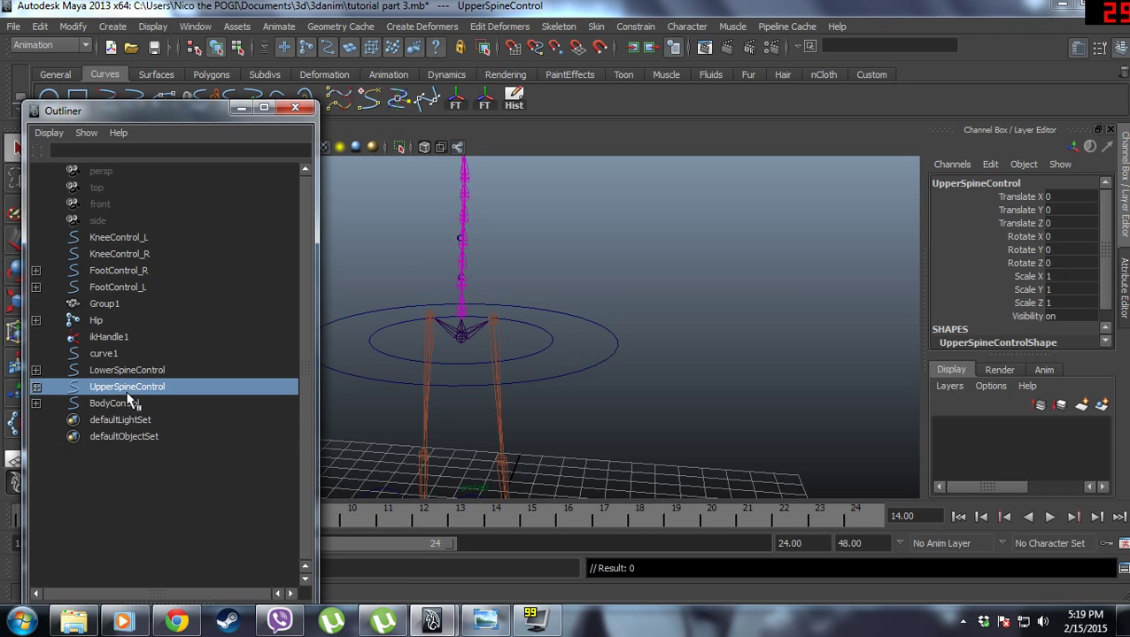
middle_click_drag(141, 401, 143, 386)
left_click(146, 375)
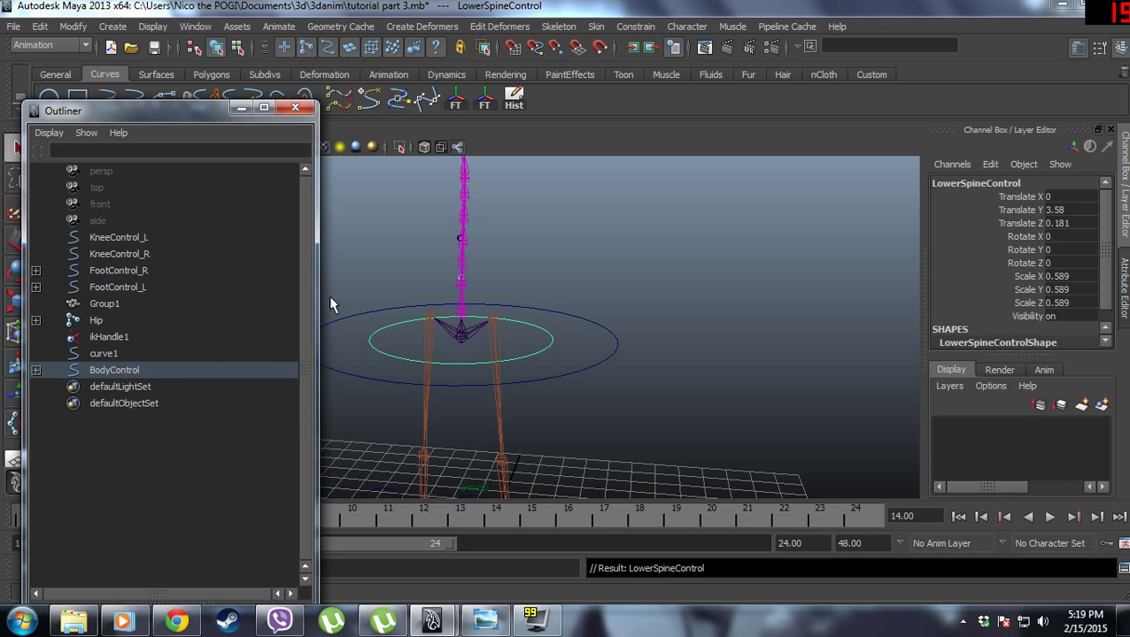
scroll(595, 318, "down", 3)
left_click(596, 319)
left_click(561, 326)
key("w")
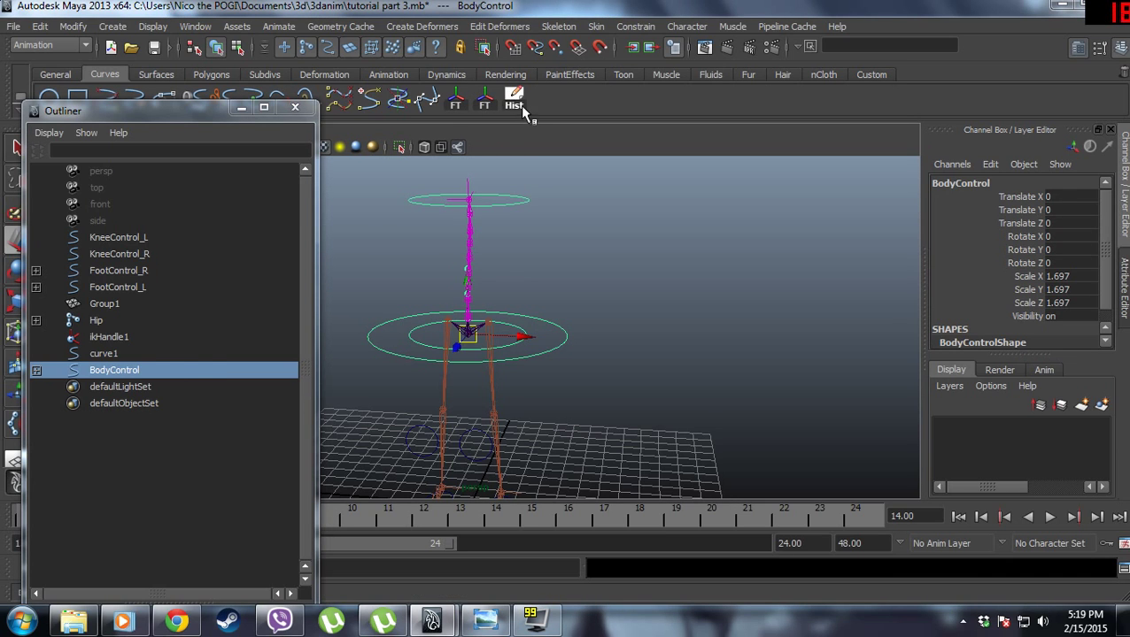
Rename ikHandle1 as Back_IK in the Outliner.
left_click(119, 342)
double_click(118, 342)
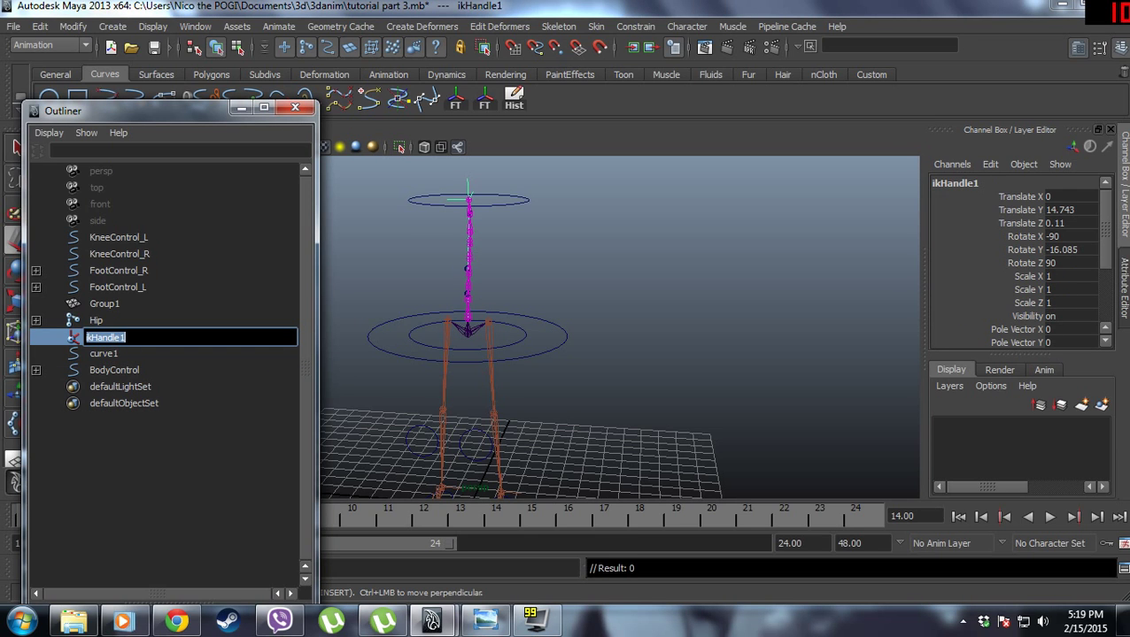
type("Back_IK")
key("Return")
Rename curve1 as IKSPine and minimize the Outliner.
left_click(122, 352)
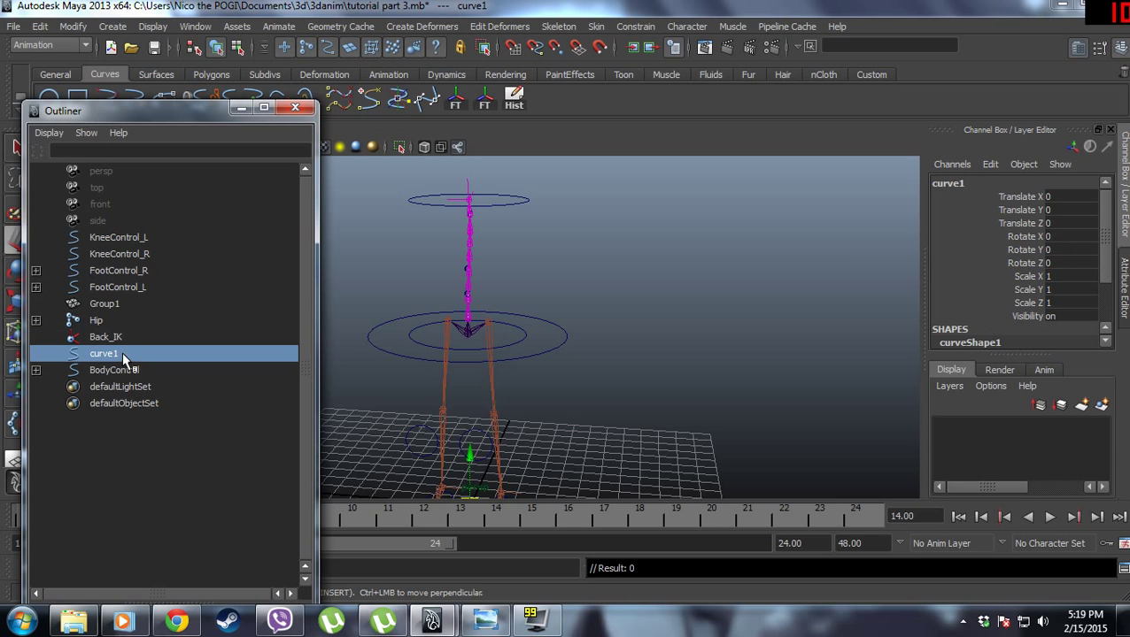
double_click(121, 354)
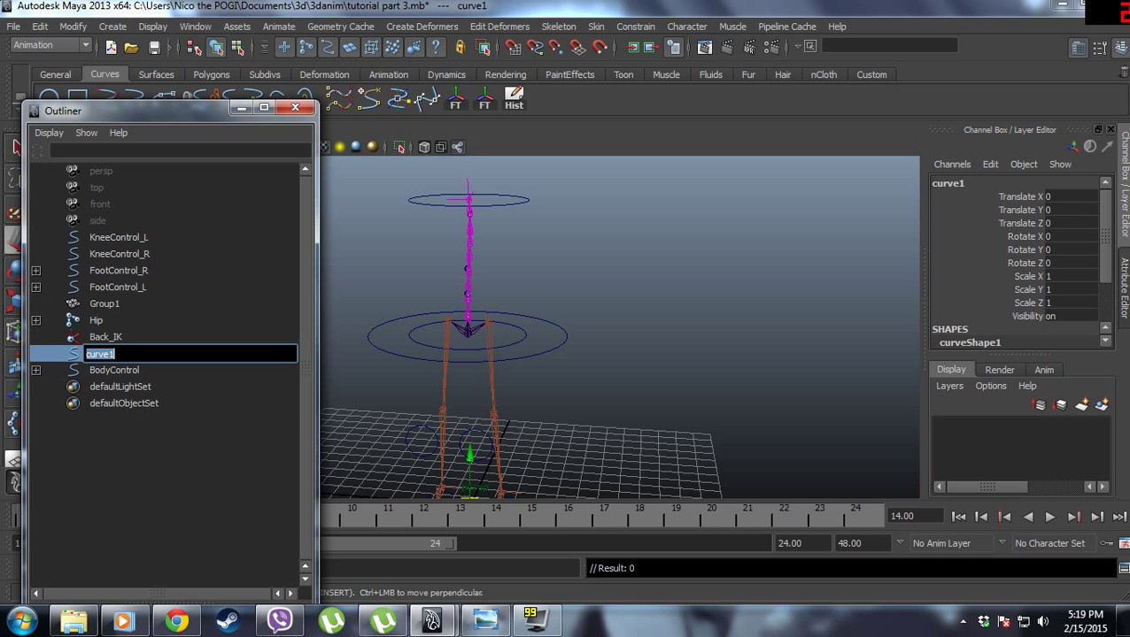
type("IKSPine")
key("Return")
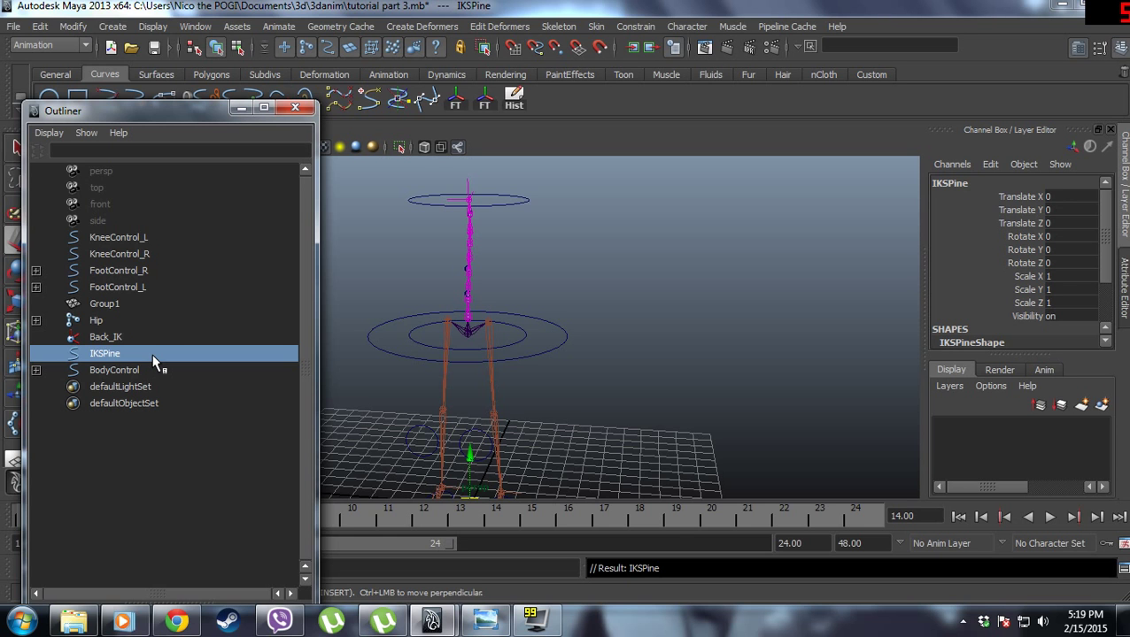
left_click(241, 107)
Test BodyControl by rotating it about -49.5 degrees around Z, and undo the rotation.
left_click(572, 369)
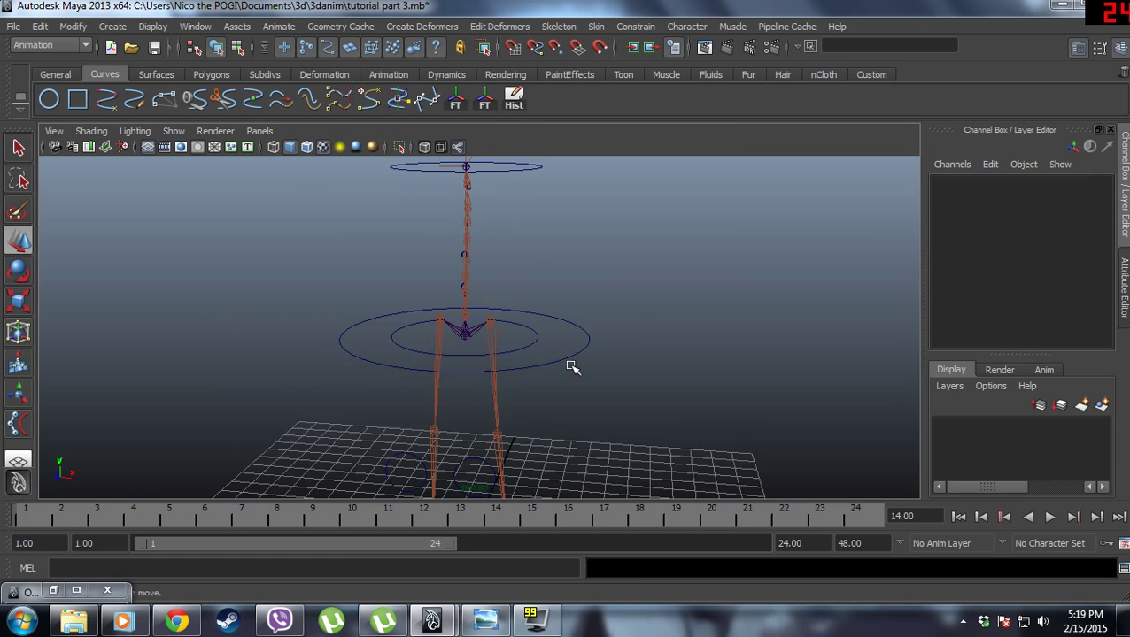
left_click_drag(572, 368, 542, 285, "alt")
left_click(547, 286)
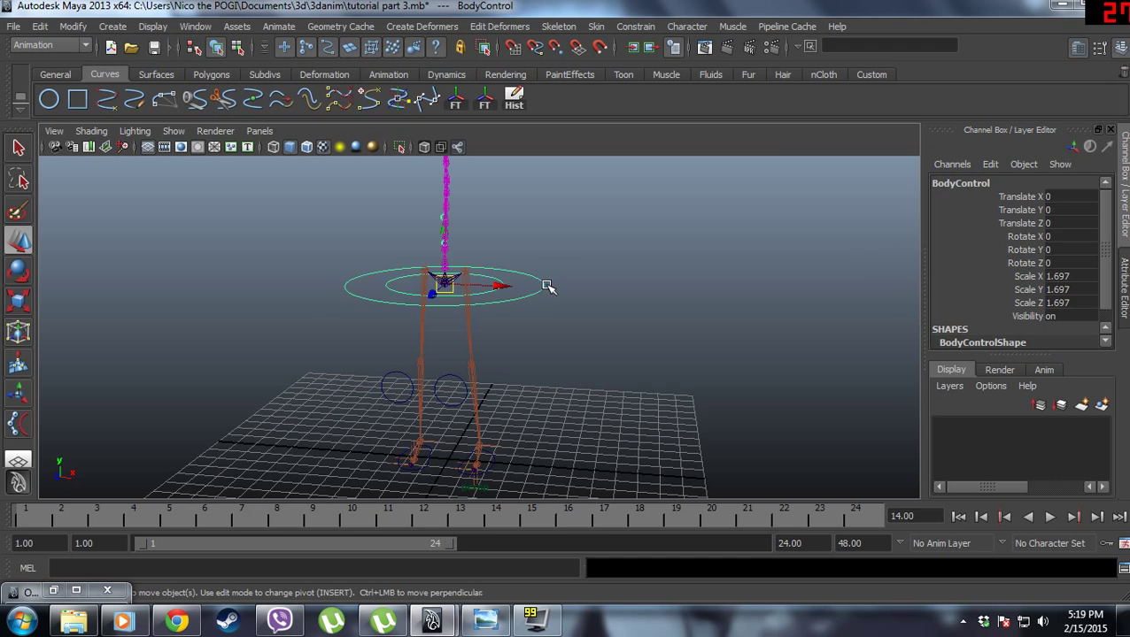
scroll(556, 291, "up", 4)
scroll(553, 294, "down", 3)
middle_click_drag(575, 369, 519, 457, "alt")
left_click_drag(518, 457, 491, 396, "alt")
key("e")
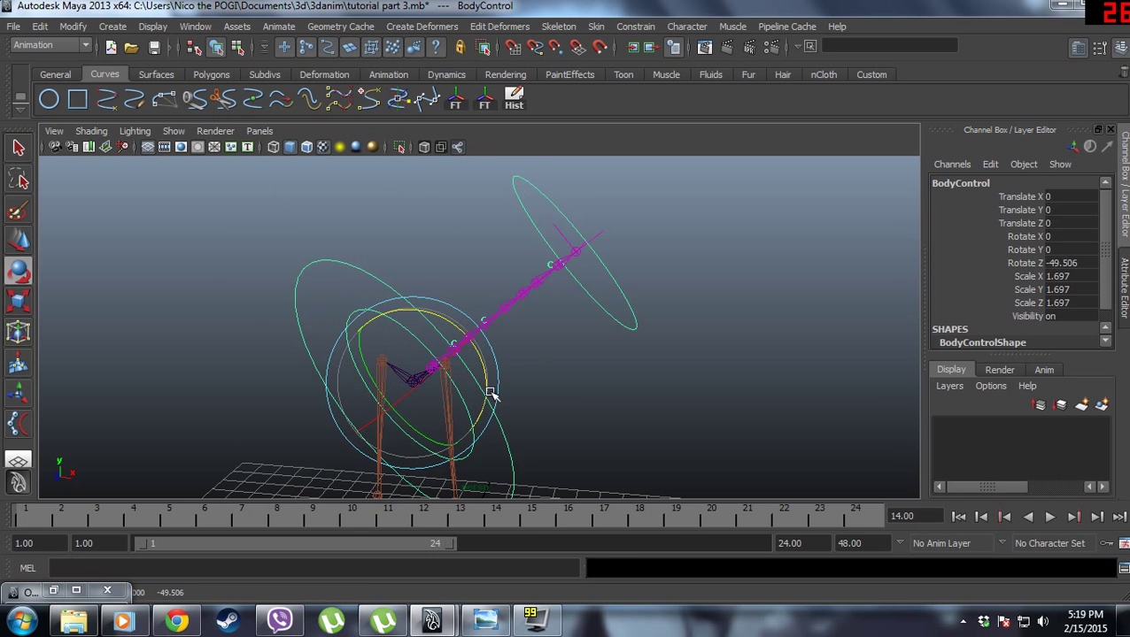
key("ctrl+z")
Test-rotate LowerSpineControl about -16.5 degrees around Z and test-rotate UpperSpineControl, undoing each rotation.
left_click(578, 373)
left_click(503, 384)
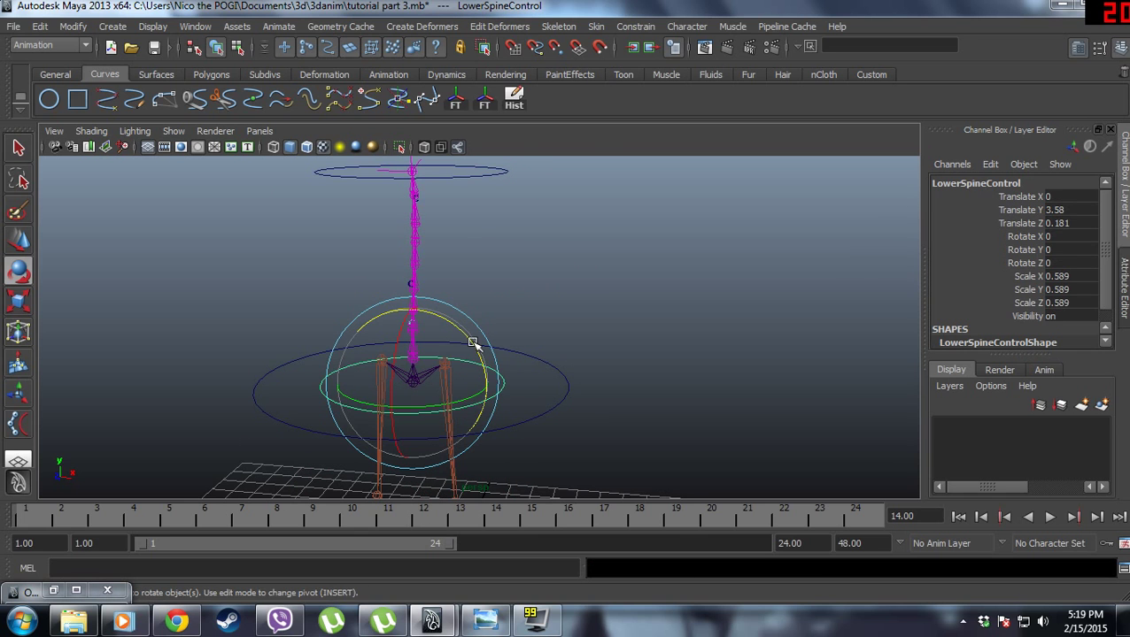
mouse_move(472, 345)
left_mouse_down()
mouse_move(456, 312)
mouse_move(447, 317)
mouse_move(472, 366)
left_mouse_up()
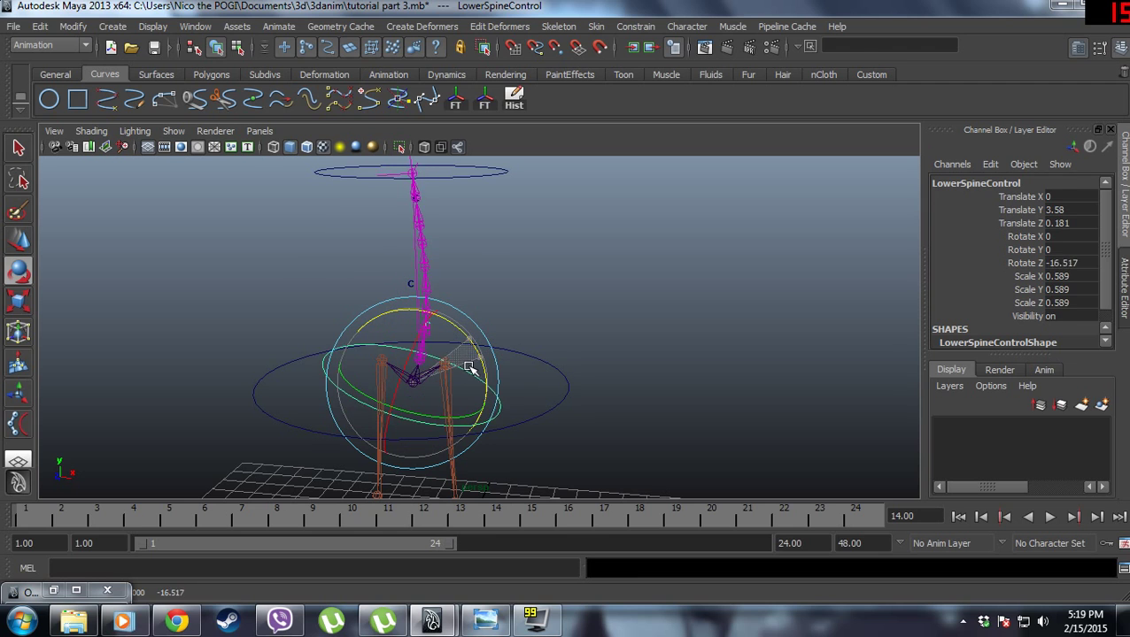
key("ctrl+z")
left_click(492, 186)
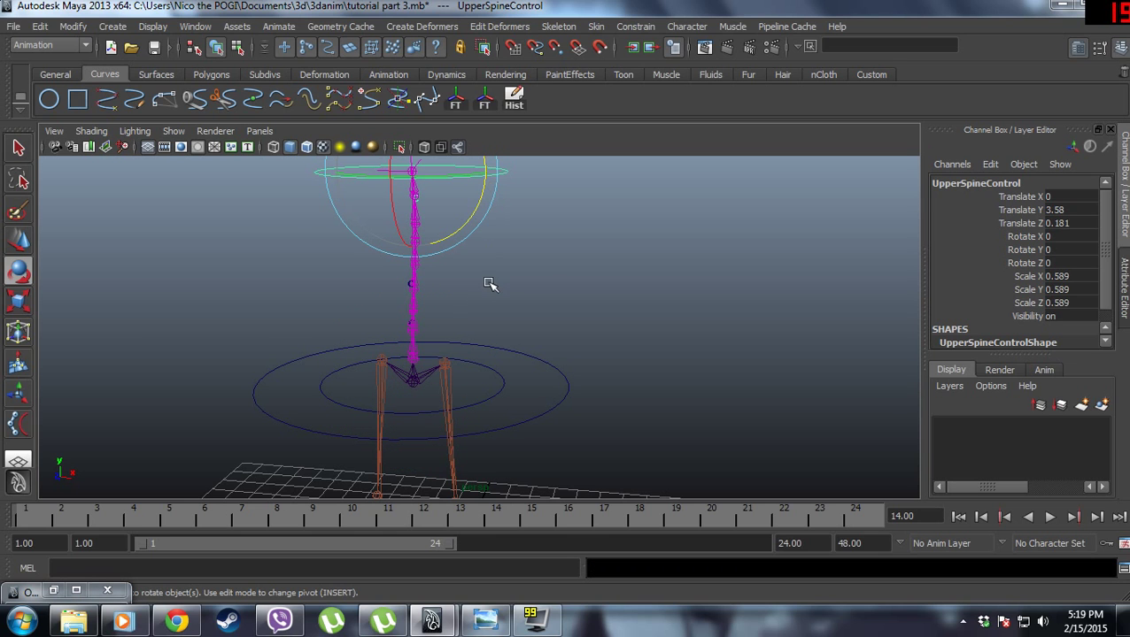
left_click_drag(481, 211, 512, 274)
key("ctrl+z")
Apply a parent constraint from LowerSpineControl to the Hip joint.
scroll(537, 351, "up", 4)
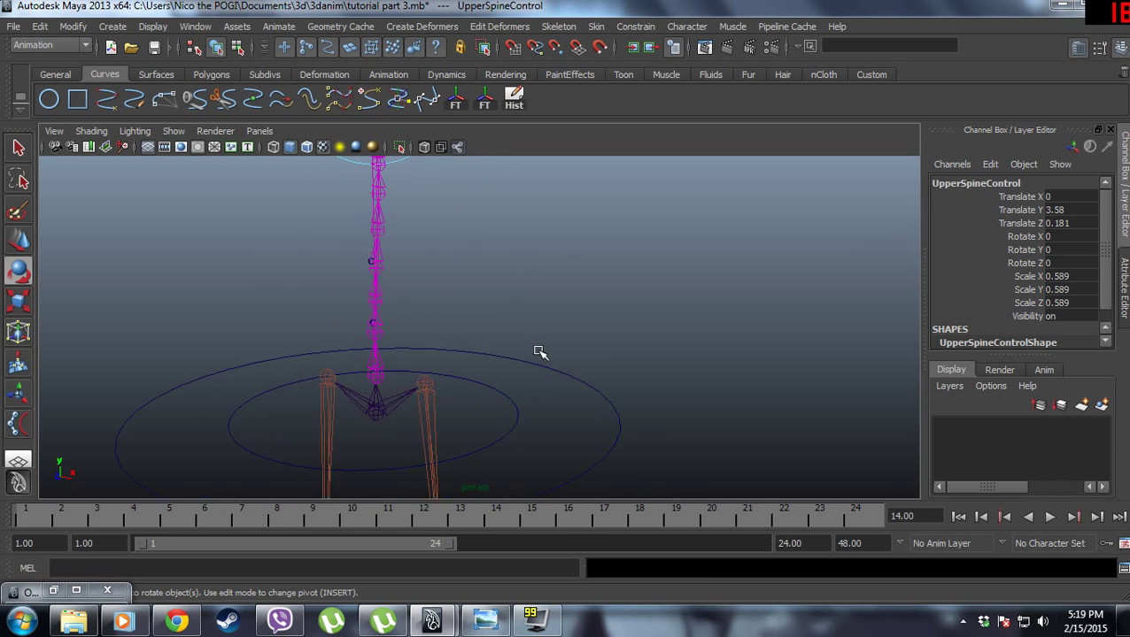
middle_click_drag(494, 327, 492, 191, "alt")
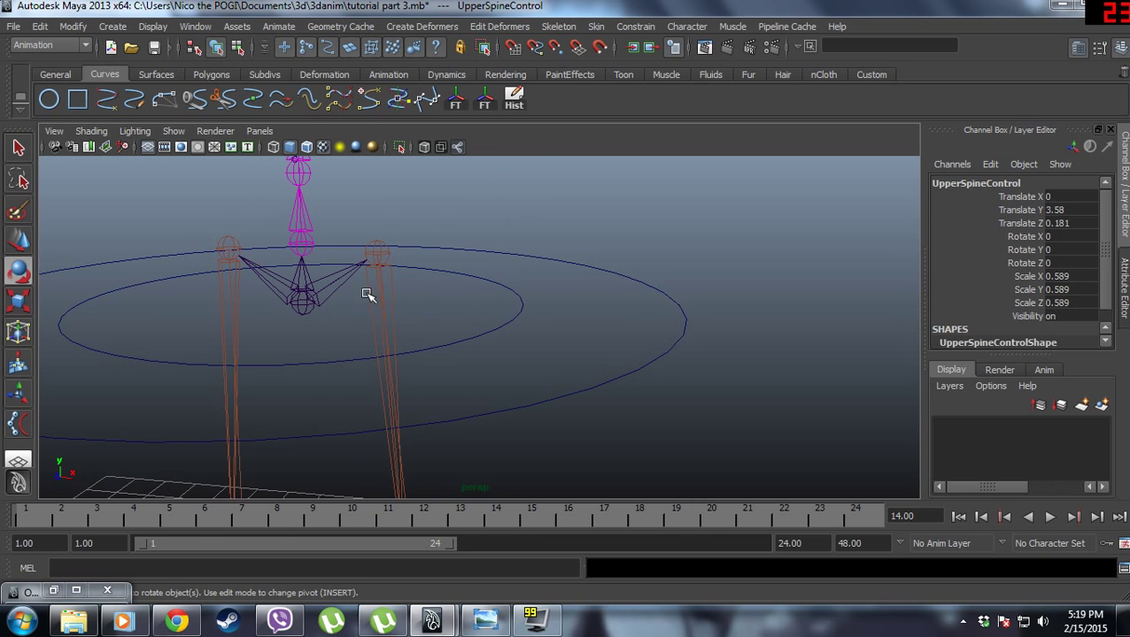
key("w")
left_click(515, 295)
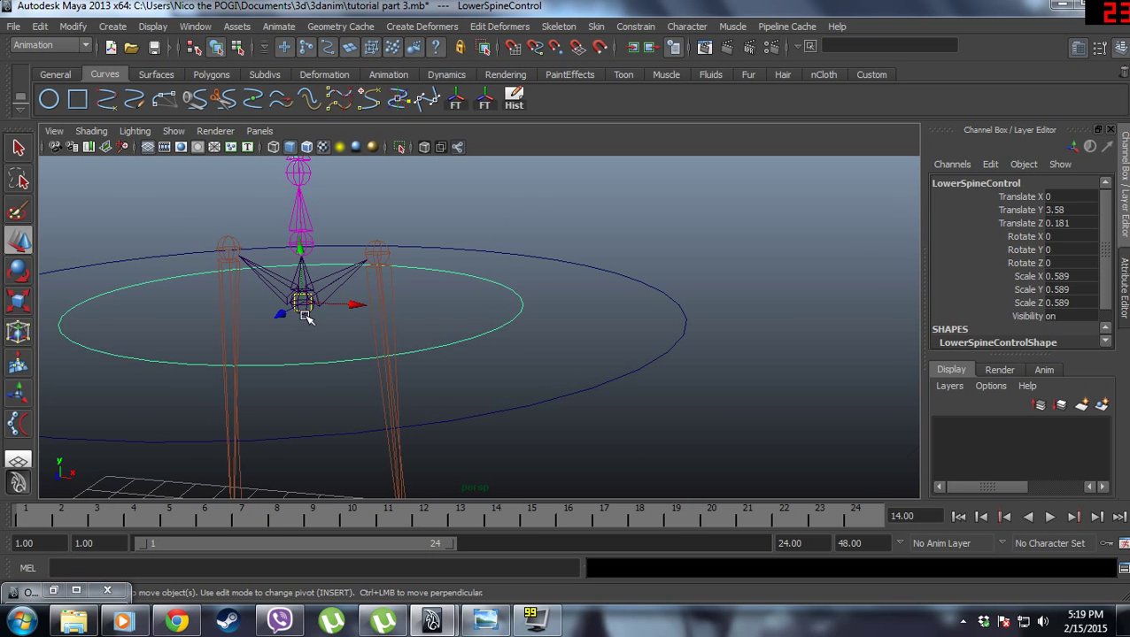
scroll(305, 317, "up", 4)
middle_click_drag(292, 334, 439, 356, "alt")
left_click(302, 313, "shift")
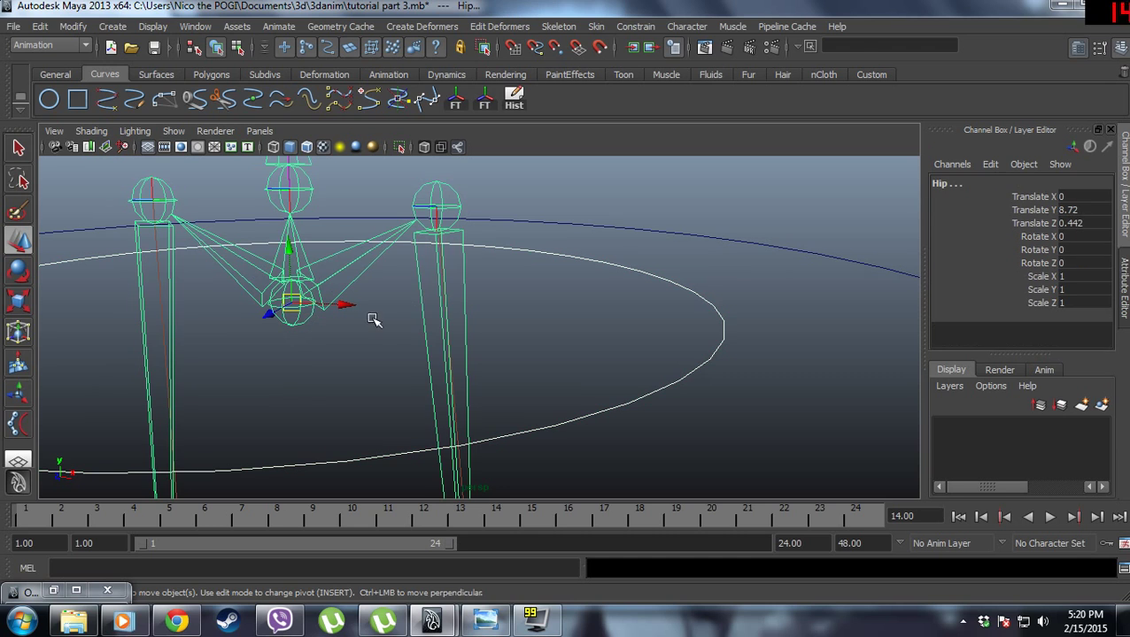
left_click(636, 25)
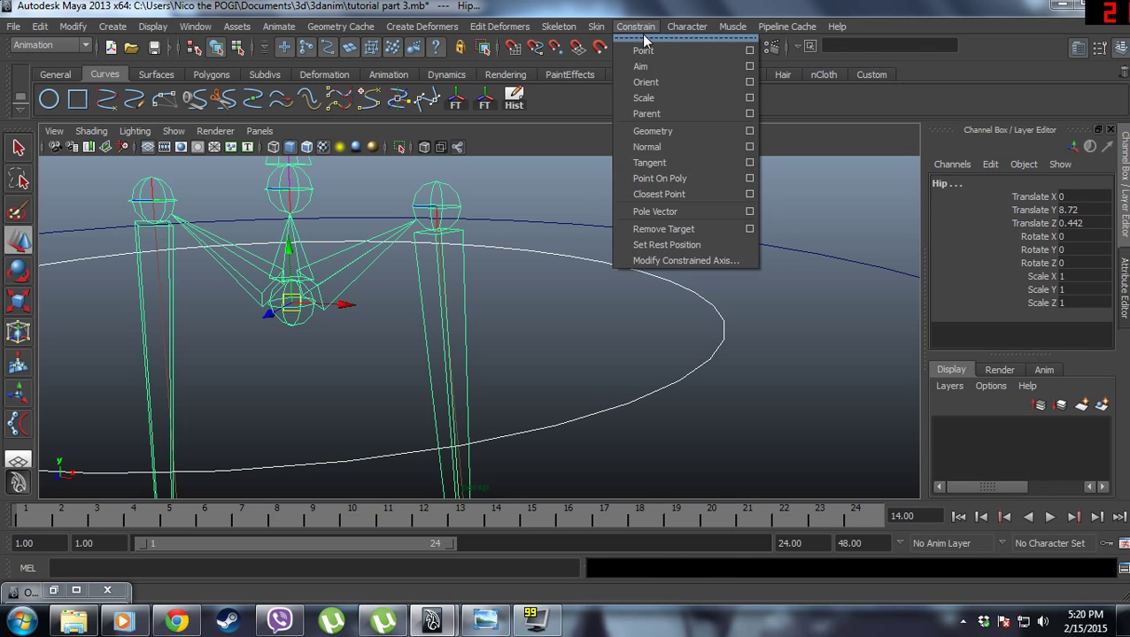
left_click(666, 112)
key("f")
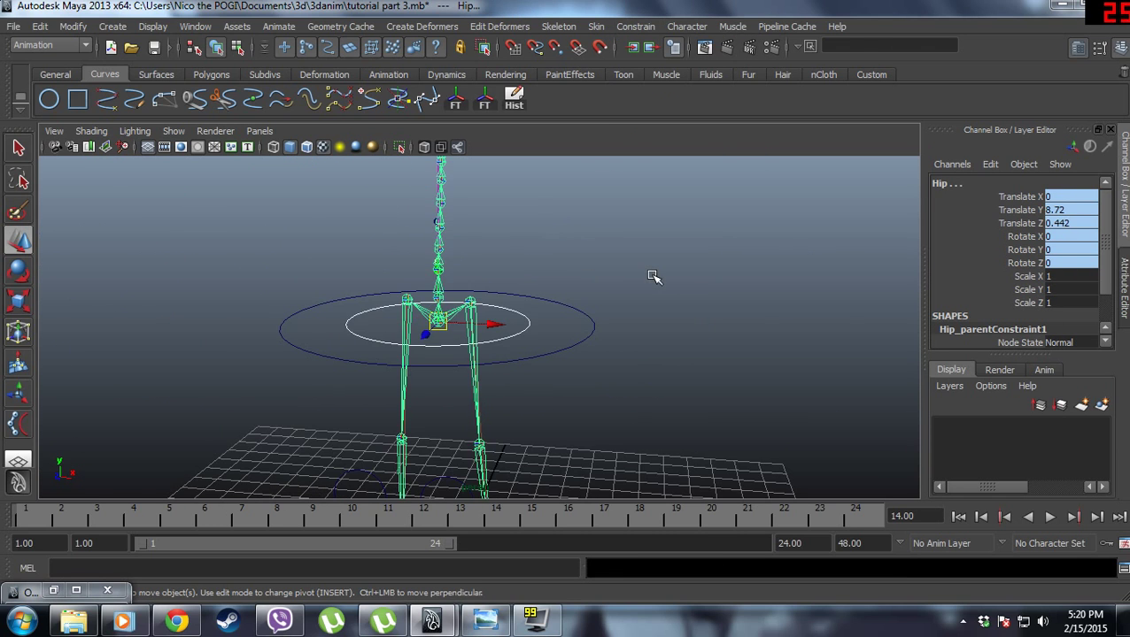
Test the hip constraint by rotating LowerSpineControl about -56 degrees around Z, and undo the rotation.
left_click(590, 315)
left_click(528, 321)
key("e")
left_click_drag(499, 298, 517, 350)
key("ctrl+z")
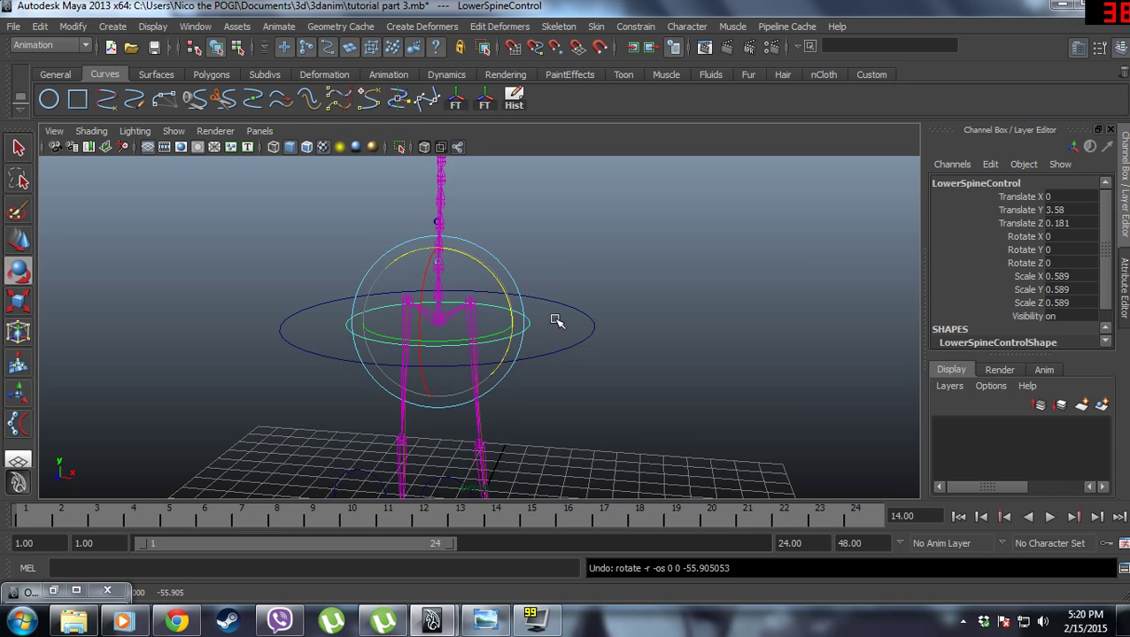
Create a NURBS circle at the origin around the feet, scale it uniformly to about 8.153, and deselect it.
scroll(562, 332, "down", 3)
middle_click_drag(570, 345, 549, 278, "alt")
right_click_drag(548, 277, 522, 345, "alt")
left_click(635, 302)
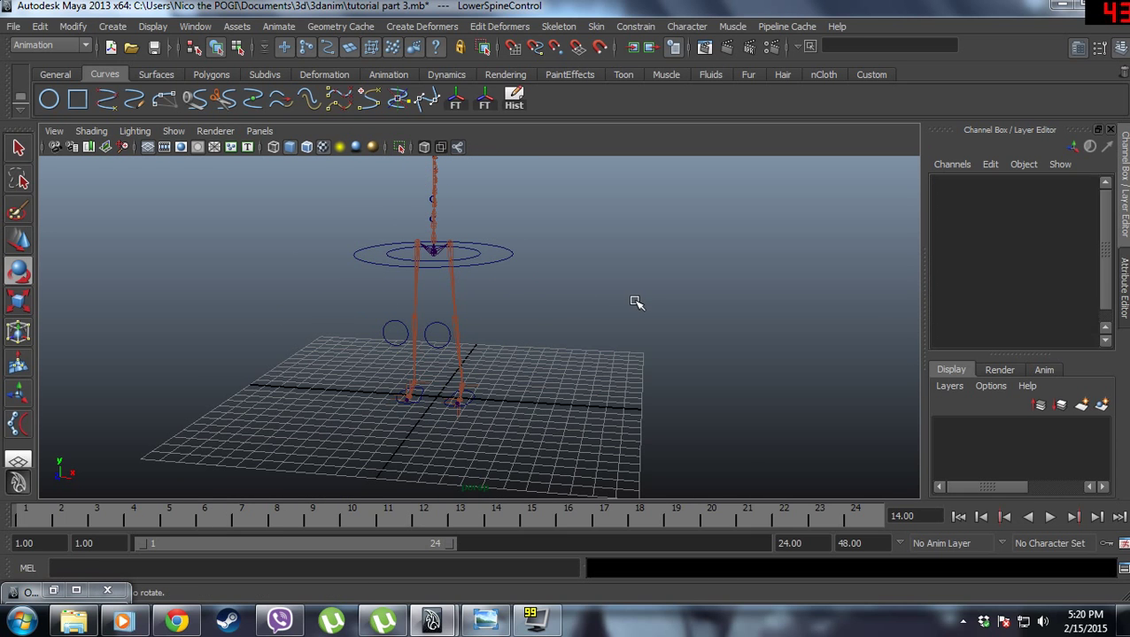
left_click(46, 103)
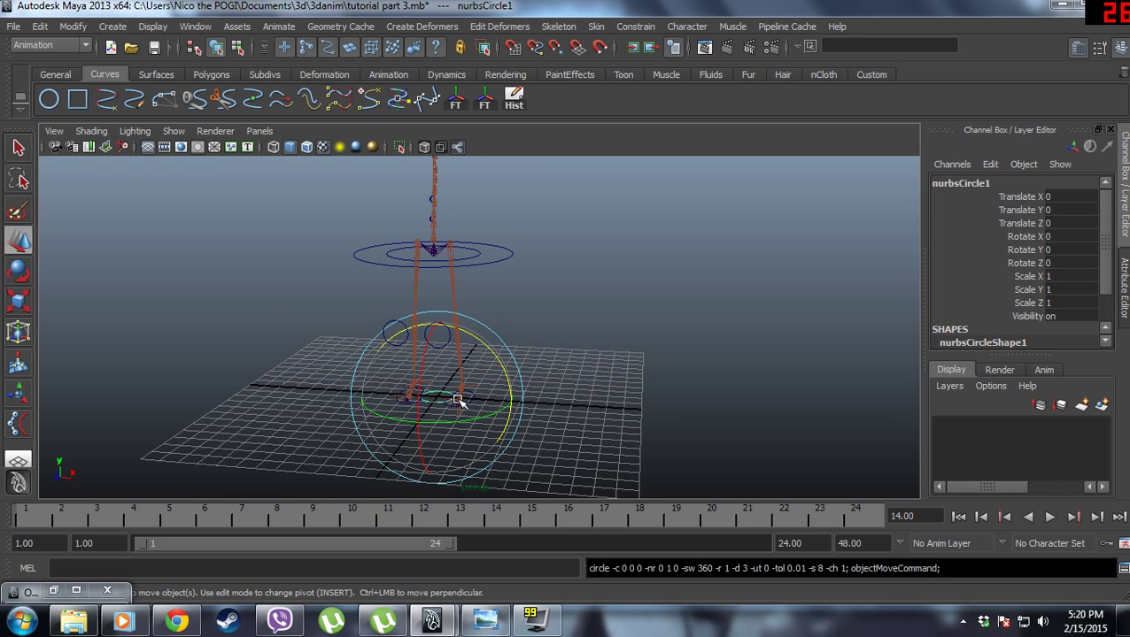
key("r")
key("e")
key("r")
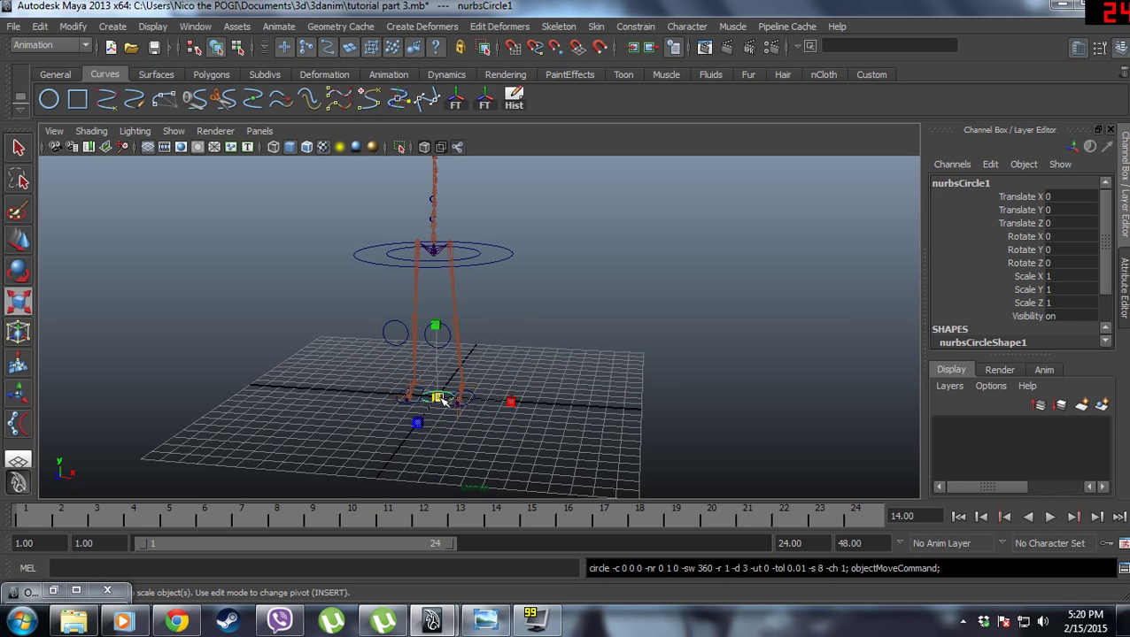
left_click_drag(443, 400, 627, 480)
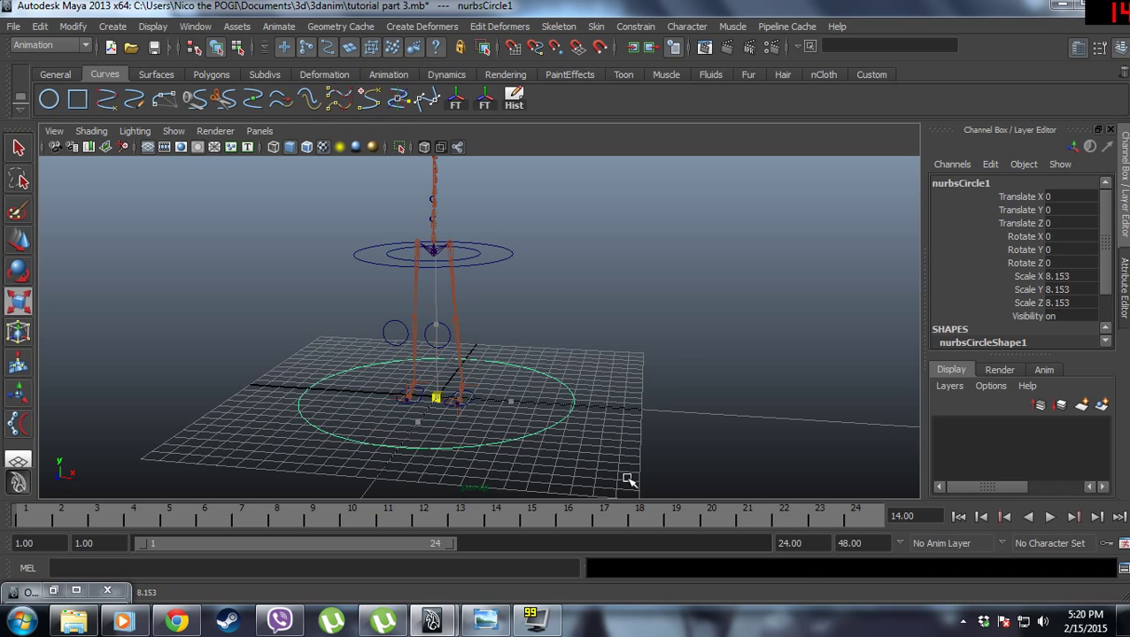
key("w")
left_click(607, 308)
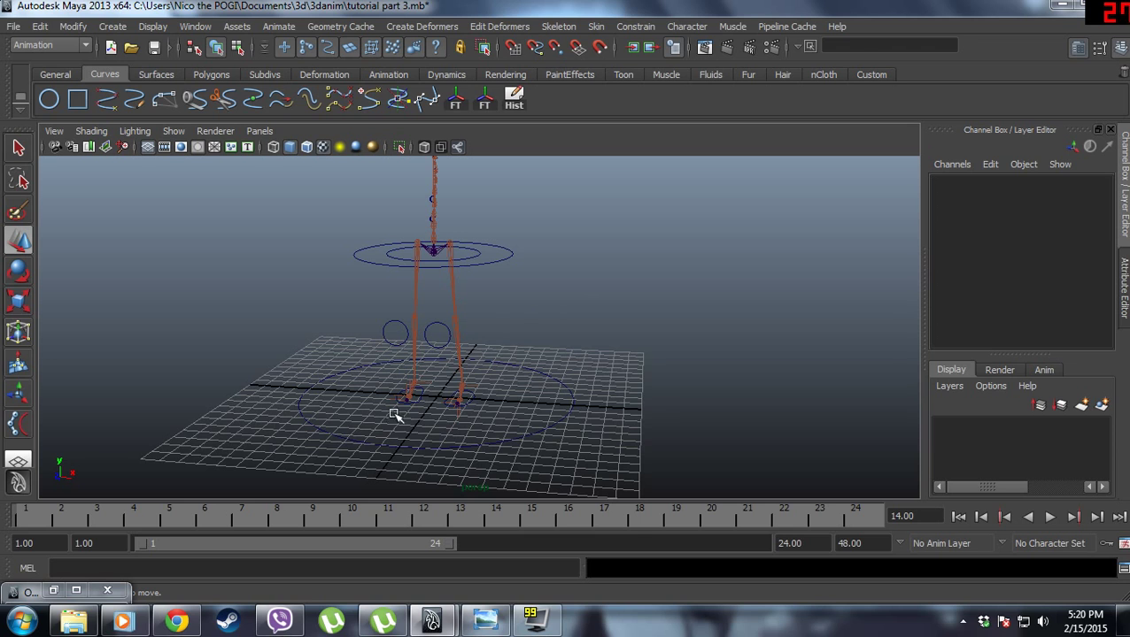
Parent FootControl_L and FootControl_R under nurbsCircle1, the large circle around the feet.
left_click(53, 590)
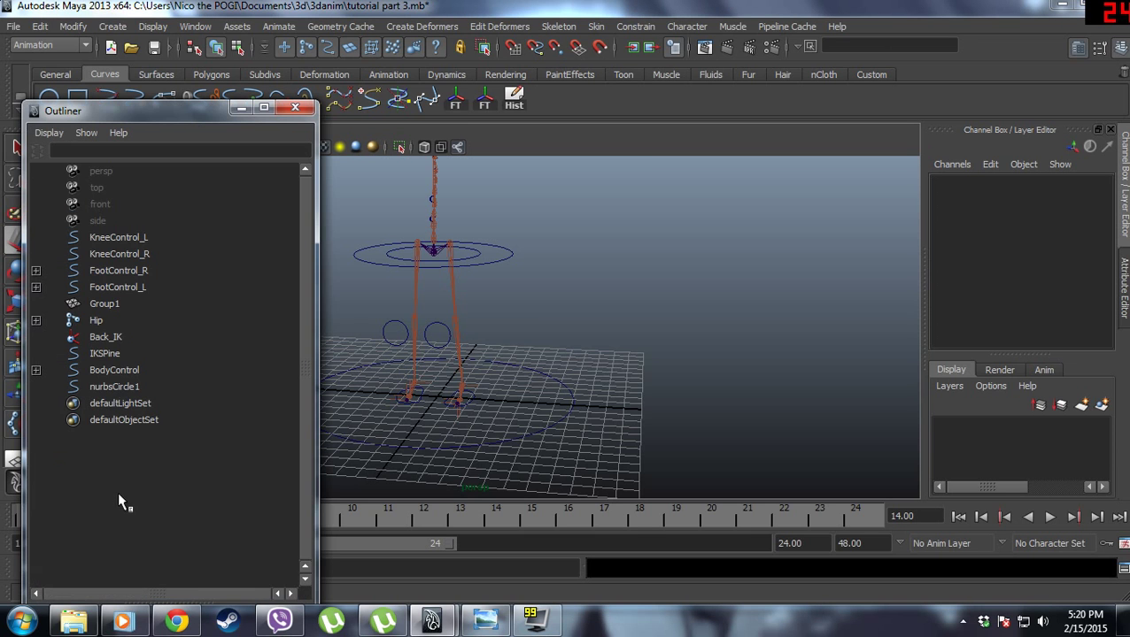
left_click(119, 292)
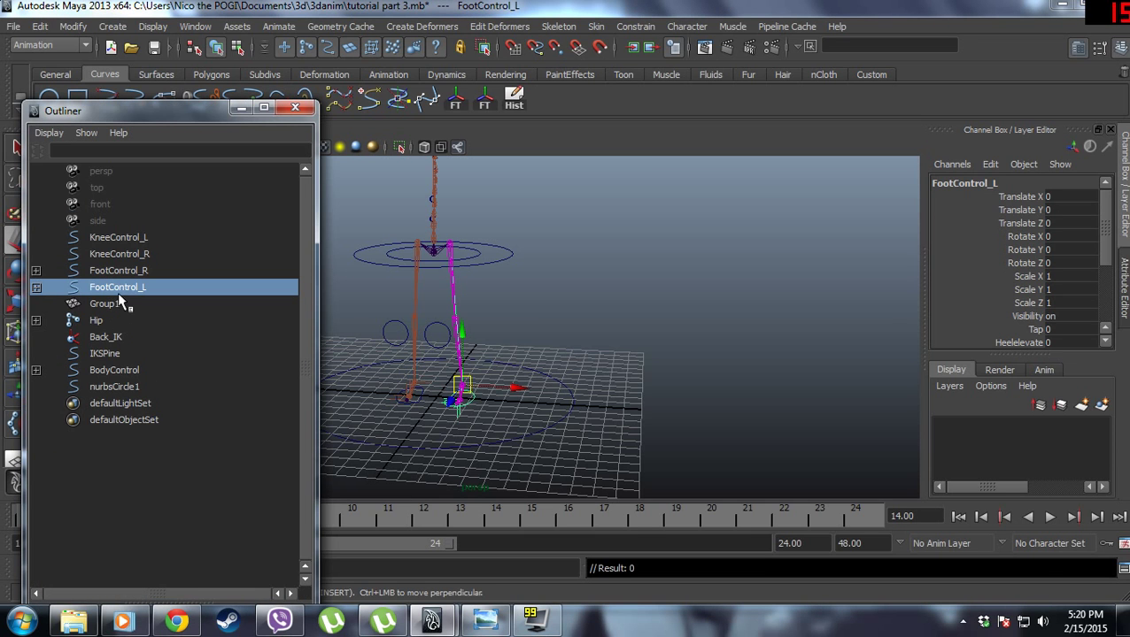
left_click(131, 271, "shift")
middle_click_drag(133, 273, 138, 385)
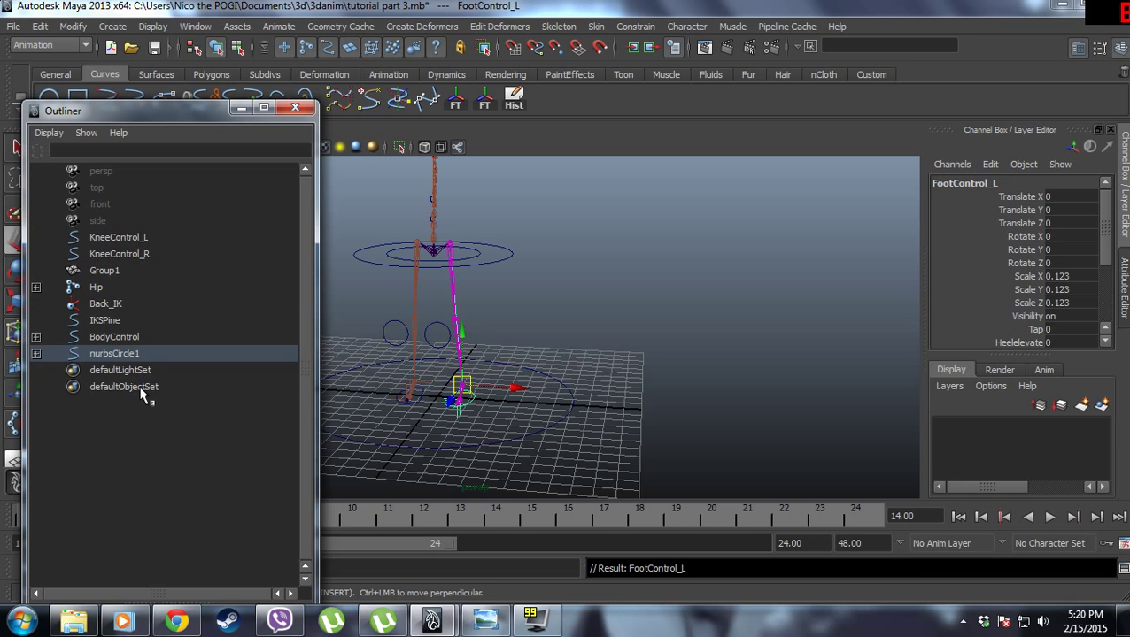
Rename nurbsCircle1 as WholeBodyControl.
left_click(128, 355)
double_click(128, 355)
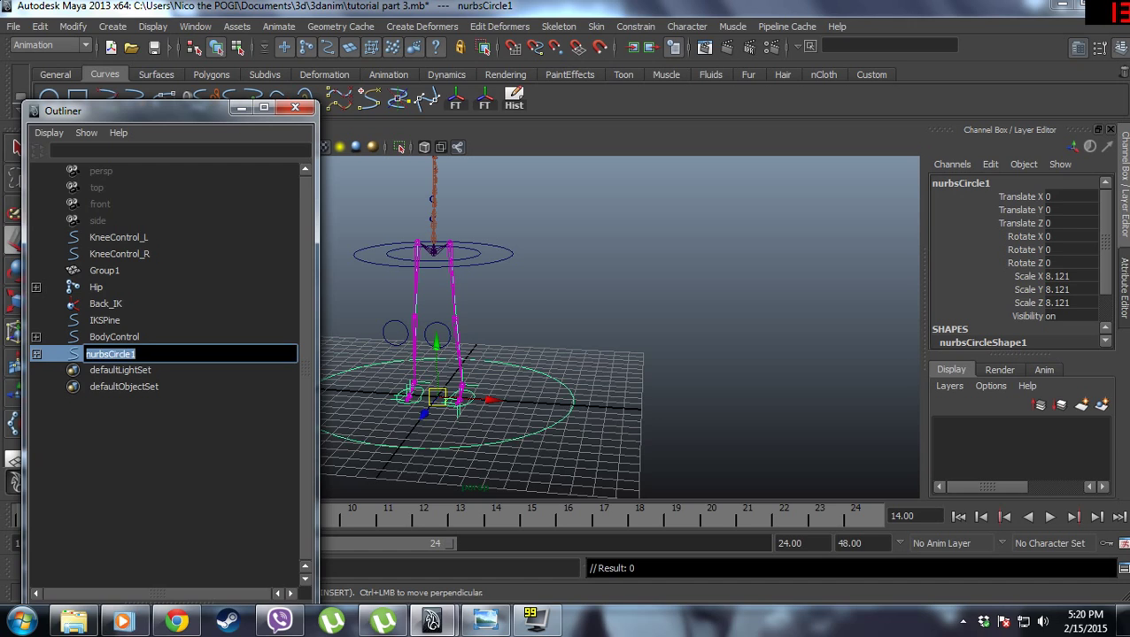
type("WholeBodyContr")
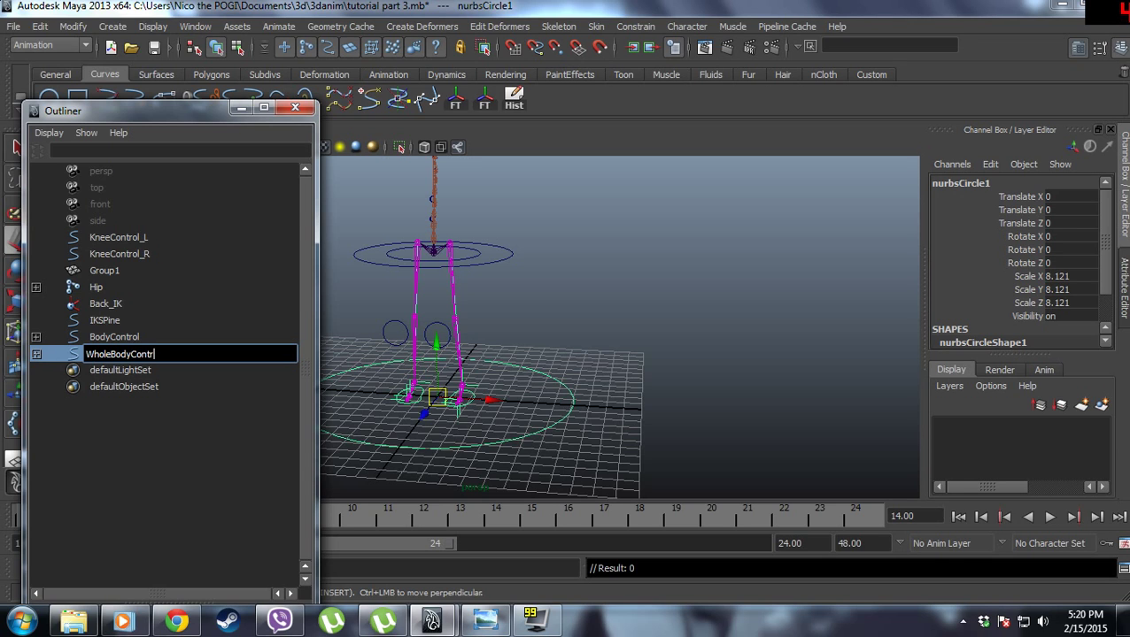
type("ol")
key("Return")
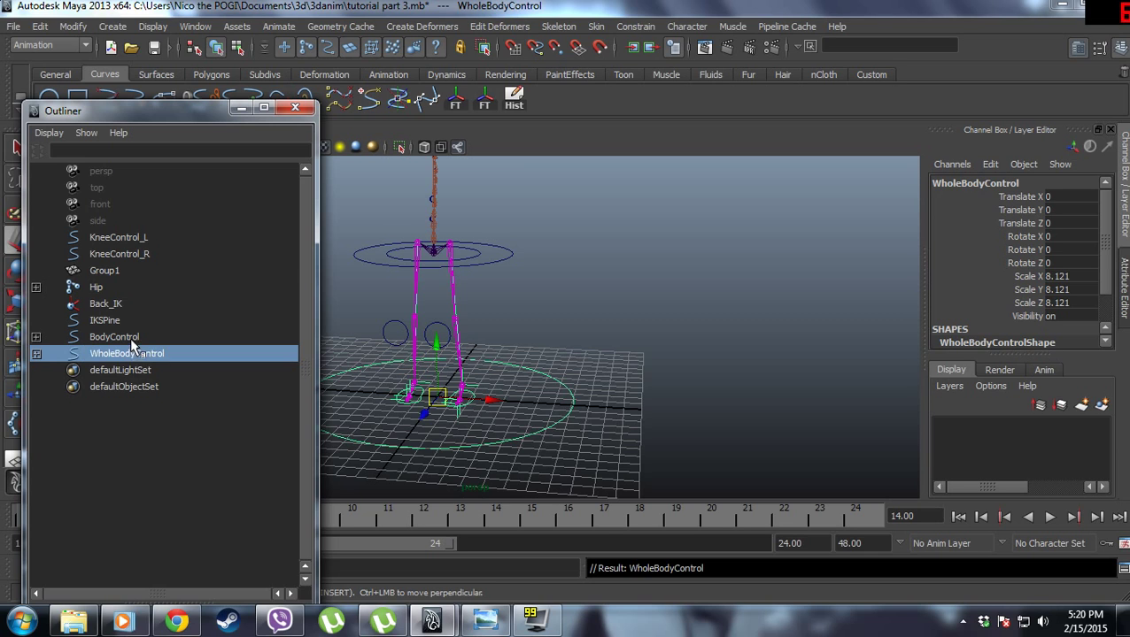
Parent BodyControl, KneeControl_L and KneeControl_R under WholeBodyControl.
left_click(130, 337)
middle_click_drag(120, 335, 141, 350)
left_click(136, 254)
left_click(134, 238, "ctrl")
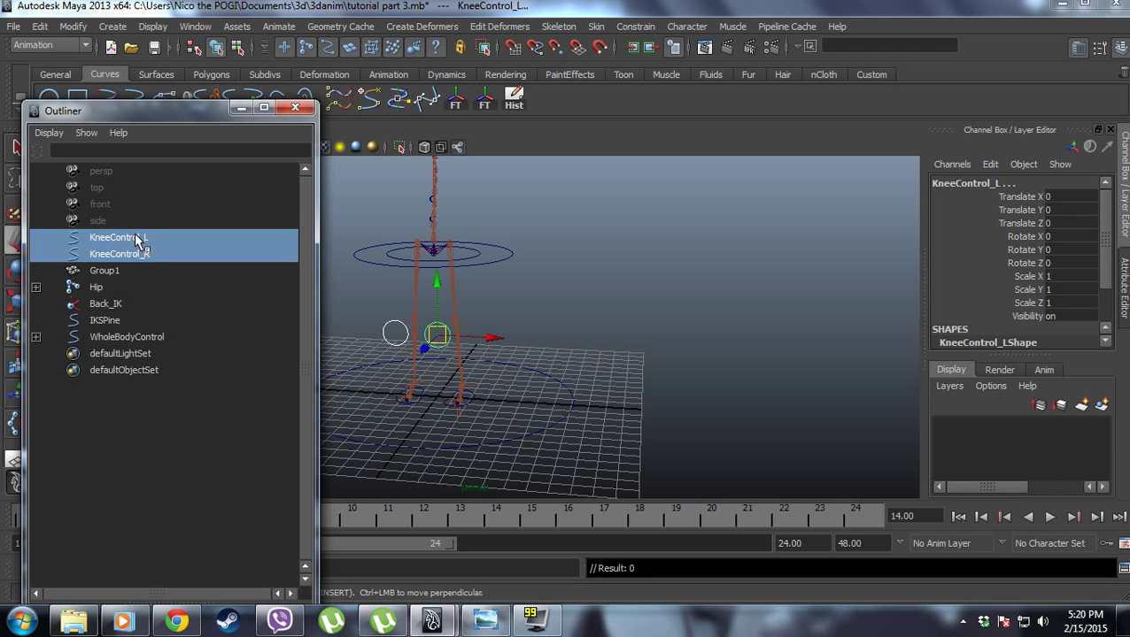
middle_click_drag(135, 233, 140, 333)
Group Back_IK and IKSPine together and name the group RigGroup.
left_click(118, 272)
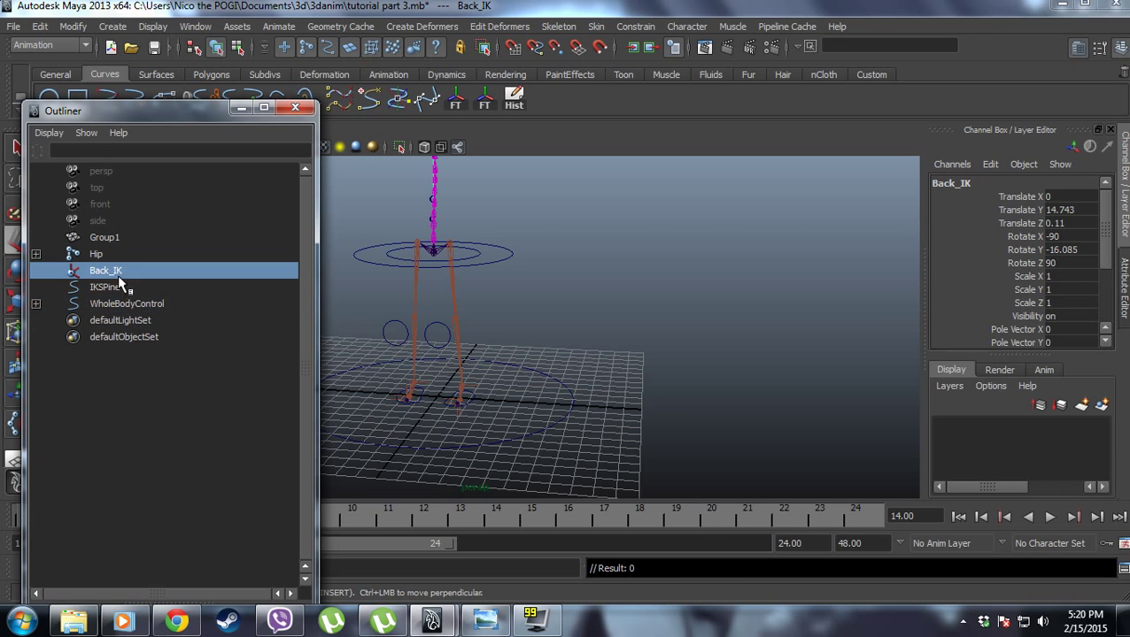
scroll(414, 310, "down", 3)
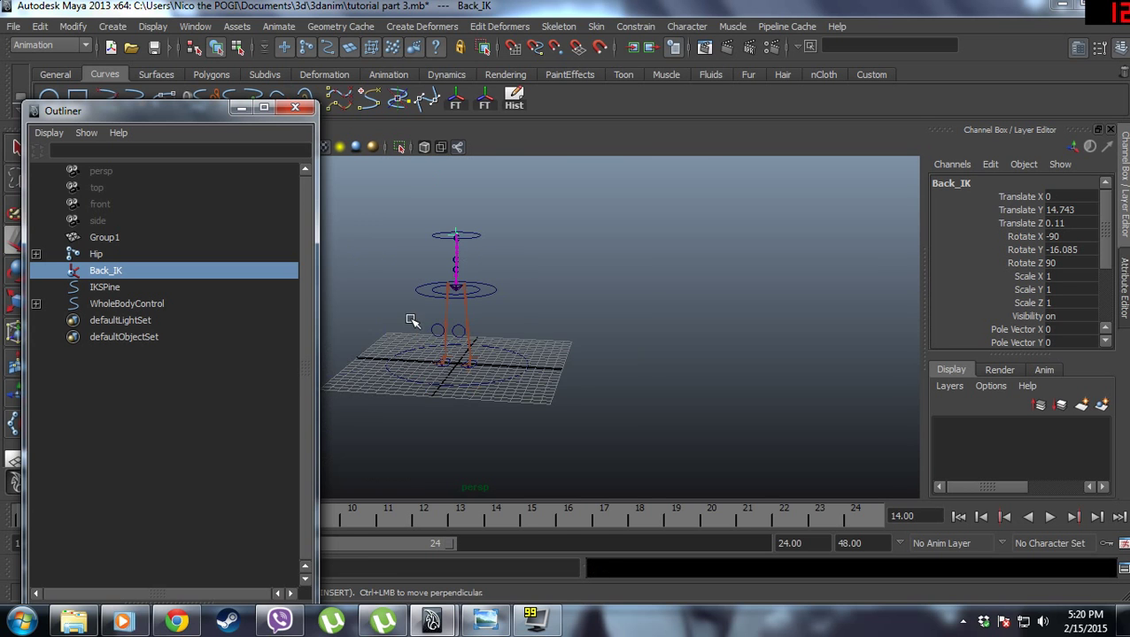
scroll(411, 323, "up", 4)
middle_click_drag(451, 333, 548, 319, "alt")
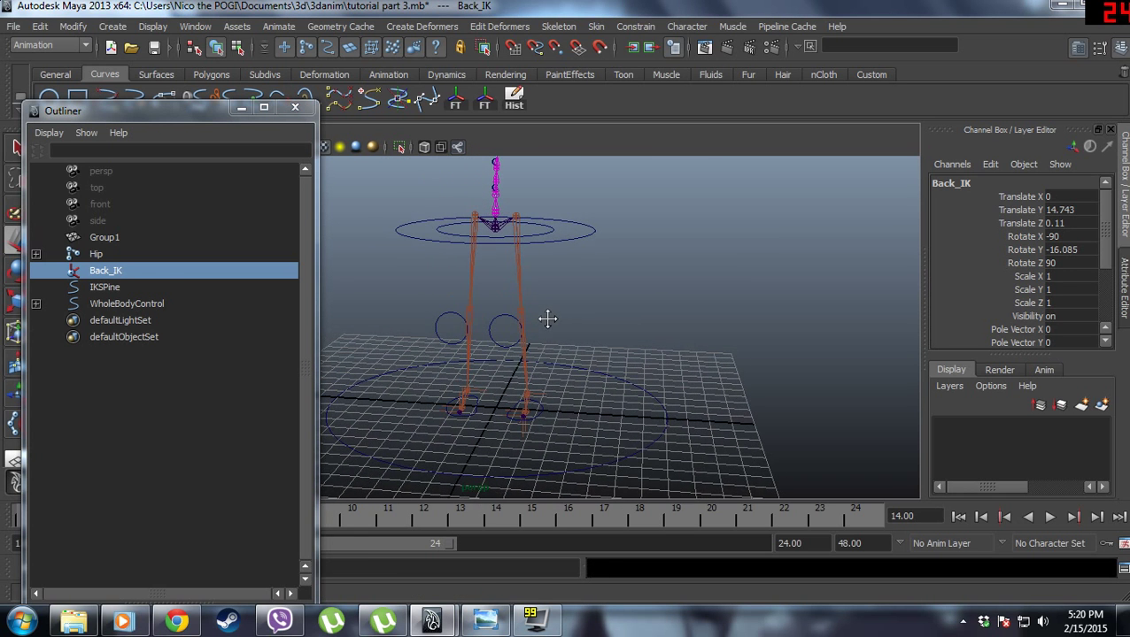
left_click(121, 285, "ctrl")
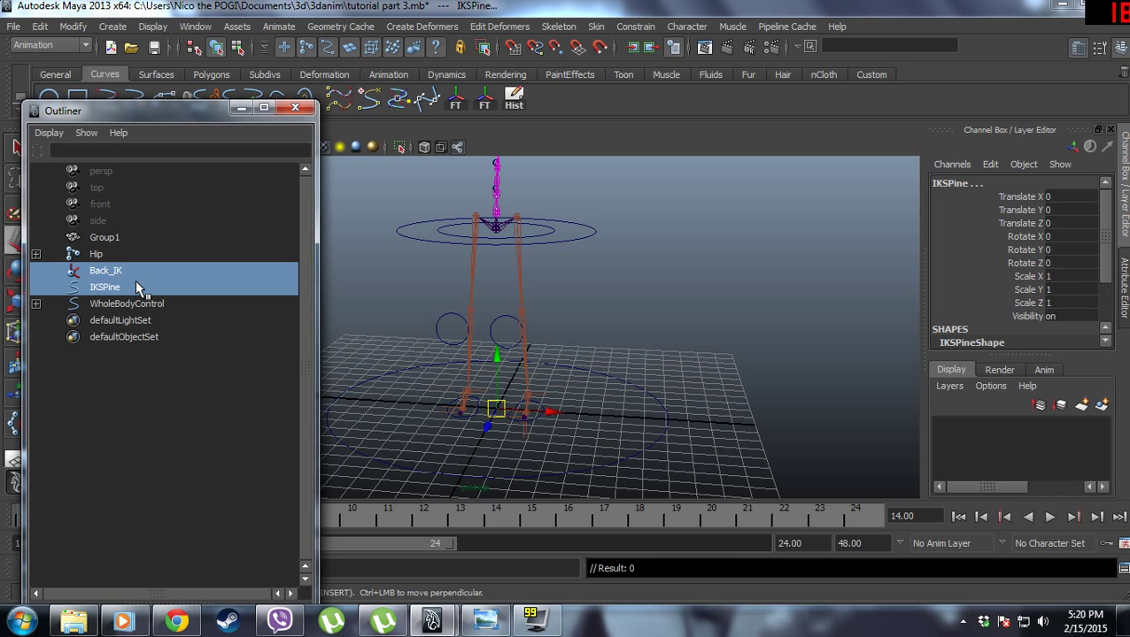
key("ctrl+g")
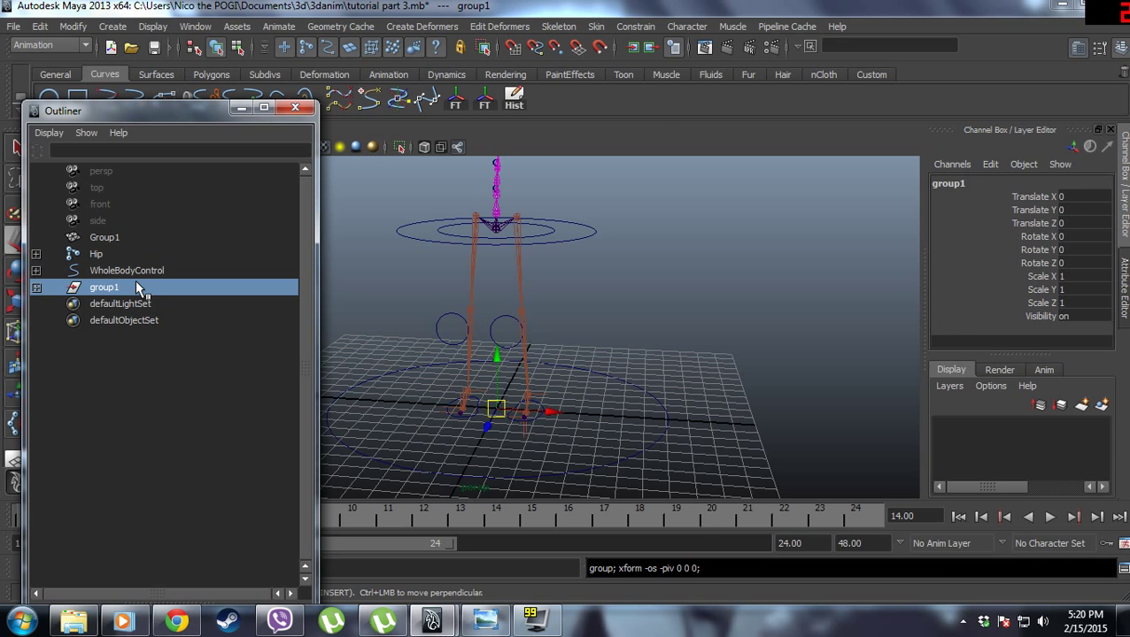
double_click(136, 283)
type("RigG")
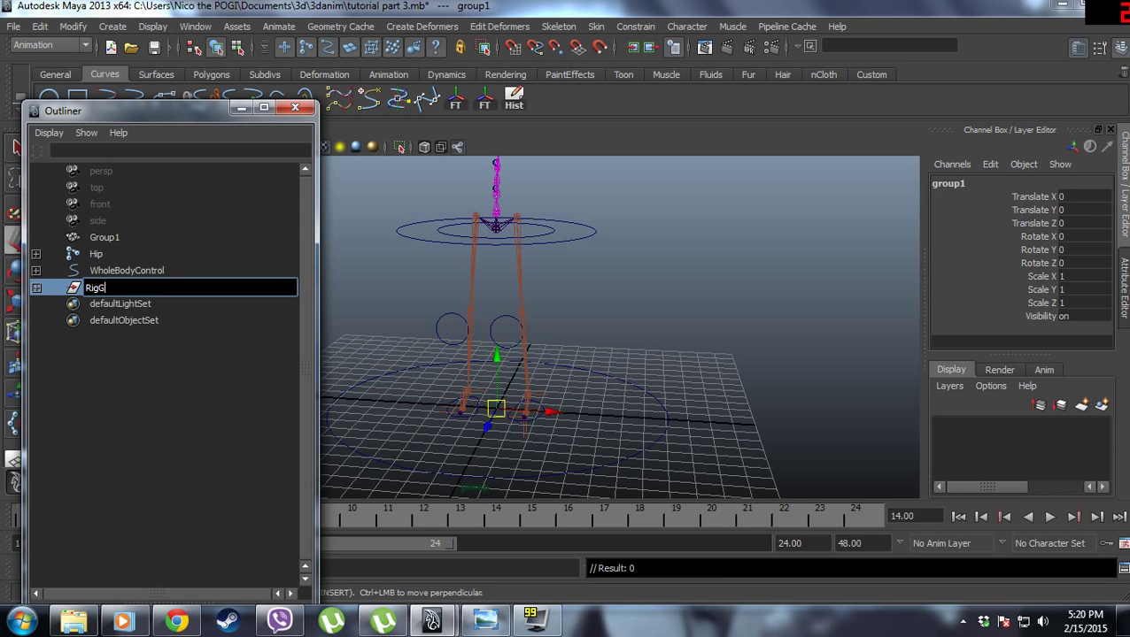
type("roup")
key("Return")
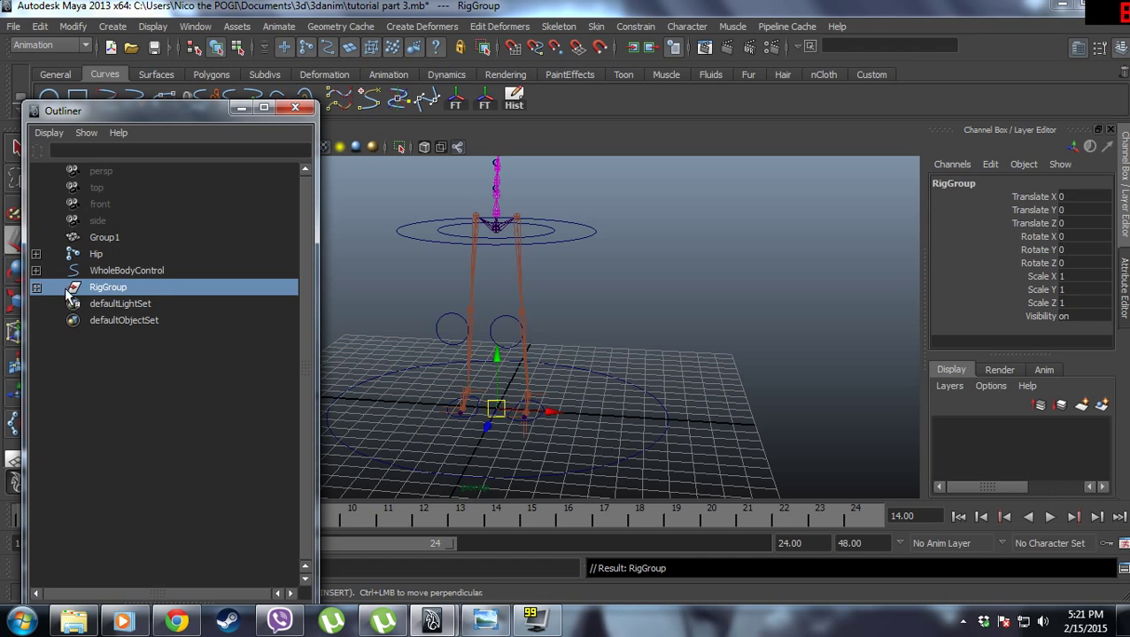
Put the Hip joint hierarchy in its own group and name the group Skeleton.
left_click(121, 270)
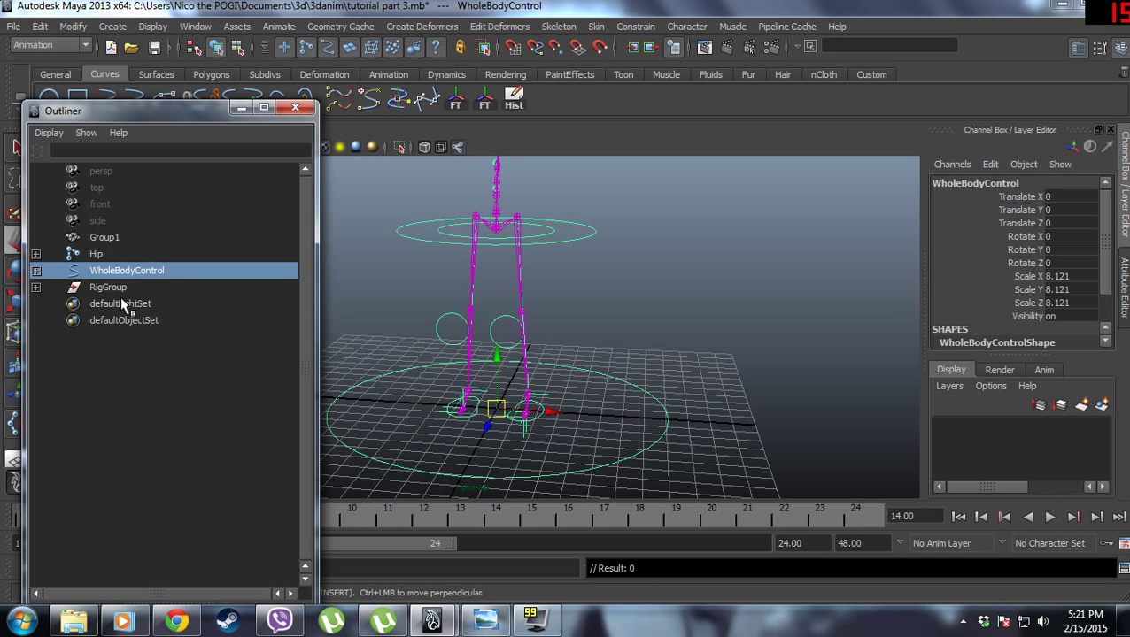
left_click(118, 256)
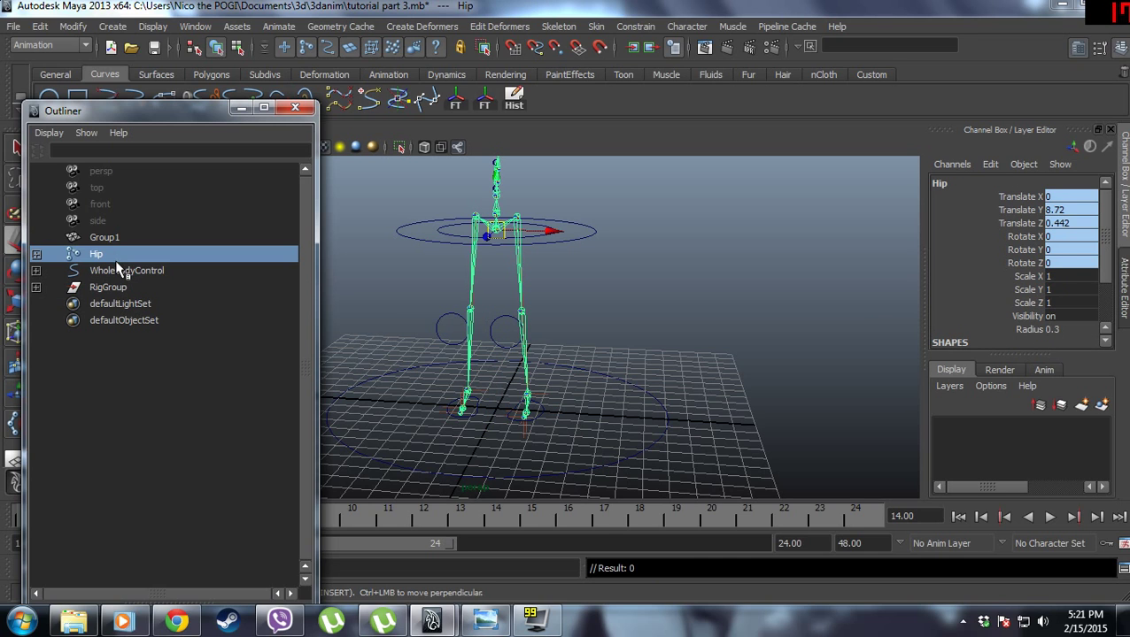
key("ctrl+g")
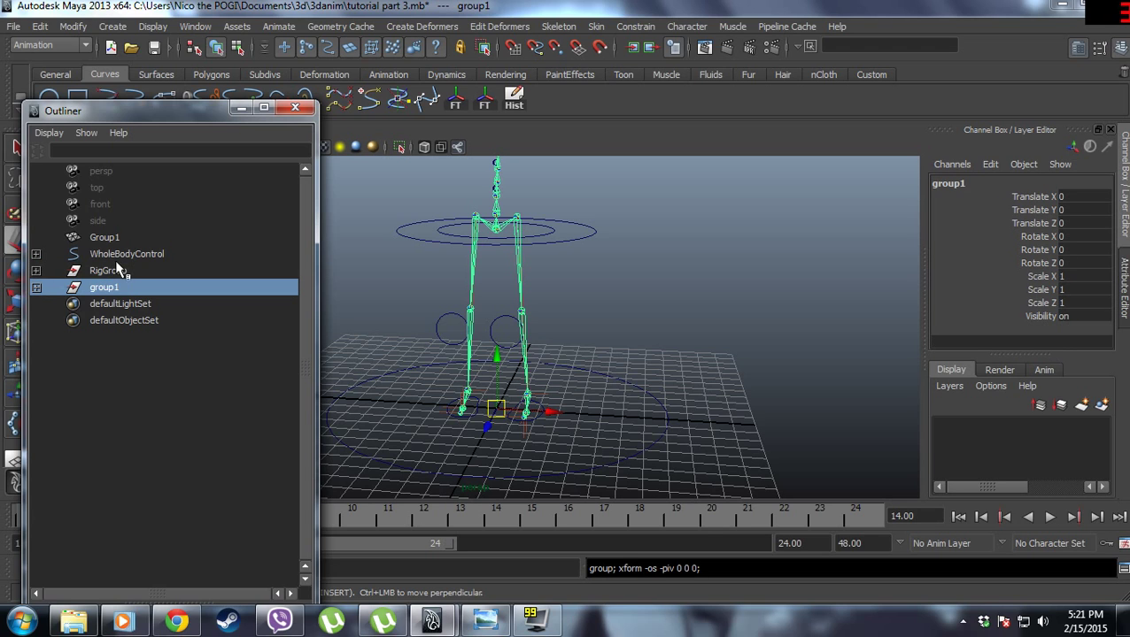
double_click(104, 289)
type("Sk")
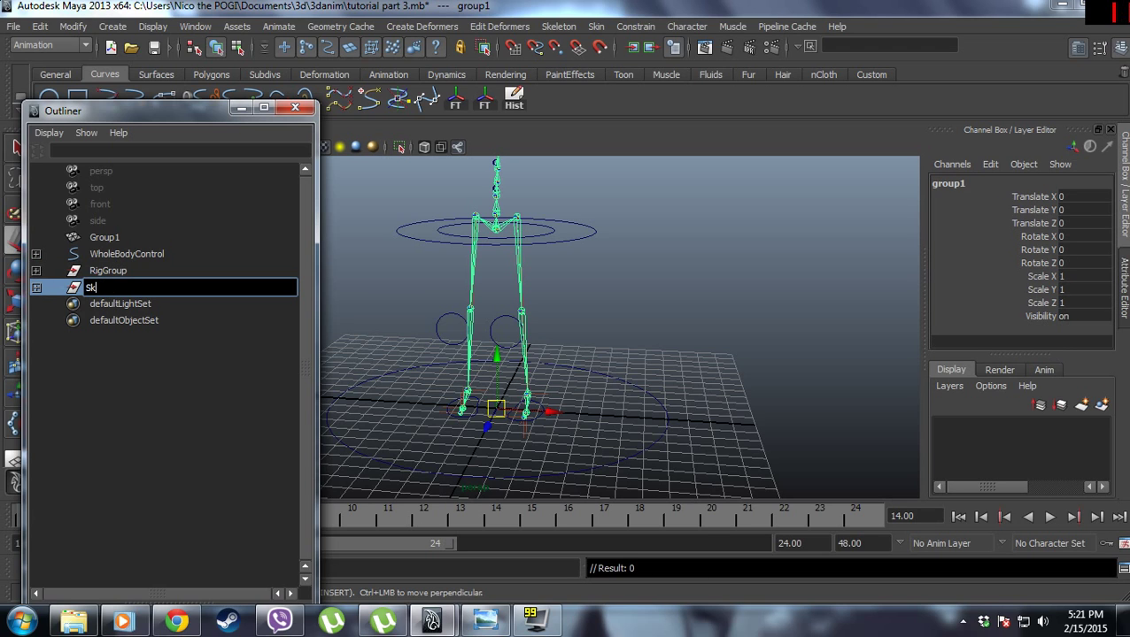
type("eleton")
key("Return")
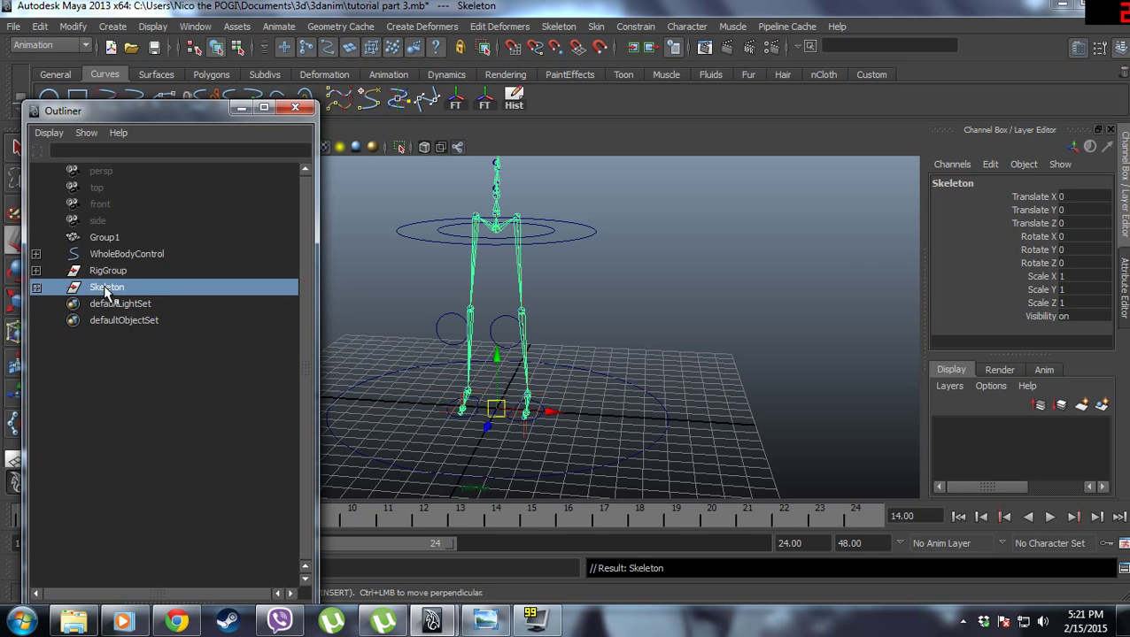
Test-scale KneeControl_L uniformly to about 0.174 and test-scale FootControl_L slightly, undoing each scale.
left_click(133, 255)
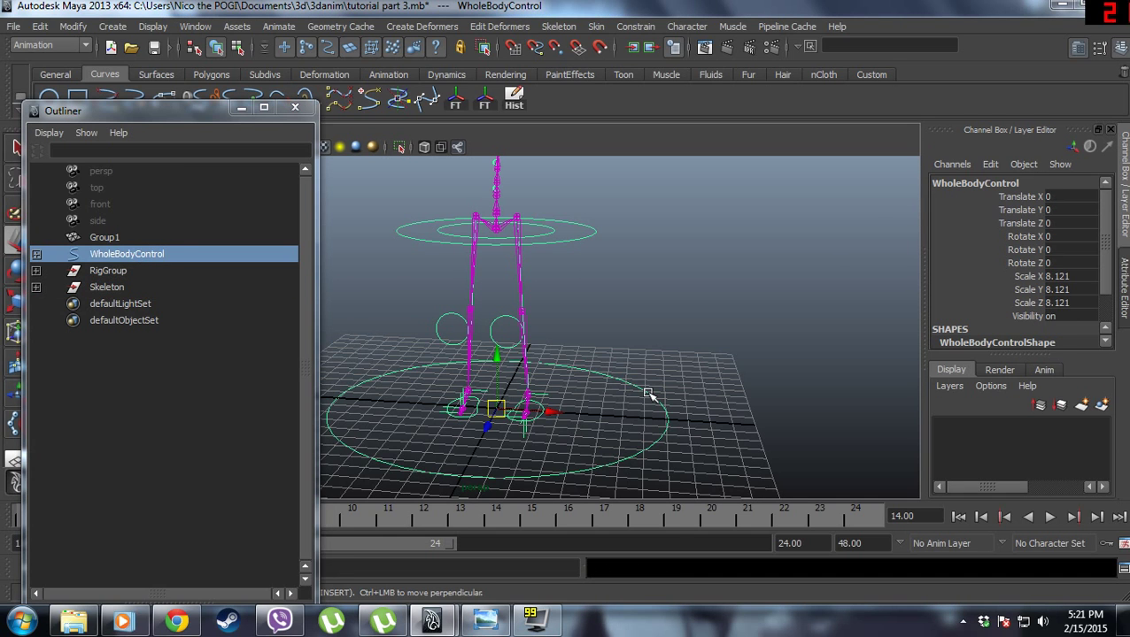
left_click(519, 333)
key("e")
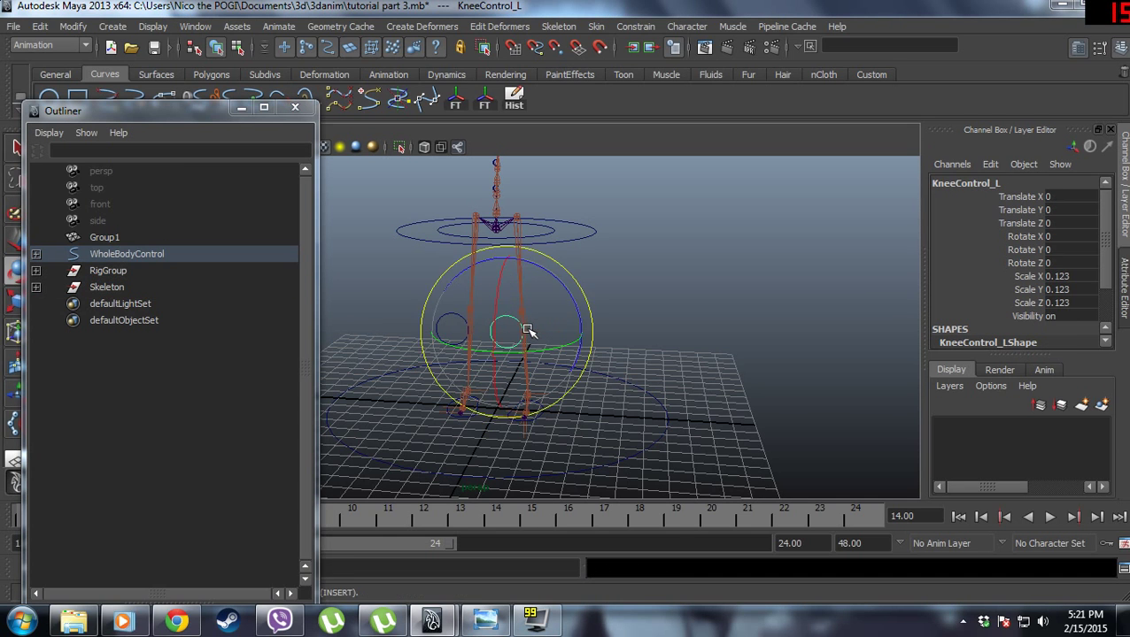
key("r")
left_click_drag(507, 333, 526, 350)
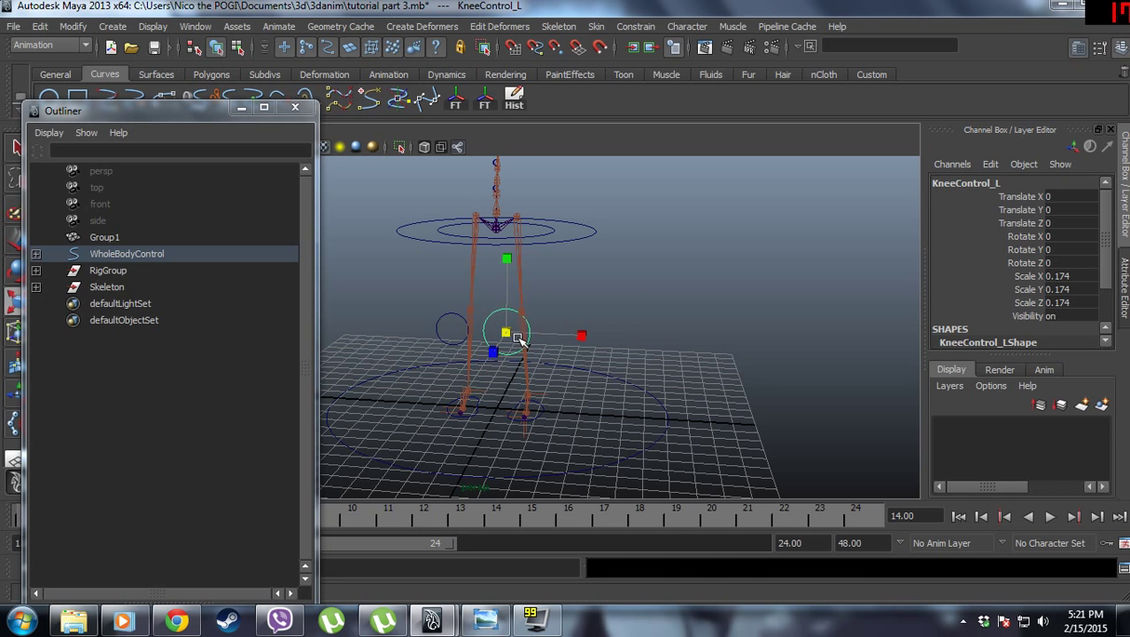
key("ctrl+z")
left_click(537, 400)
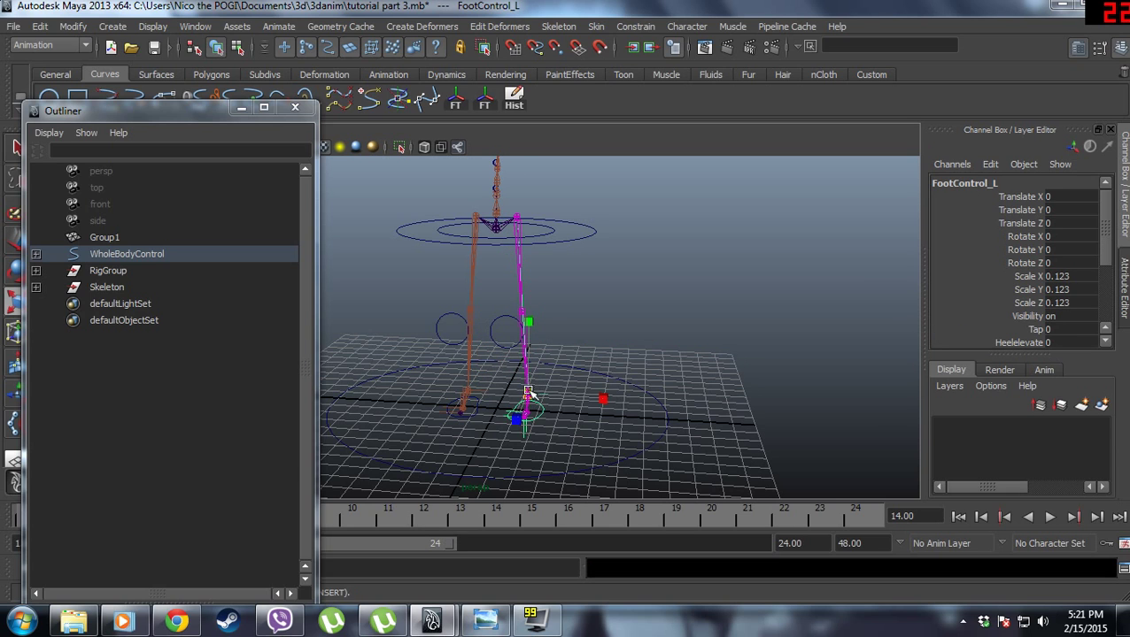
mouse_move(528, 393)
left_mouse_down()
mouse_move(506, 363)
mouse_move(536, 409)
left_mouse_up()
key("ctrl+z")
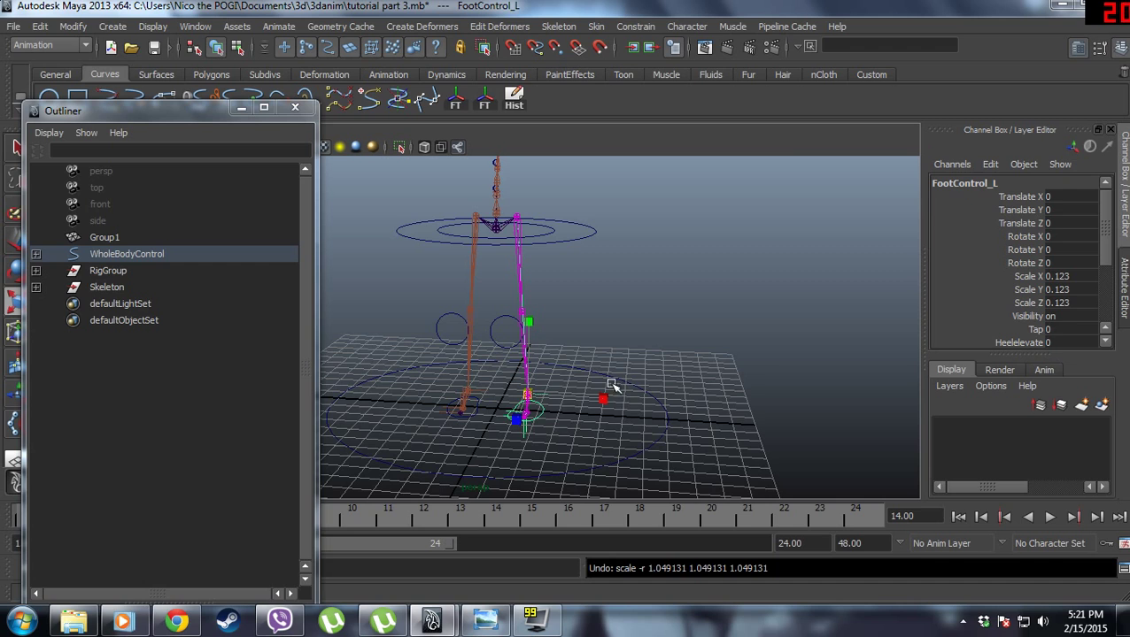
Apply a scale constraint from WholeBodyControl to the Skeleton group, then undo it and clear the selection.
left_click_drag(611, 386, 569, 256, "alt")
left_click_drag(568, 312, 628, 303, "alt")
left_click(731, 324)
left_click_drag(729, 327, 596, 370, "alt")
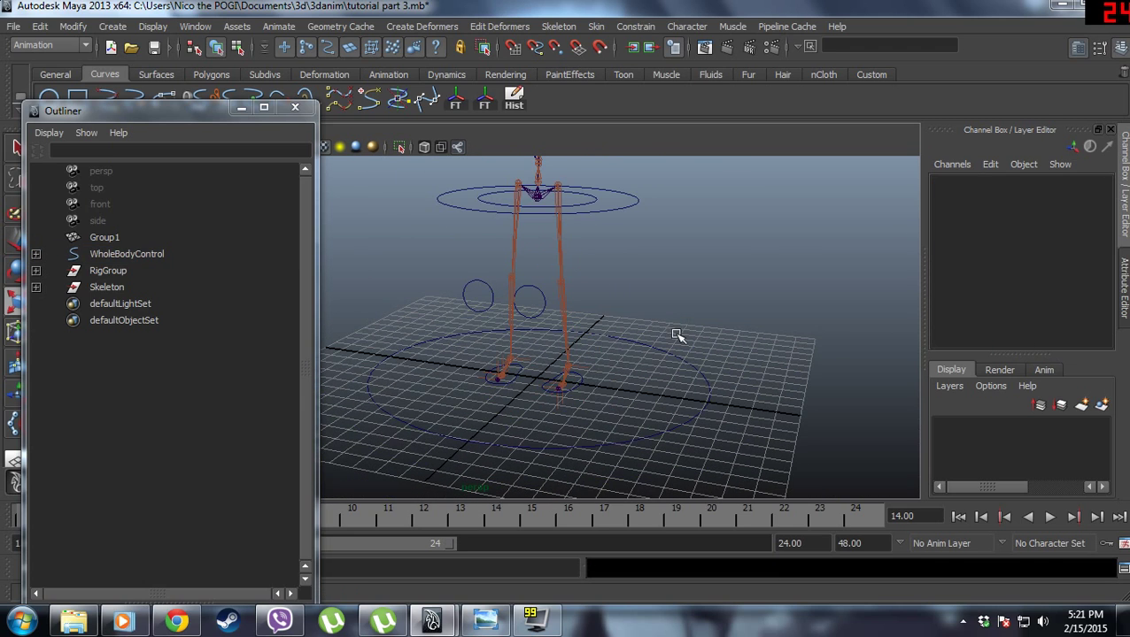
middle_click_drag(675, 333, 649, 403, "alt")
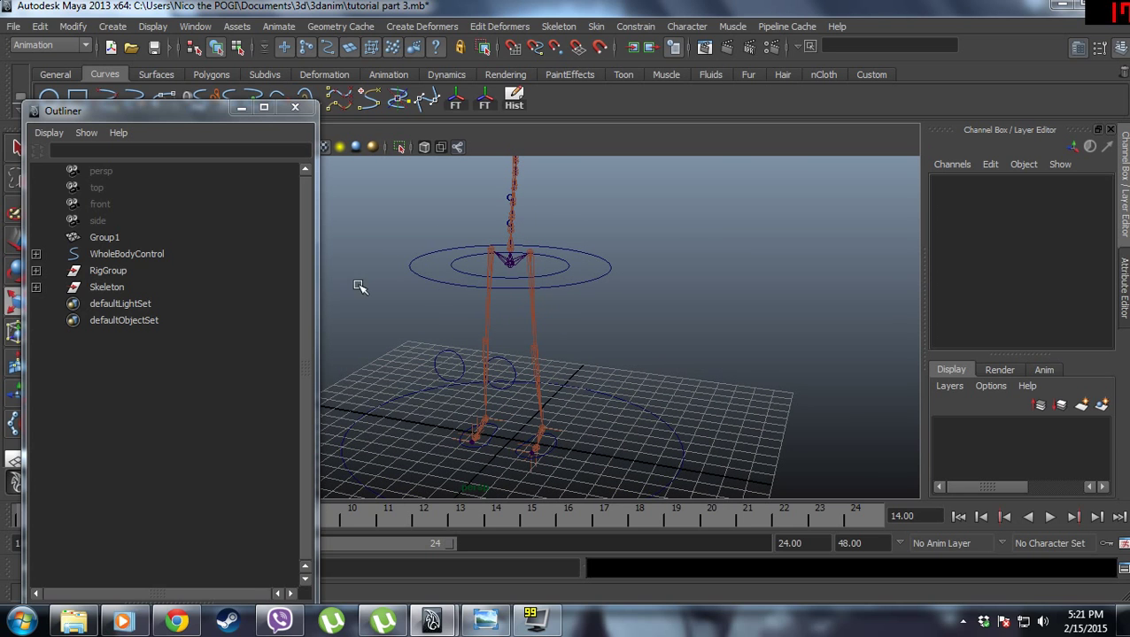
left_click(127, 254)
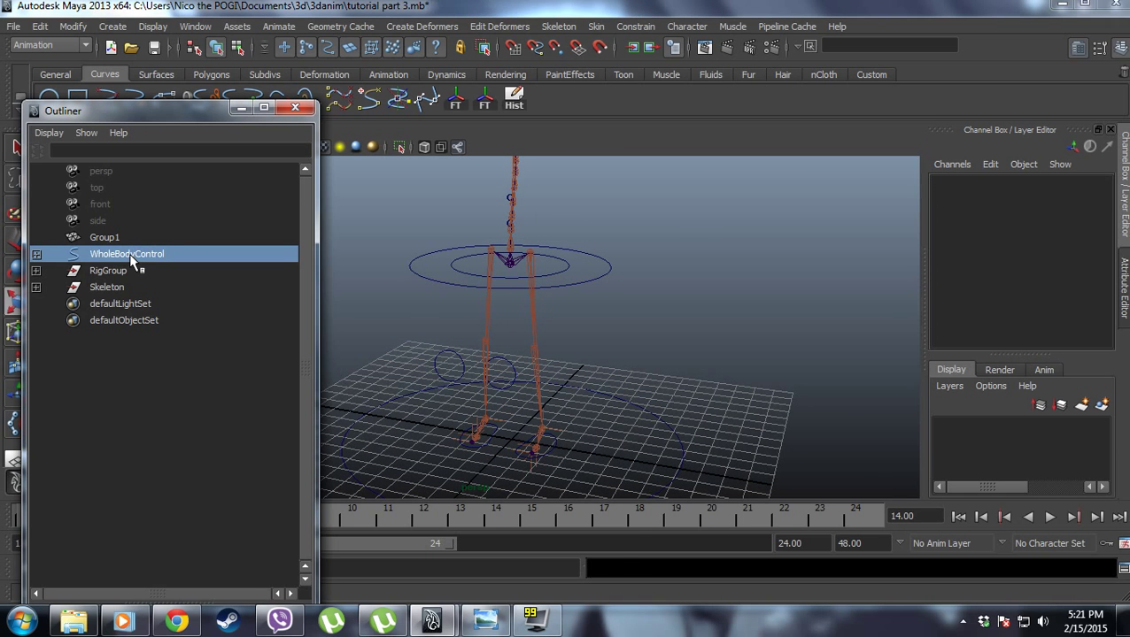
left_click(131, 288, "shift")
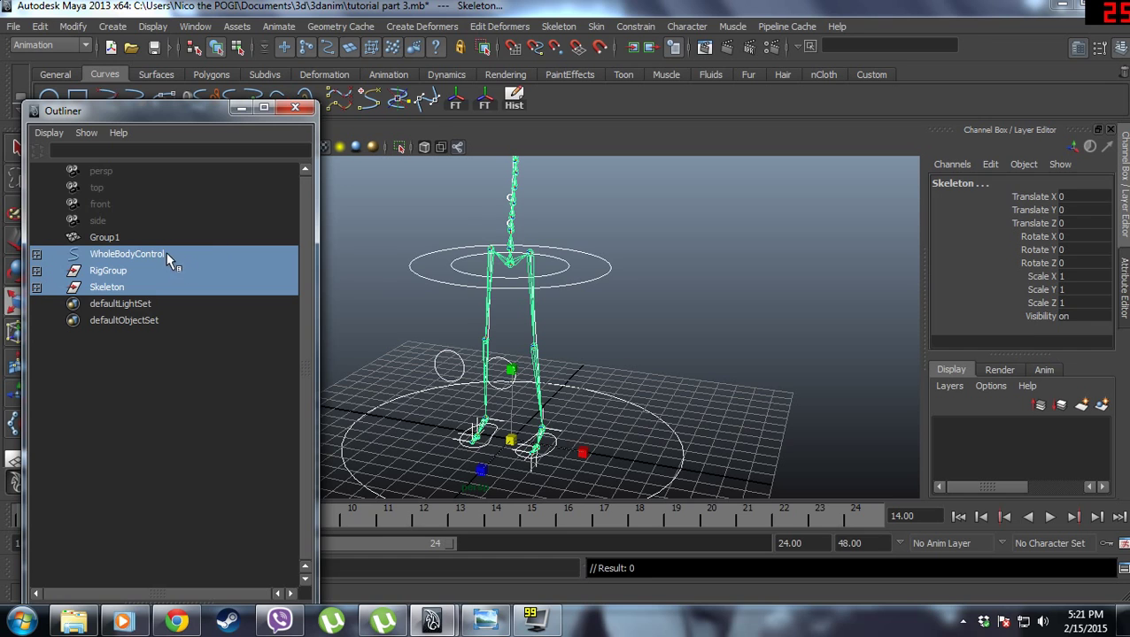
left_click(127, 255)
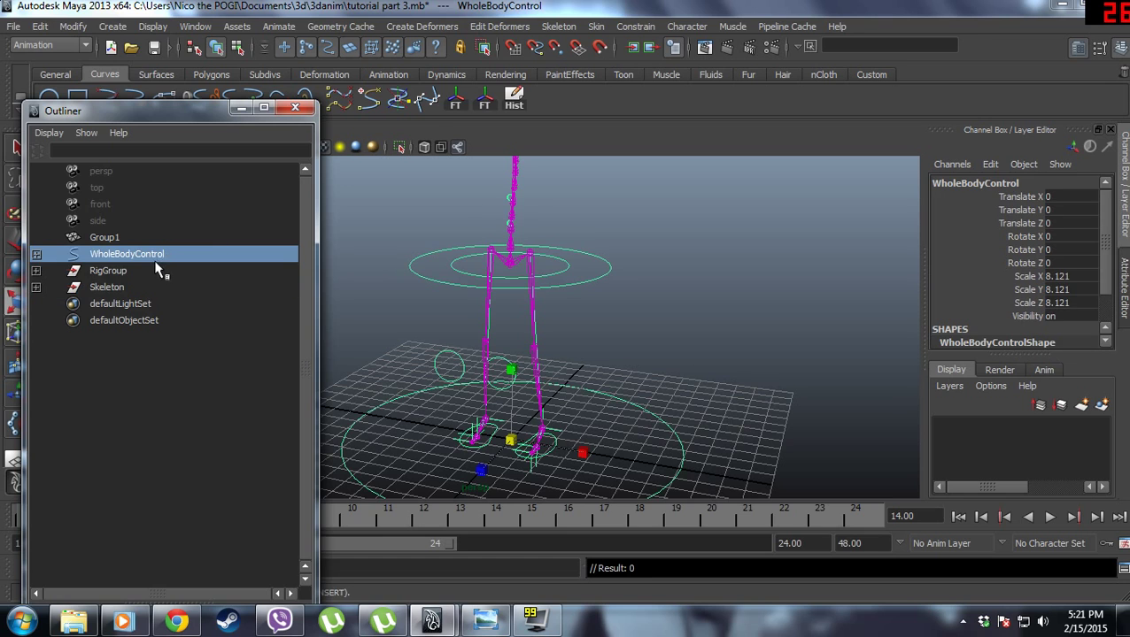
left_click(117, 289, "ctrl")
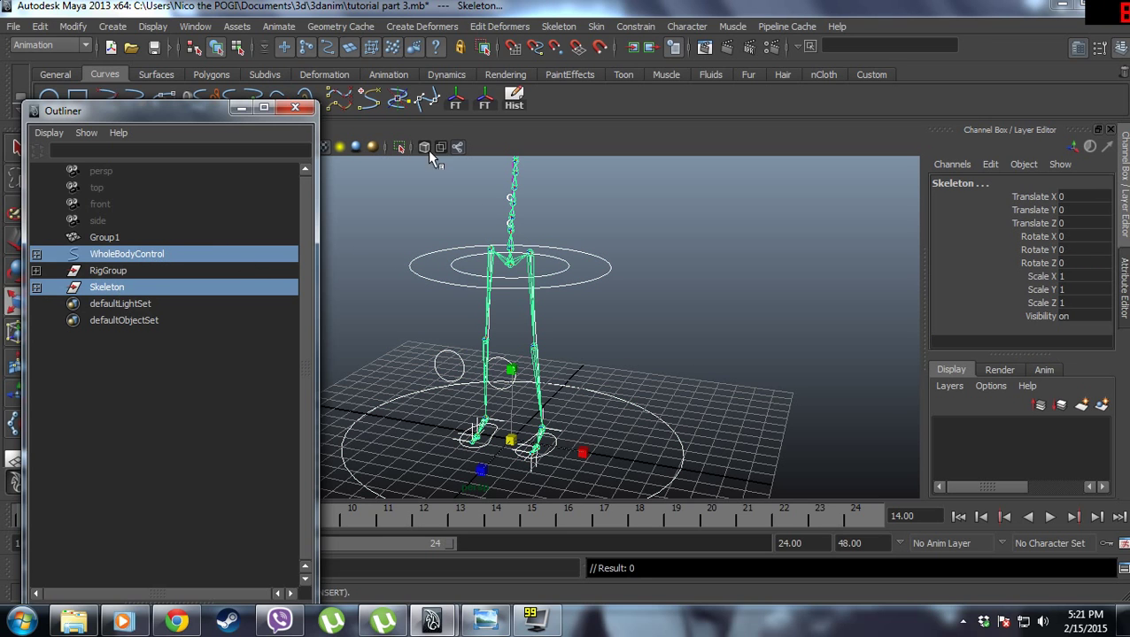
left_click(636, 28)
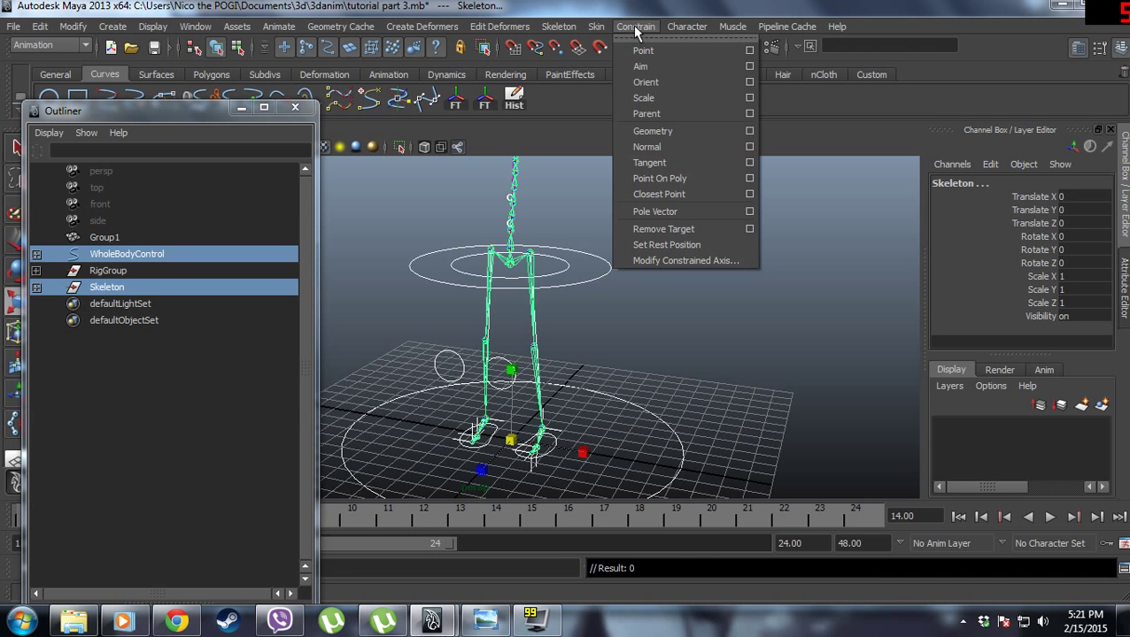
left_click(664, 99)
key("ctrl+z")
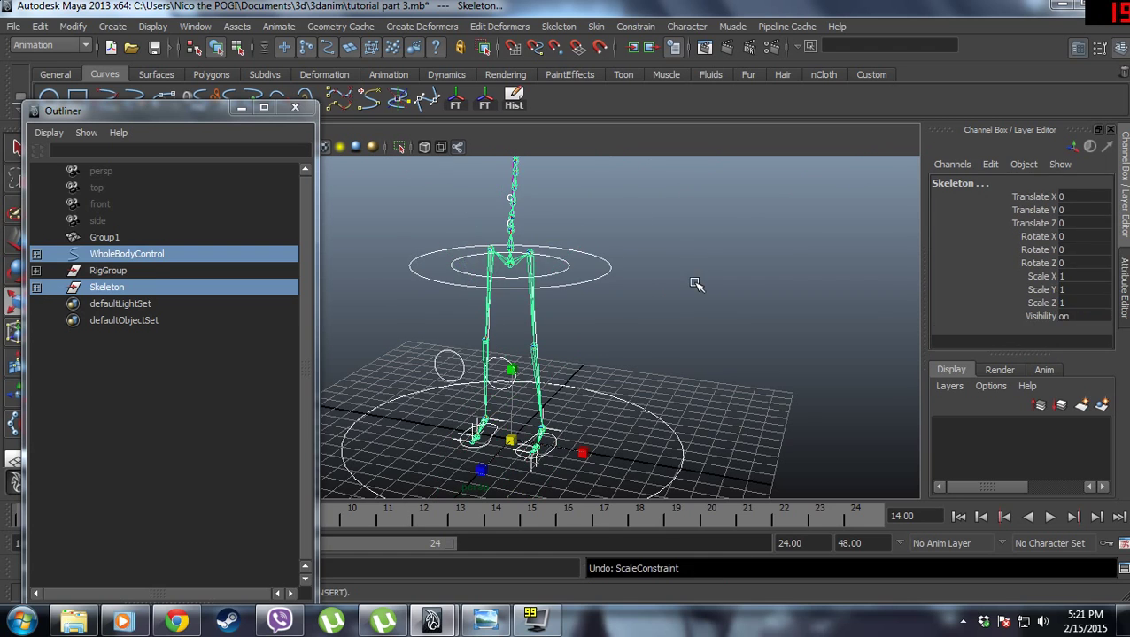
left_click(691, 282)
Unparent the foot controls, BodyControl and knee controls from WholeBodyControl, moving them back to the scene's top level.
left_click(643, 412)
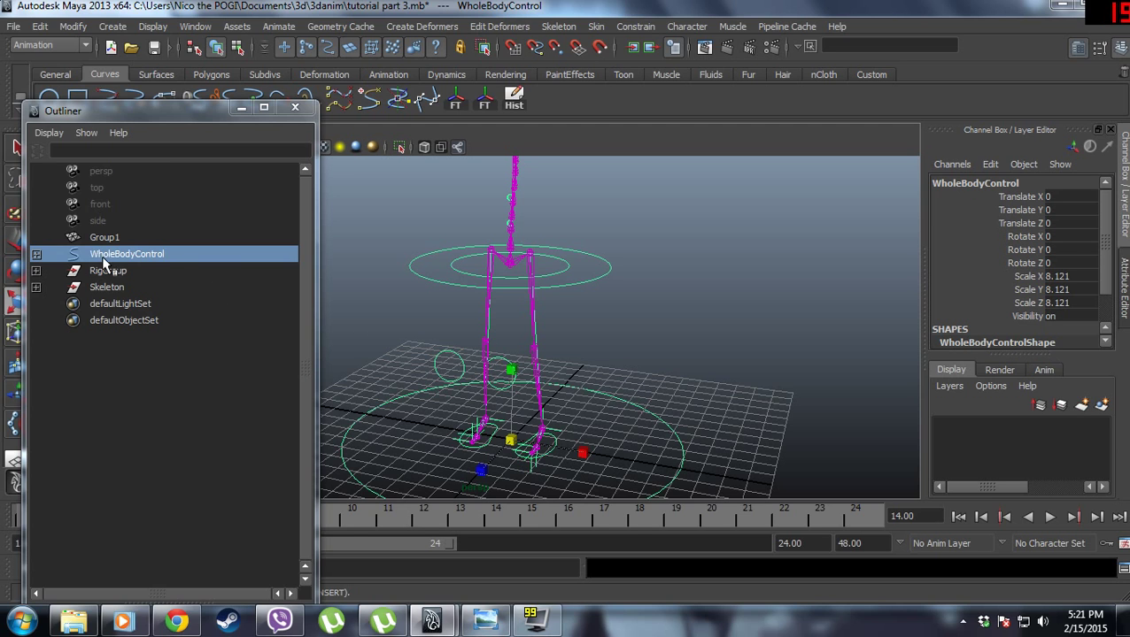
left_click(36, 254)
left_click(149, 273)
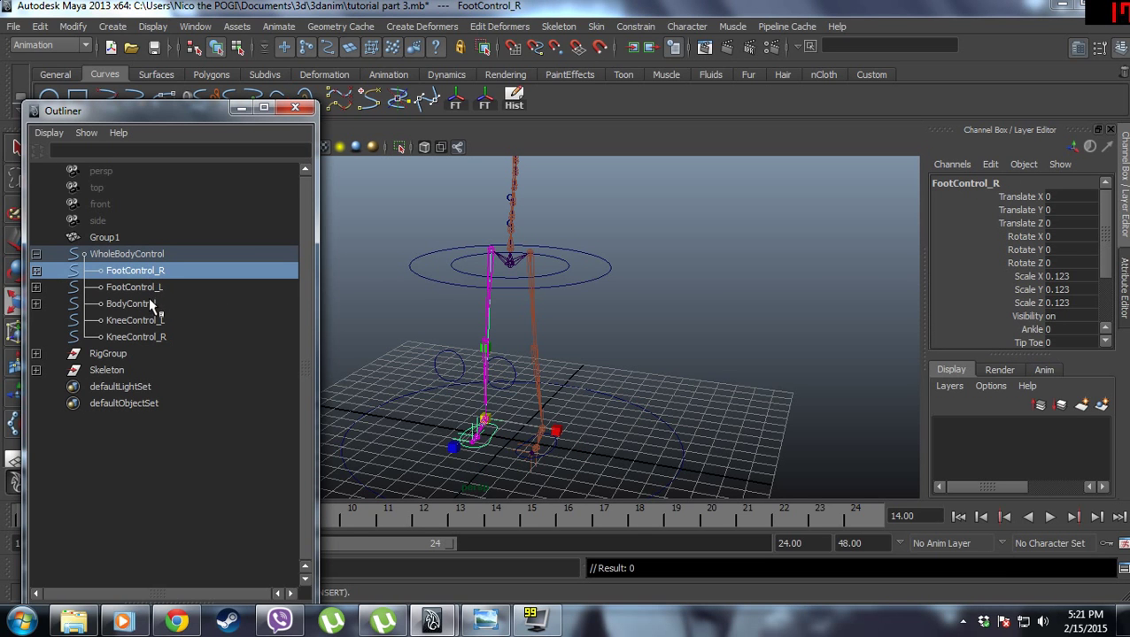
left_click(152, 338, "shift")
middle_click_drag(151, 279, 156, 463)
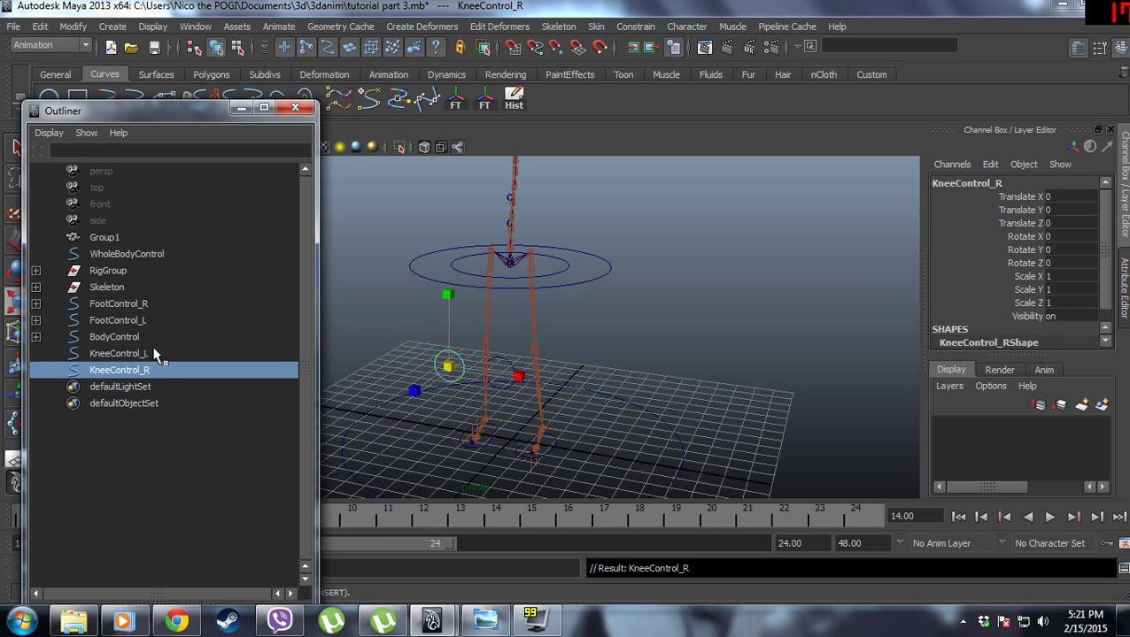
Freeze the transformations of WholeBodyControl and delete its construction history.
left_click(139, 255)
left_click(476, 106)
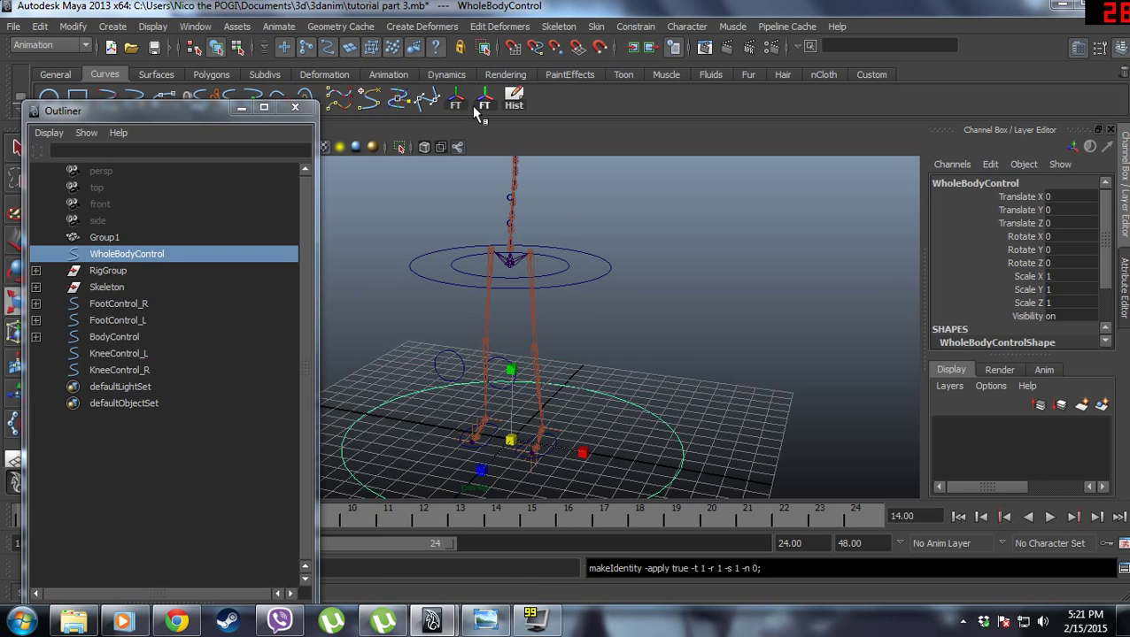
left_click(514, 105)
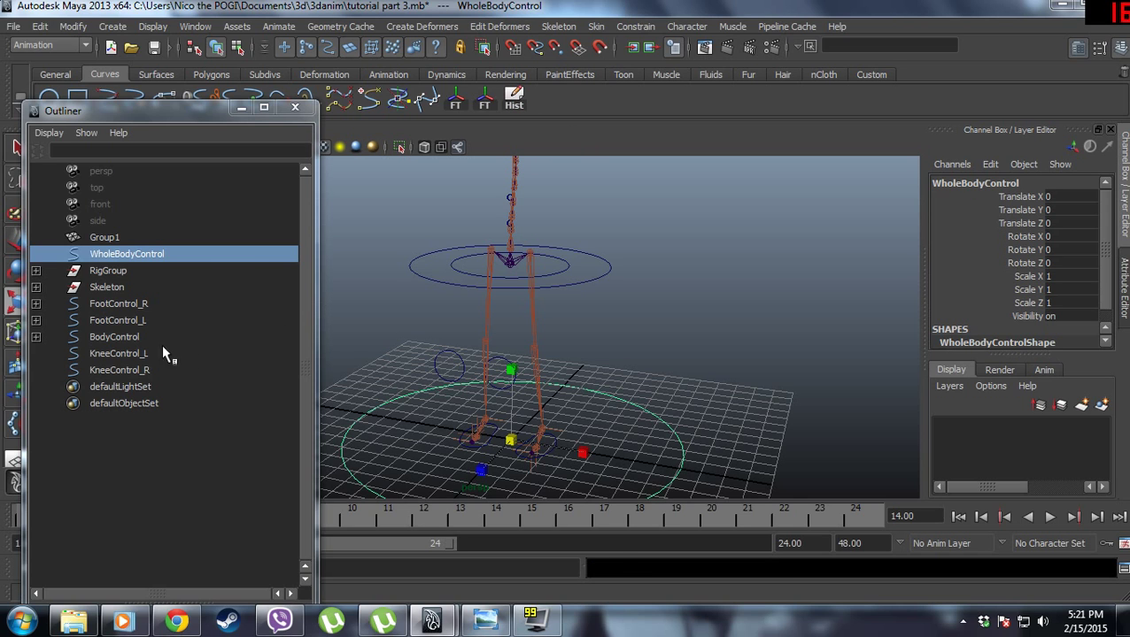
Parent both foot controls, BodyControl and both knee controls under WholeBodyControl and collapse its hierarchy.
left_click(115, 307)
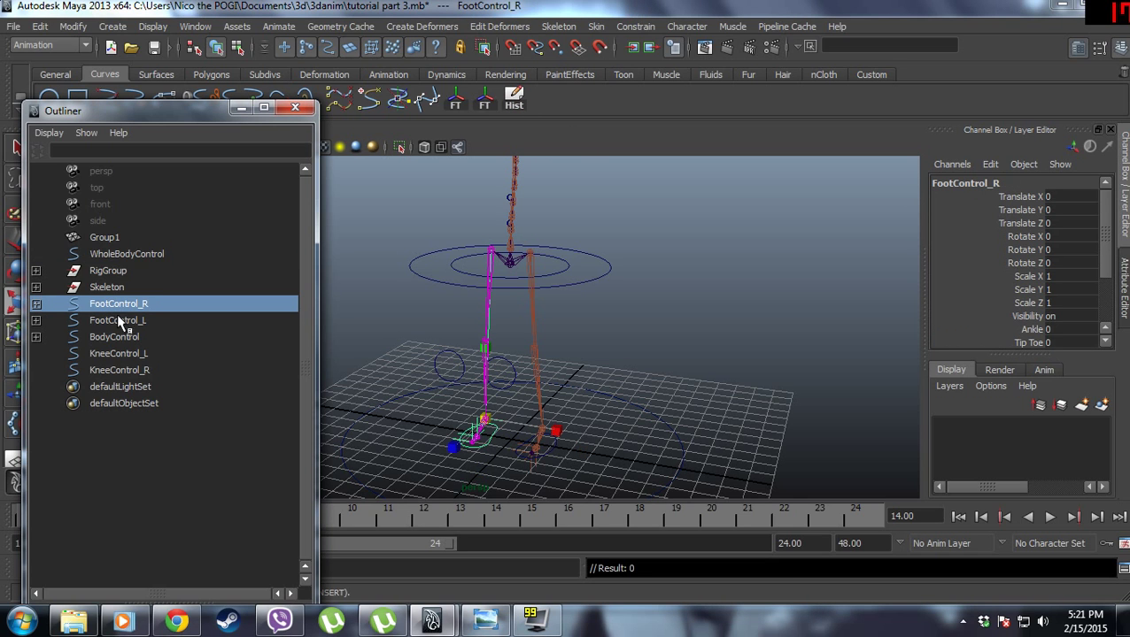
left_click(140, 387, "shift")
left_click(137, 371)
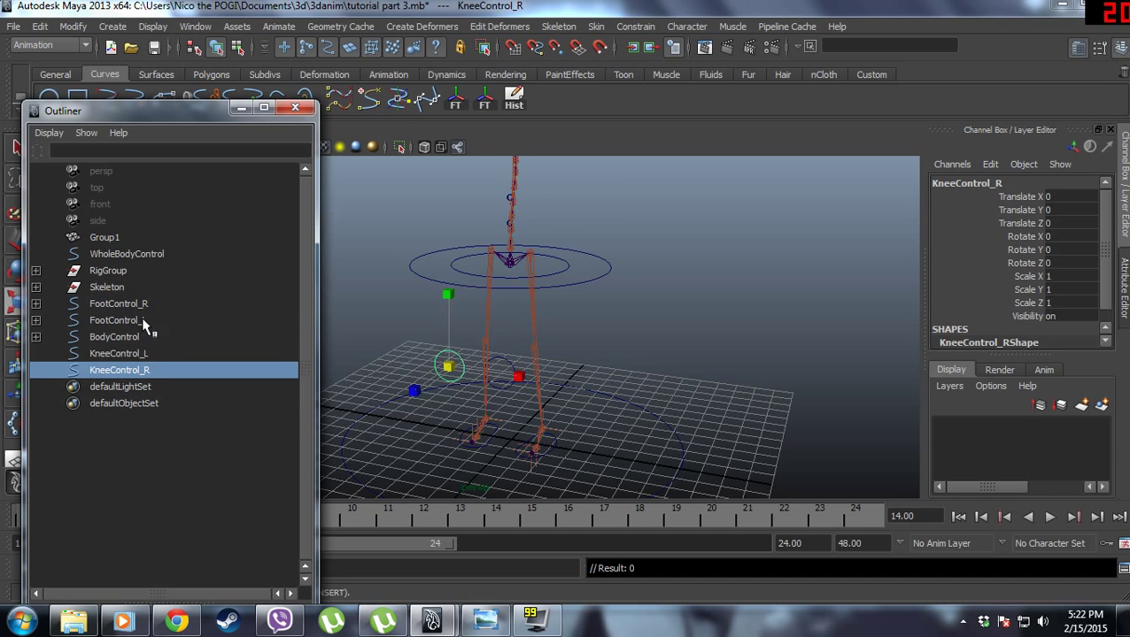
left_click(144, 304, "shift")
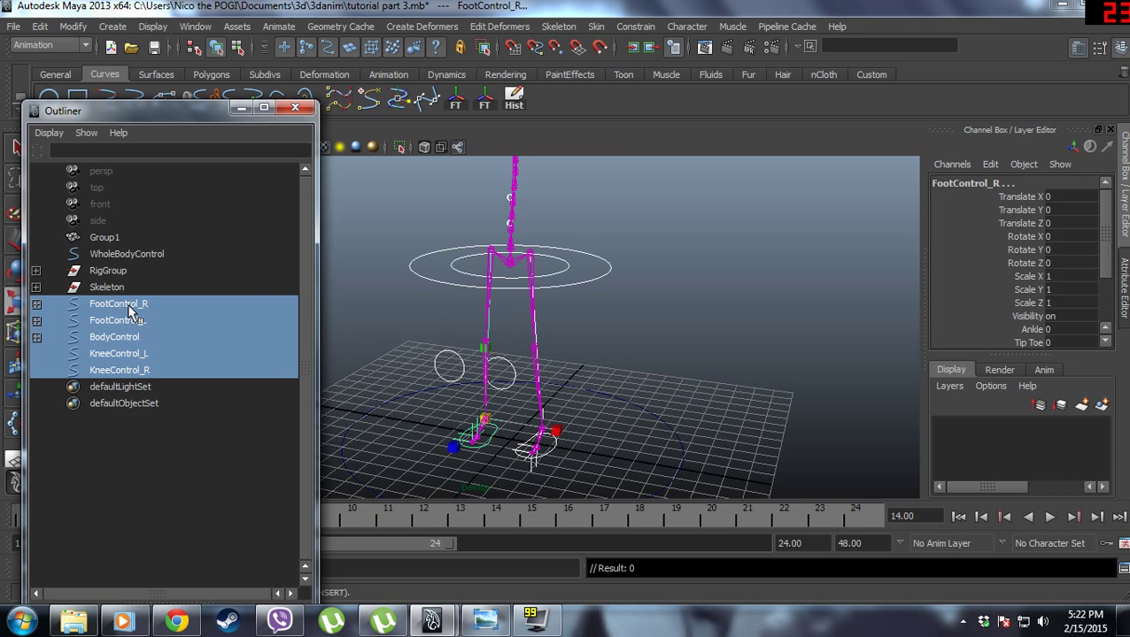
middle_click_drag(128, 310, 143, 249)
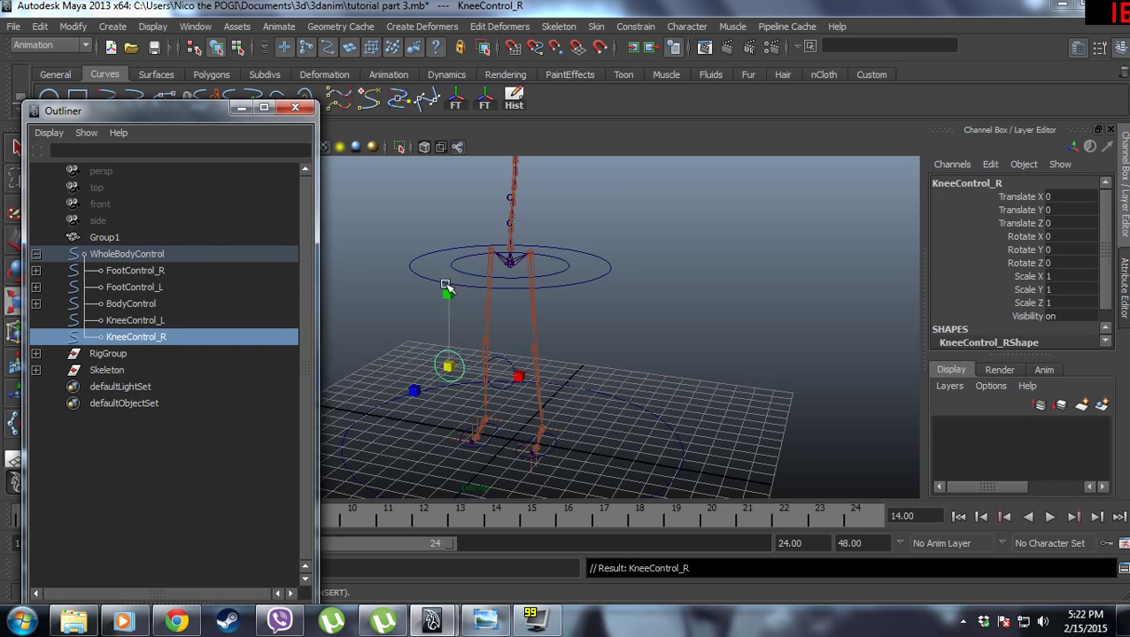
left_click(629, 347)
left_click(37, 253)
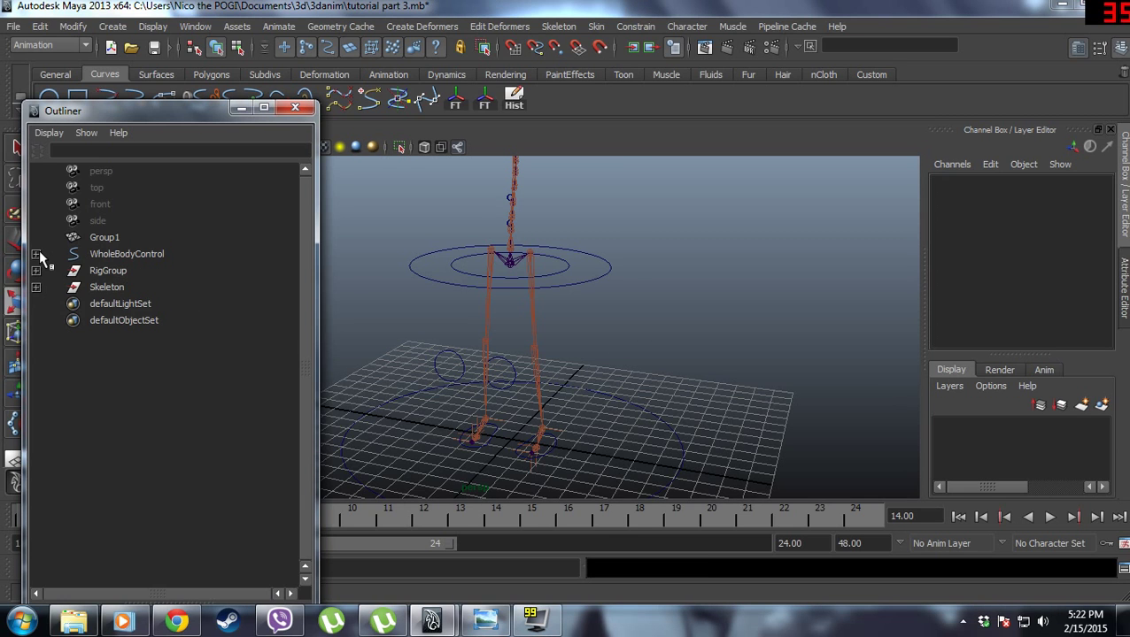
Apply a scale constraint from WholeBodyControl to the Skeleton group.
left_click(147, 253)
left_click(138, 288, "ctrl")
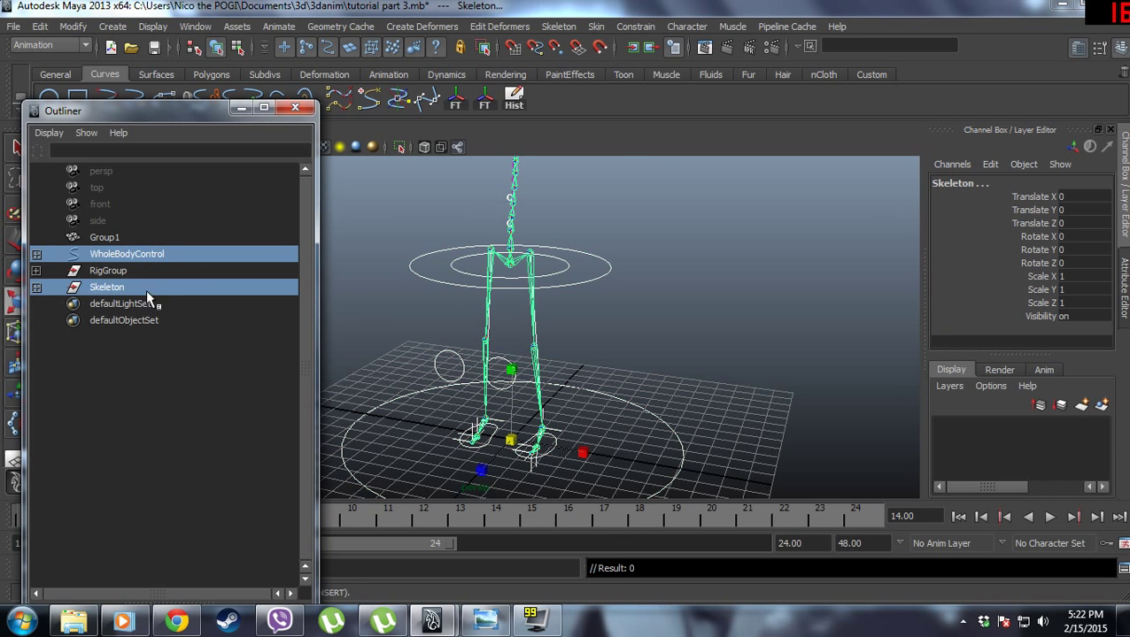
left_click(634, 27)
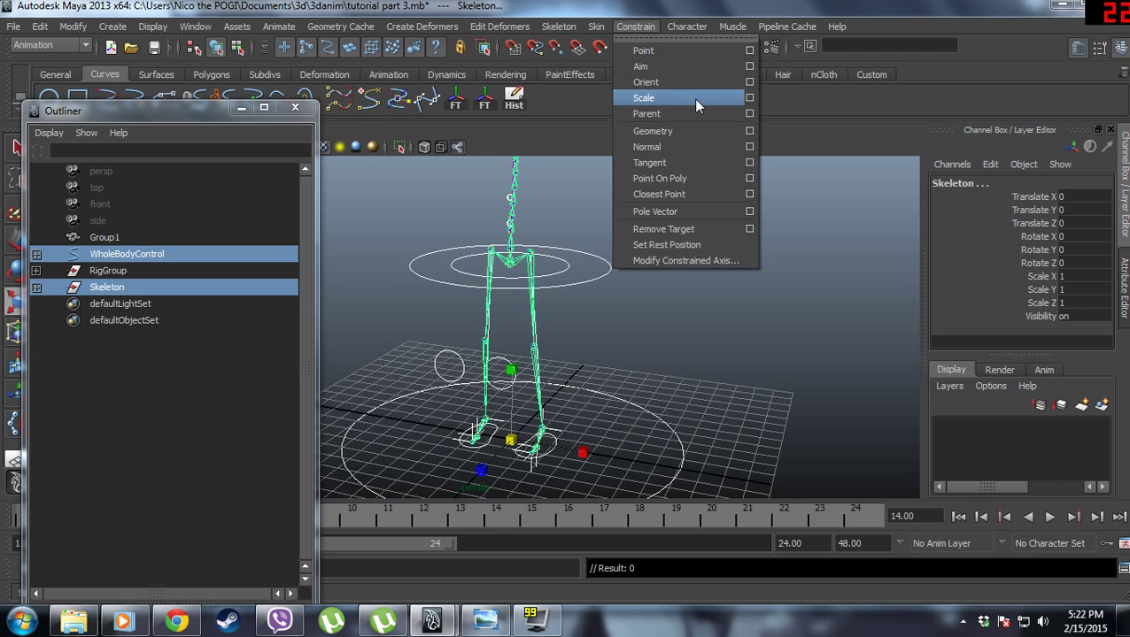
left_click(694, 98)
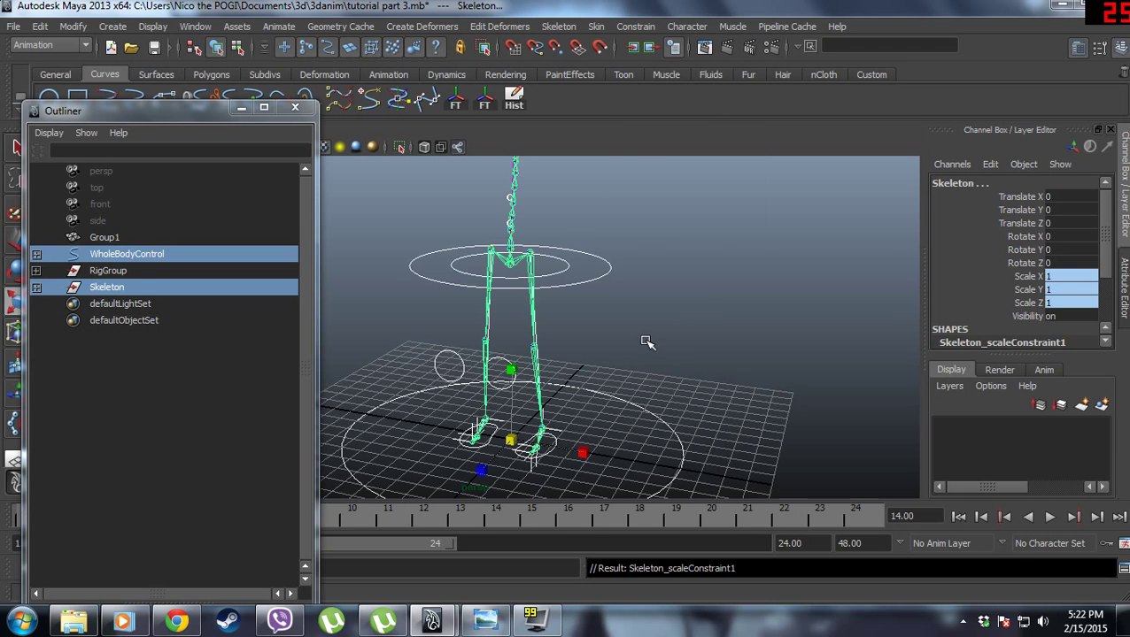
Test-scale WholeBodyControl uniformly to check that the whole rig follows, and undo the scaling.
left_click(634, 401)
left_click(634, 401)
scroll(652, 361, "down", 5)
key("e")
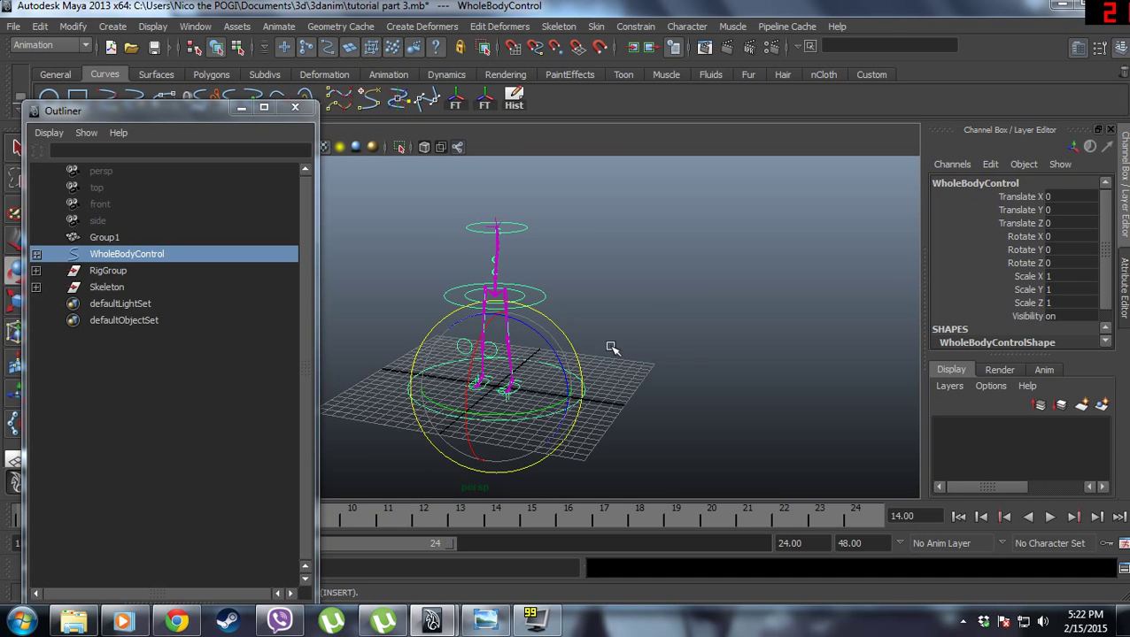
key("r")
left_click_drag(502, 399, 603, 456)
key("ctrl+z")
key("ctrl+z")
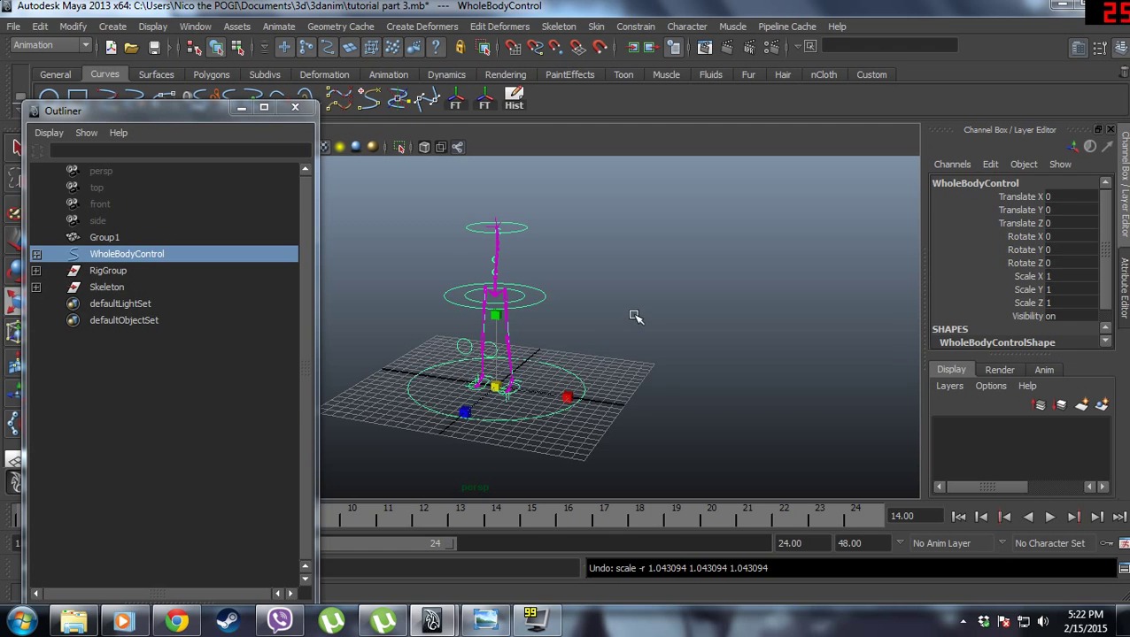
Minimize the Outliner and create a new NURBS circle at the origin.
left_click(635, 317)
scroll(575, 358, "up", 6)
middle_click_drag(652, 262, 597, 398, "alt")
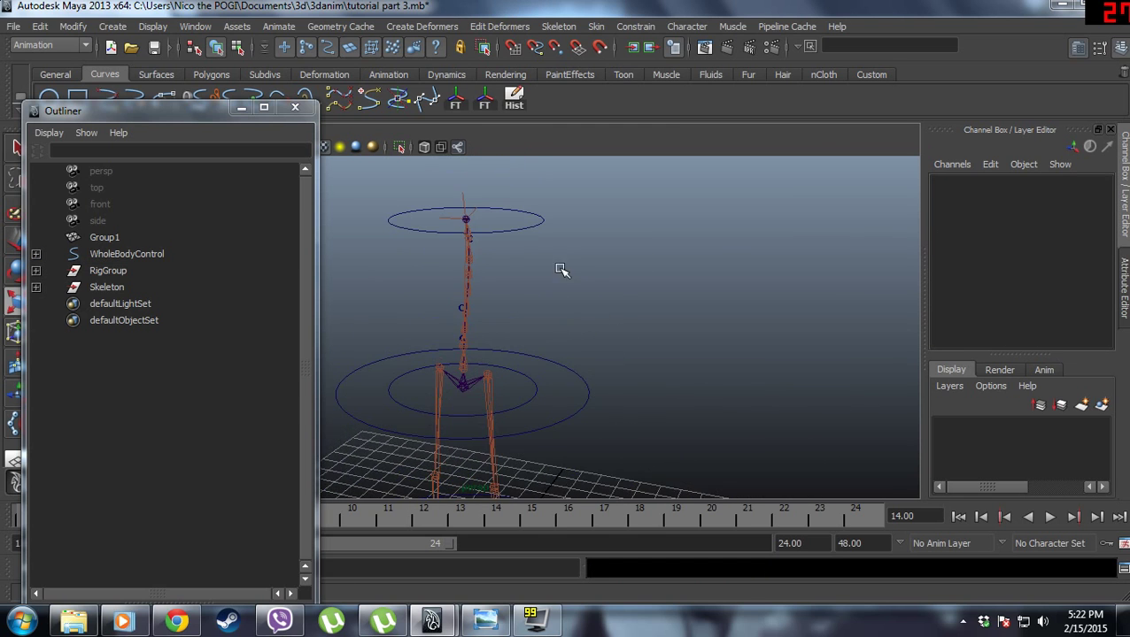
left_click_drag(560, 270, 550, 362, "alt")
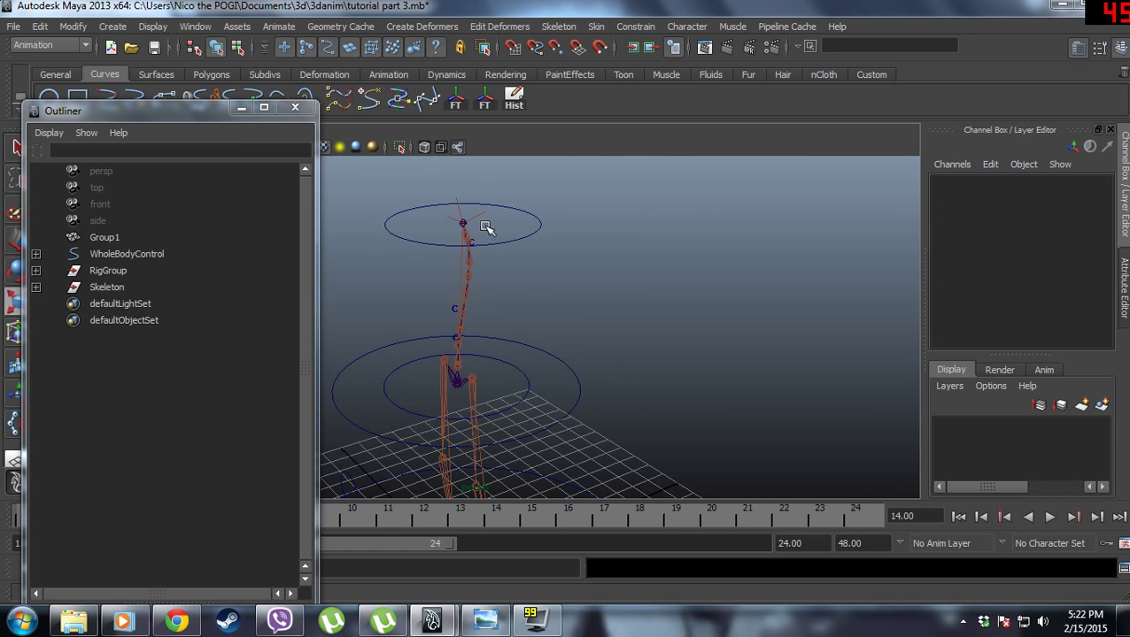
middle_click_drag(623, 273, 651, 220, "alt")
left_click(240, 107)
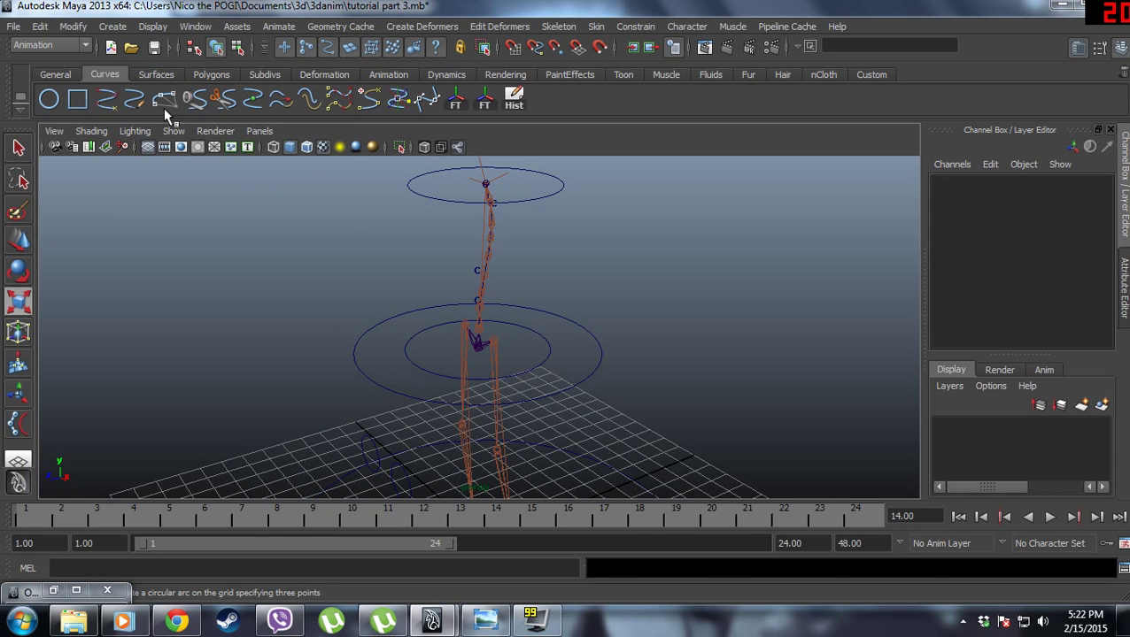
left_click(51, 101)
left_click_drag(305, 338, 301, 155, "alt")
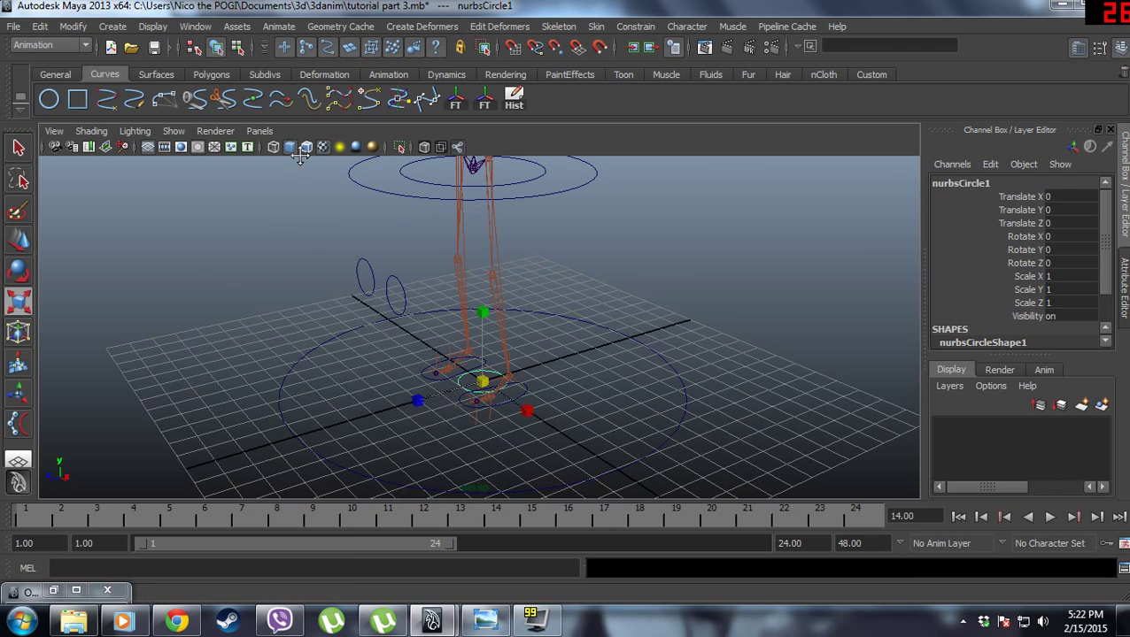
Move the new circle to about 11.5 on Z, outside WholeBodyControl, and scale it uniformly to about 2.755.
key("w")
left_click_drag(417, 400, 135, 450)
left_click_drag(134, 450, 372, 358, "alt")
key("e")
key("r")
Select the circle's three control vertices facing the rig and move them along Z to bend that side inward.
right_click_drag(372, 359, 312, 356)
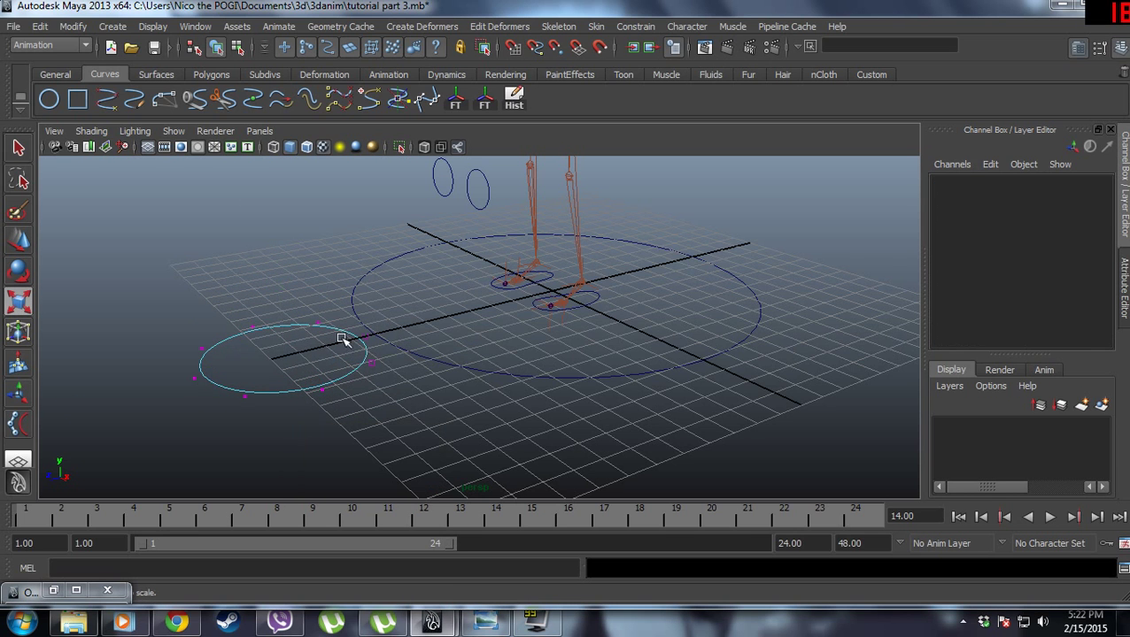
left_click_drag(486, 382, 386, 412, "alt")
left_click_drag(459, 200, 401, 356)
key("q")
key("w")
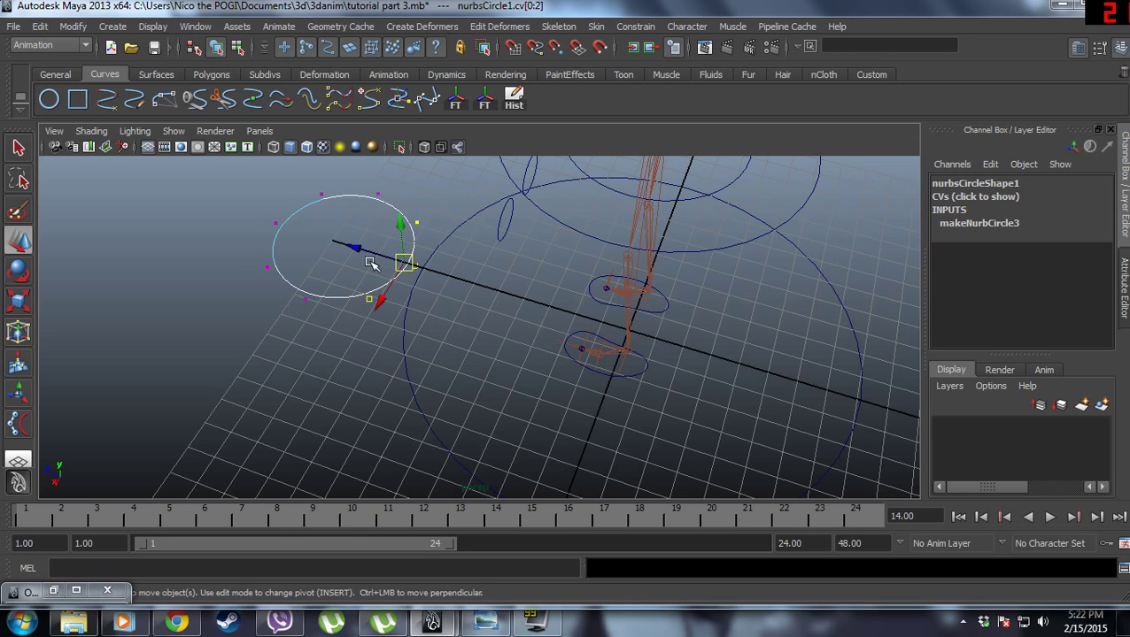
left_click_drag(355, 250, 288, 237)
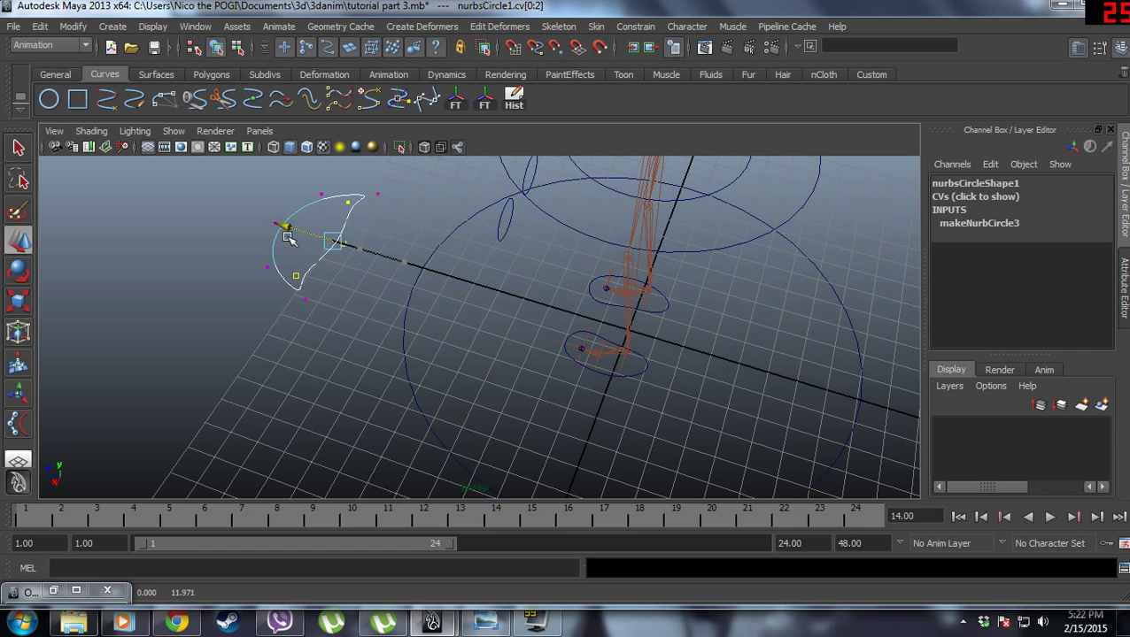
Move the middle vertex of the bent side further along Z to form a crescent, and select the curve in object mode.
left_click(386, 265)
left_click(337, 242)
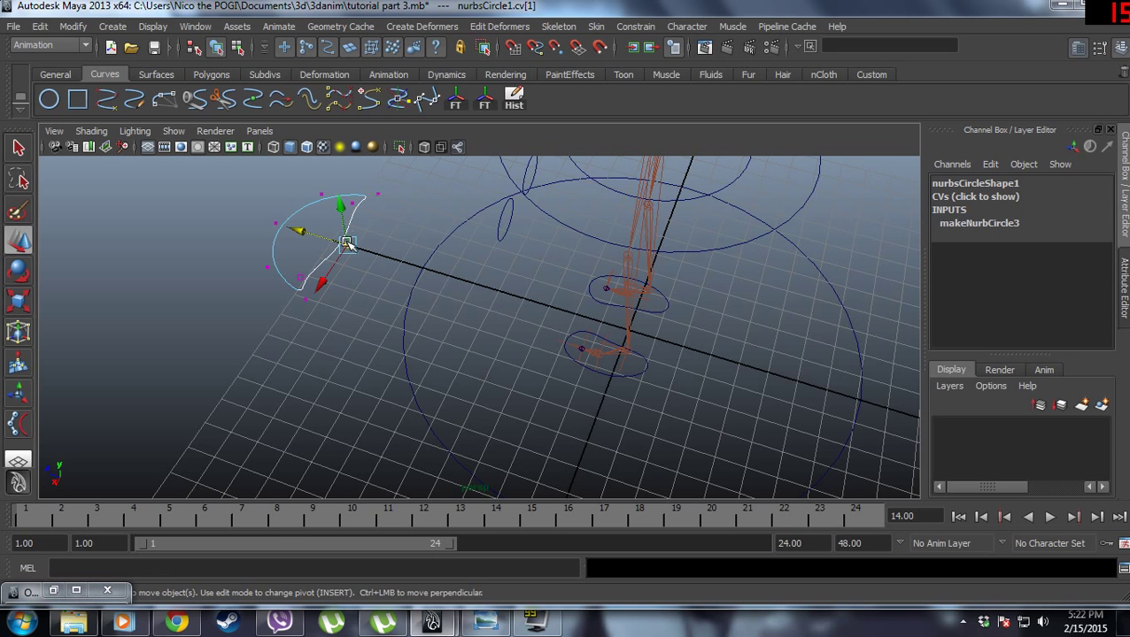
left_click_drag(307, 232, 262, 219)
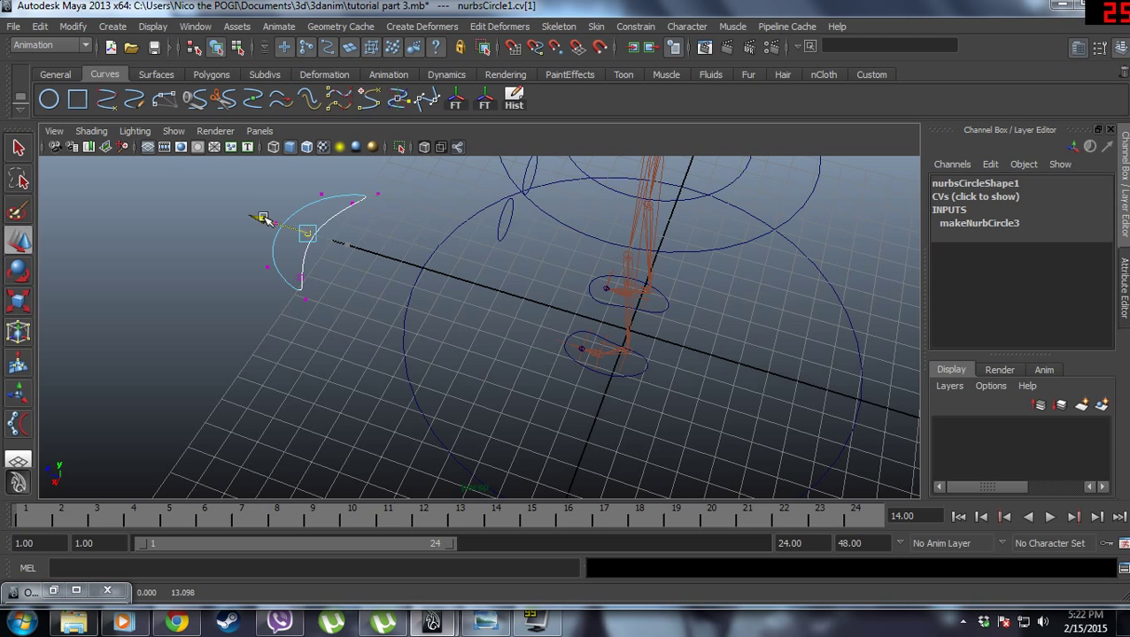
right_click(330, 221)
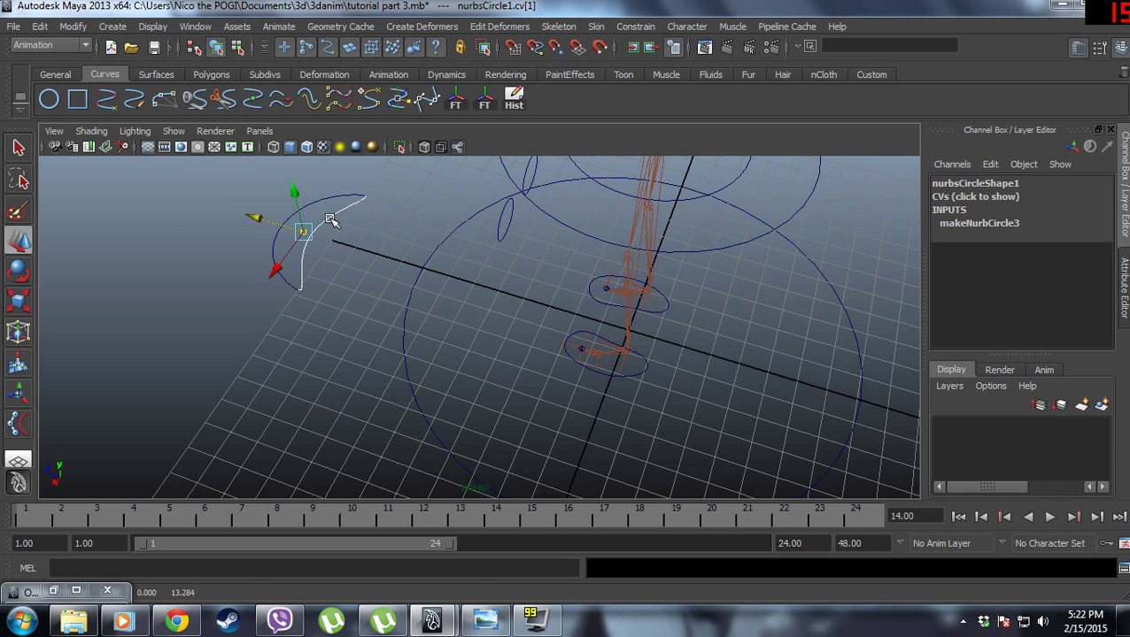
left_click(376, 215)
left_click_drag(192, 199, 374, 339)
scroll(321, 279, "down", 3)
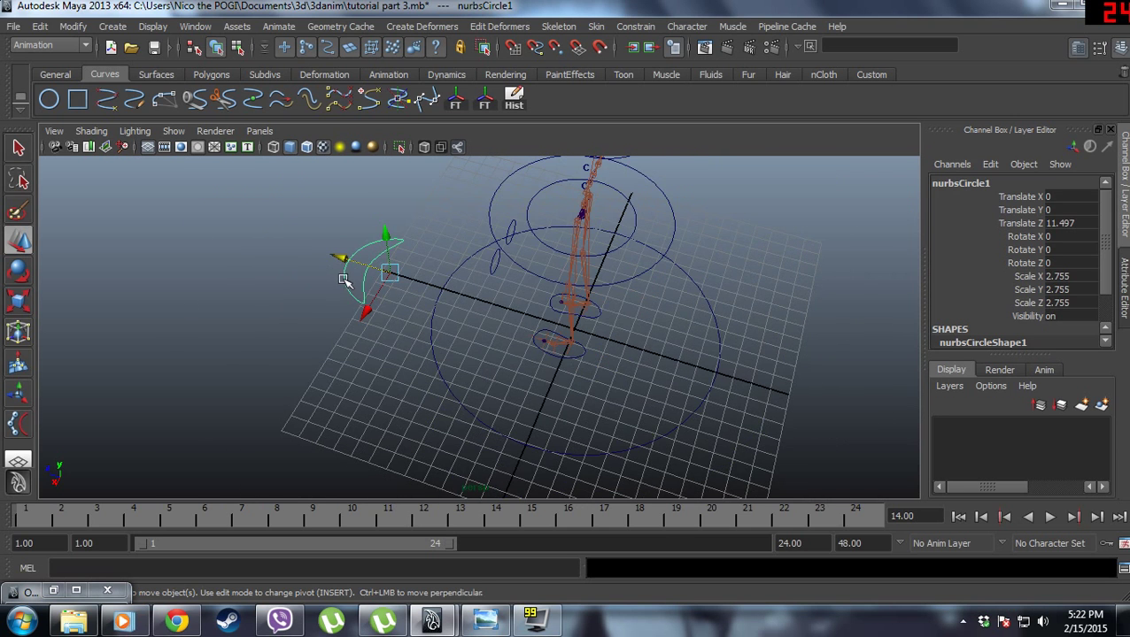
Rotate the crescent curve to -180 degrees around X with the Rotate tool.
key("e")
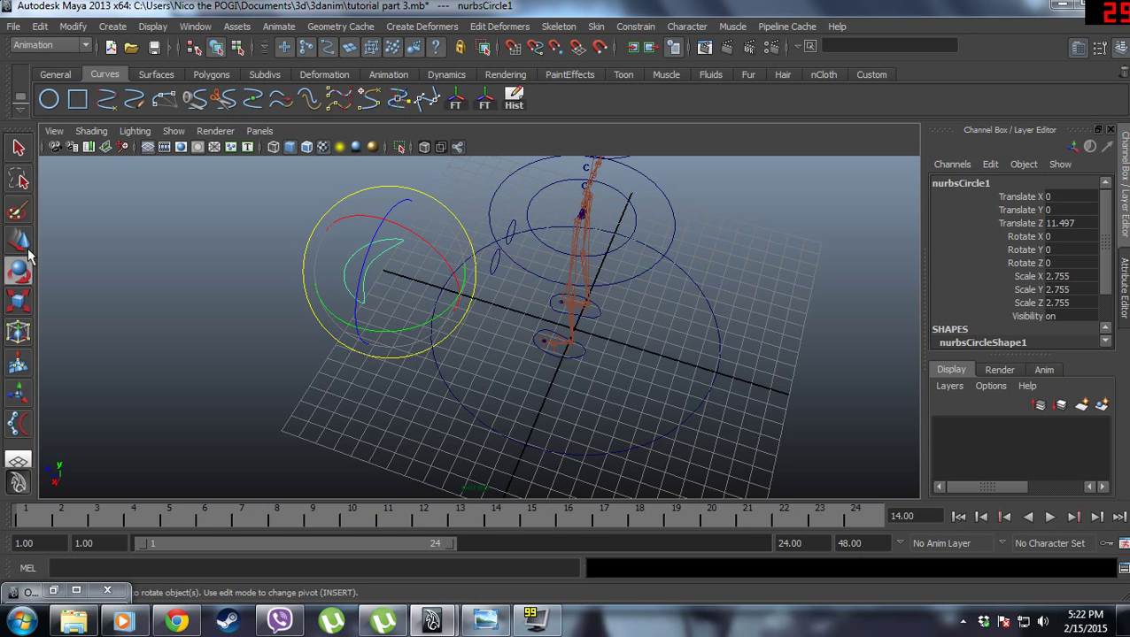
double_click(434, 99)
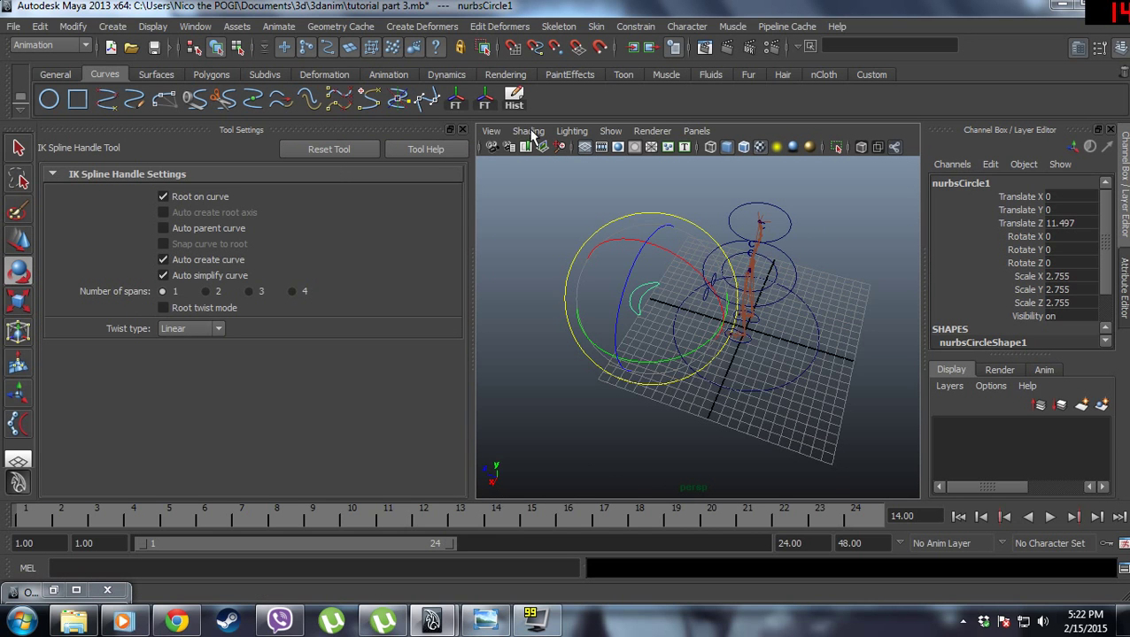
key("e")
left_click(461, 129)
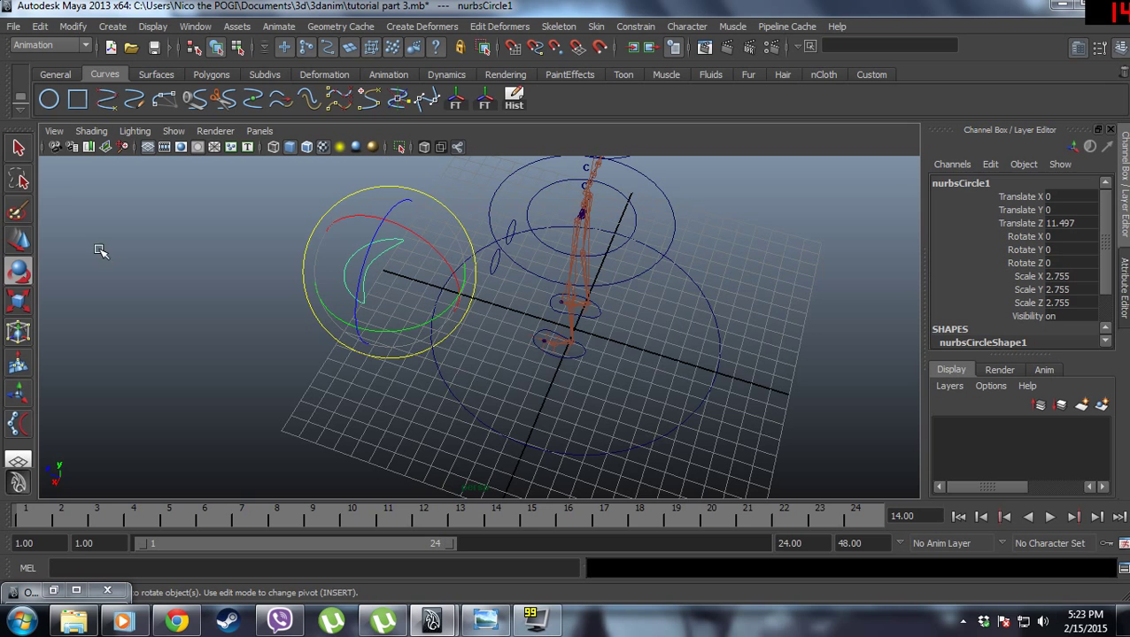
double_click(19, 274)
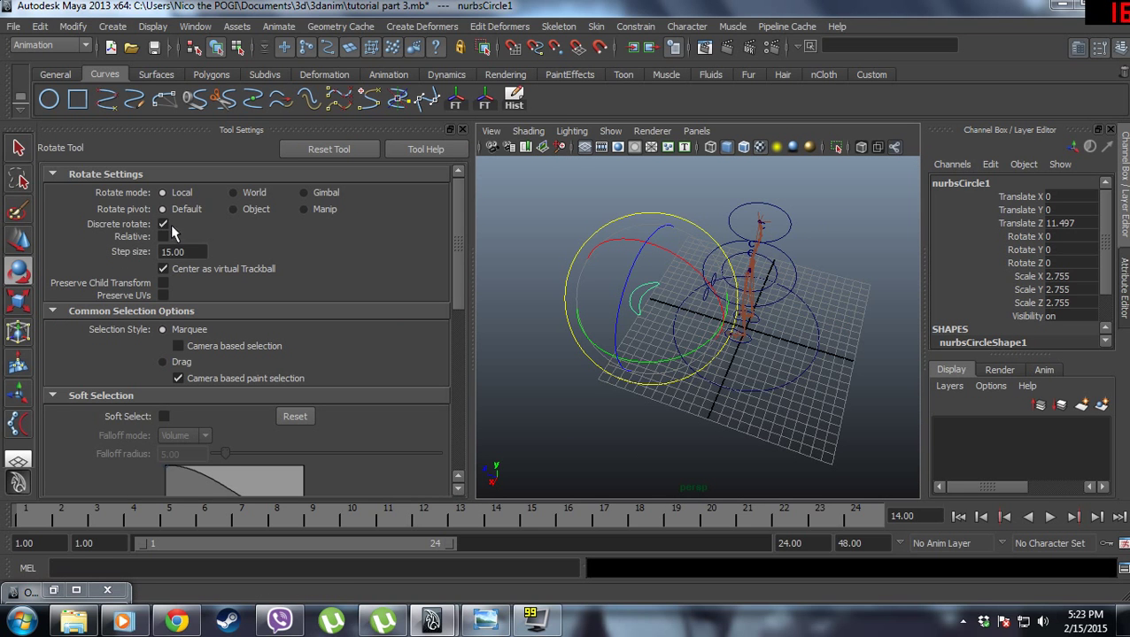
left_click(463, 129)
left_click_drag(411, 239, 421, 383)
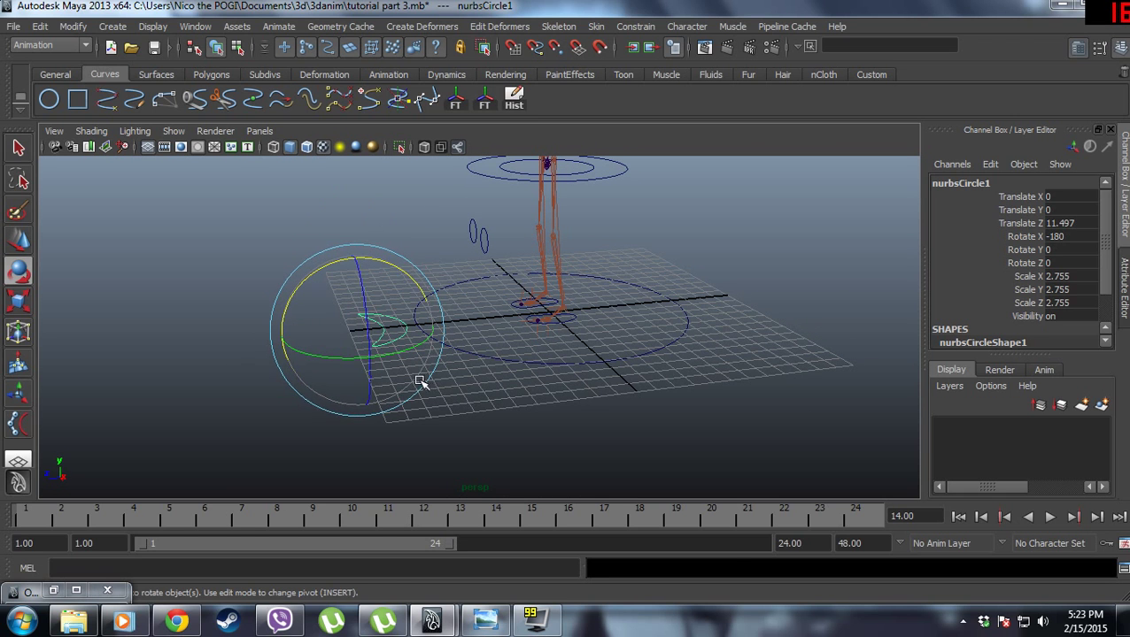
Freeze the rotated crescent curve's transformations and delete its history.
key("w")
left_click(484, 100)
left_click(513, 99)
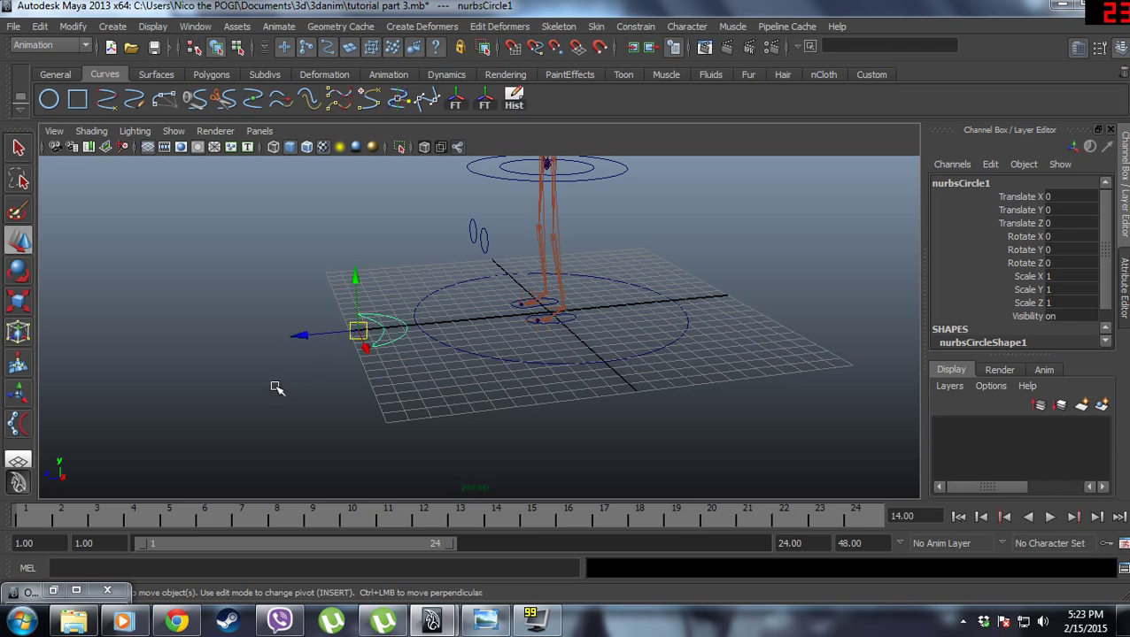
Scale the crescent uniformly to about 1.685 and move its pivot onto the lower spine at Y 10.812, Z -11.211.
key("r")
left_click_drag(359, 332, 518, 435)
key("w")
scroll(342, 463, "up", 2)
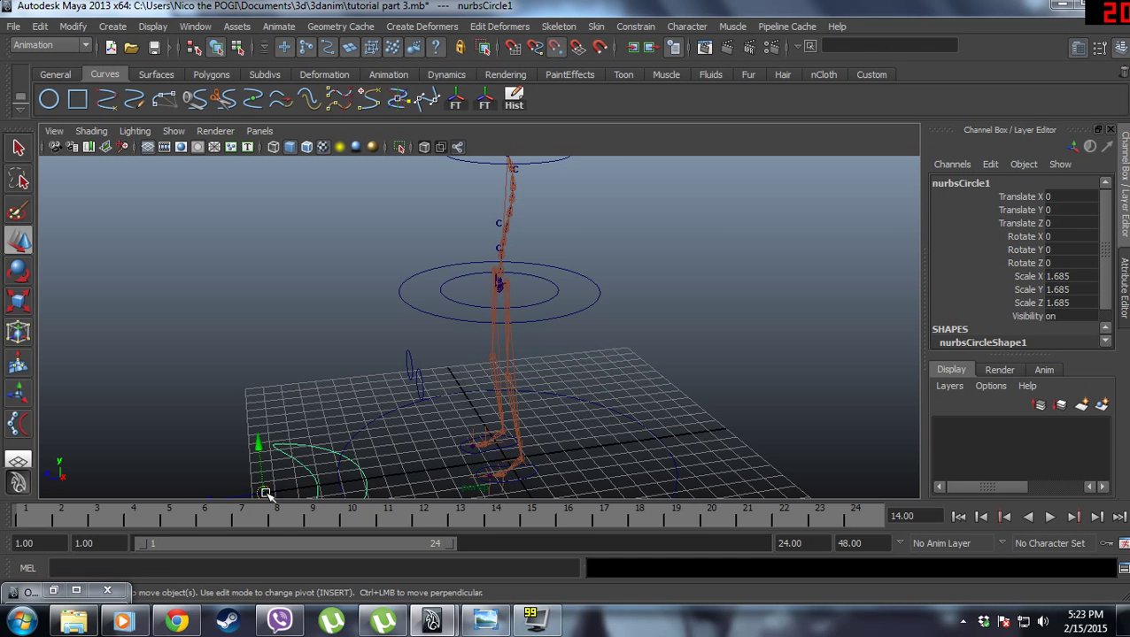
left_click_drag(265, 492, 661, 360)
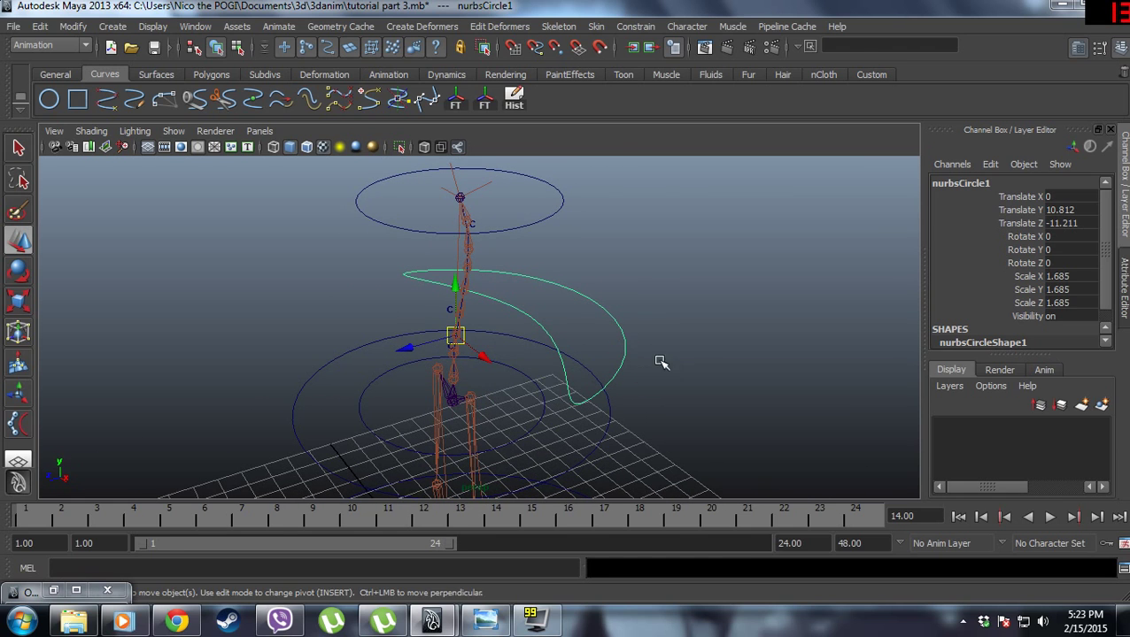
Freeze the crescent's transformations at its spine position and restore the Outliner.
left_click(485, 101)
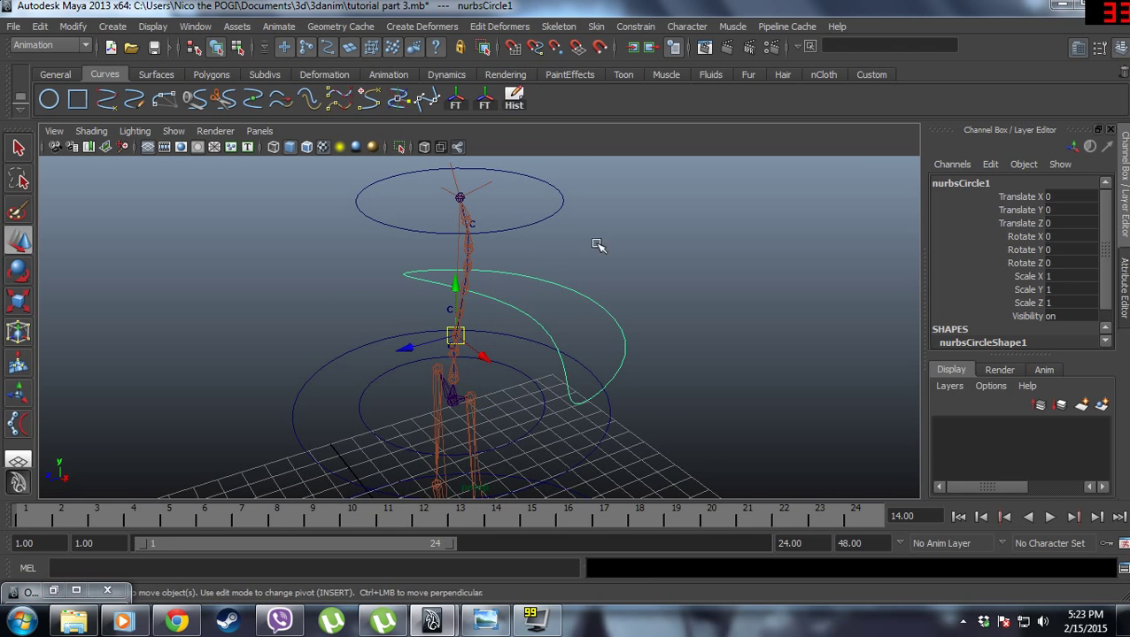
scroll(620, 304, "down", 5)
middle_click_drag(621, 304, 601, 255, "alt")
scroll(514, 263, "up", 3)
left_click_drag(514, 262, 540, 307, "alt")
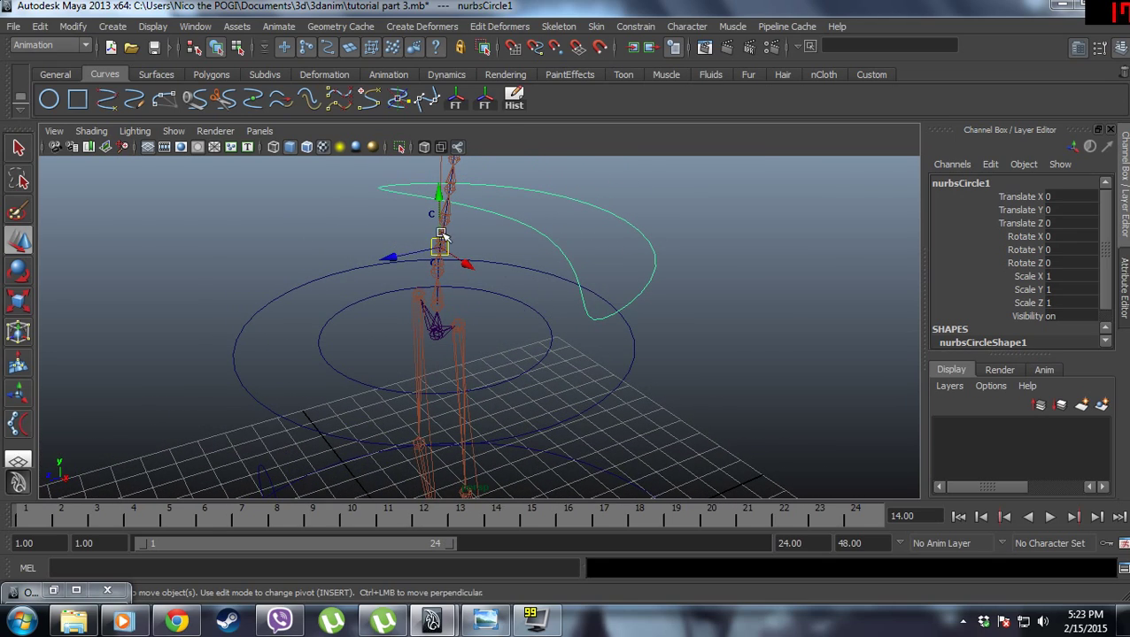
scroll(544, 280, "down", 5)
scroll(540, 348, "up", 4)
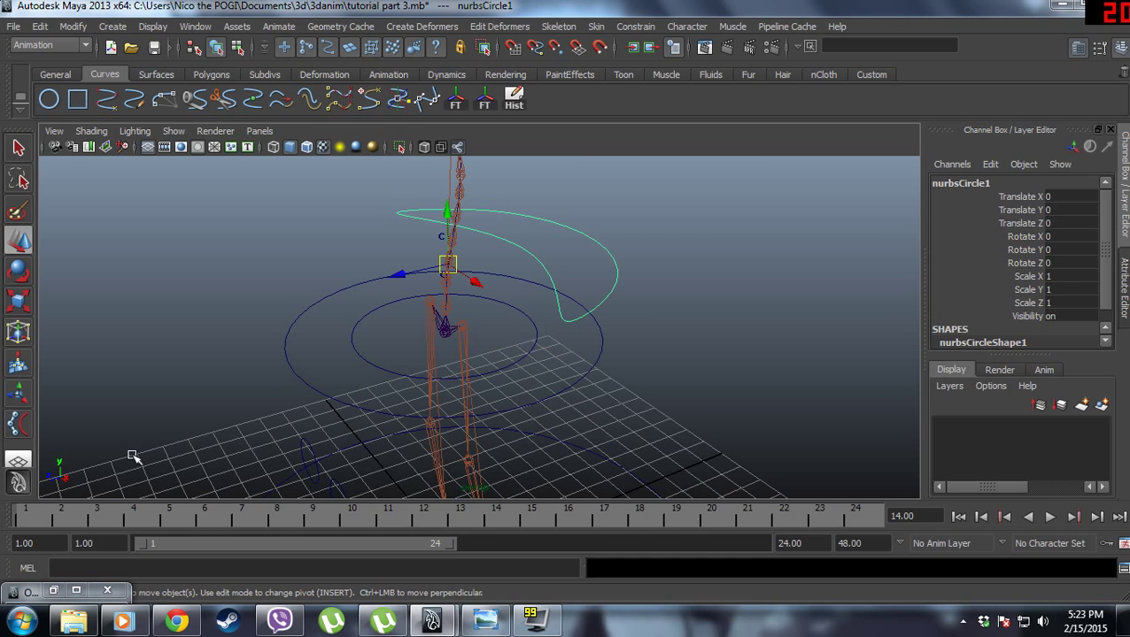
left_click(53, 591)
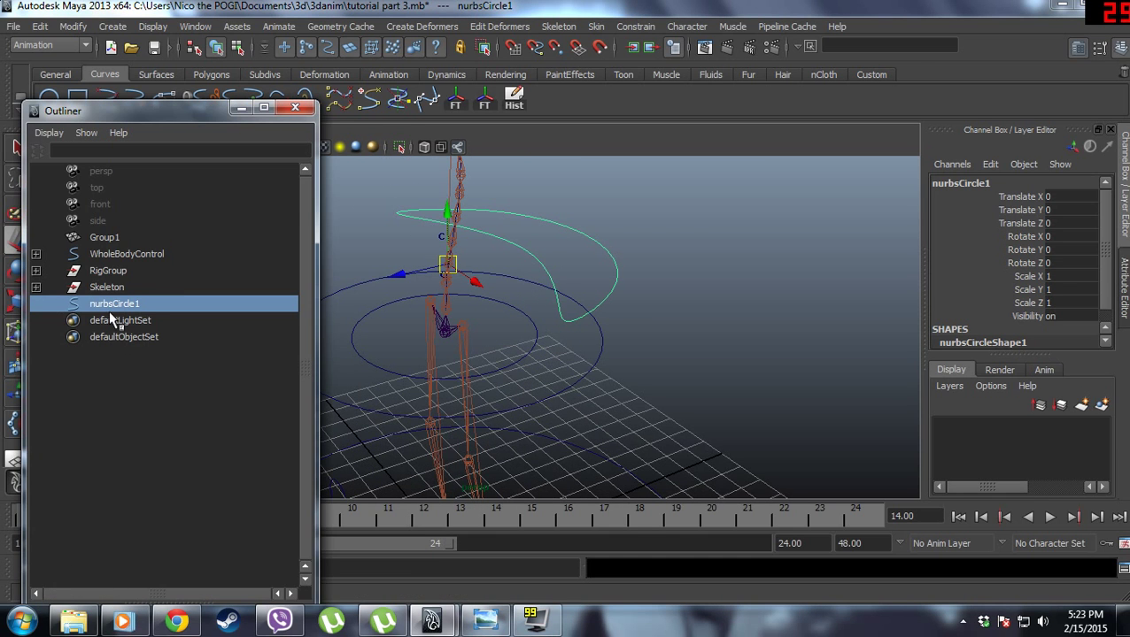
Rename the crescent curve as BackBend.
double_click(111, 304)
type("BackBend")
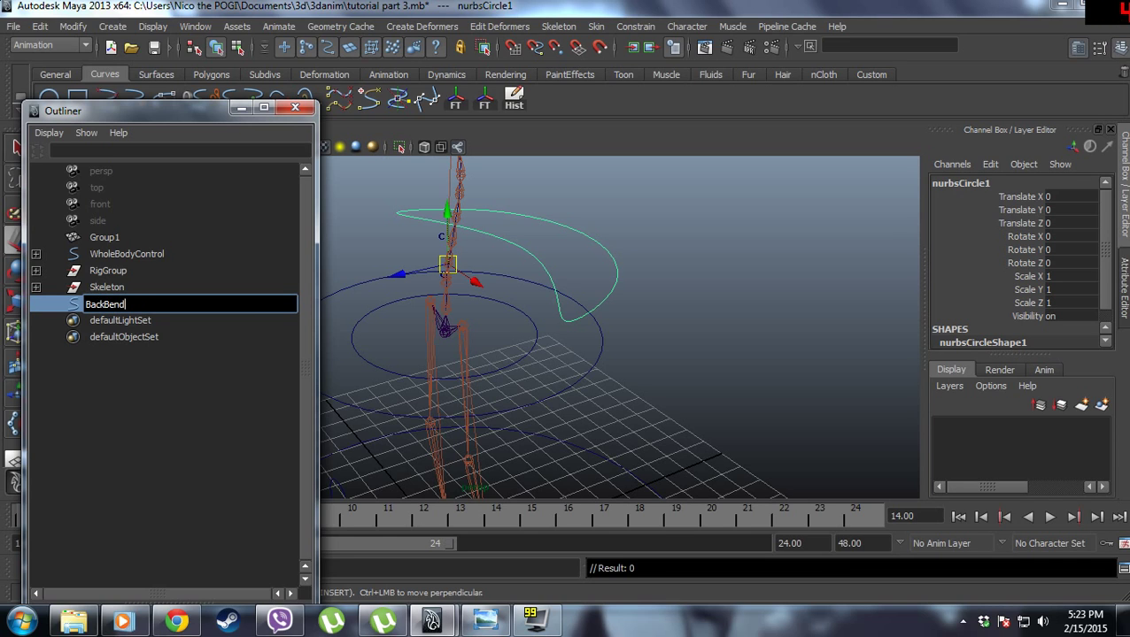
key("Return")
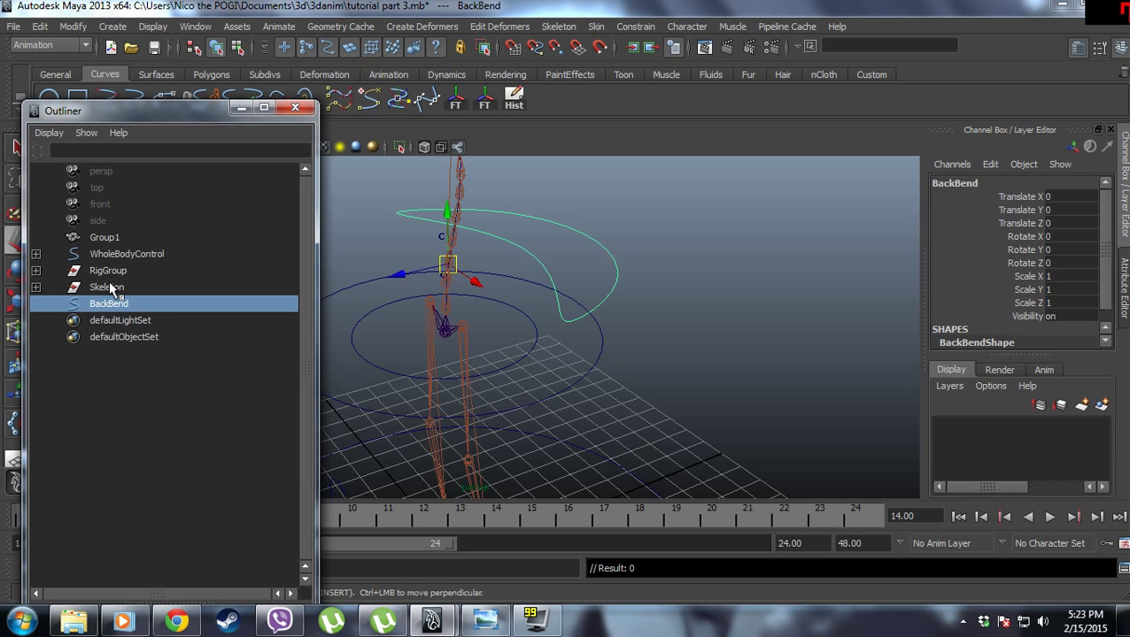
Expand WholeBodyControl and BodyControl in the hierarchy and parent BackBend under LowerSpineControl.
left_click(53, 254)
left_click(36, 254)
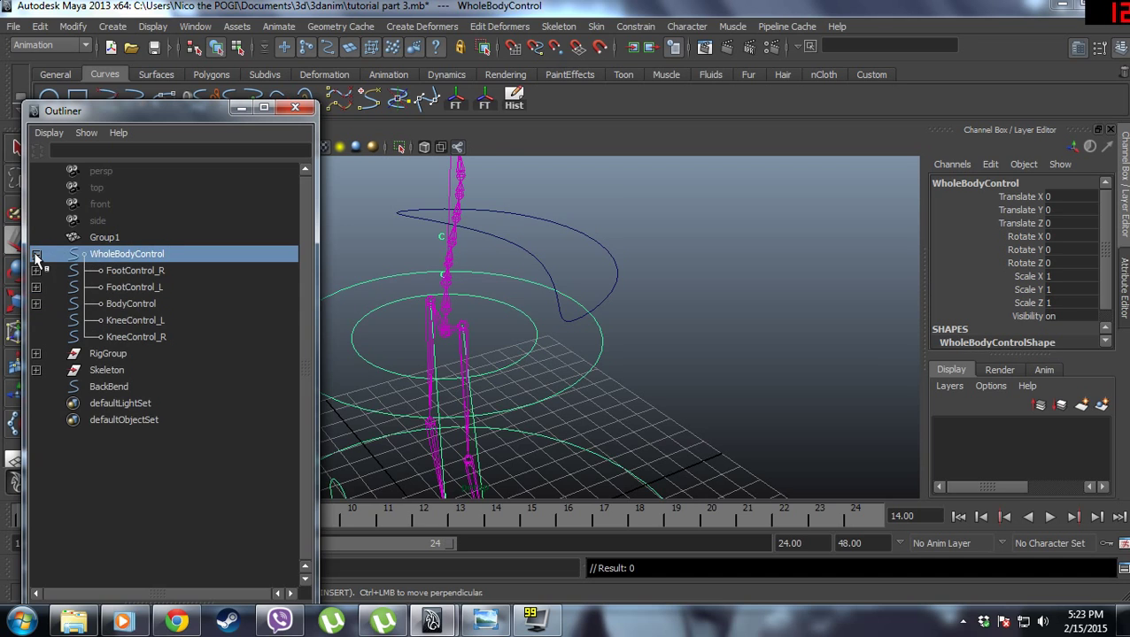
left_click(124, 304)
left_click(35, 303)
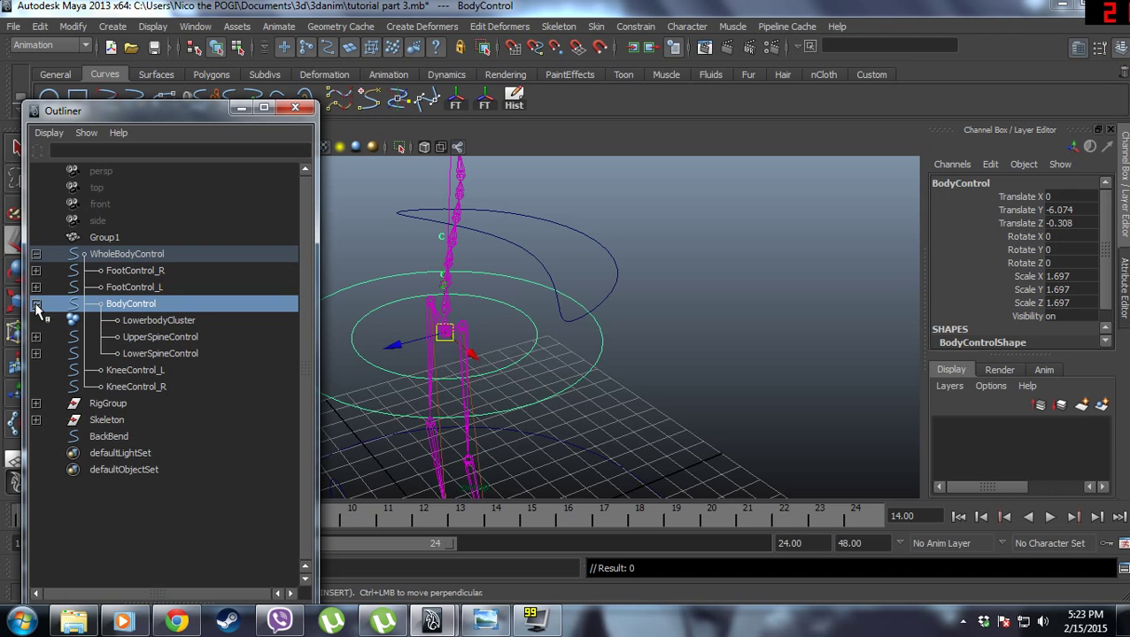
left_click(154, 336)
left_click(156, 320)
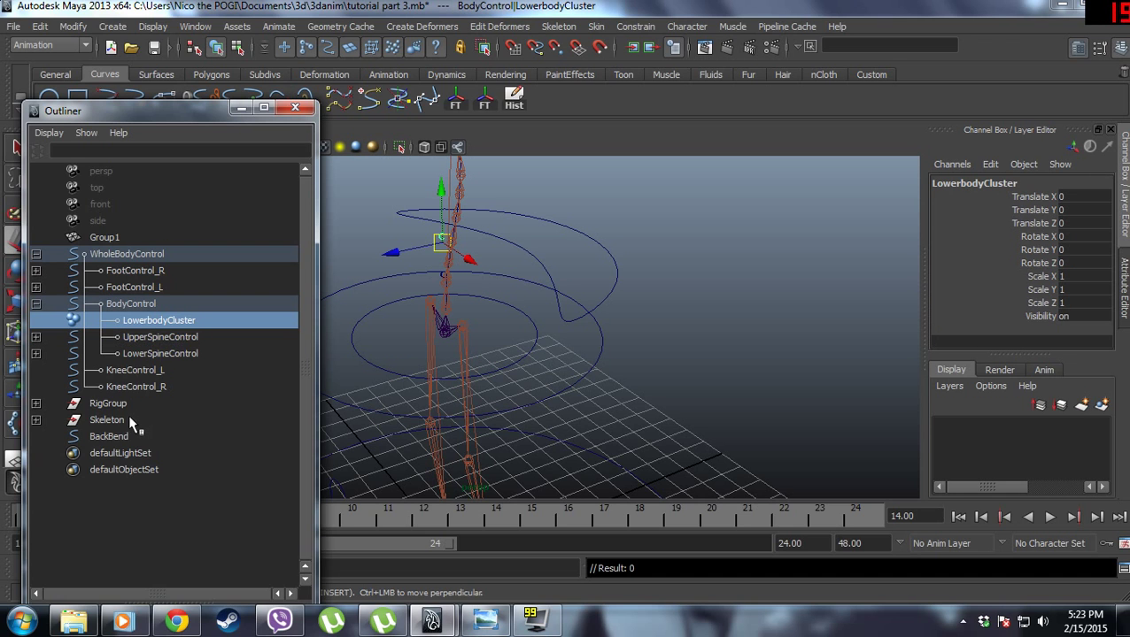
left_click(108, 436)
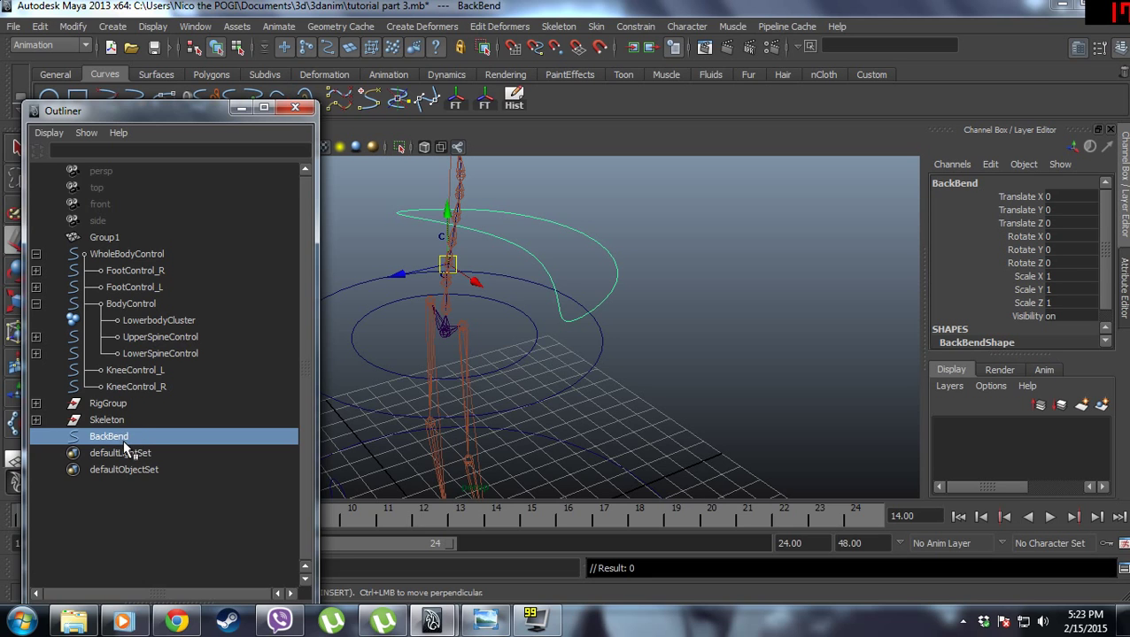
middle_click_drag(125, 450, 175, 353)
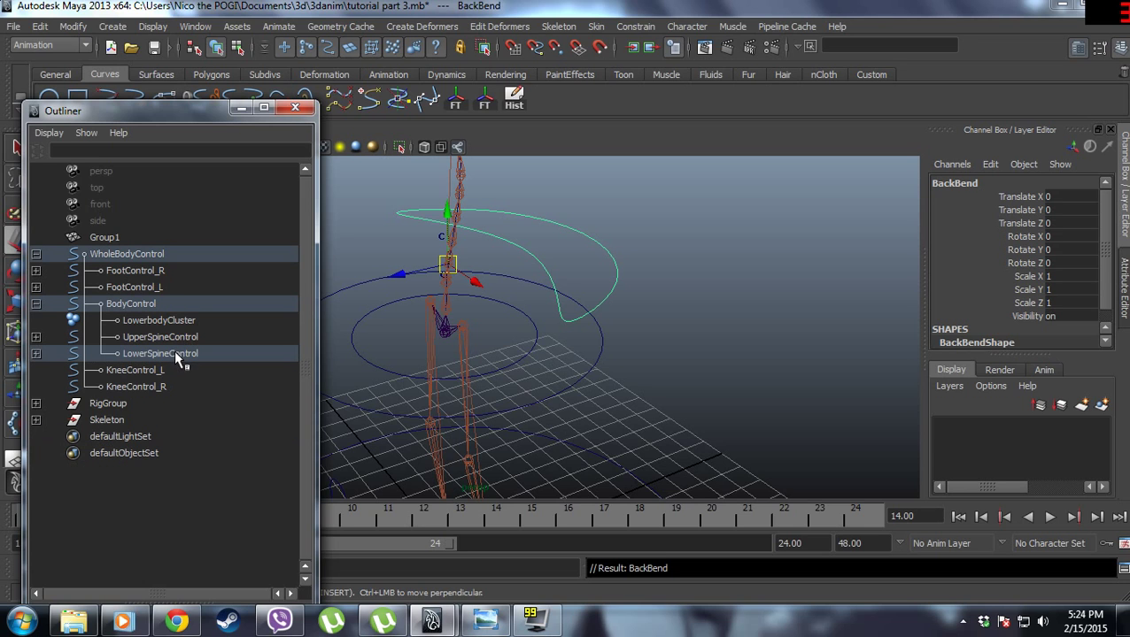
Parent LowerbodyCluster under LowerSpineControl and collapse the BodyControl hierarchy.
left_click(146, 323)
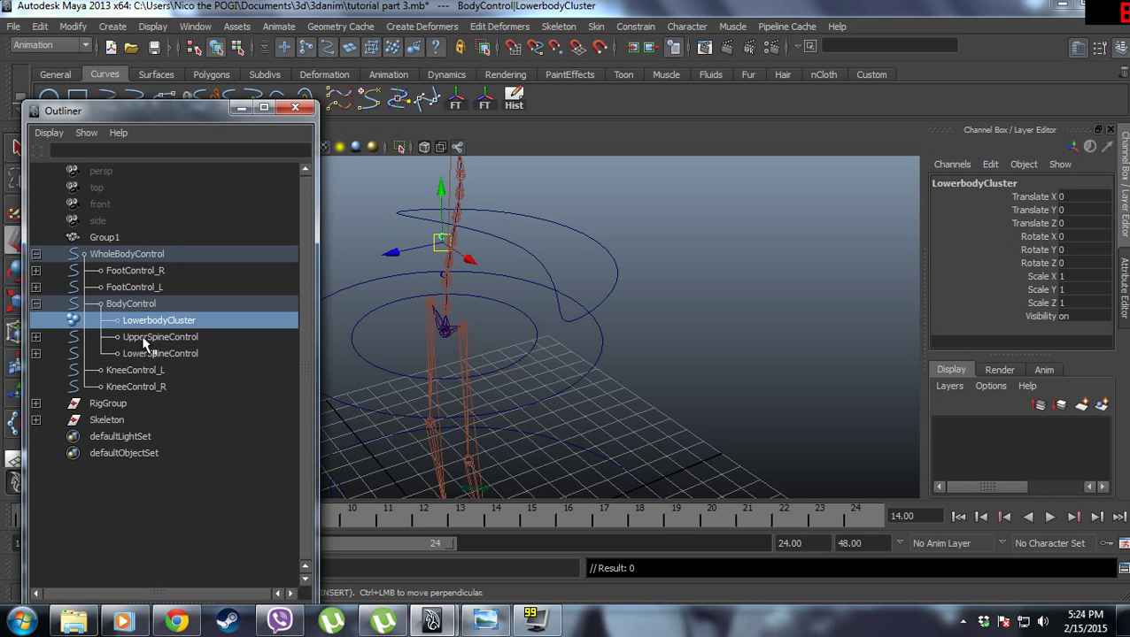
middle_click_drag(164, 327, 166, 353)
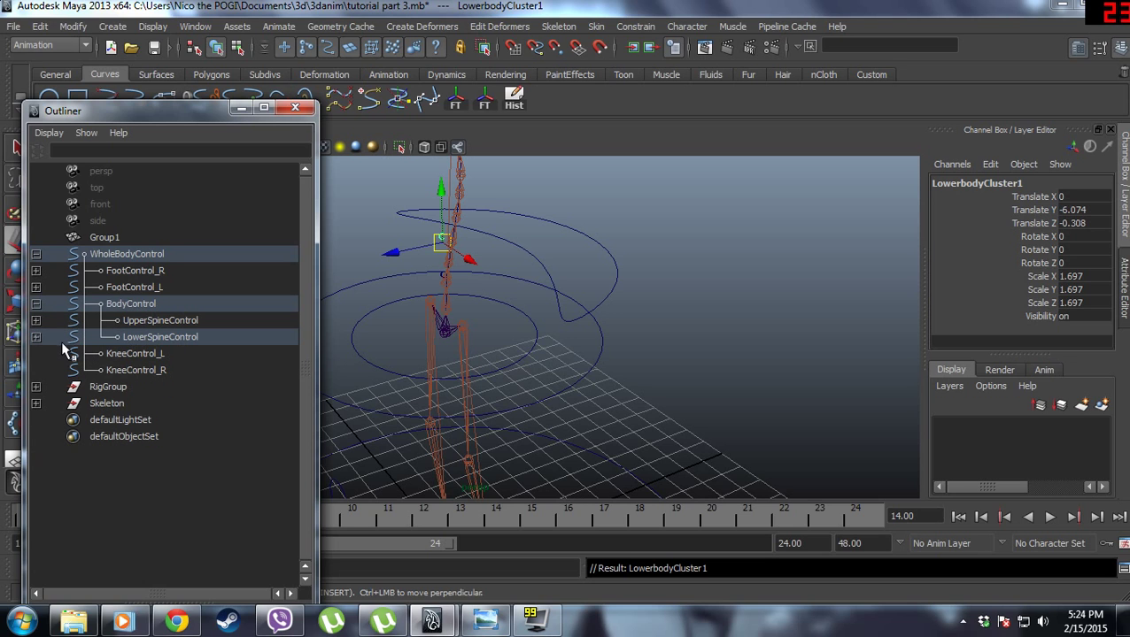
left_click(37, 304)
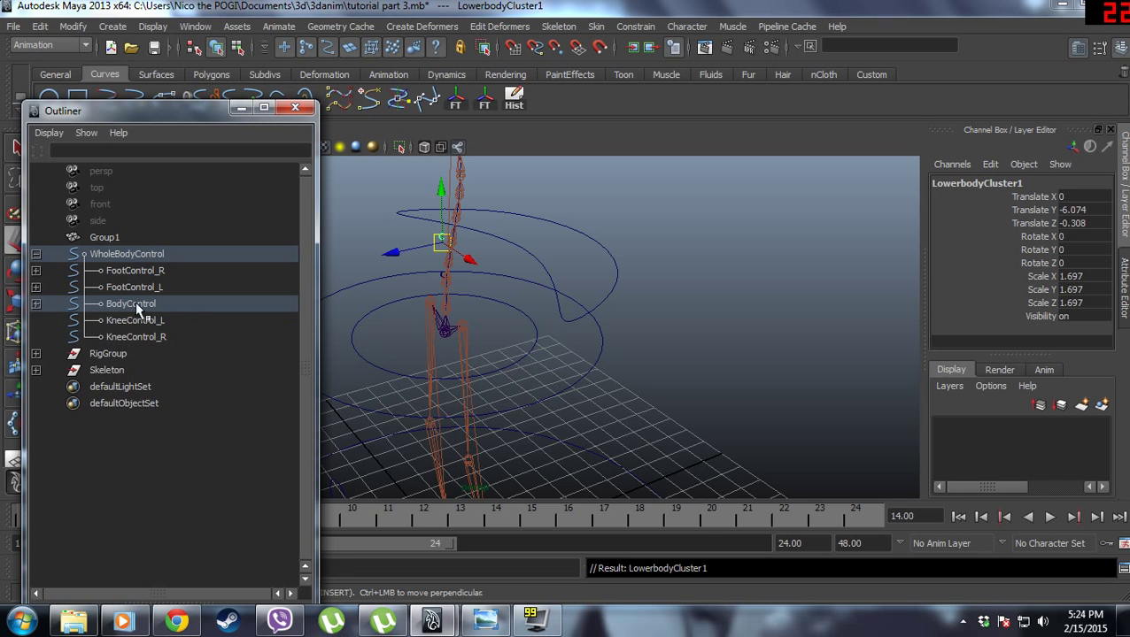
Test the BackBend control by rotating it 15 degrees around X, and undo the rotation.
left_click(540, 269)
scroll(535, 270, "down", 5)
key("e")
left_click_drag(419, 262, 411, 270)
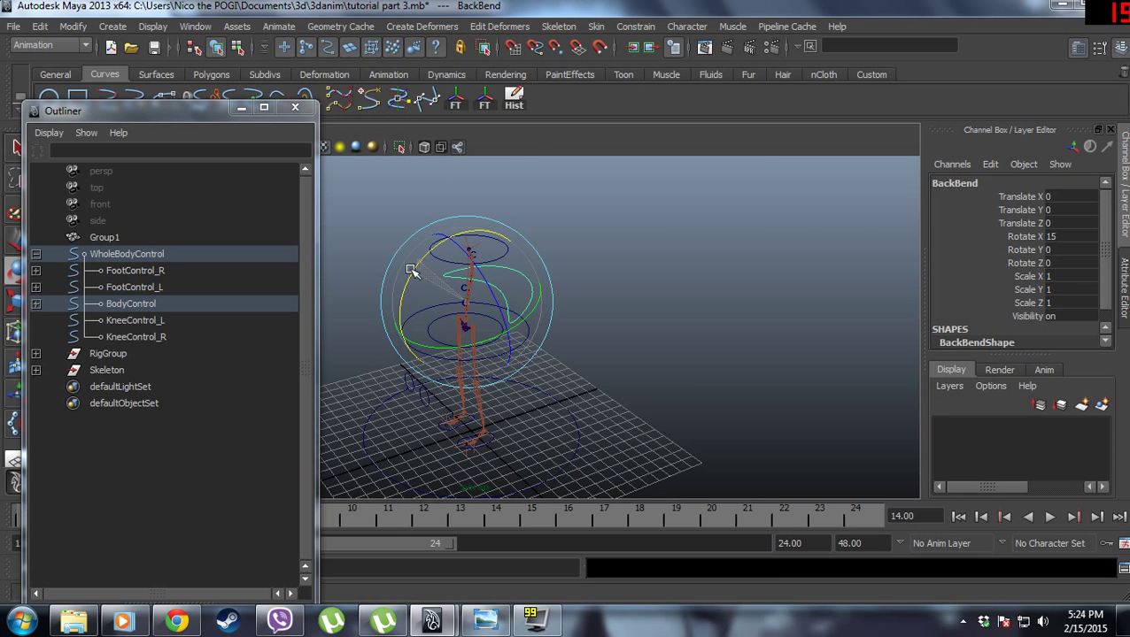
key("ctrl+z")
Minimize the Outliner and turn off Discrete rotate in the Rotate tool's settings.
left_click(241, 107)
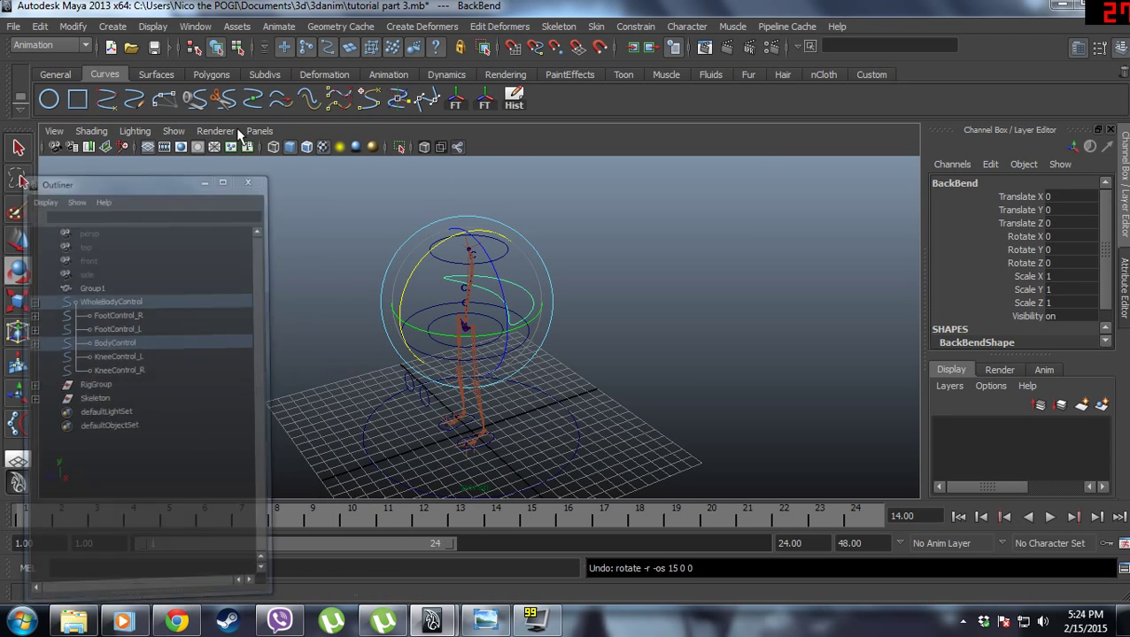
double_click(18, 272)
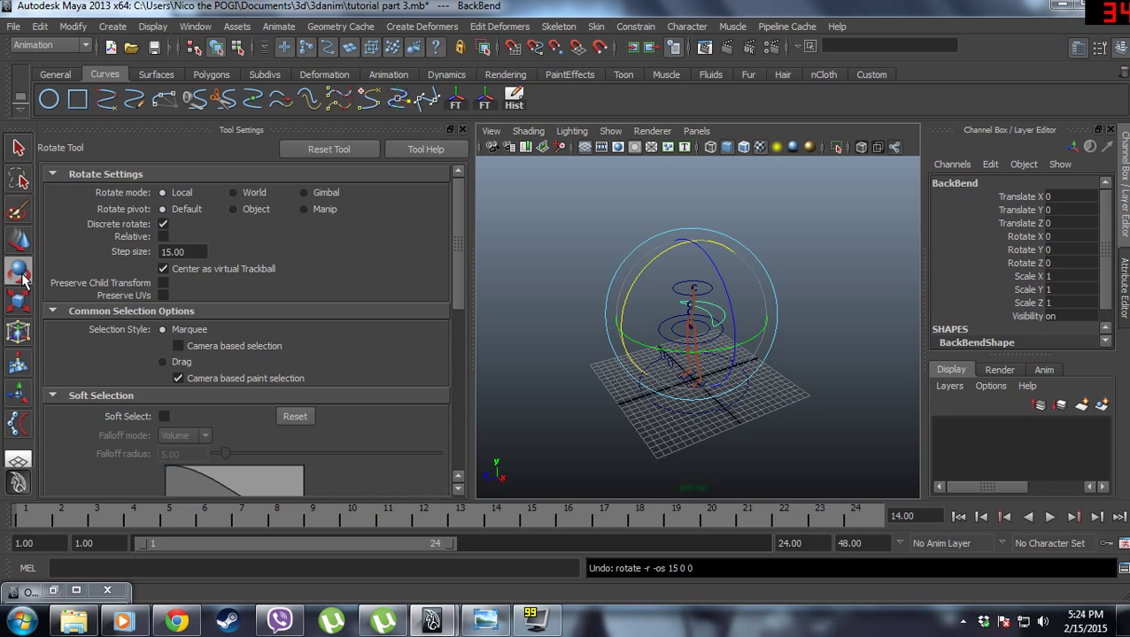
left_click(163, 225)
left_click(462, 130)
Test the twist of the spine by rotating UpperSpineControl around Y, and undo the rotation.
scroll(494, 229, "up", 5)
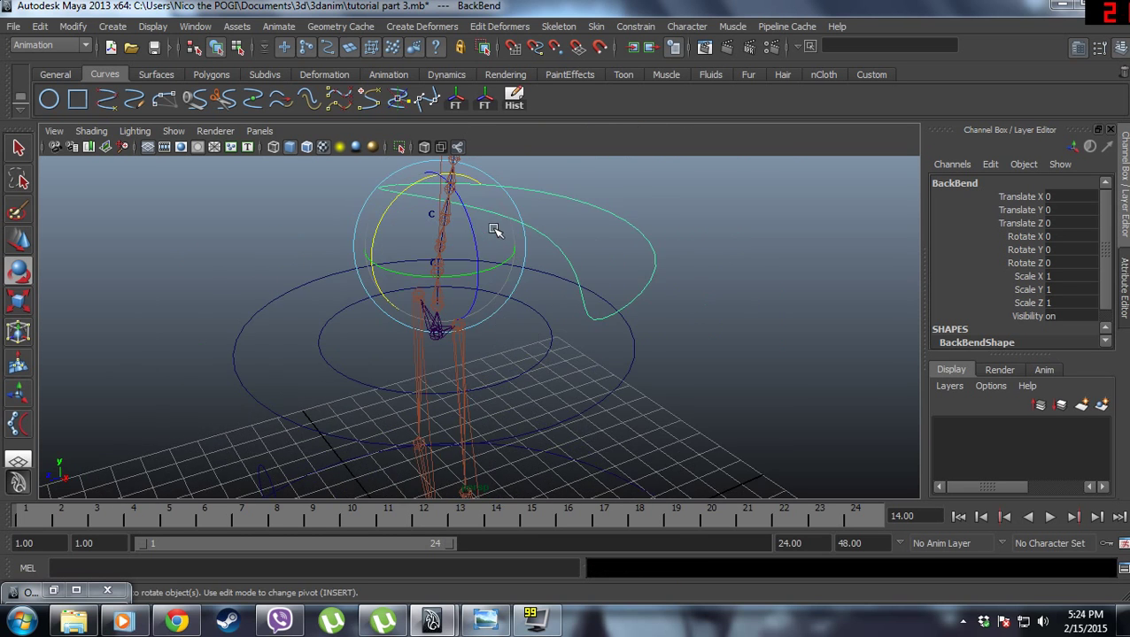
middle_click_drag(513, 271, 510, 387, "alt")
left_click_drag(511, 387, 621, 291, "alt")
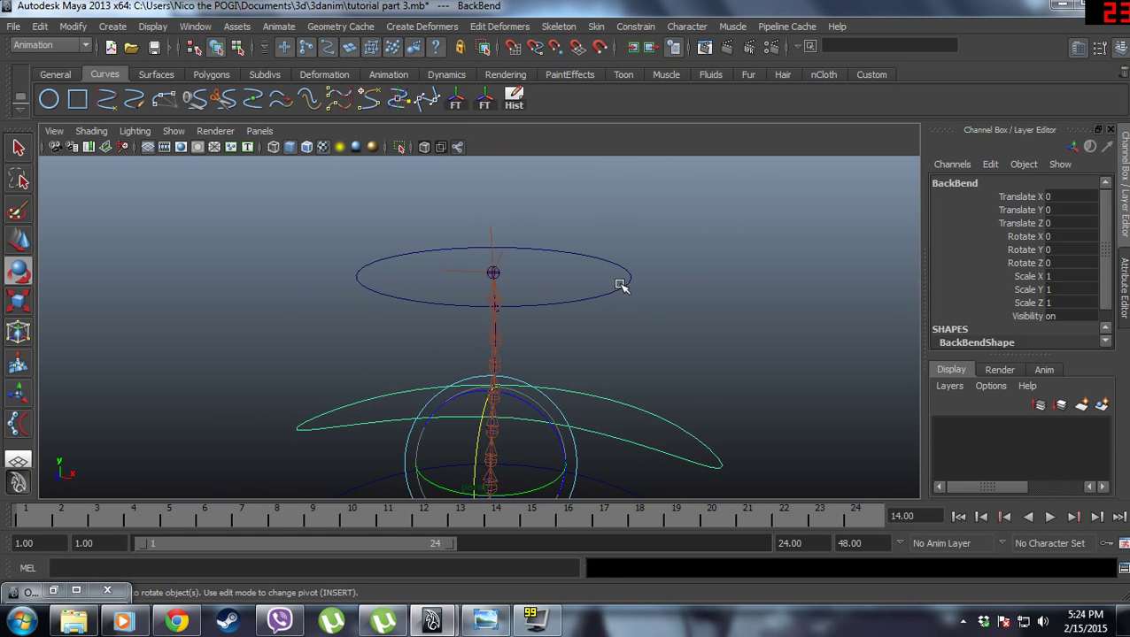
left_click(621, 285)
left_click_drag(528, 300, 686, 325)
key("ctrl+z")
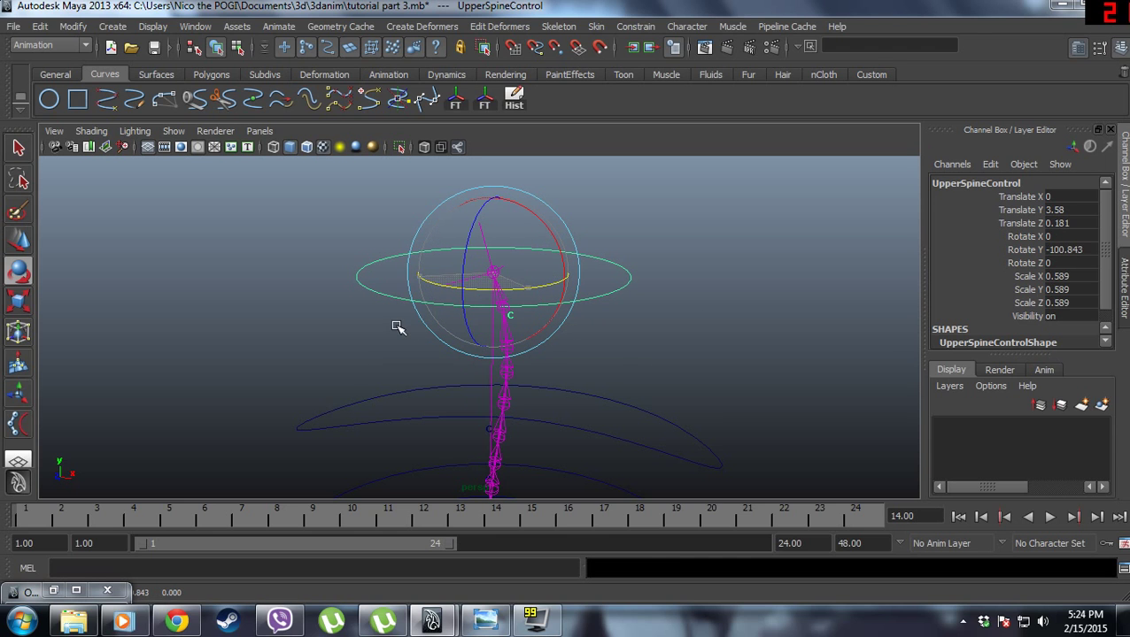
key("ctrl+z")
Restore the Outliner, expand BodyControl and RigGroup to reach Back_IK, and select UpperSpineControl.
left_click(677, 269)
left_click(623, 288)
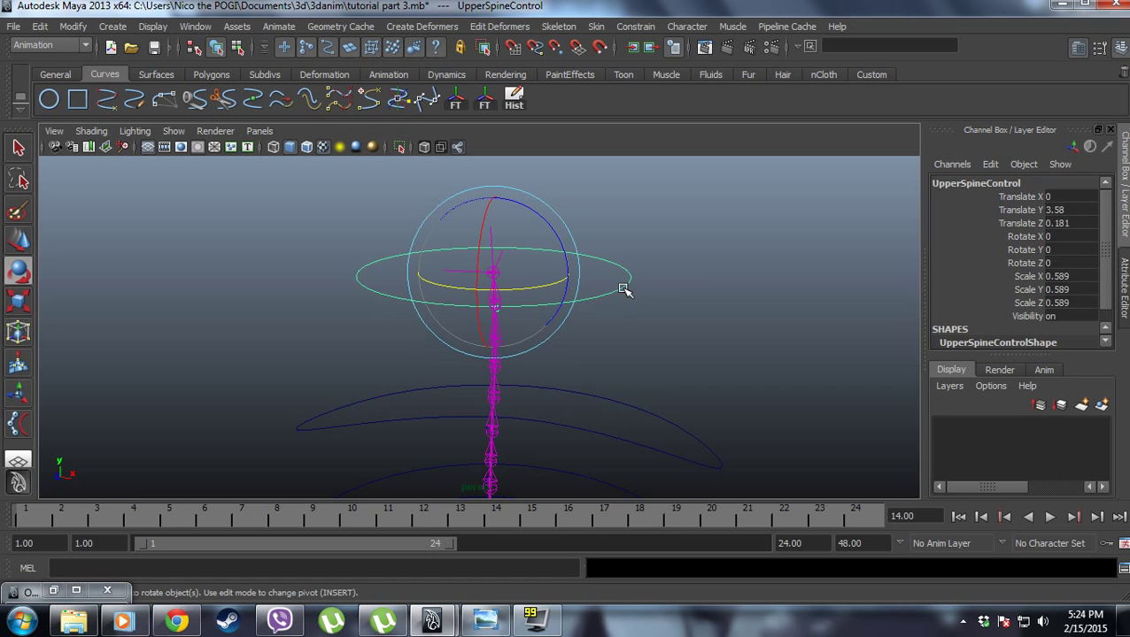
scroll(486, 330, "down", 5)
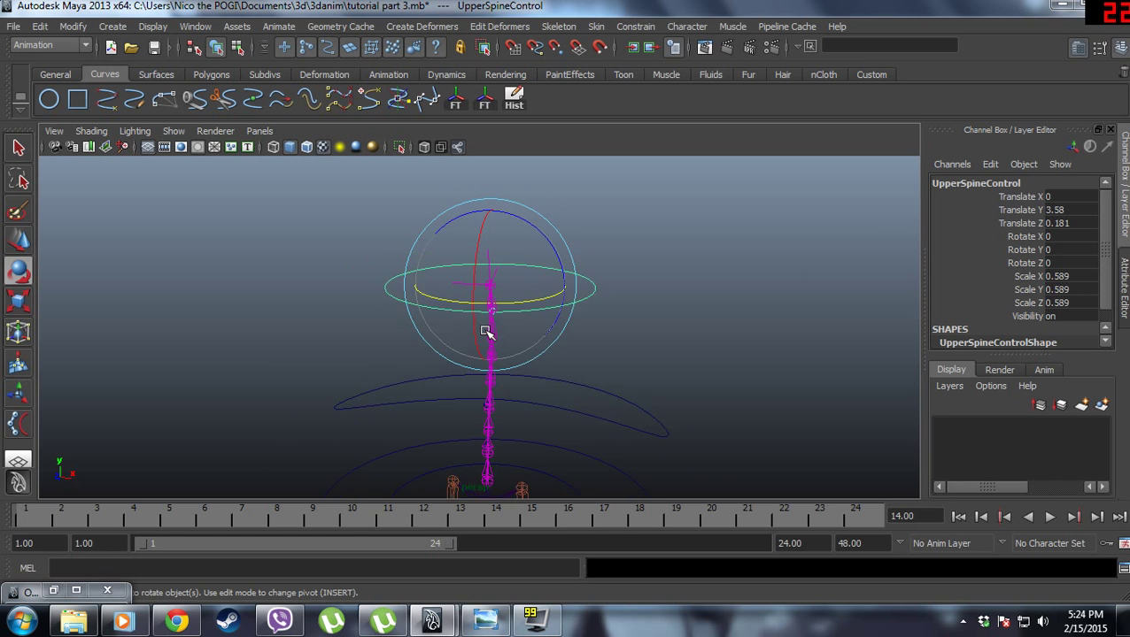
middle_click_drag(541, 310, 531, 259, "alt")
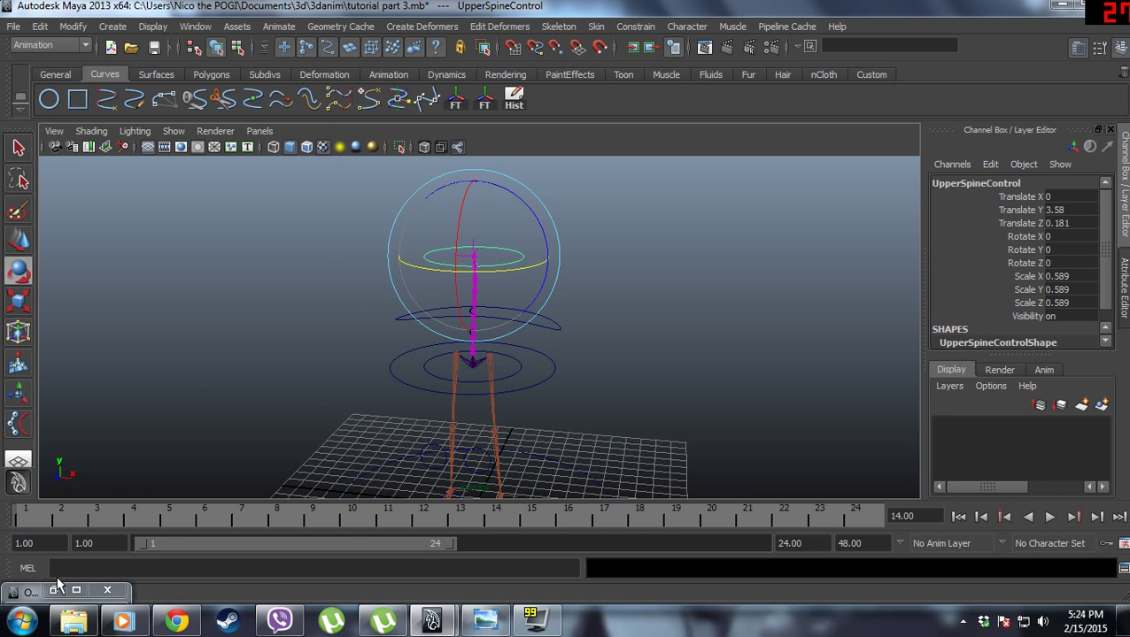
left_click(53, 590)
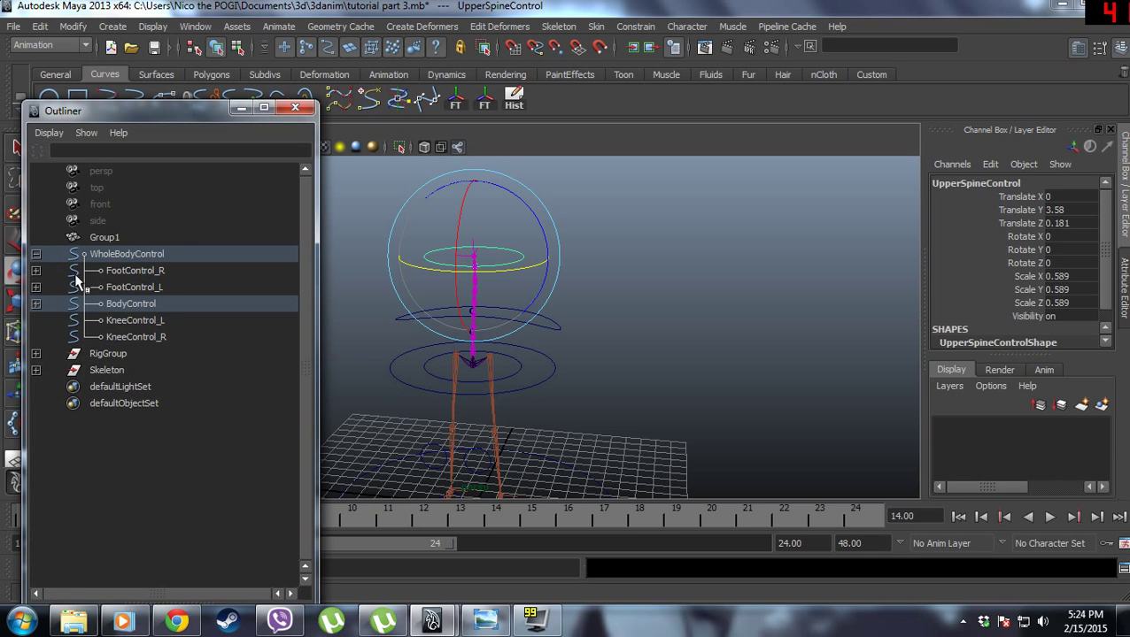
left_click(35, 304)
left_click(35, 322)
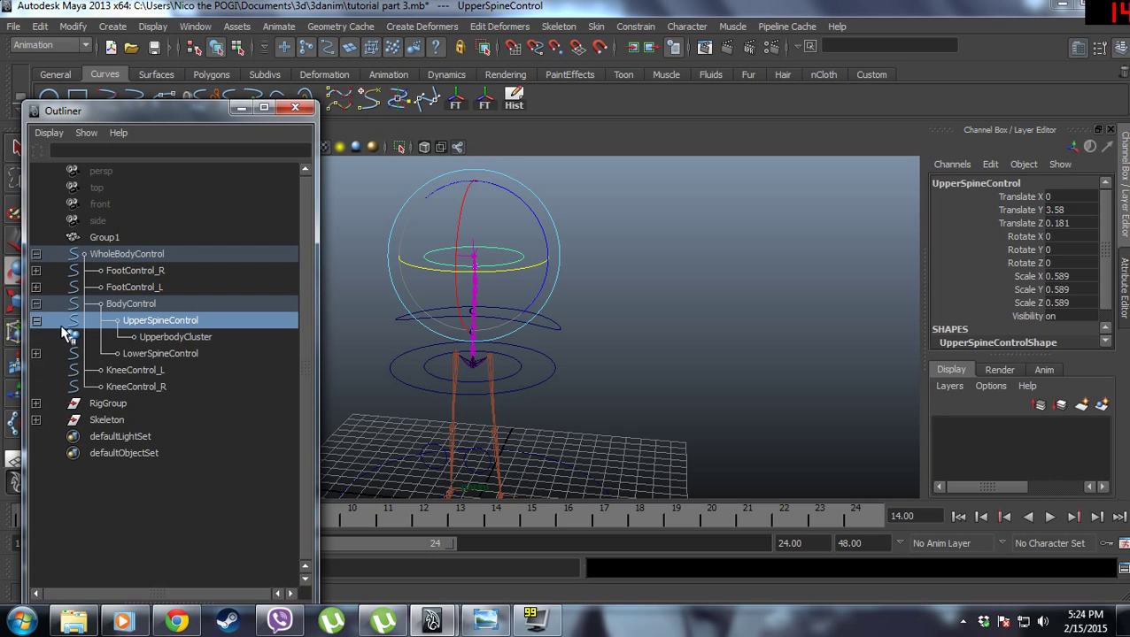
left_click(36, 322)
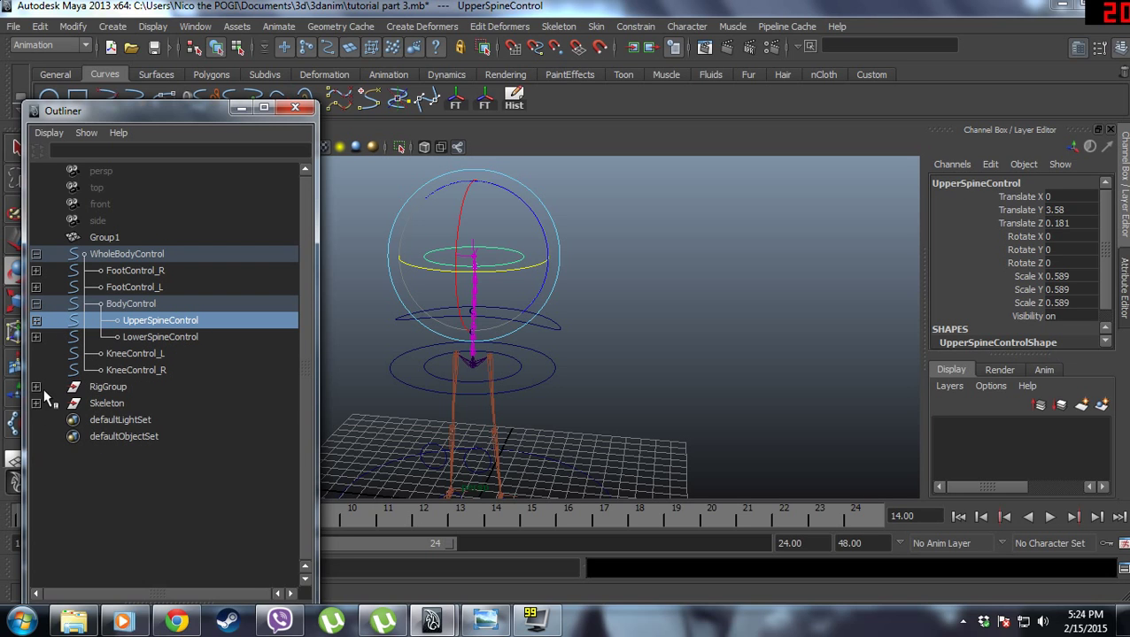
left_click(36, 387)
left_click(120, 404)
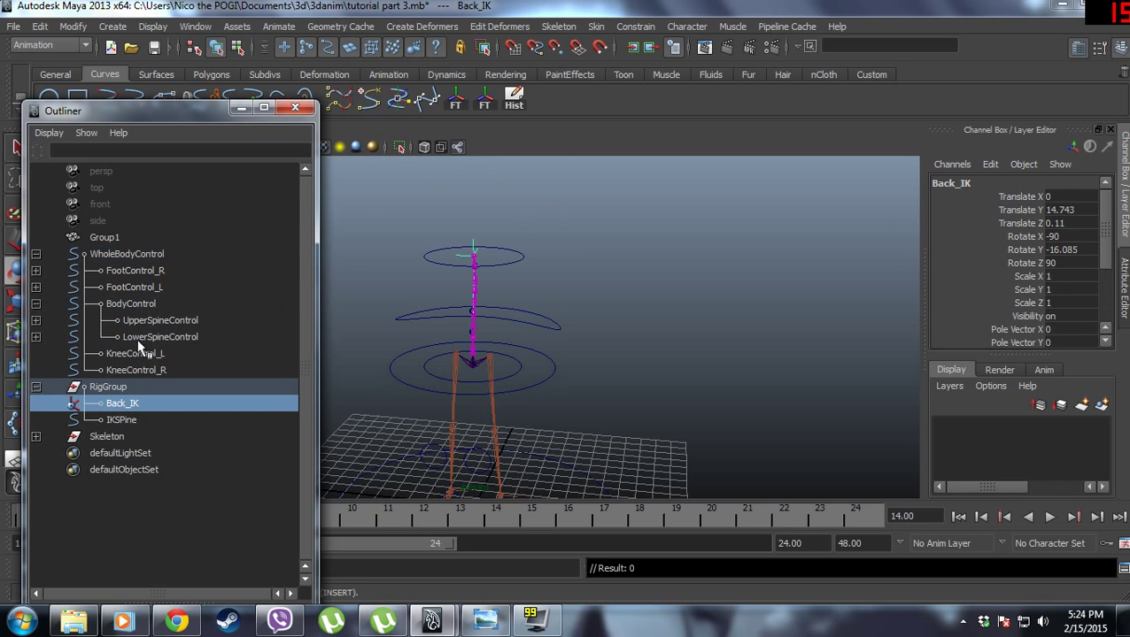
left_click(145, 322)
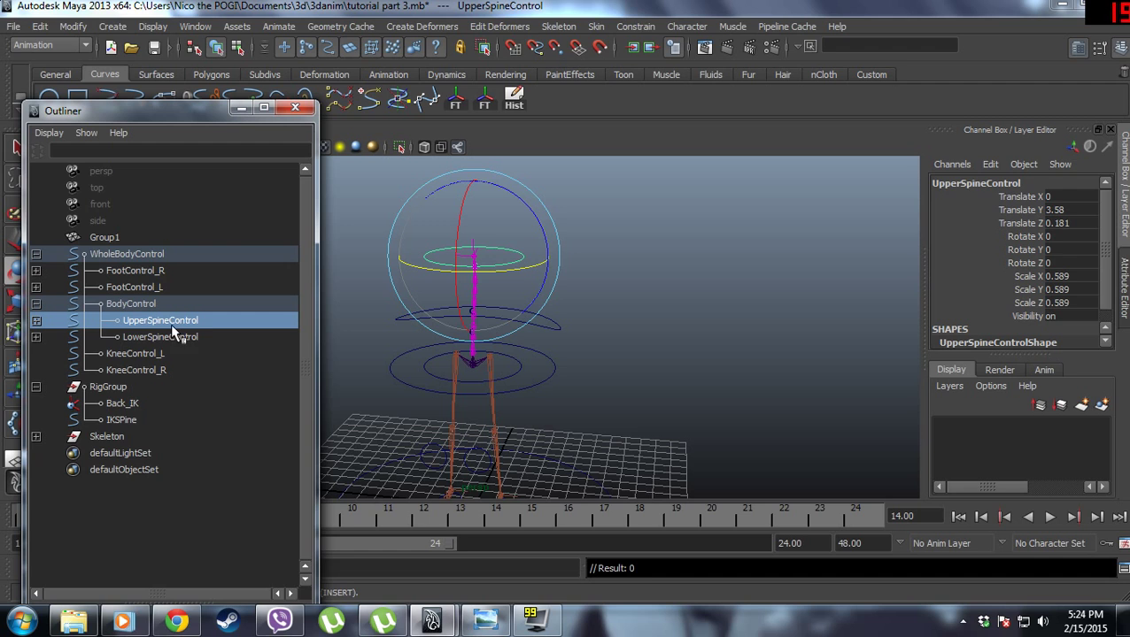
Connect UpperSpineControl's rotateY output to Back_IK's twist input with the Connection Editor.
left_click(194, 27)
mouse_move(274, 51)
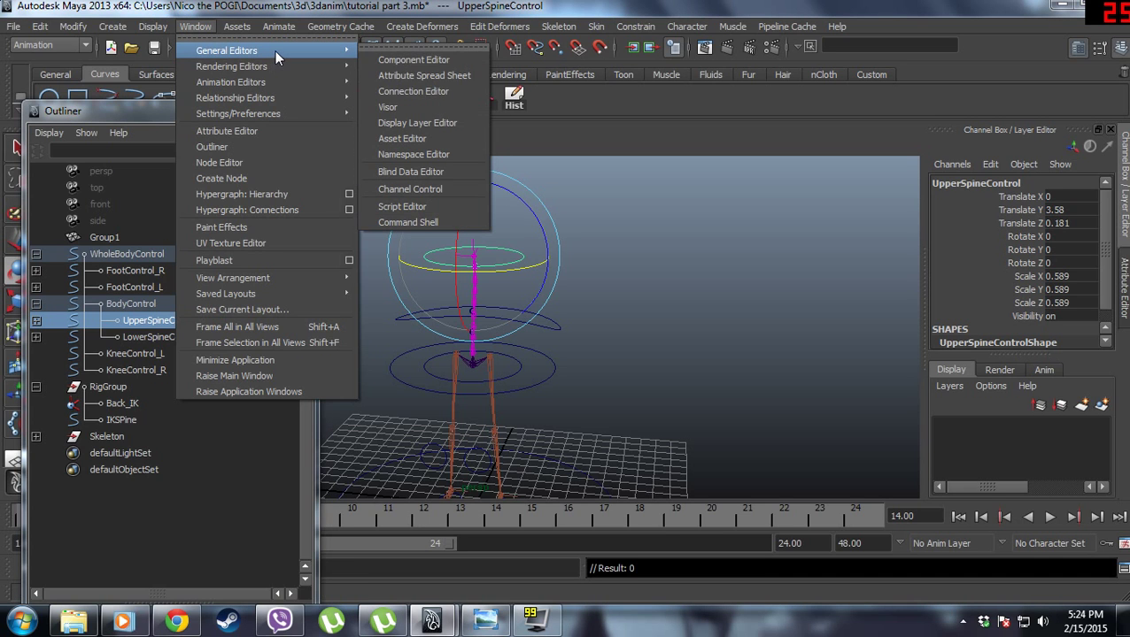
left_click(434, 91)
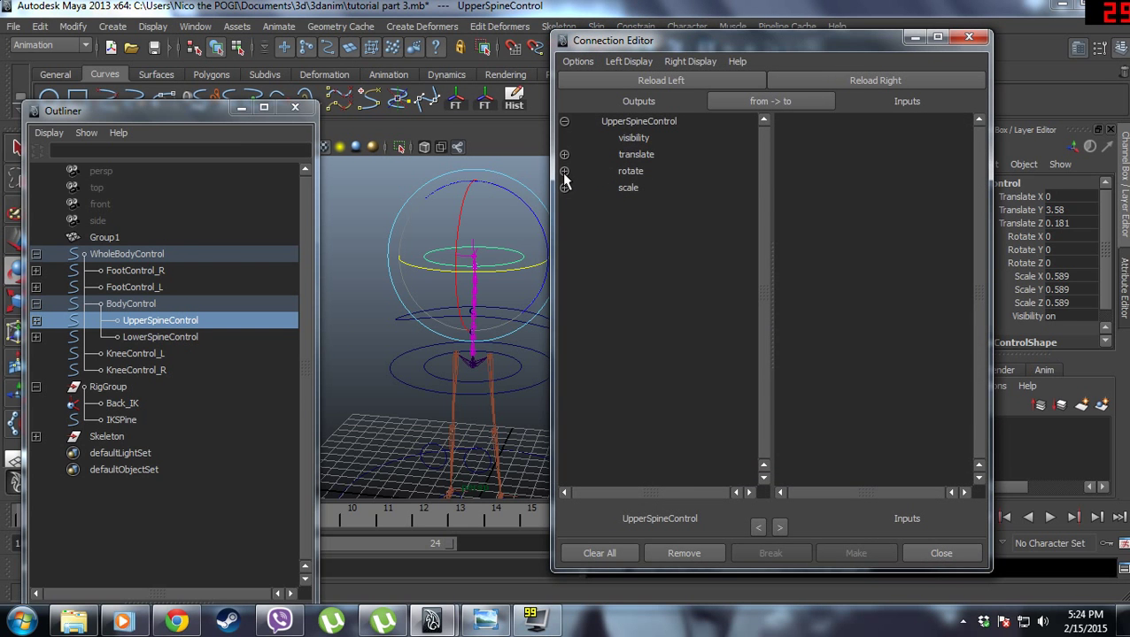
left_click(564, 171)
left_click(660, 207)
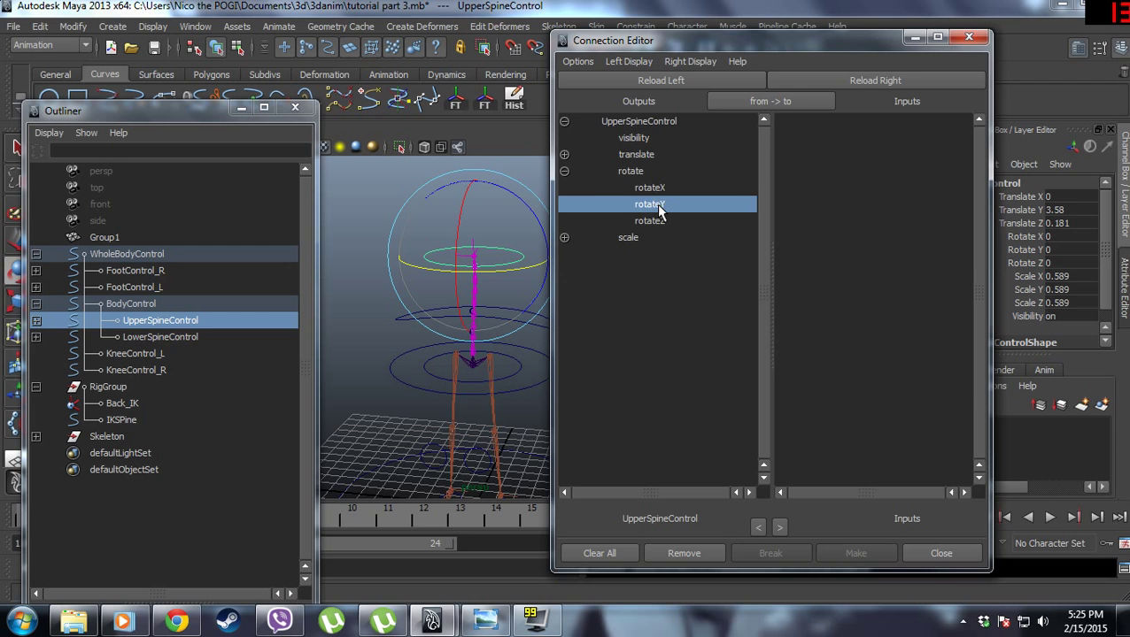
left_click(131, 403)
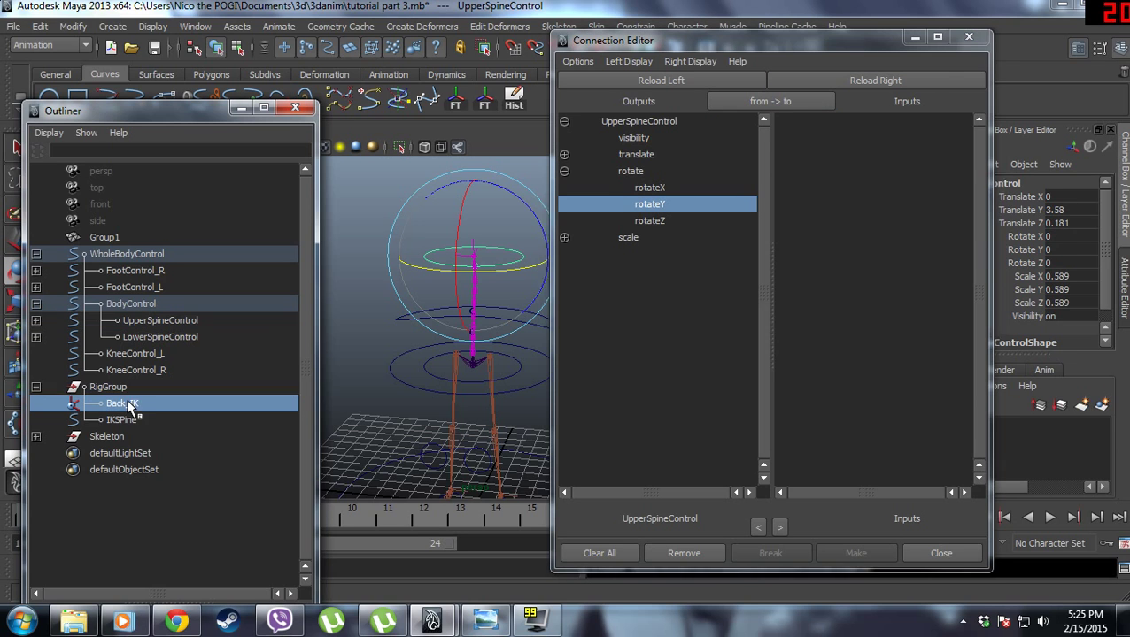
left_click(921, 83)
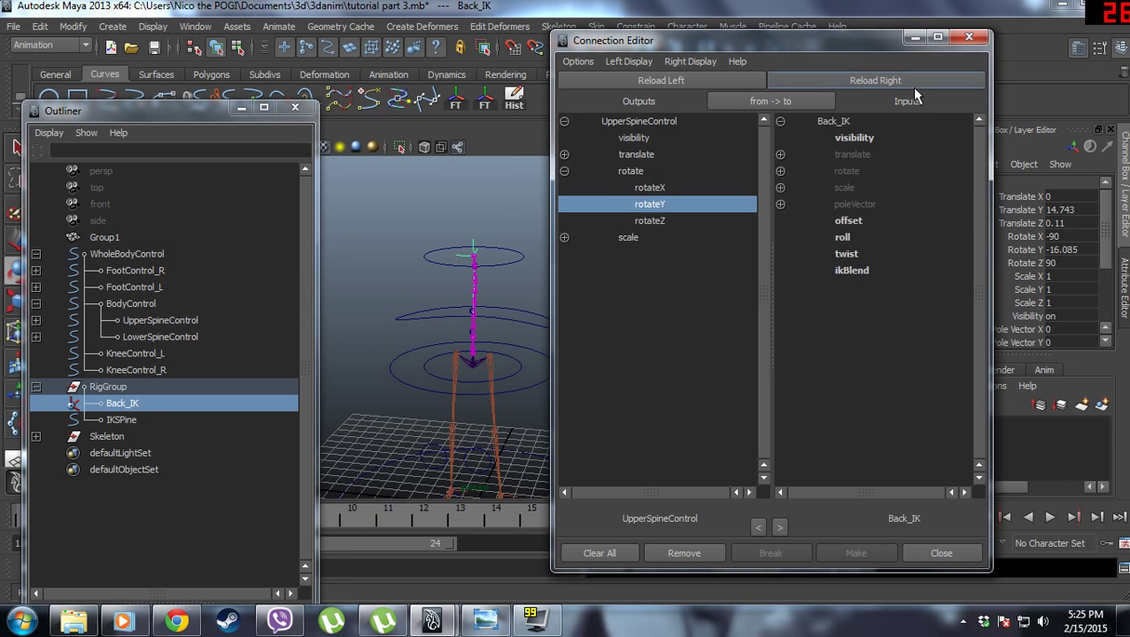
left_click(846, 254)
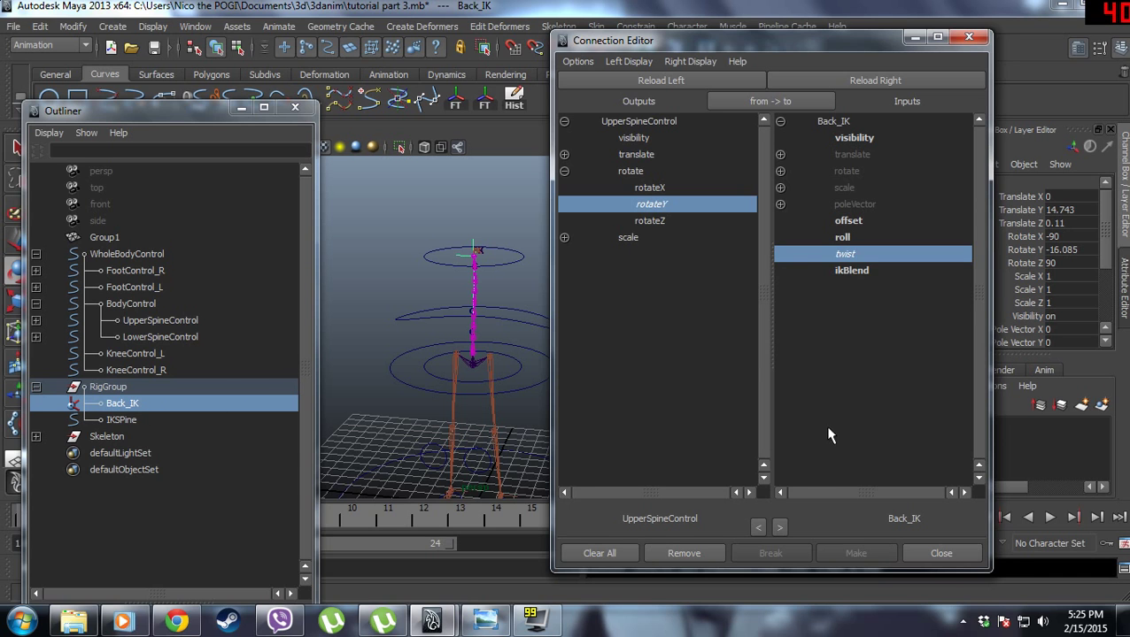
left_click(969, 36)
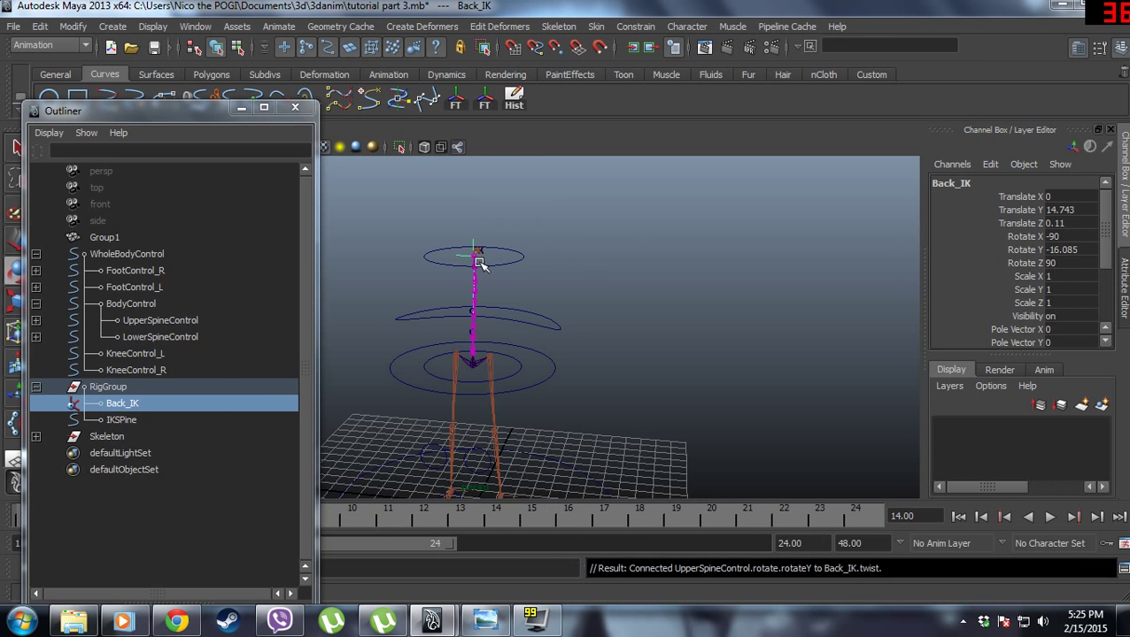
Test the twist connection by rotating UpperSpineControl about 270 degrees around Y, and undo the rotation.
scroll(520, 223, "up", 2)
left_click(520, 223)
left_click_drag(491, 228, 252, 231)
key("ctrl+z")
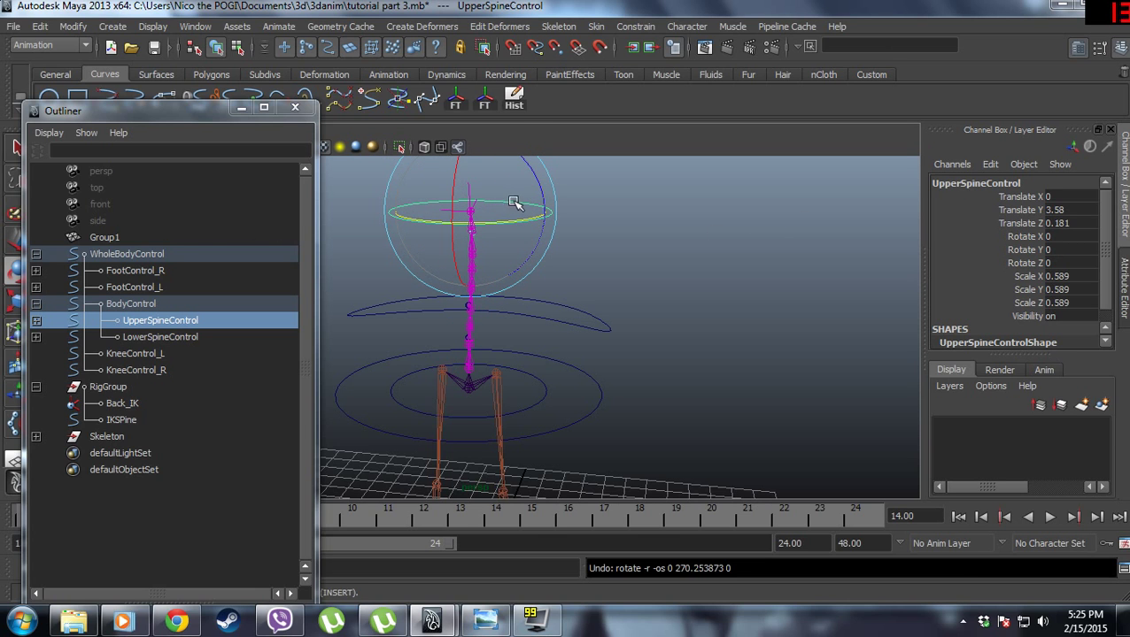
Close the Outliner and clear the selection to leave the whole rig in view.
left_click(295, 107)
left_click(618, 236)
scroll(511, 206, "down", 3)
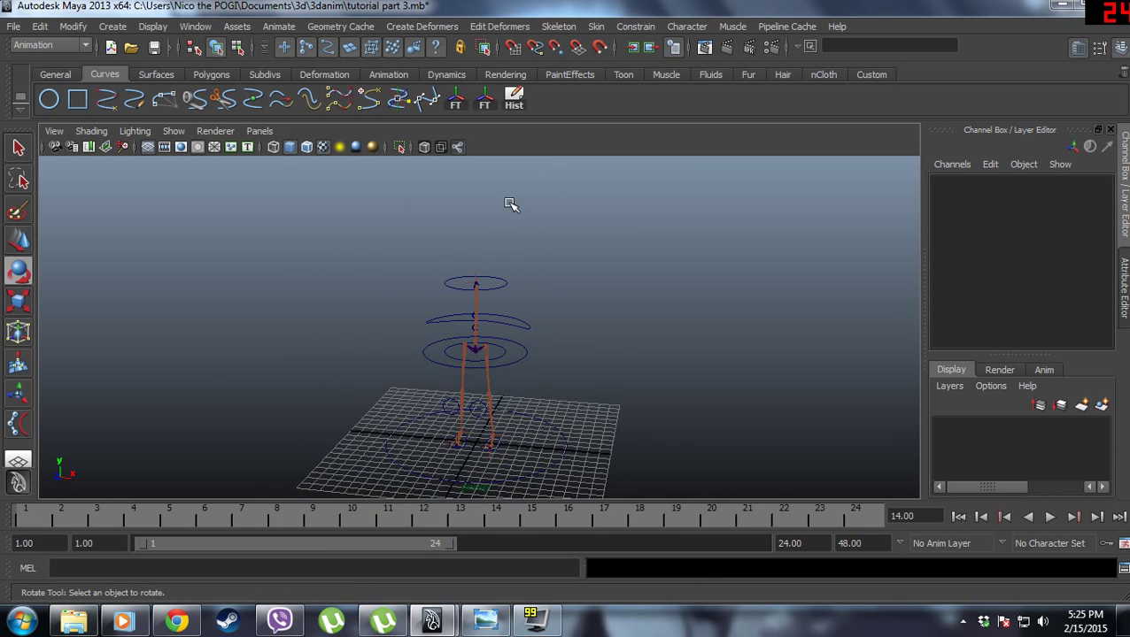
scroll(527, 256, "up", 3)
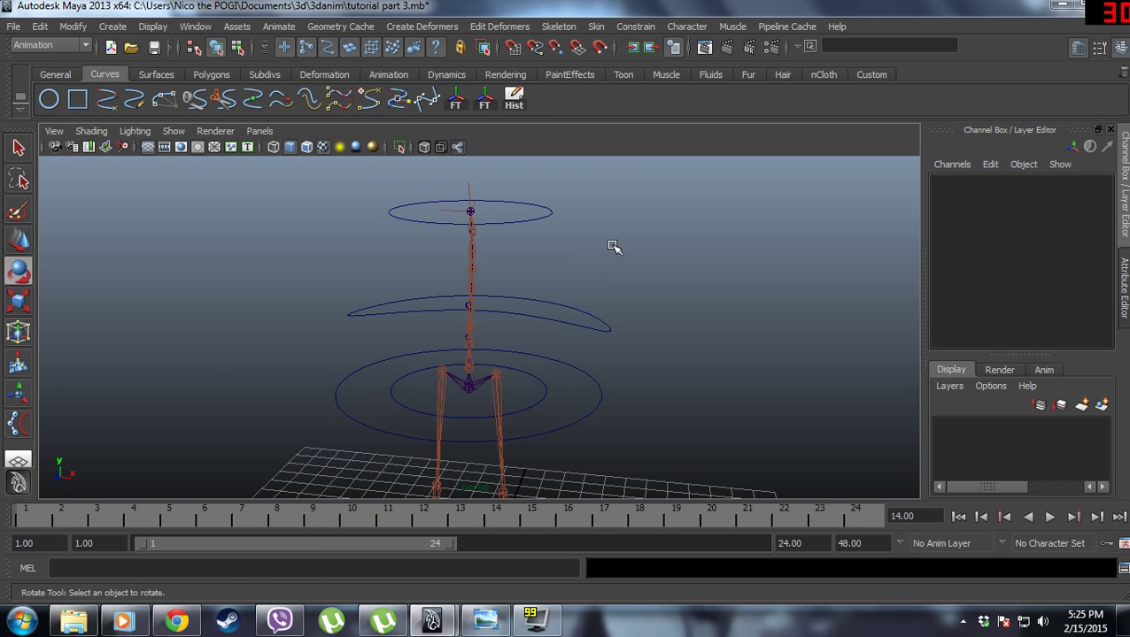